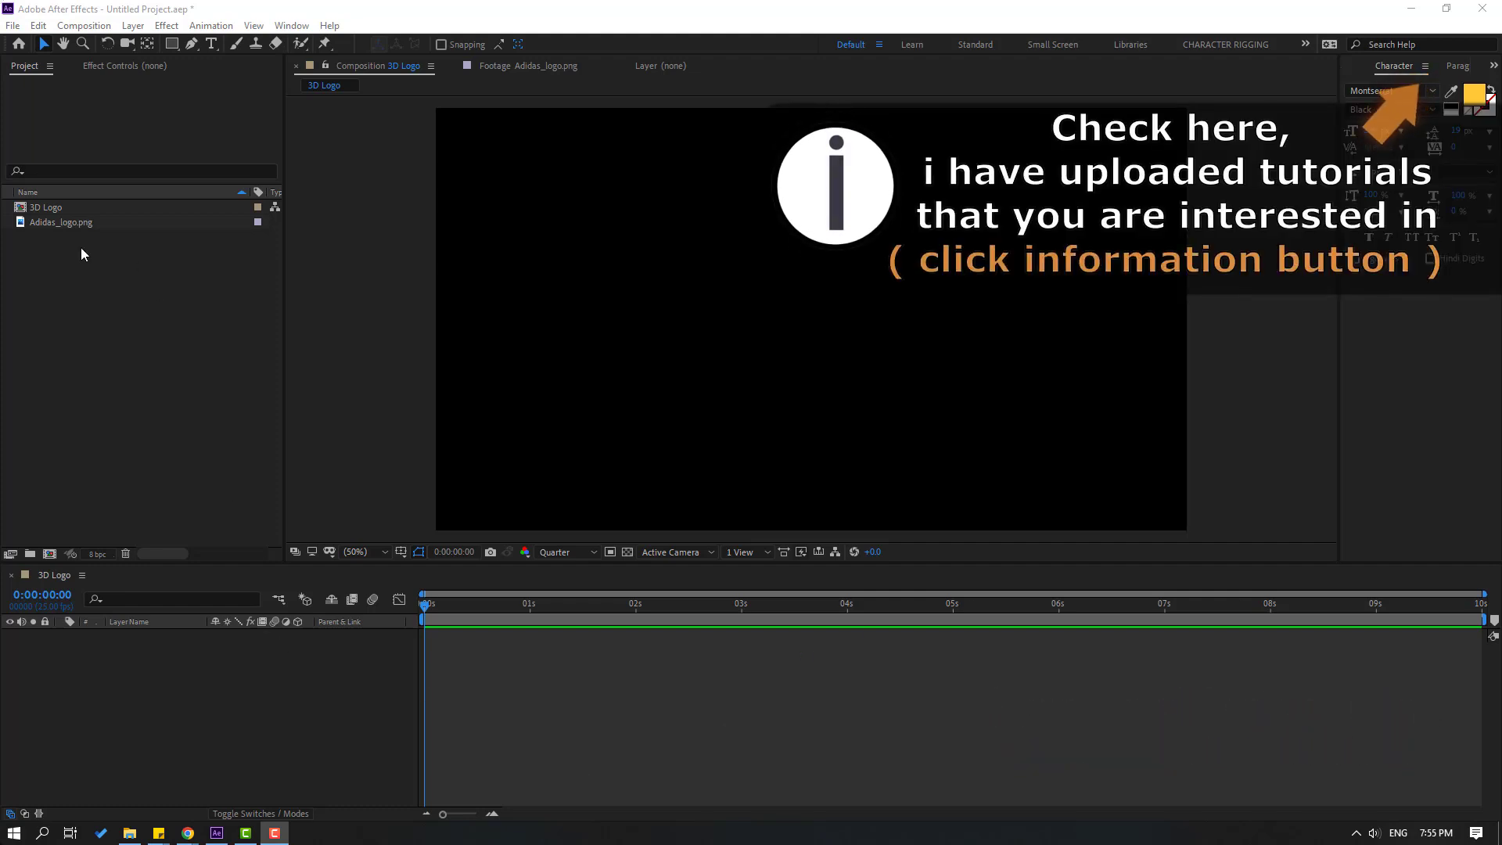
Step: Add Adidas_logo.png from the project to the 3D Logo composition as a layer
left_click(58, 226)
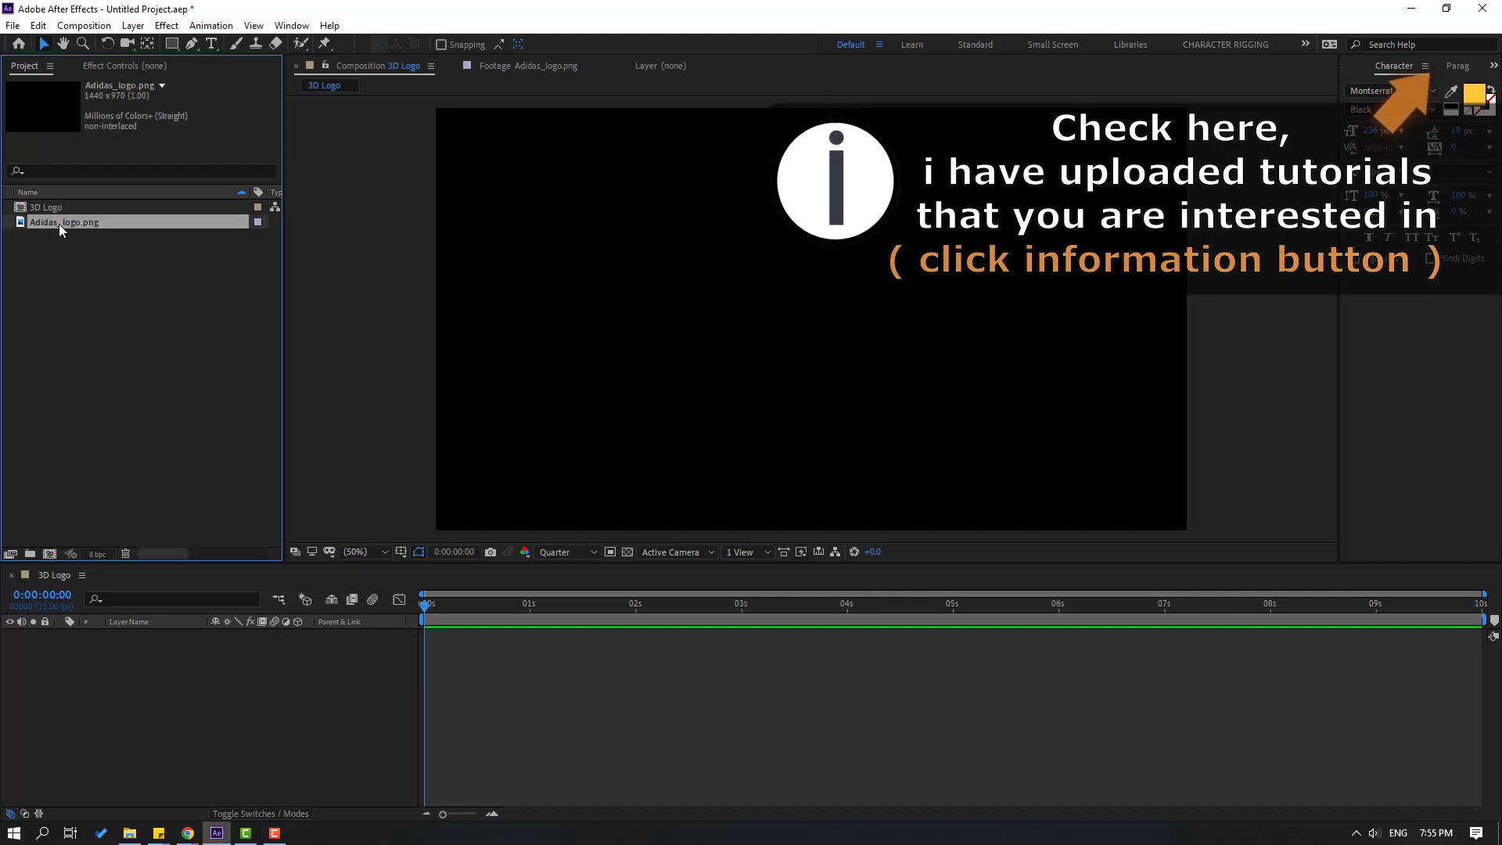
left_click_drag(59, 224, 126, 677)
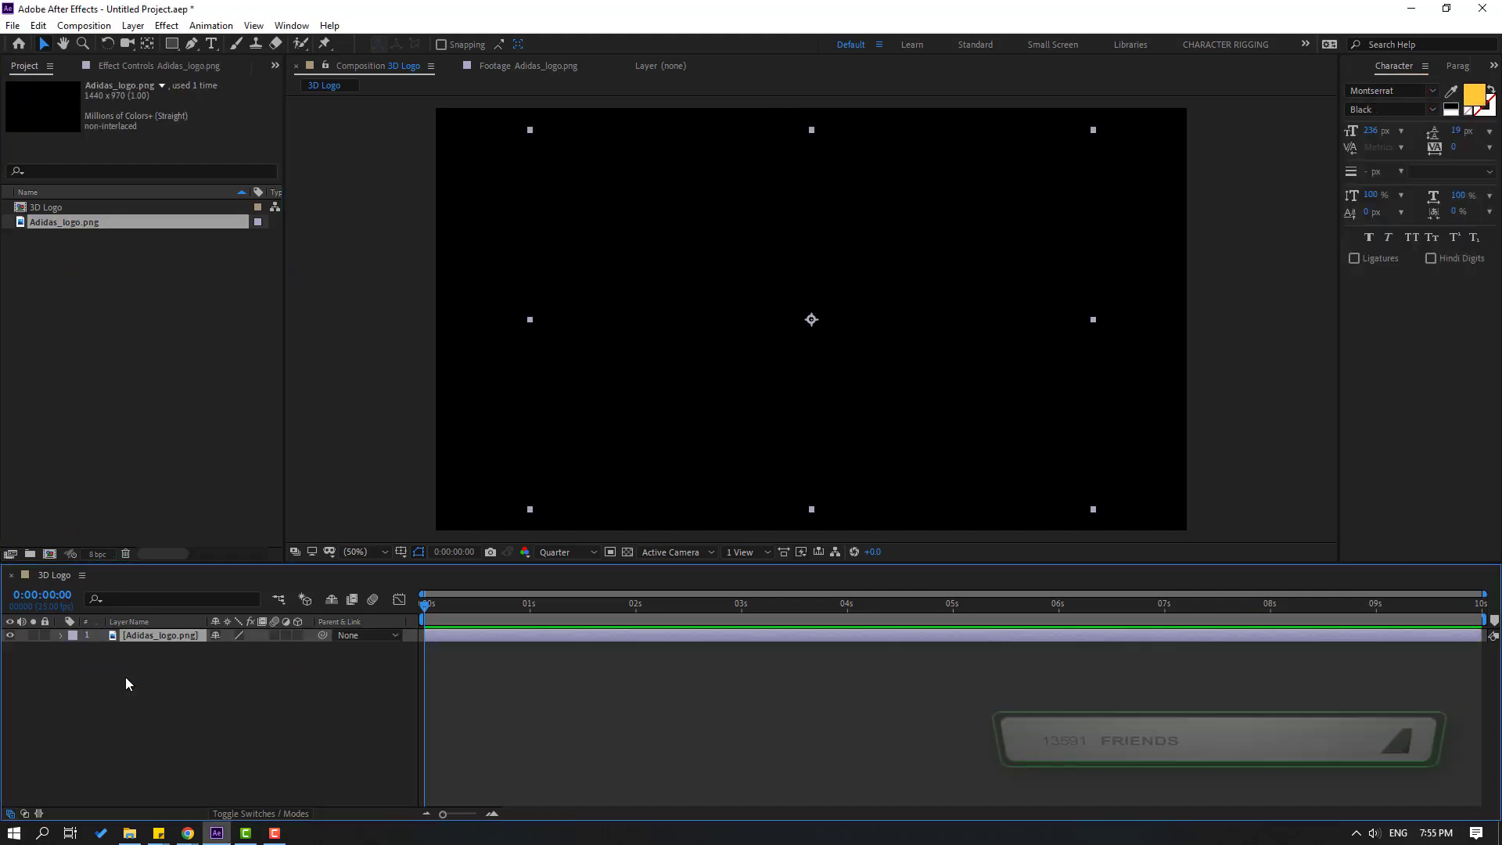
left_click(138, 745)
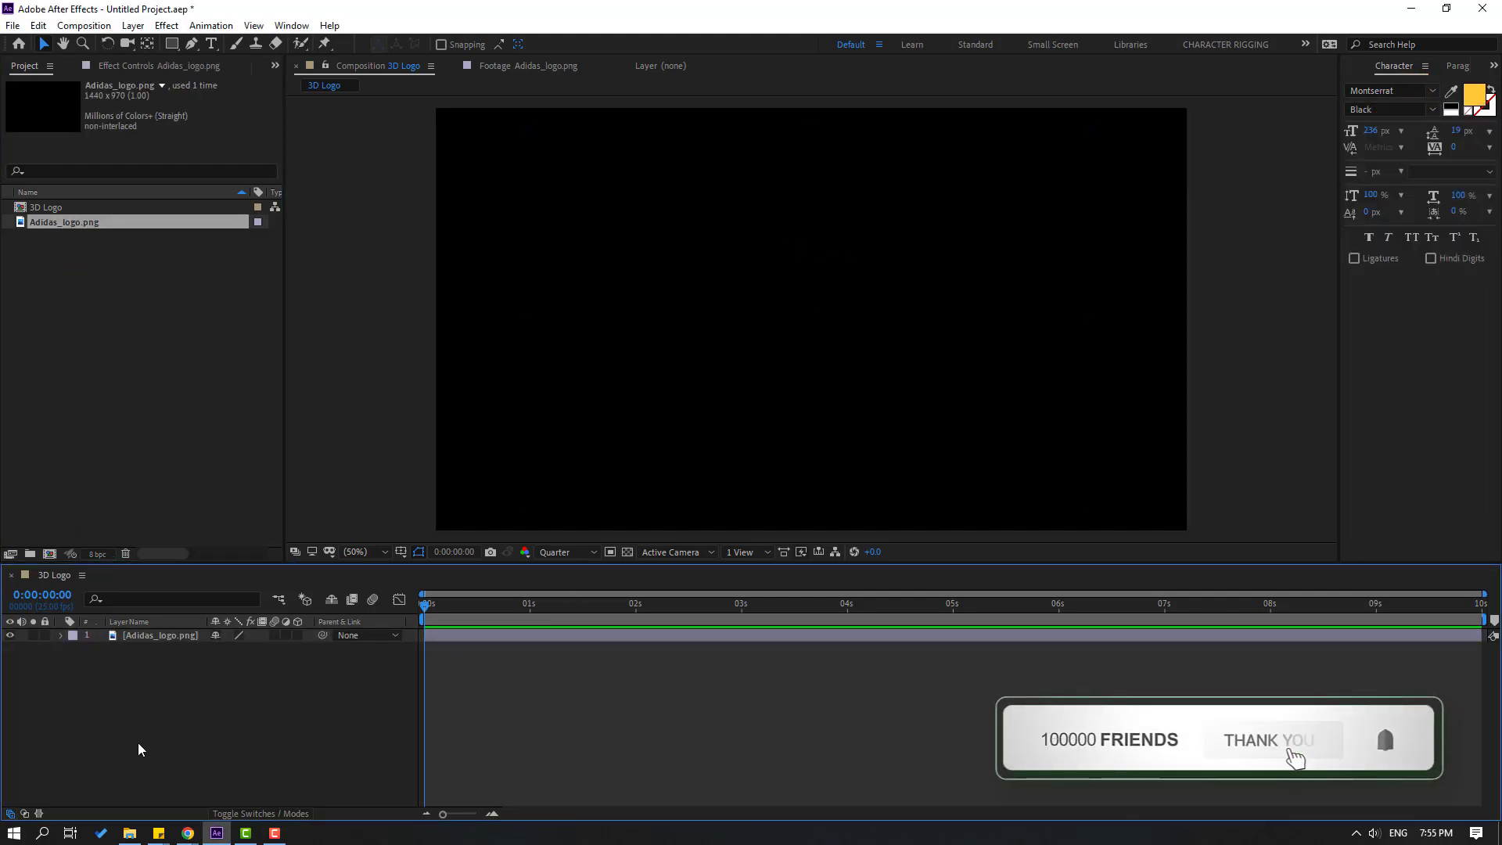
Step: Create a new solid layer named BG with the light grey colour EEEEEE
right_click(138, 702)
mouse_move(235, 530)
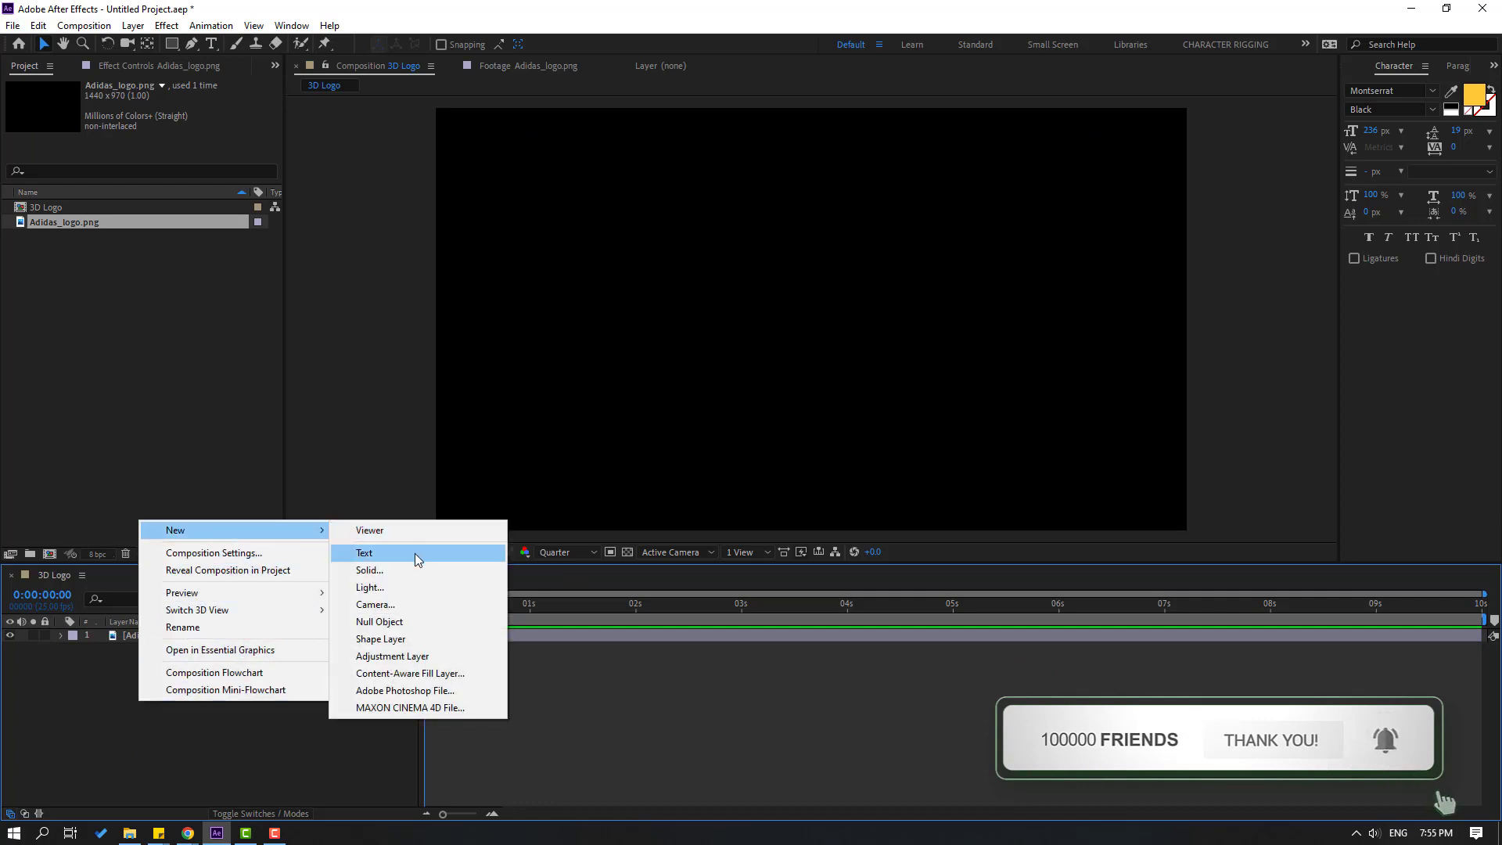
left_click(392, 570)
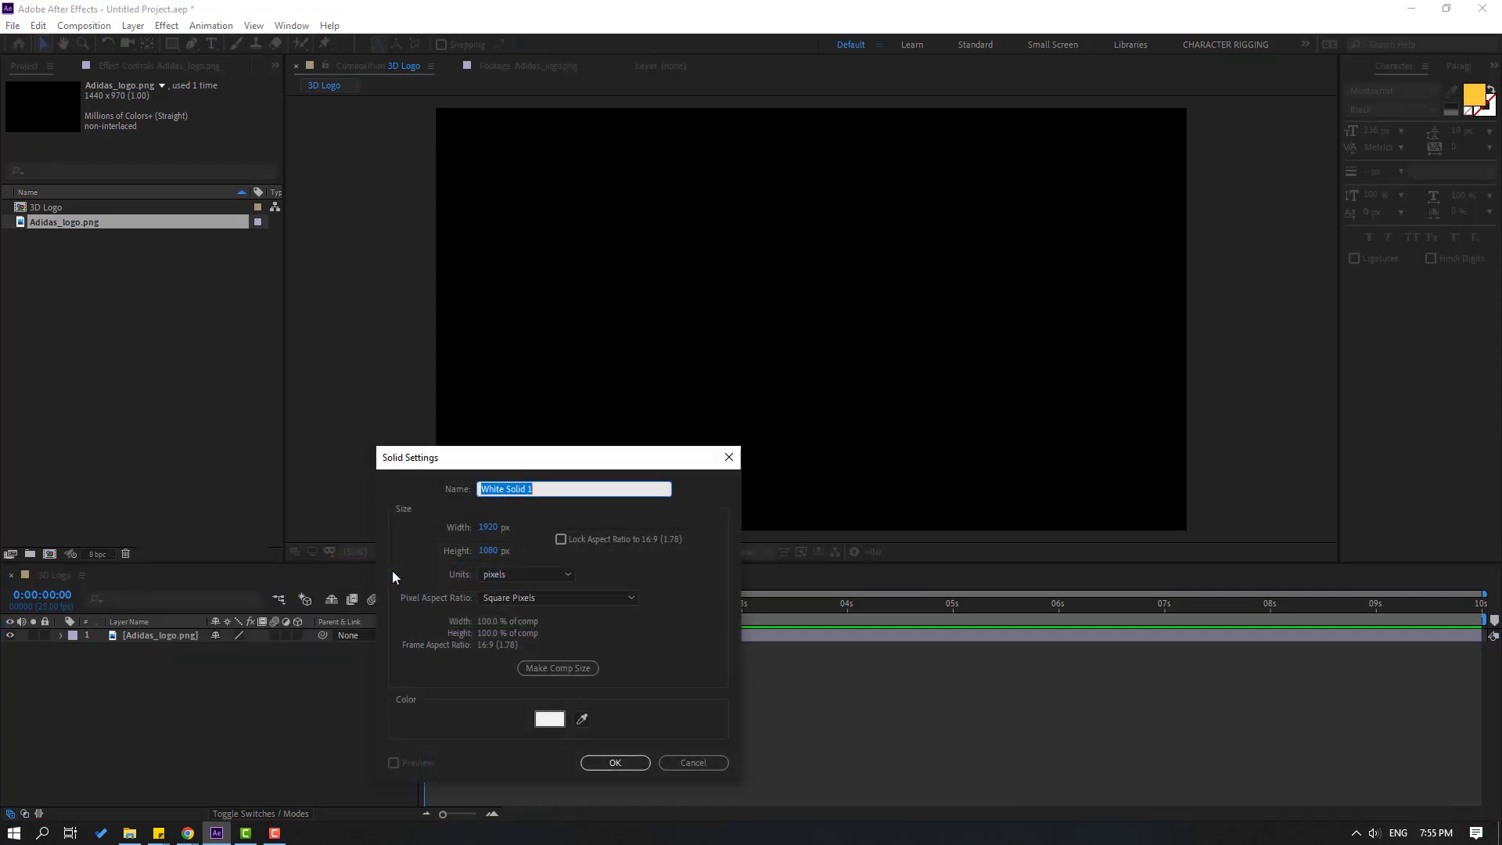
type("BG")
left_click(549, 718)
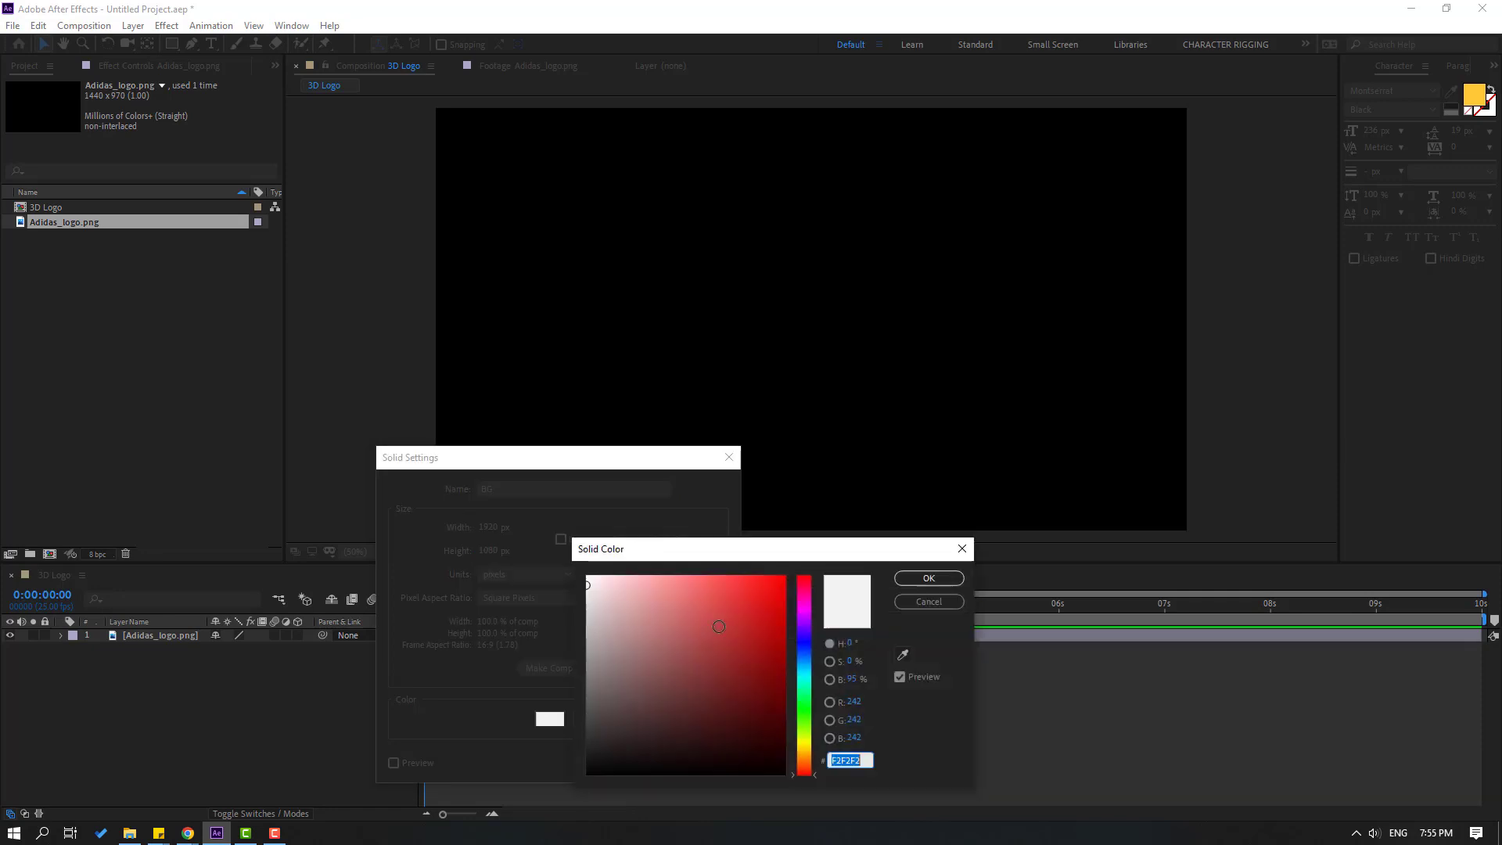
left_click_drag(597, 593, 583, 588)
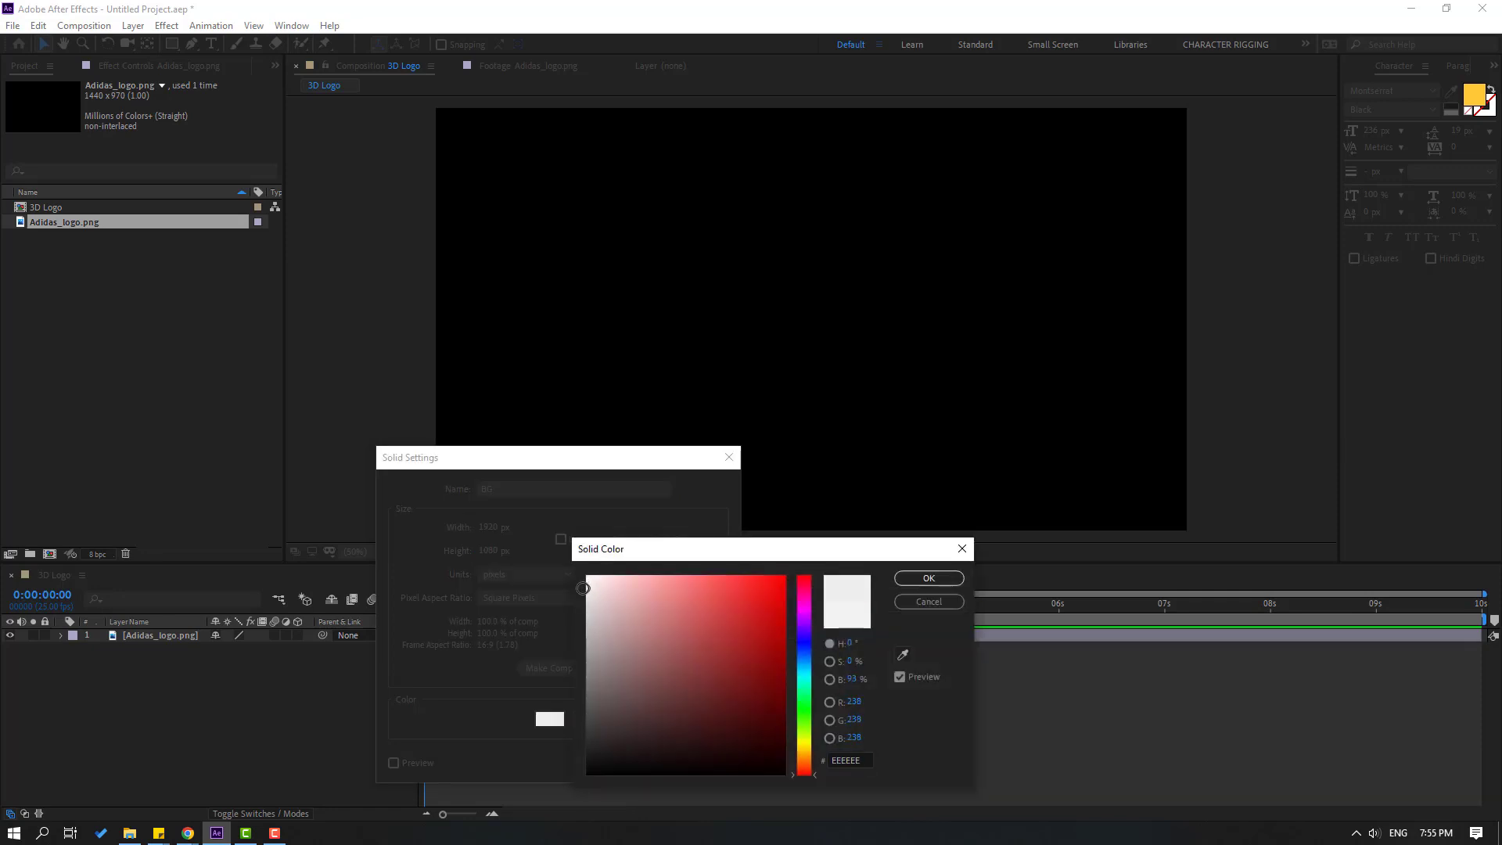
left_click(906, 578)
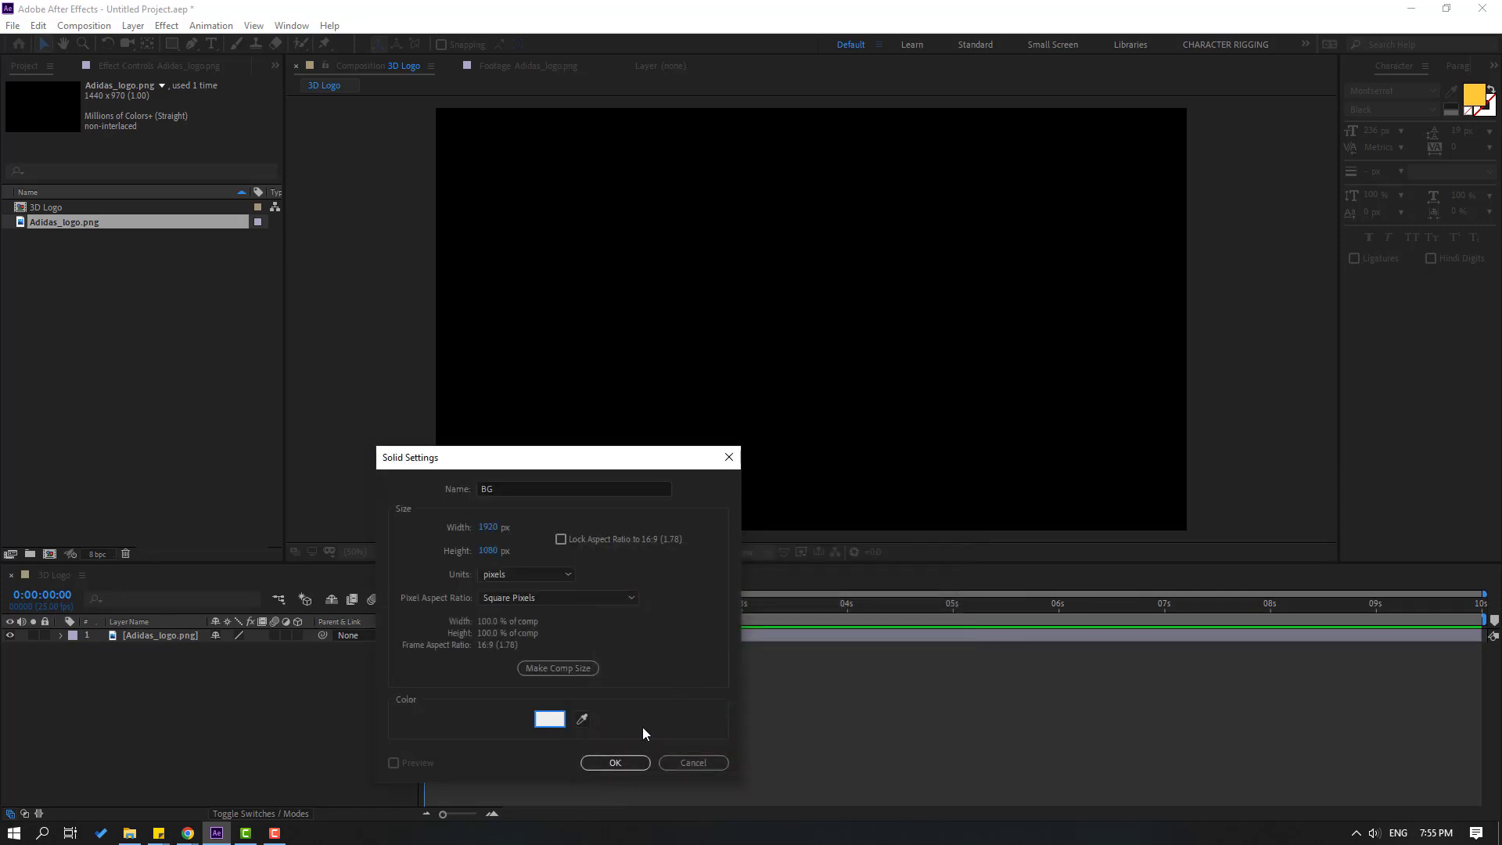
left_click(624, 762)
Step: Place the BG layer beneath the Adidas logo layer and set the preview resolution to Full
left_click_drag(128, 635, 146, 666)
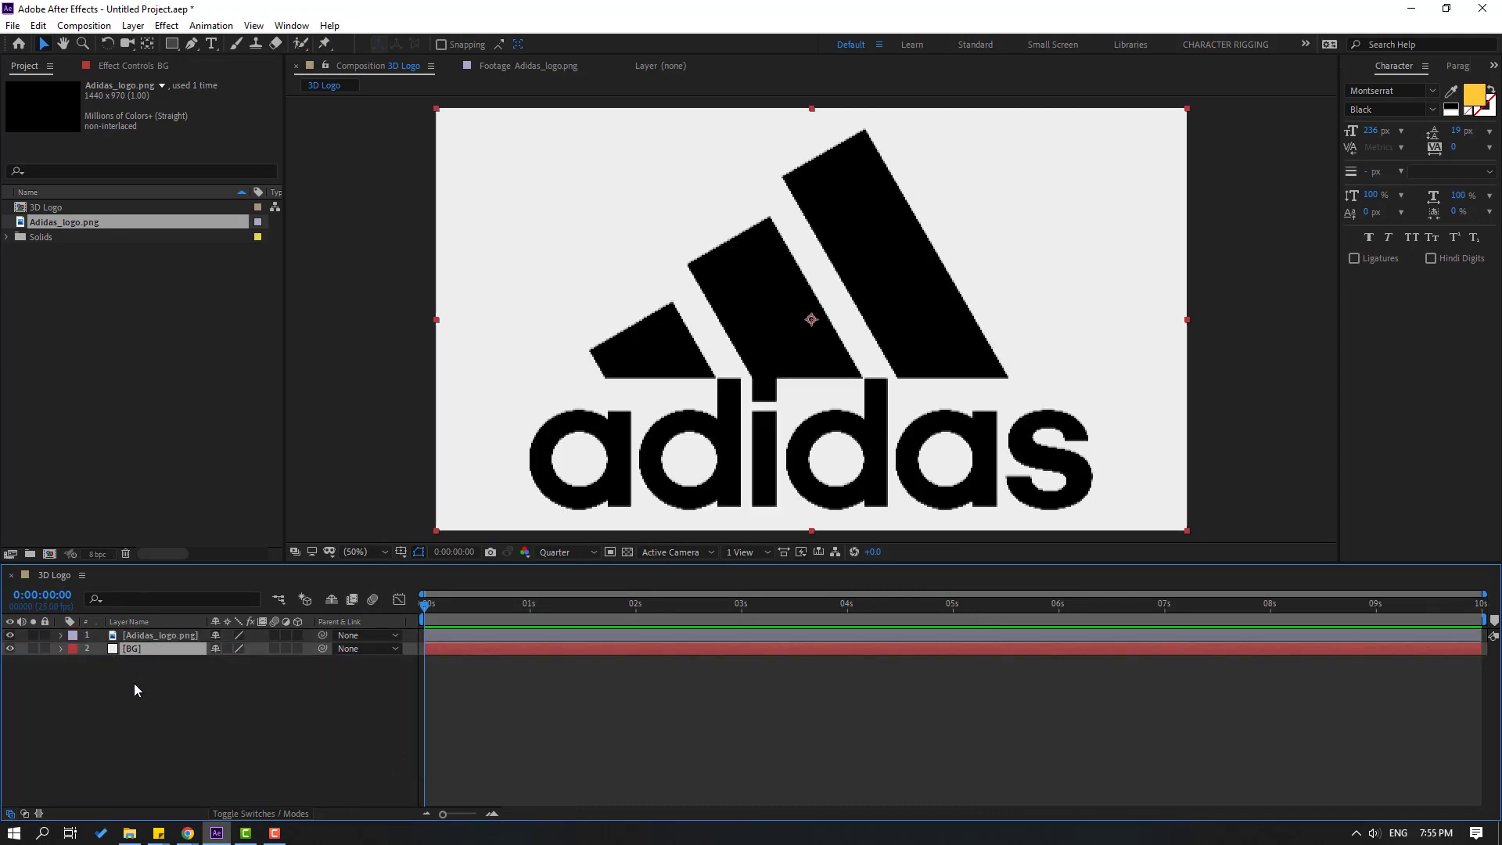
left_click(128, 689)
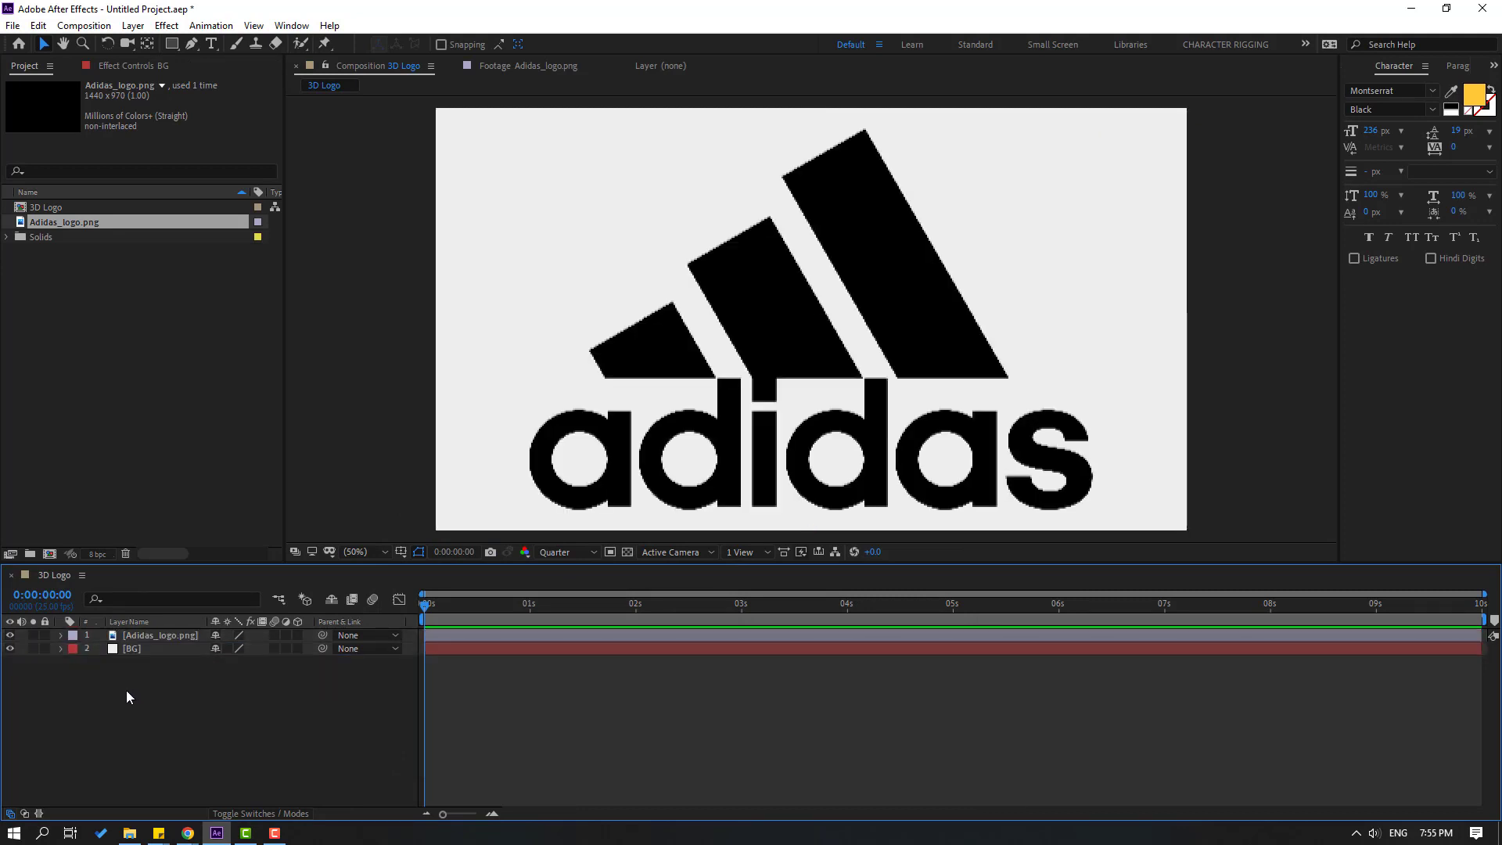
left_click(552, 555)
left_click(558, 593)
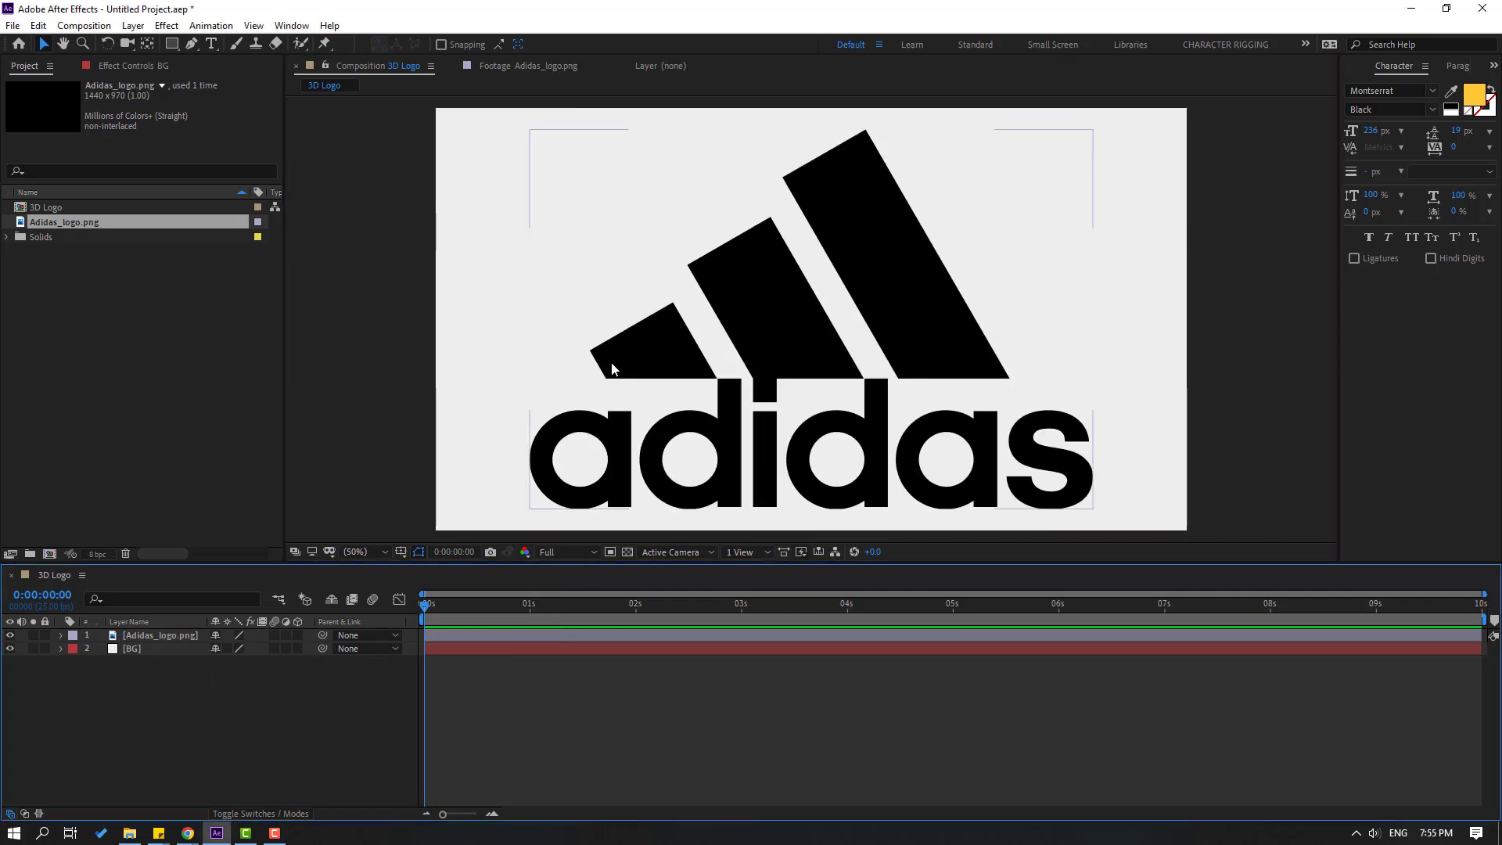
Step: Lock the Adidas logo layer and trace the logo's smallest stripe as a closed four-point shape with the Pen tool
left_click(45, 635)
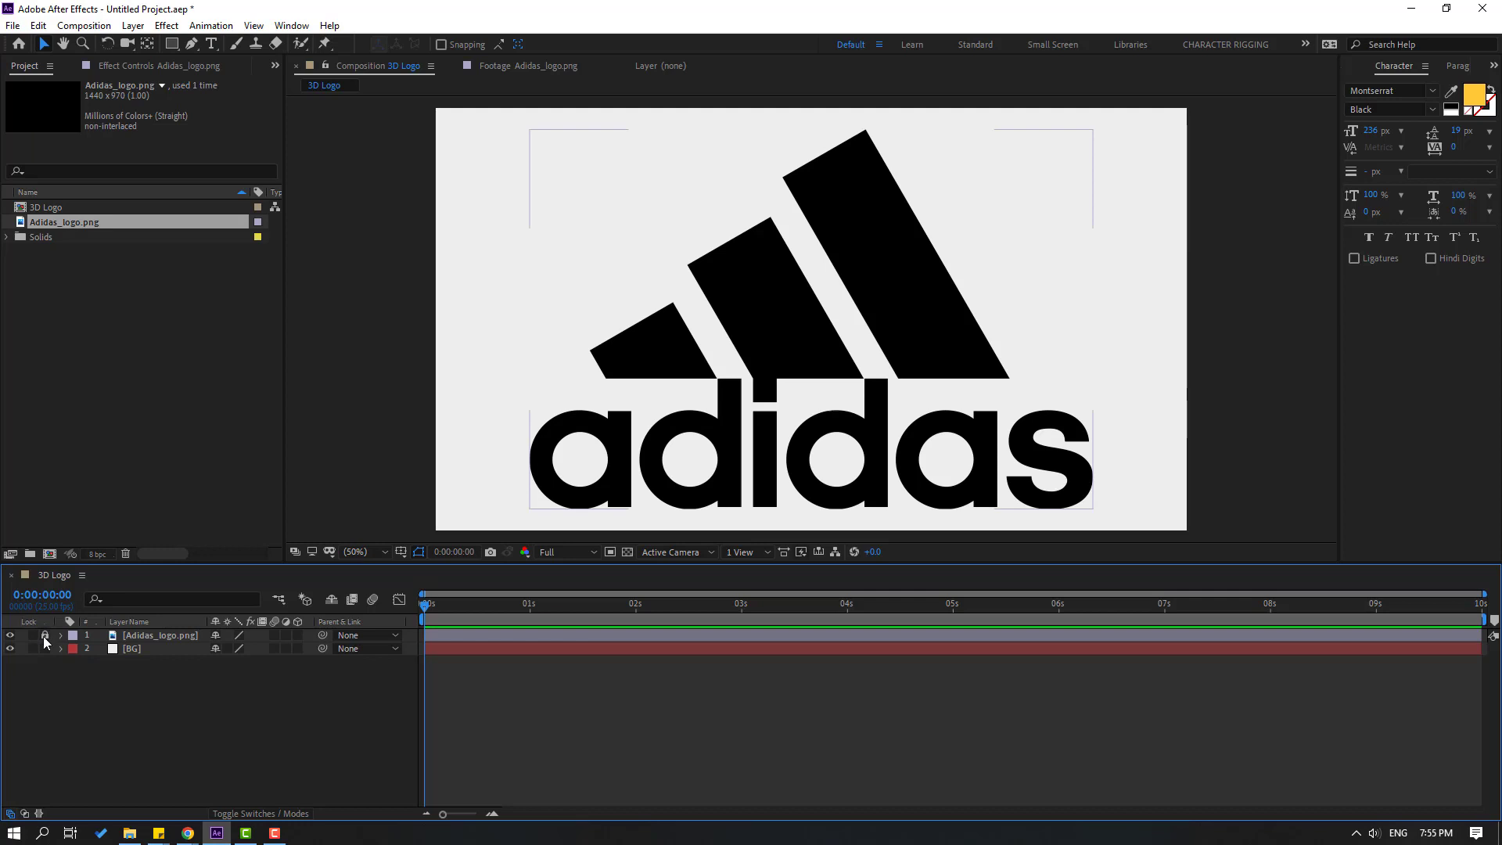
left_click(194, 43)
scroll(647, 392, "up", 2)
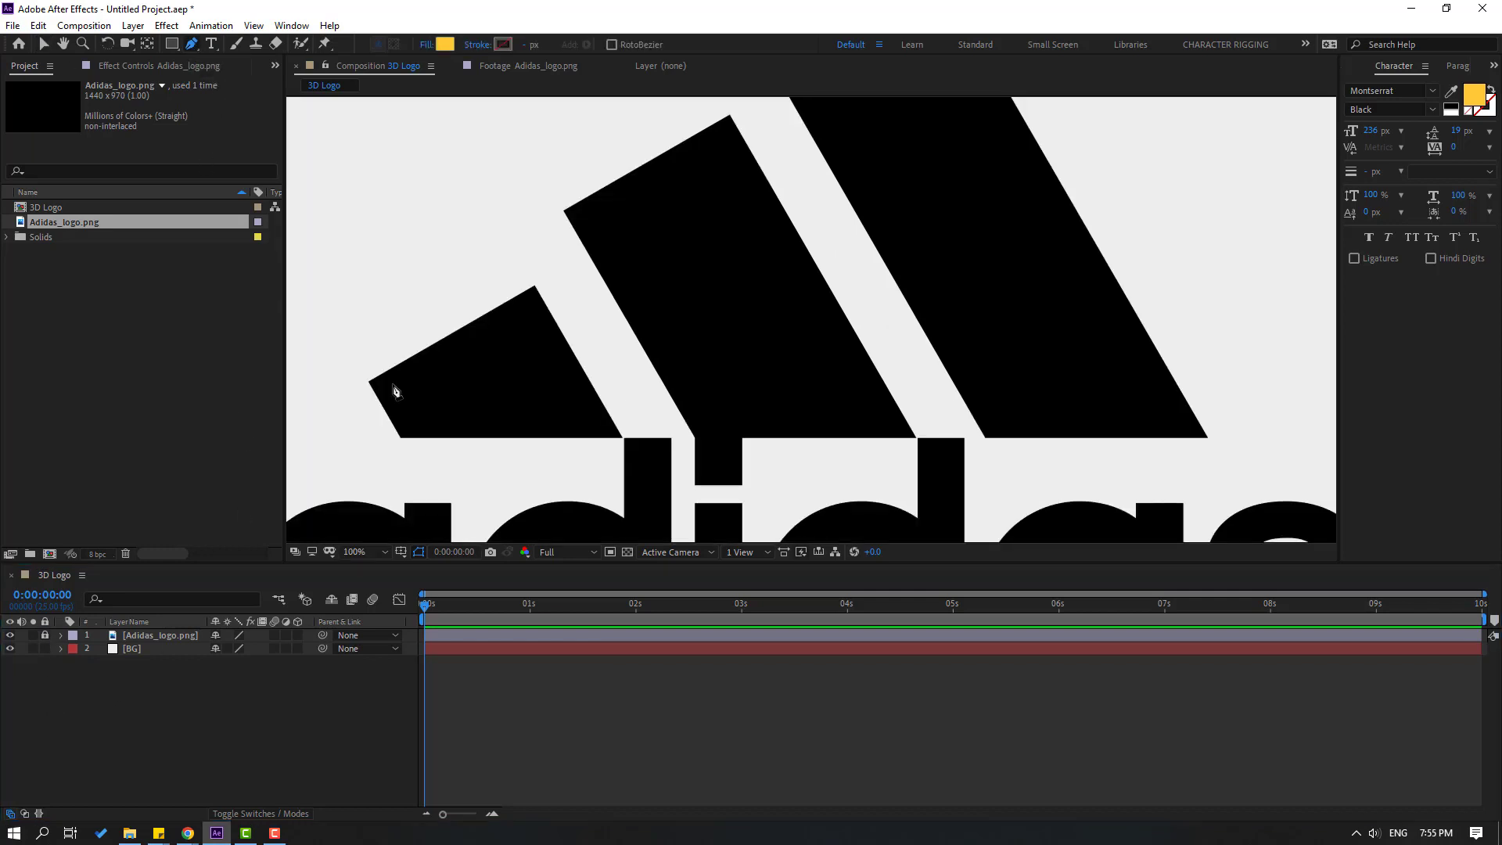
left_click_drag(395, 392, 540, 369)
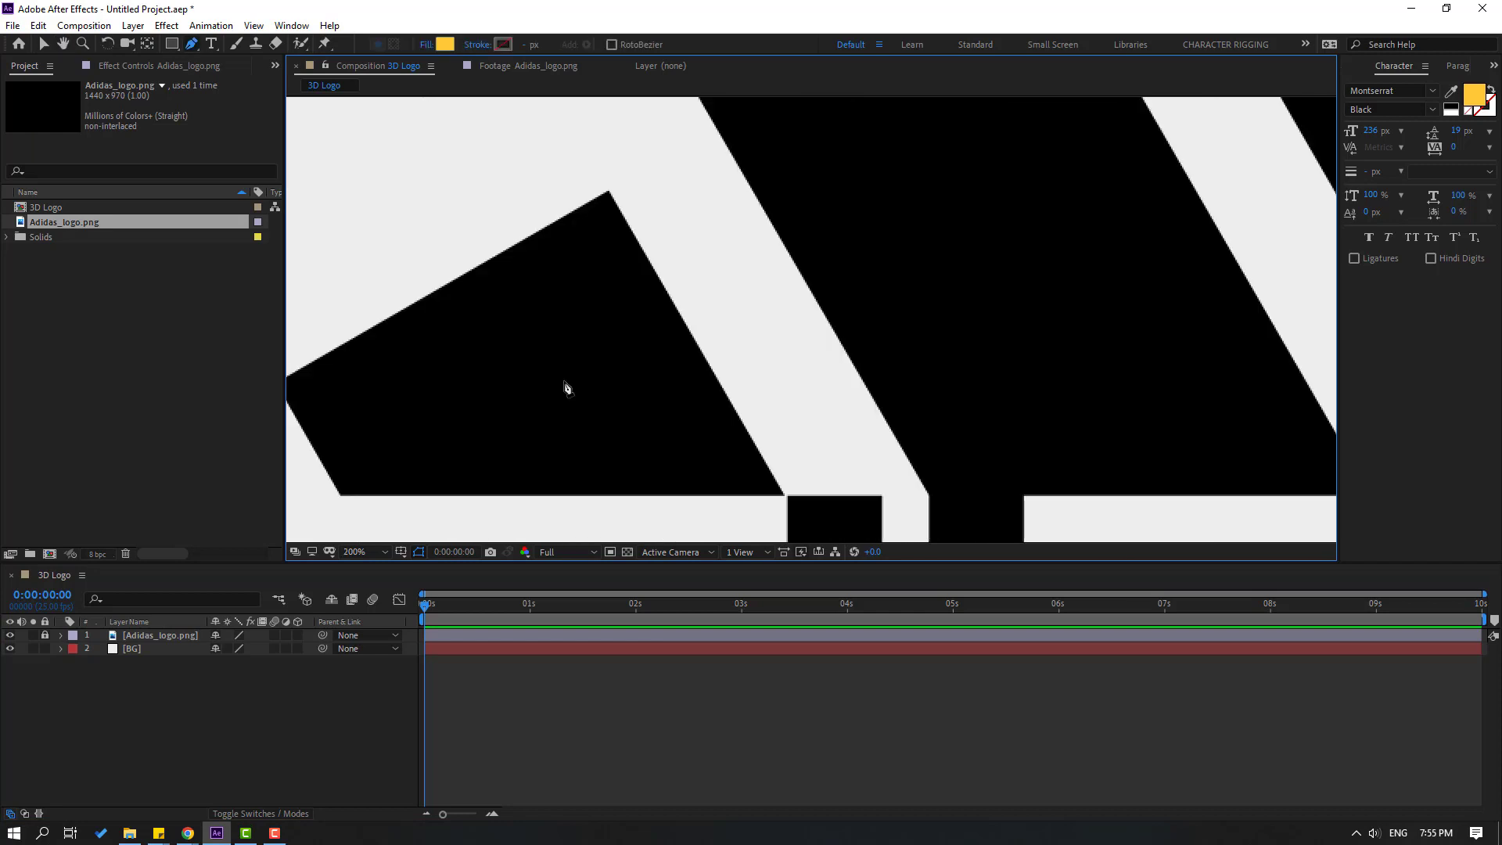
scroll(563, 386, "up", 2)
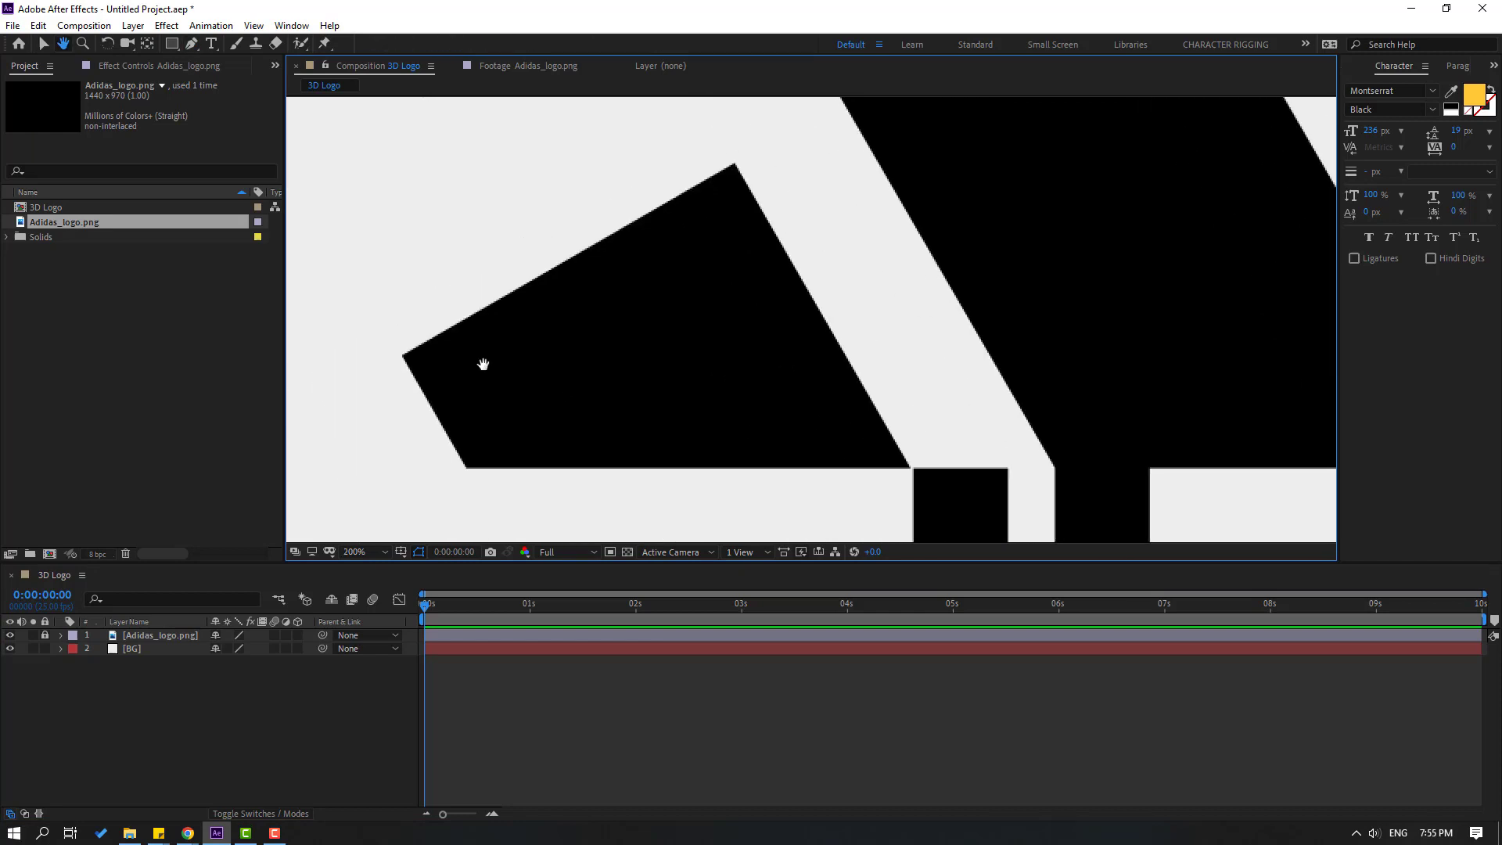
left_click(402, 356)
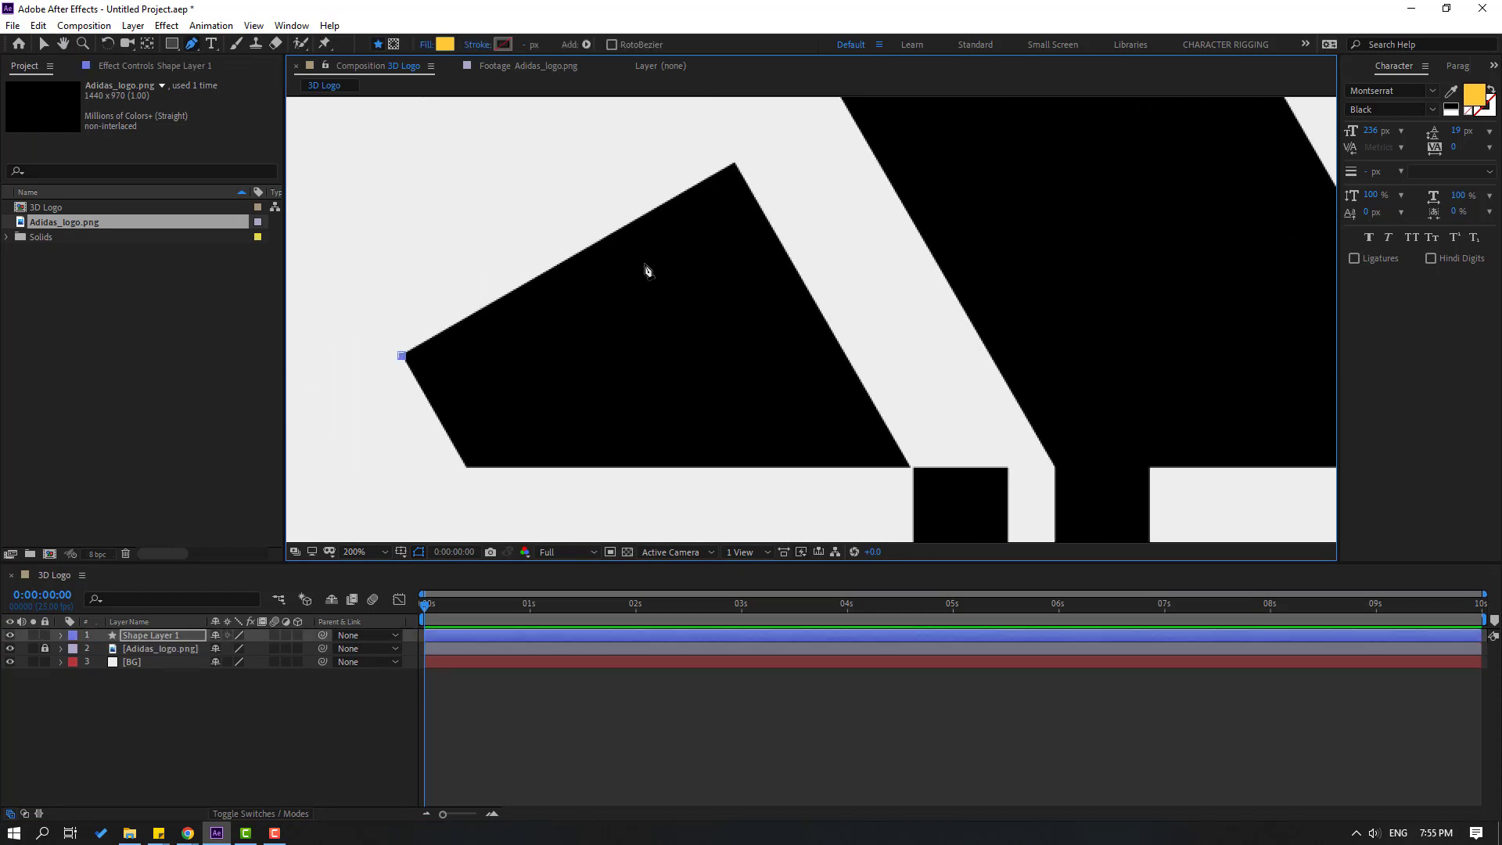
left_click(734, 165)
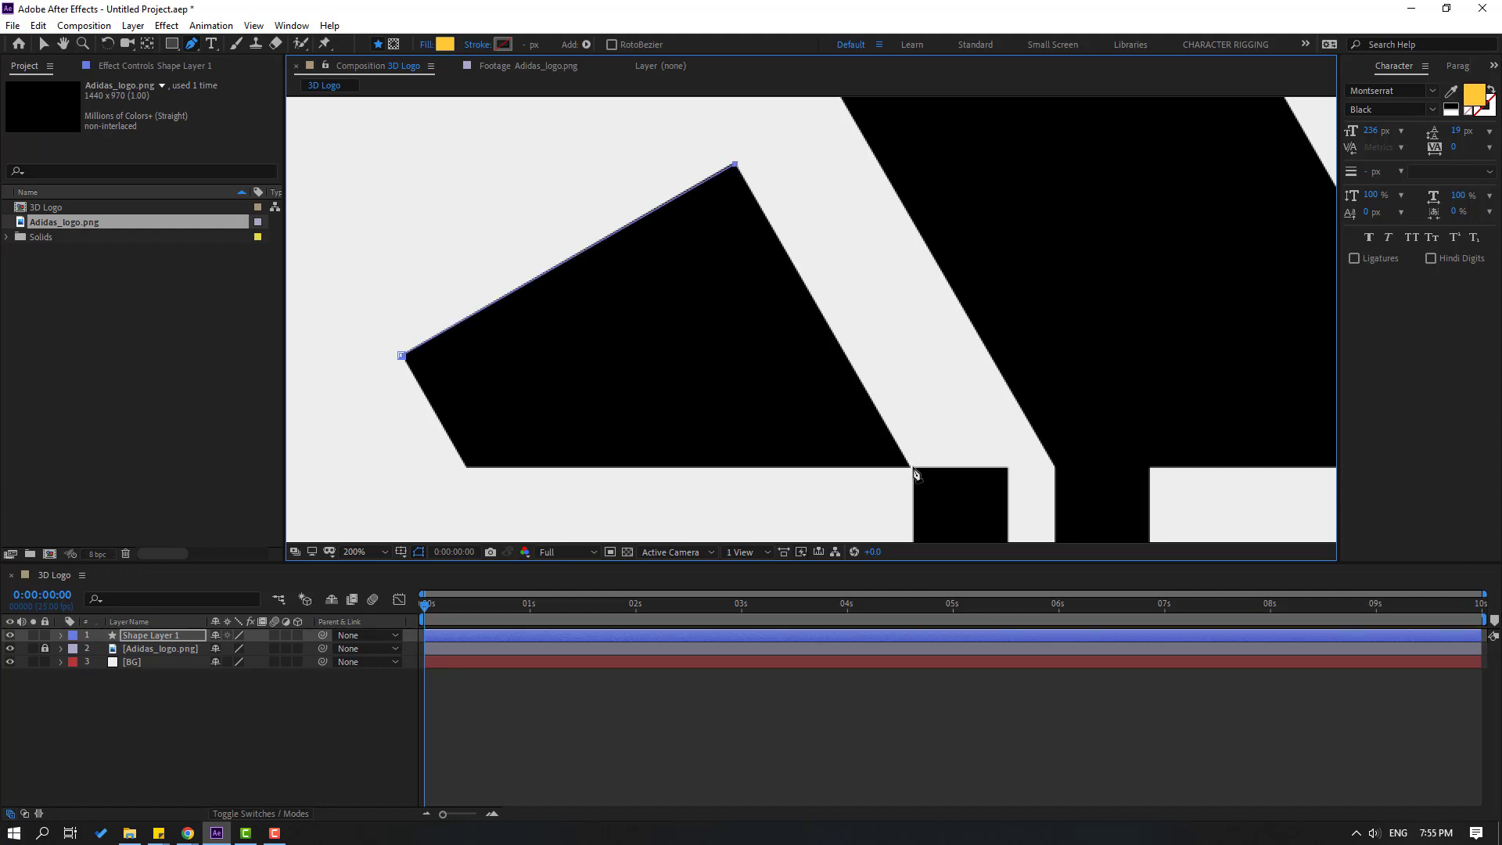
left_click(907, 467)
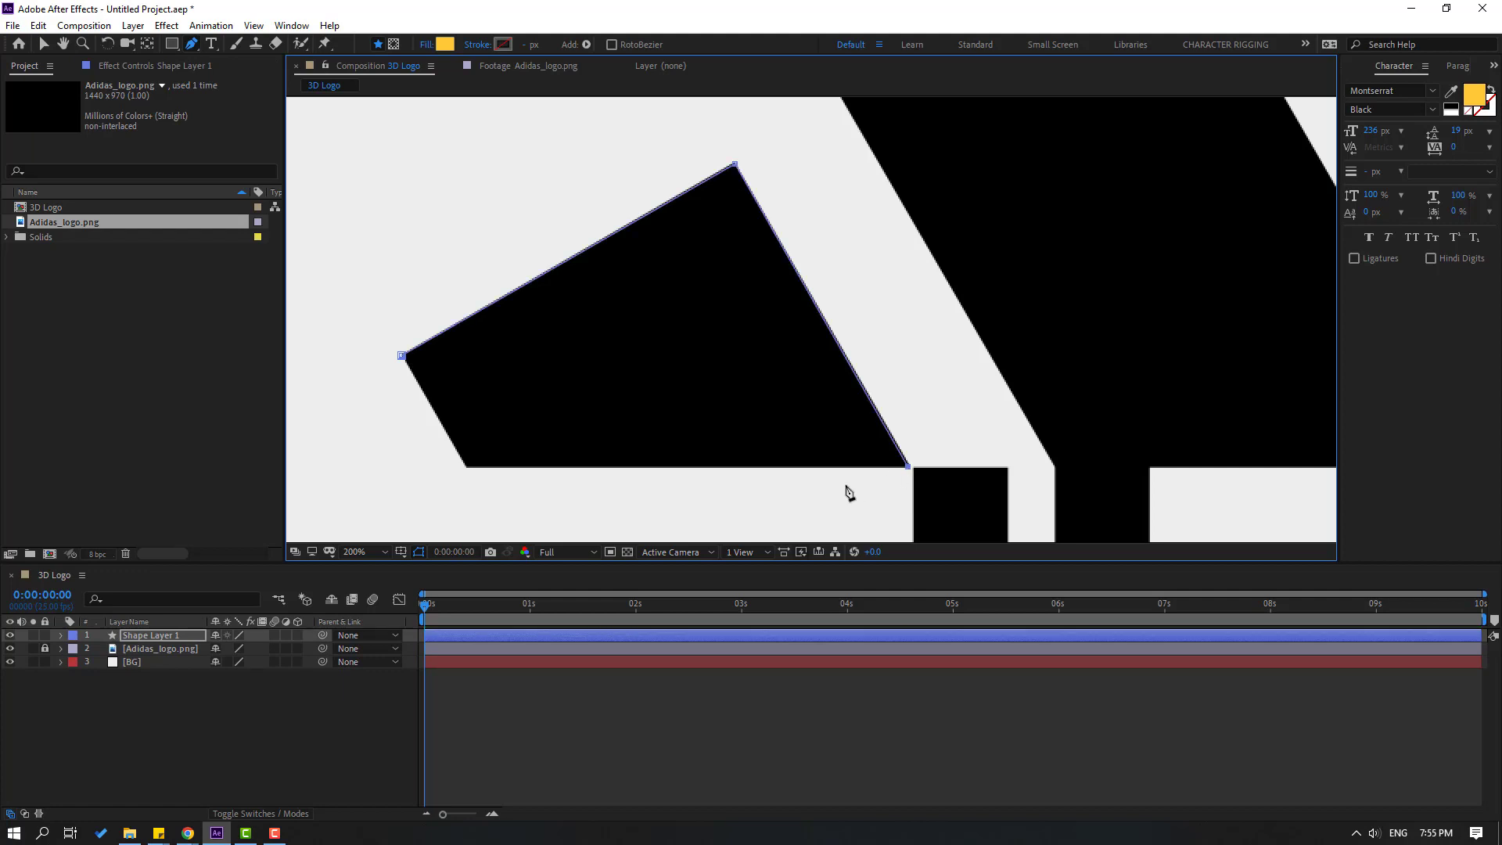
left_click(466, 467)
left_click(403, 358)
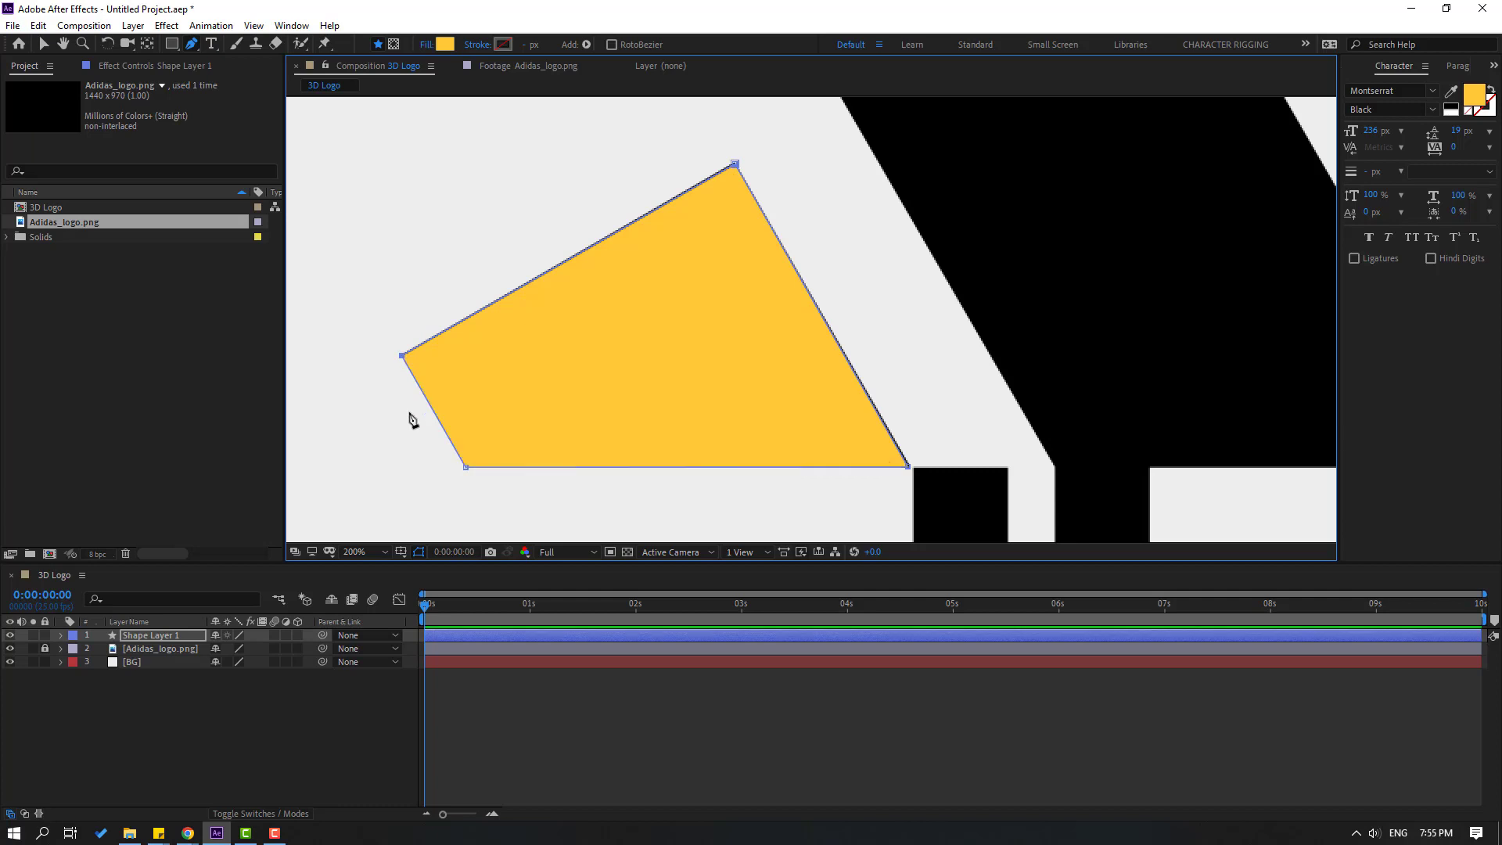
Step: Set the fill colour of the smallest stripe's shape to yellow FFCC43
left_click(45, 44)
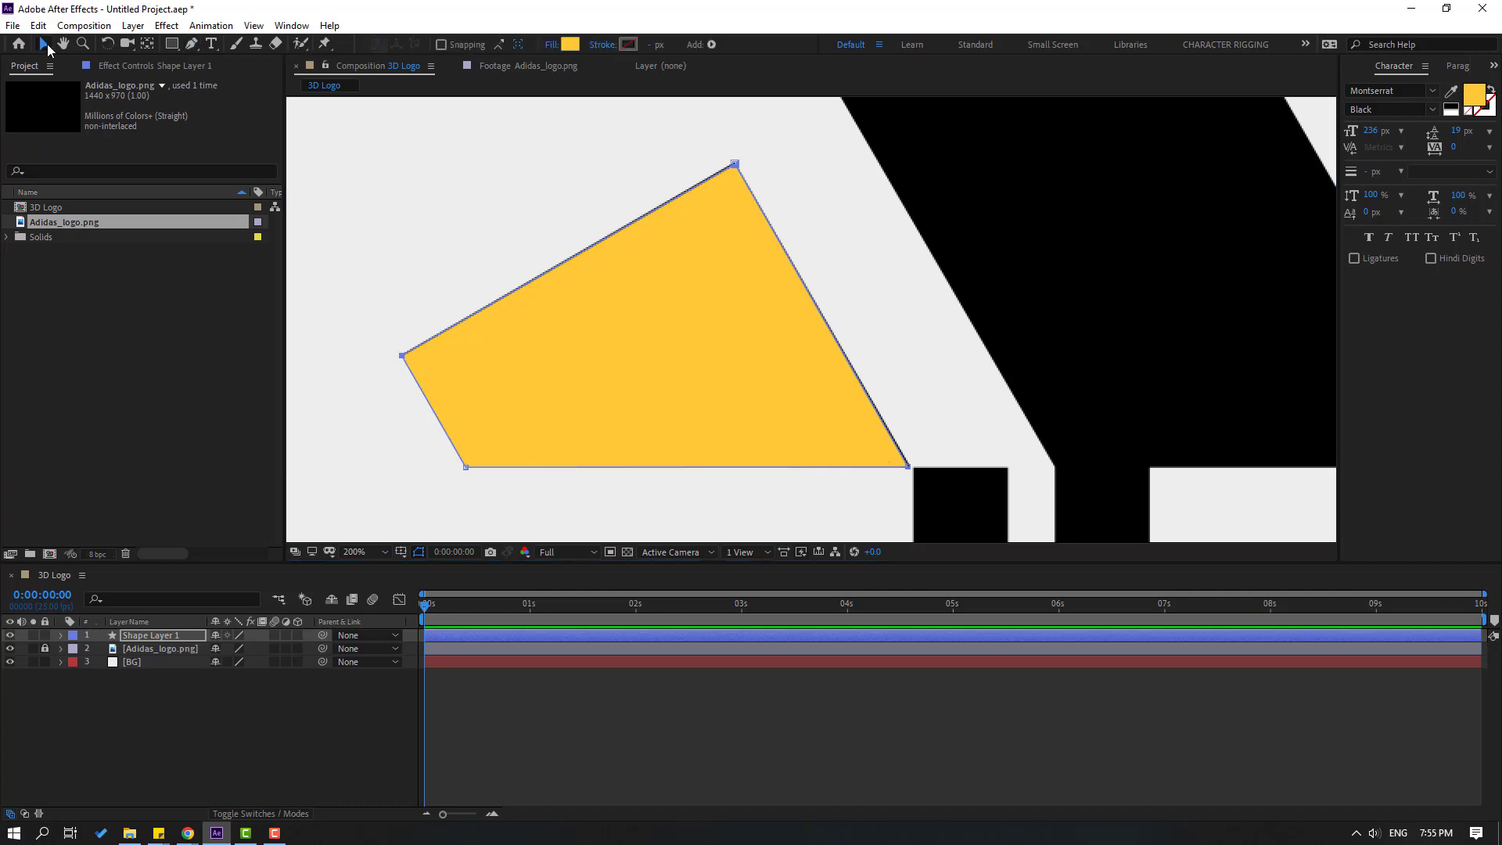
left_click(569, 45)
left_click_drag(751, 579, 732, 575)
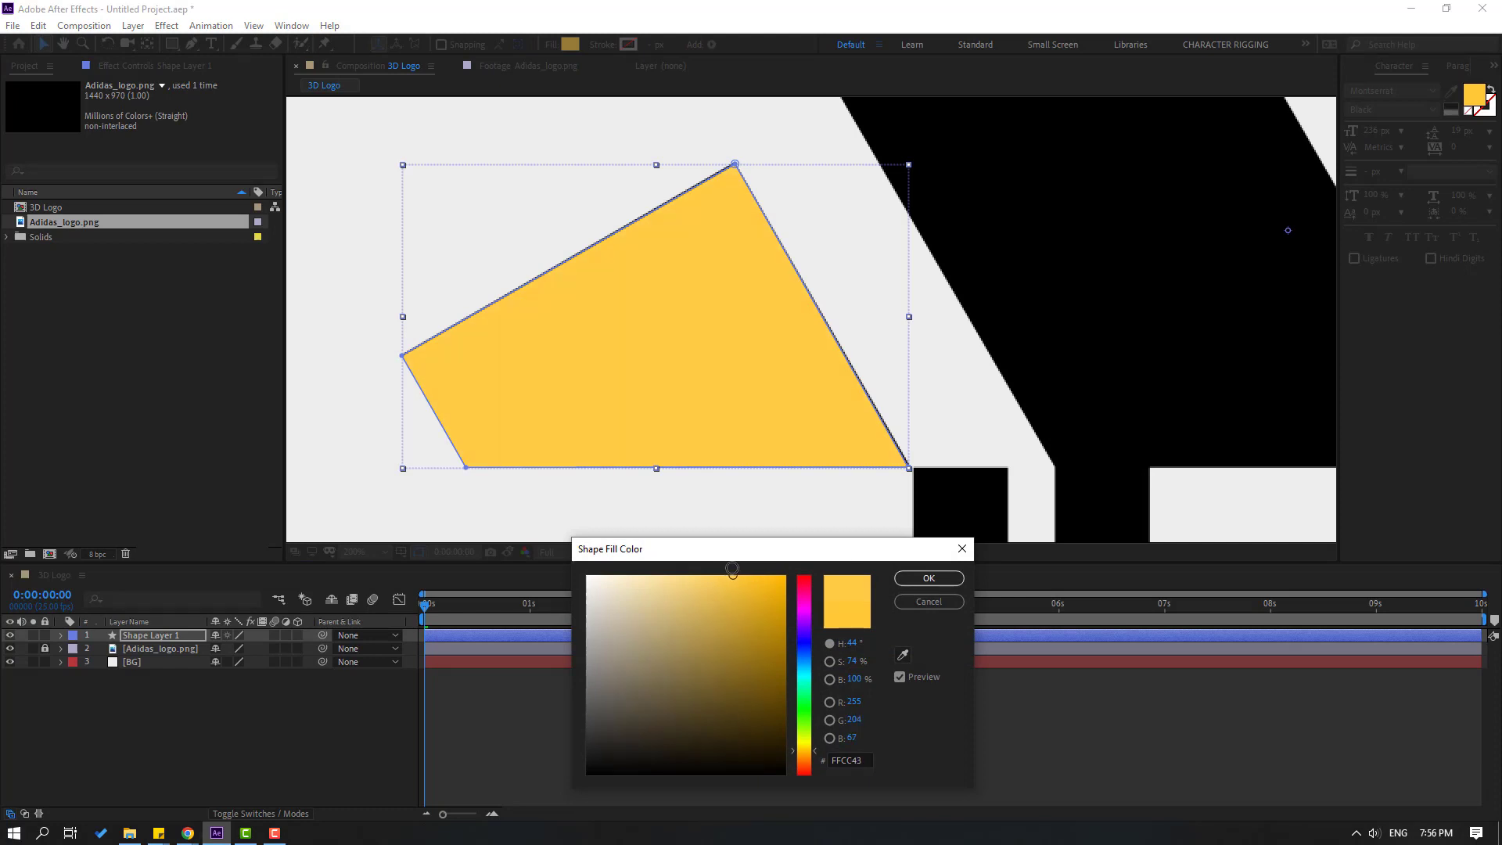
left_click(927, 578)
Step: Rename the smallest stripe's shape layer to 01
left_click(260, 720)
left_click(169, 635)
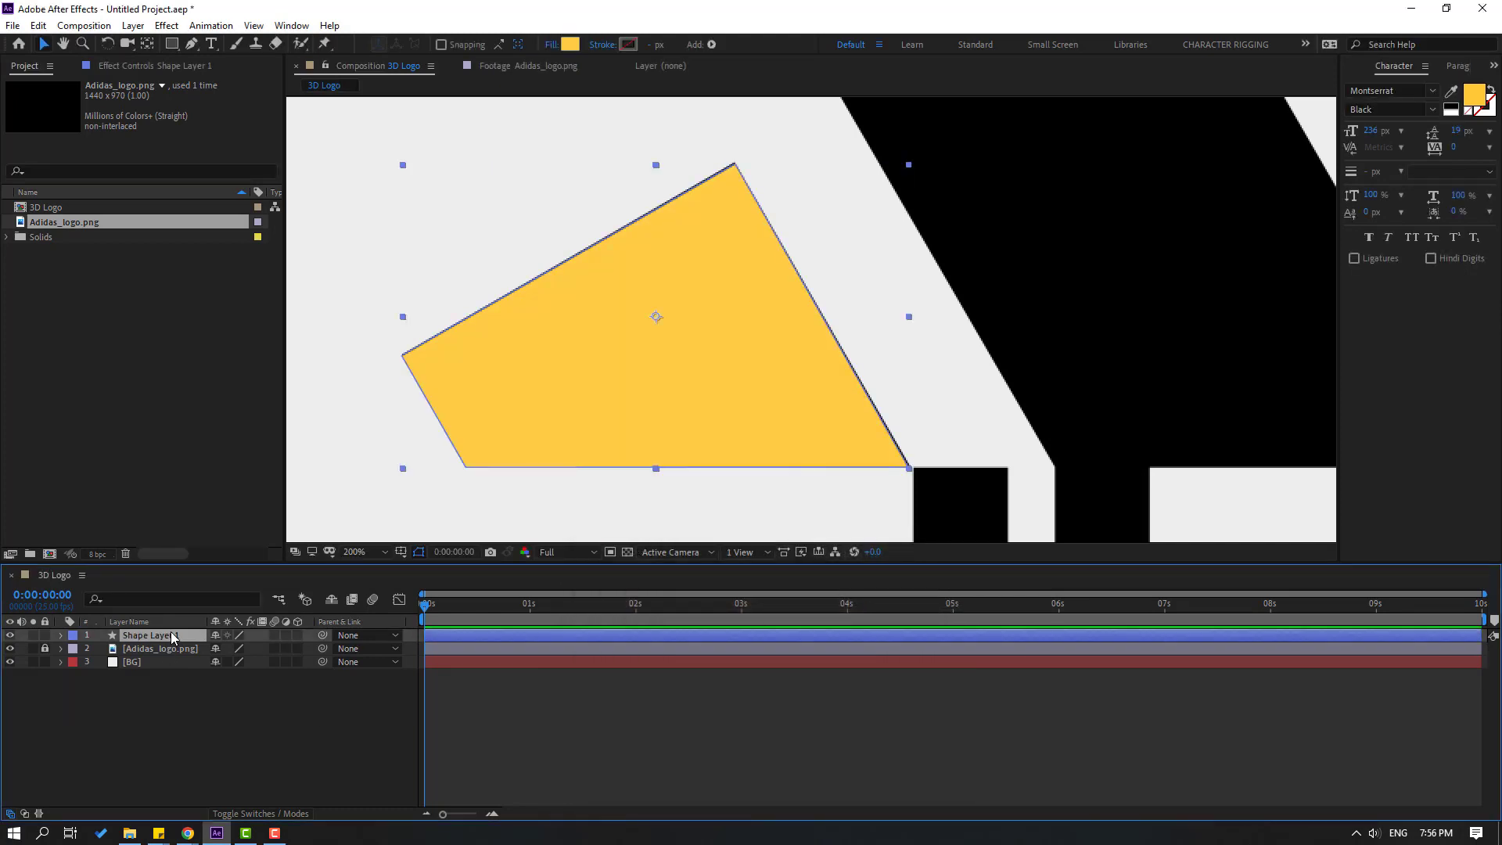
key("Return")
type("01")
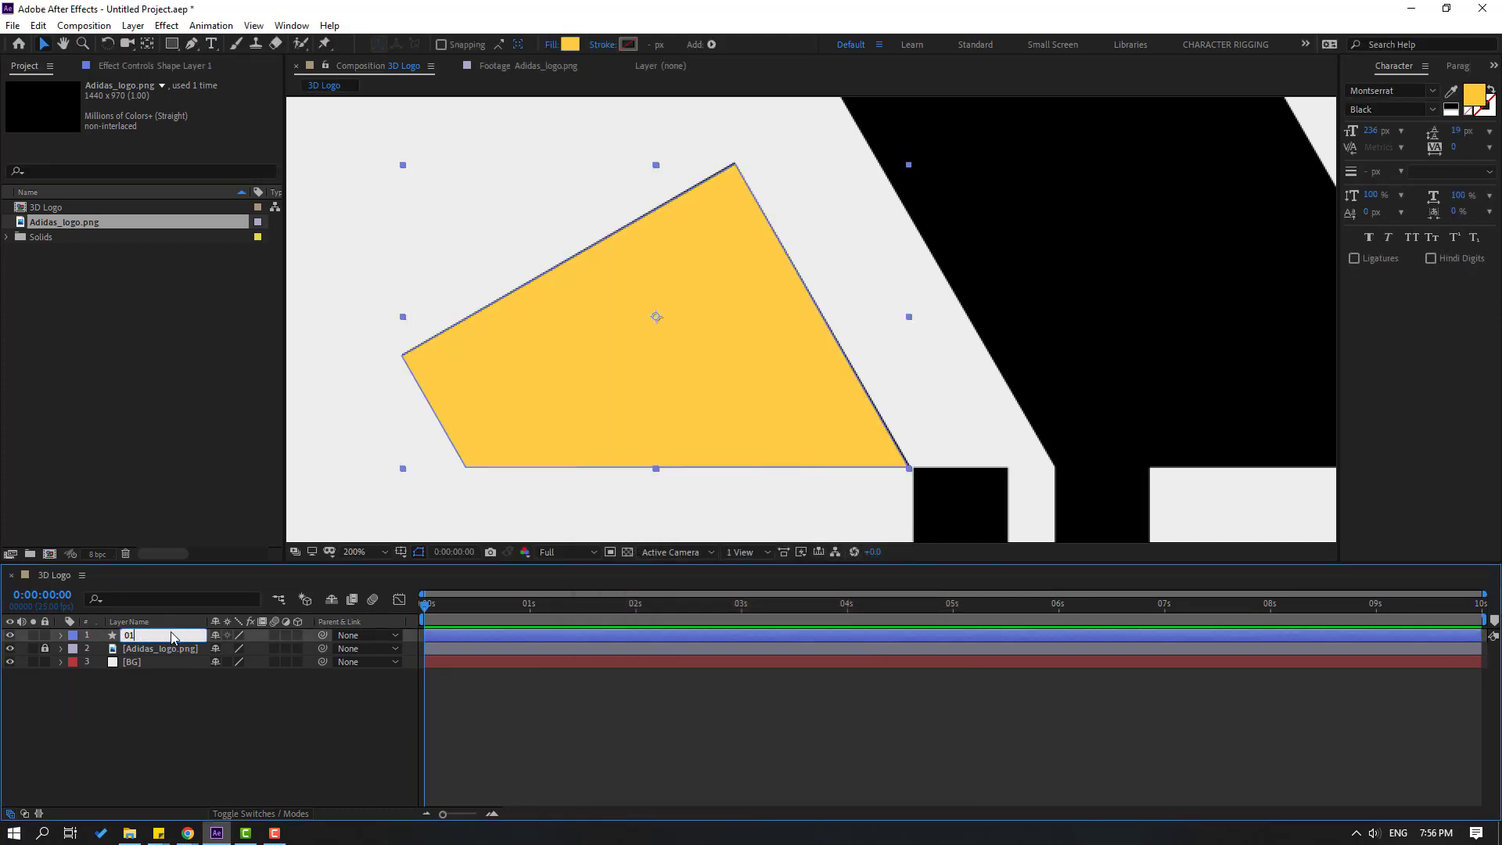
key("Return")
Step: Trace the logo's middle stripe with the Pen tool as a closed four-point shape on a new shape layer
scroll(423, 506, "down", 6)
scroll(811, 313, "up", 2)
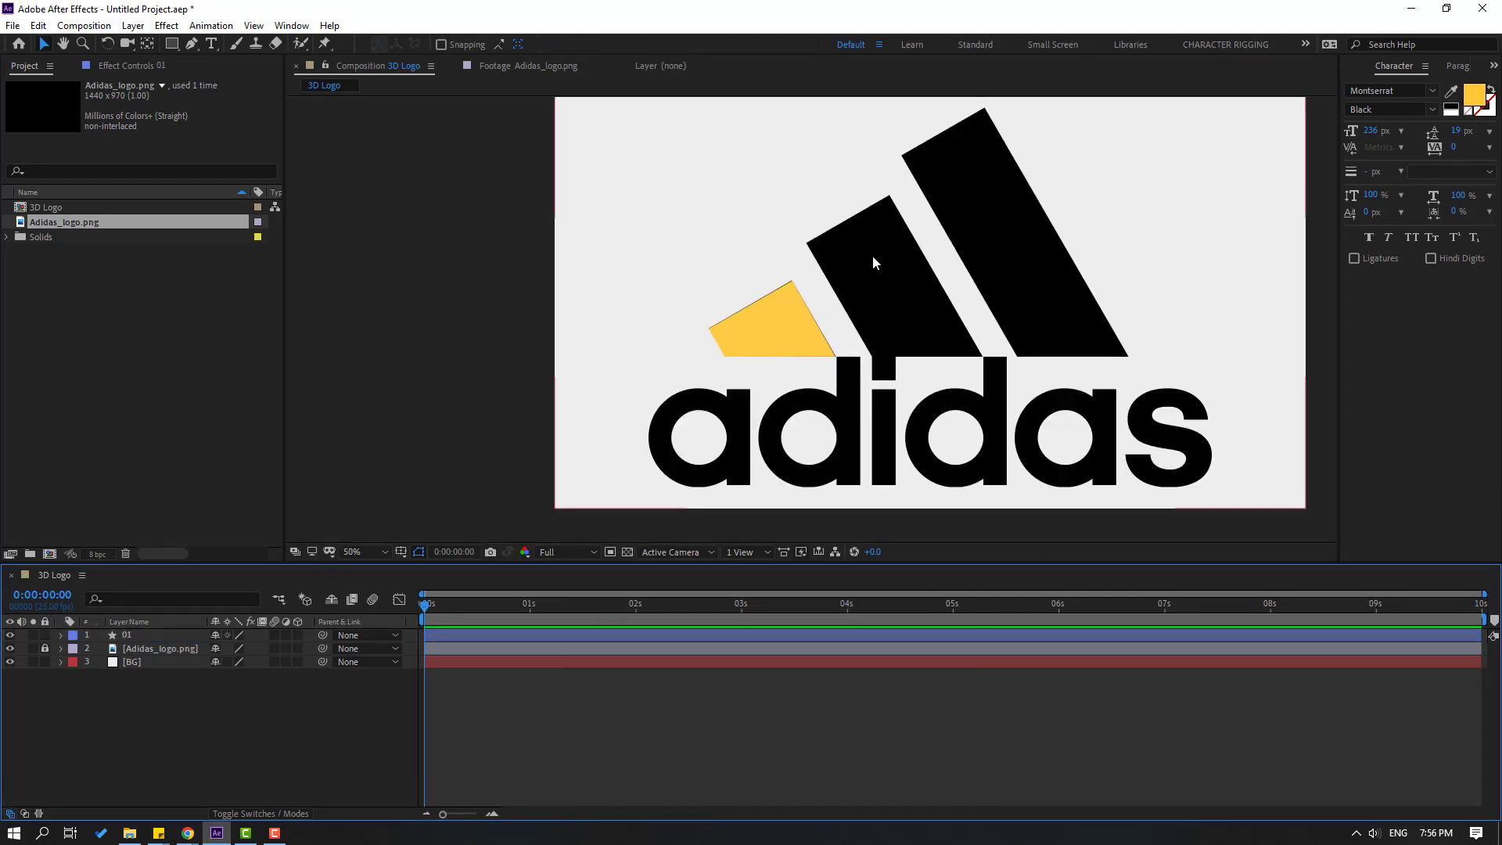
left_click_drag(991, 346, 874, 346)
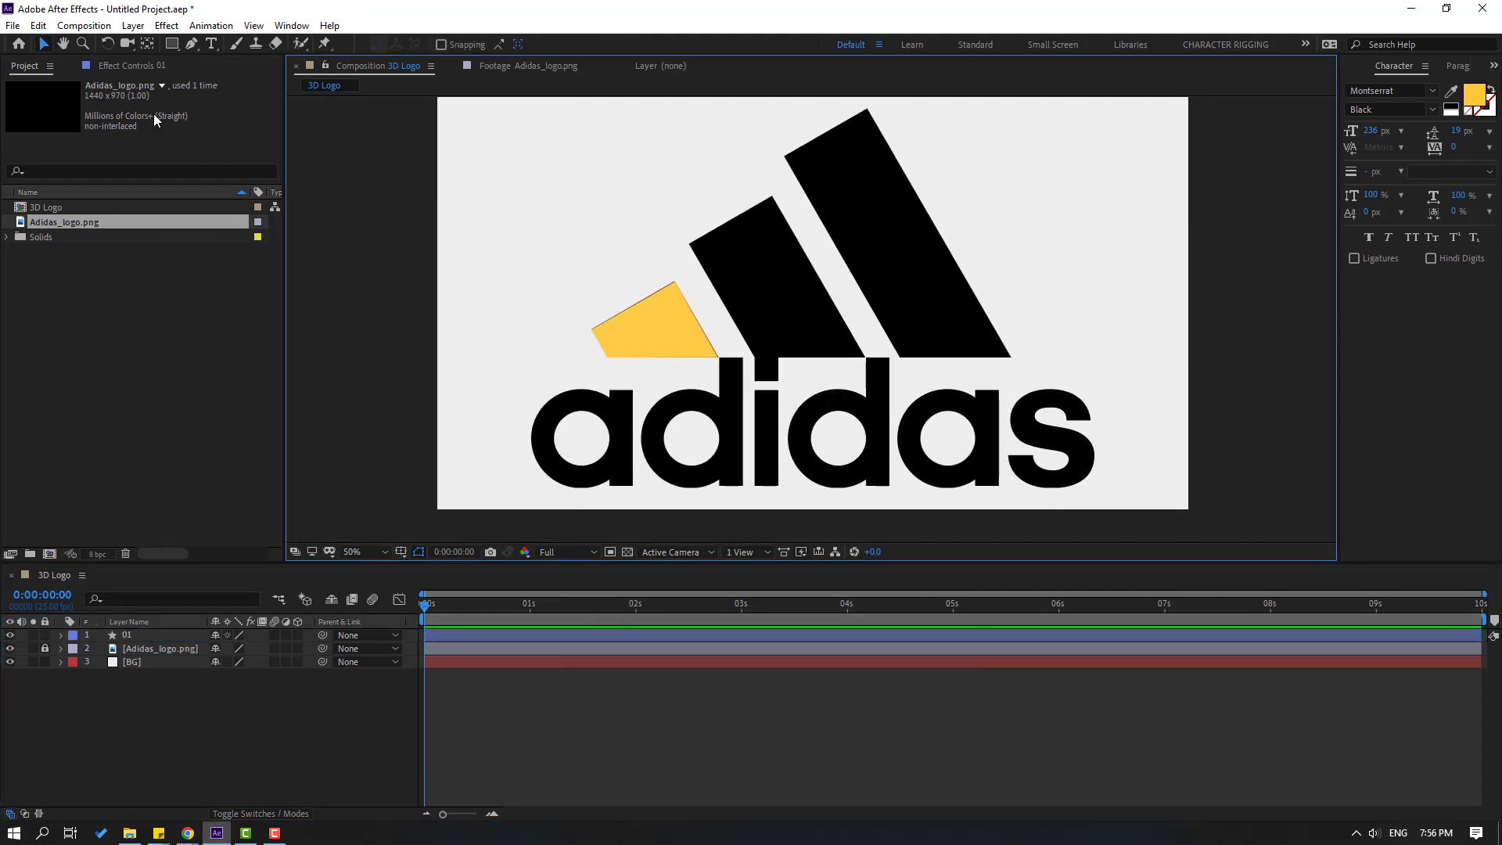
key("h")
scroll(711, 268, "up", 4)
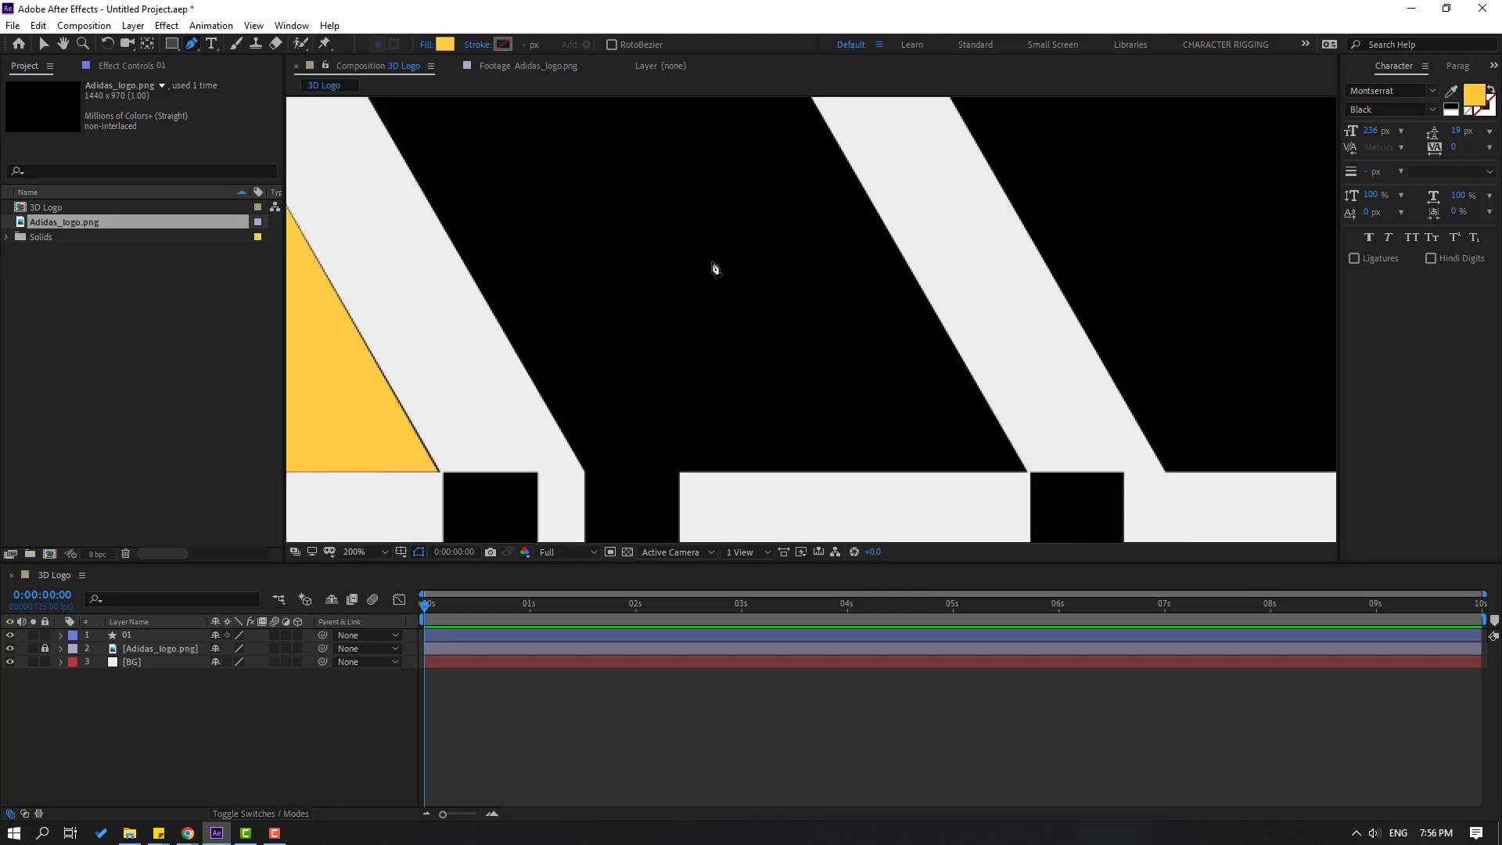
left_click_drag(711, 268, 624, 438)
scroll(607, 369, "down", 2)
scroll(513, 262, "up", 2)
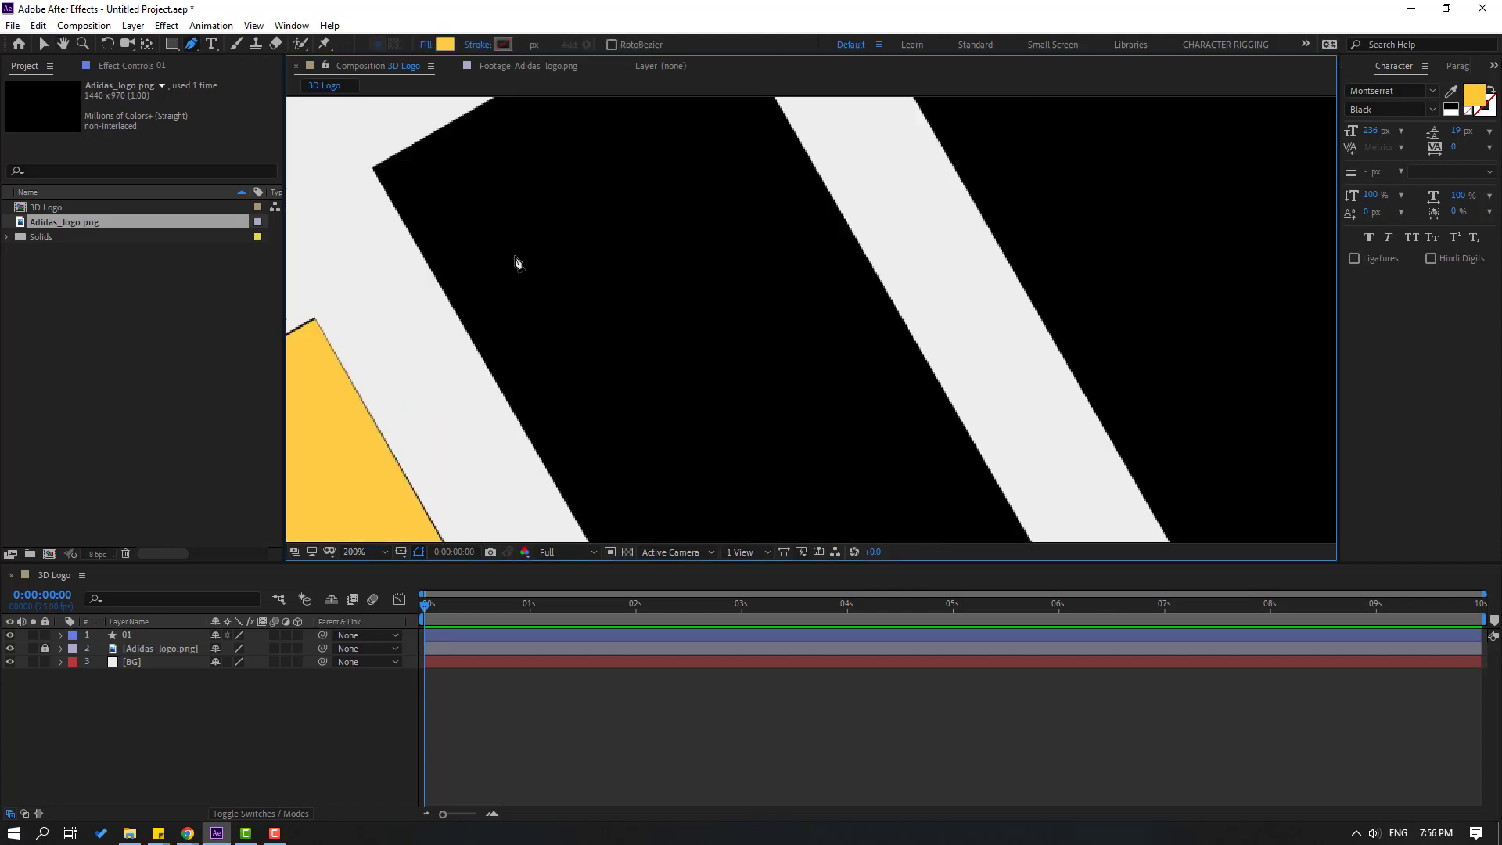
key("g")
left_click(461, 270)
scroll(727, 261, "up", 2)
scroll(727, 261, "right", 2)
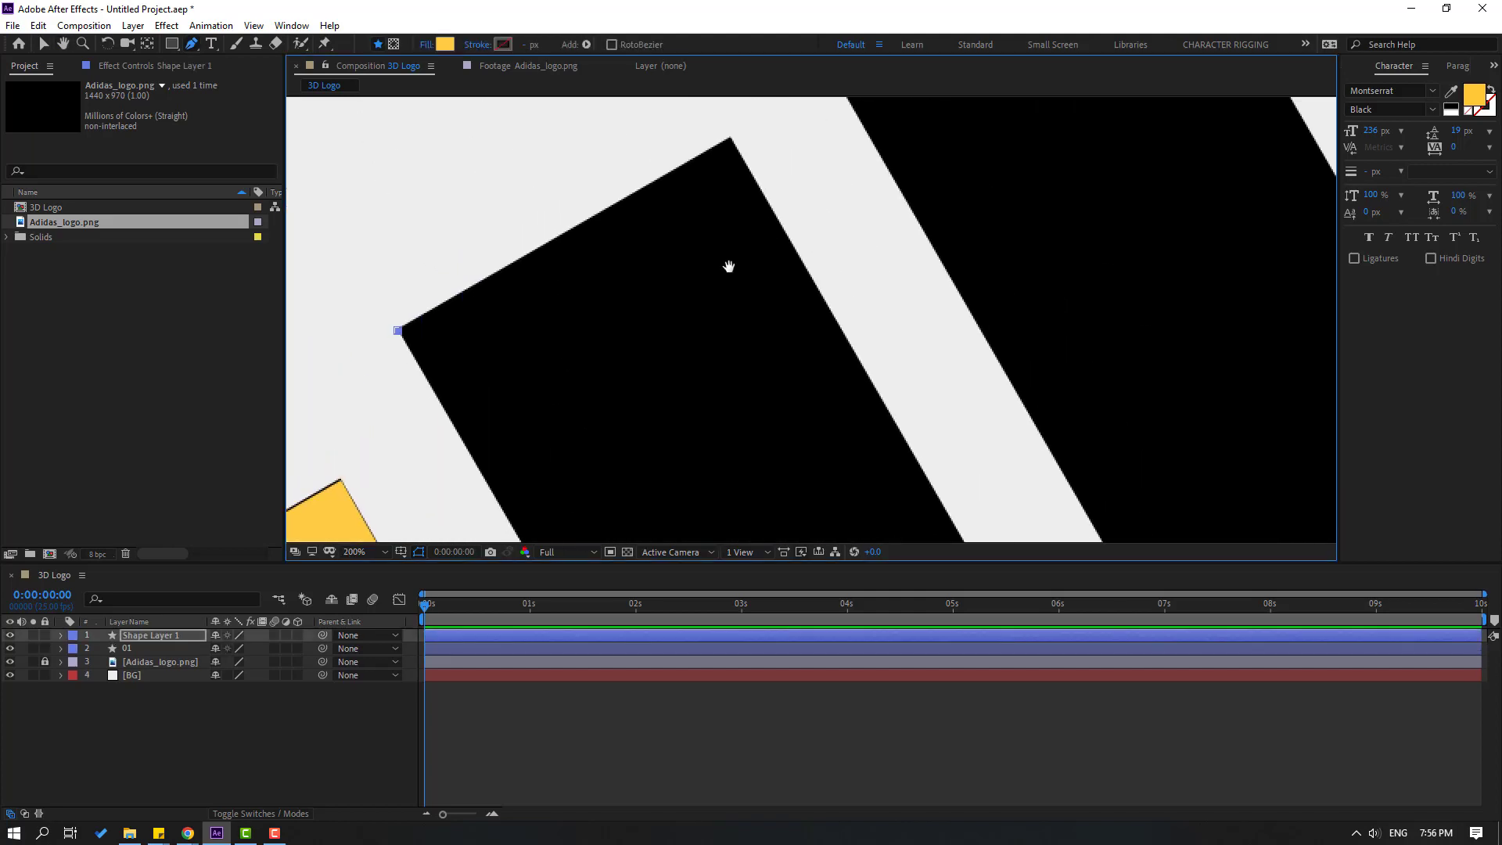
left_click(727, 147)
scroll(792, 151, "down", 5)
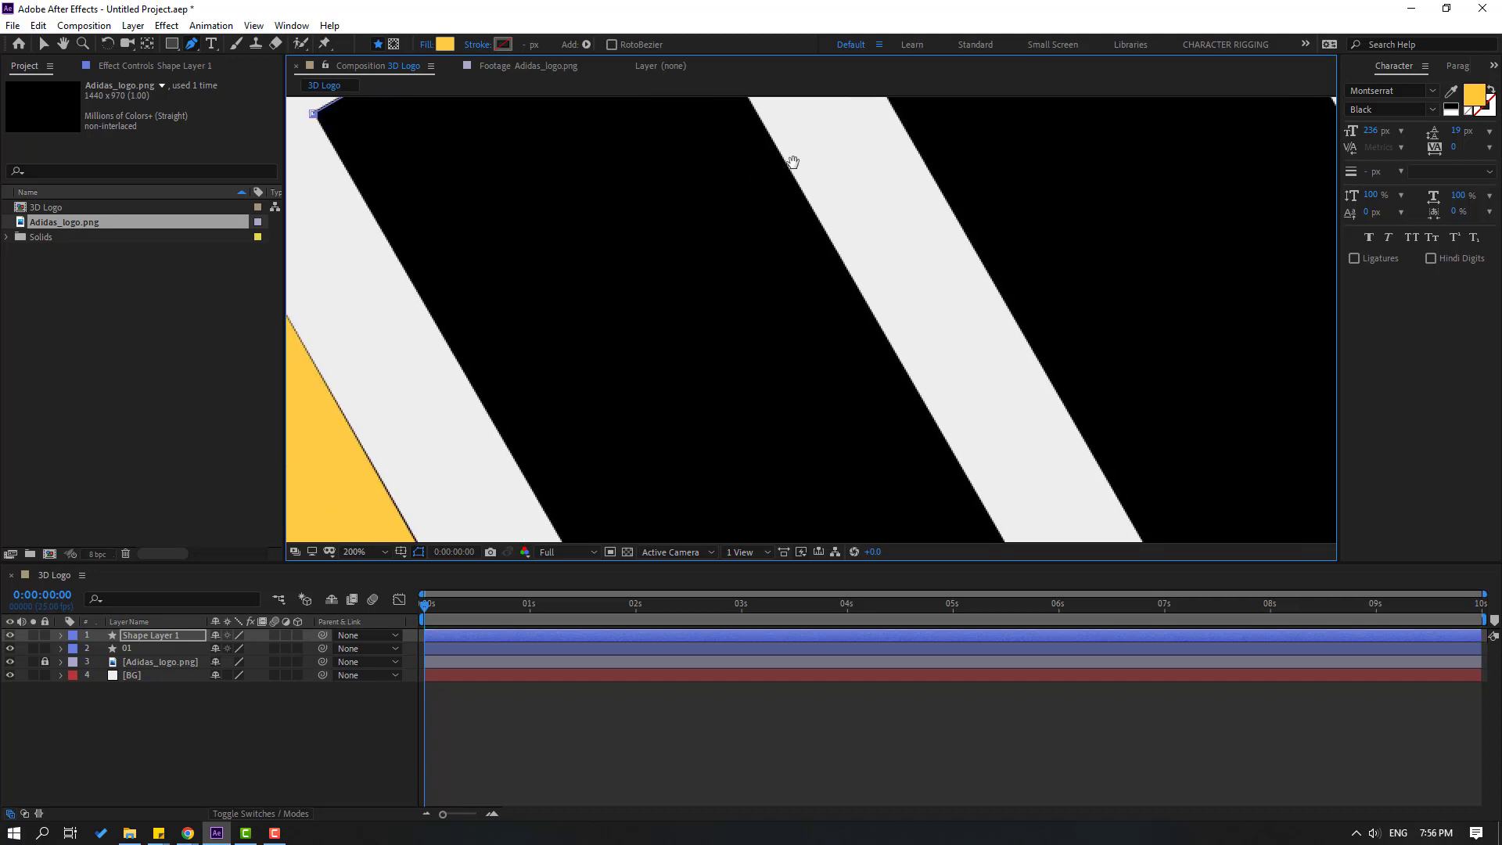
left_click(851, 330)
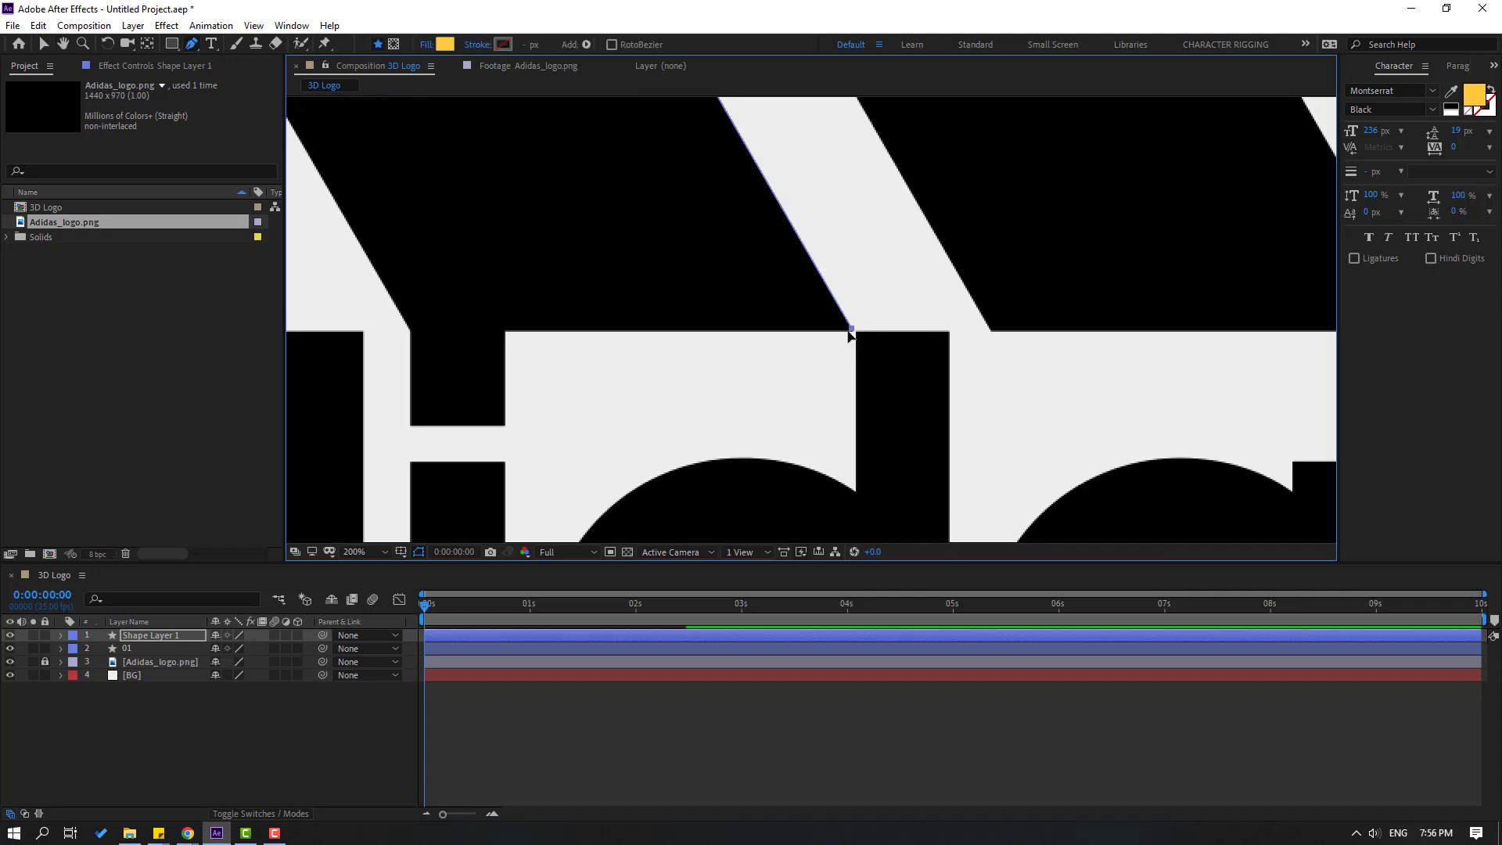
left_click(411, 330)
scroll(469, 258, "up", 3)
scroll(470, 258, "left", 4)
scroll(696, 281, "up", 2)
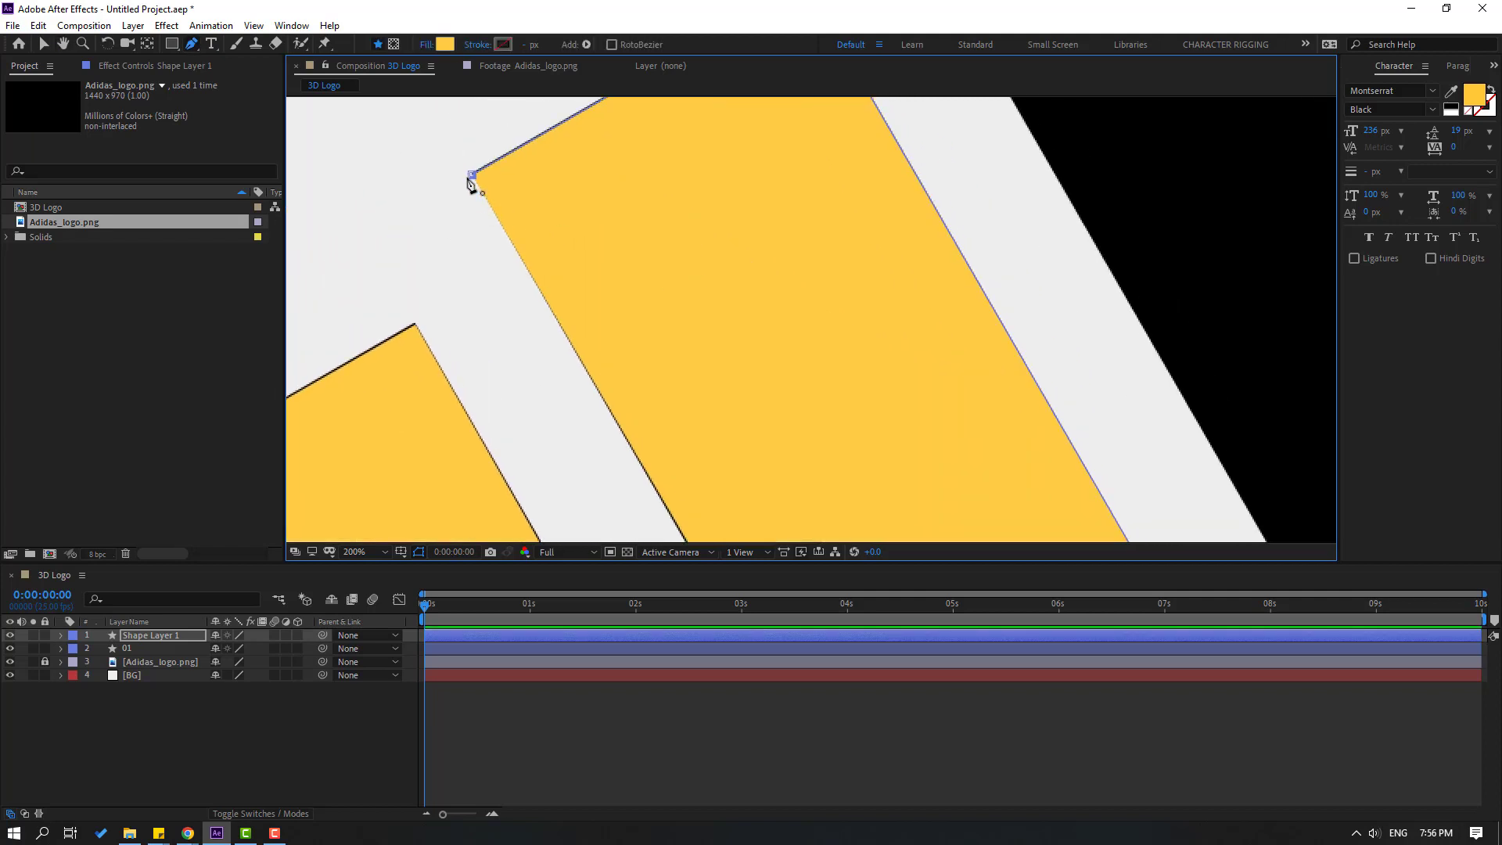
left_click(471, 178)
key("comma")
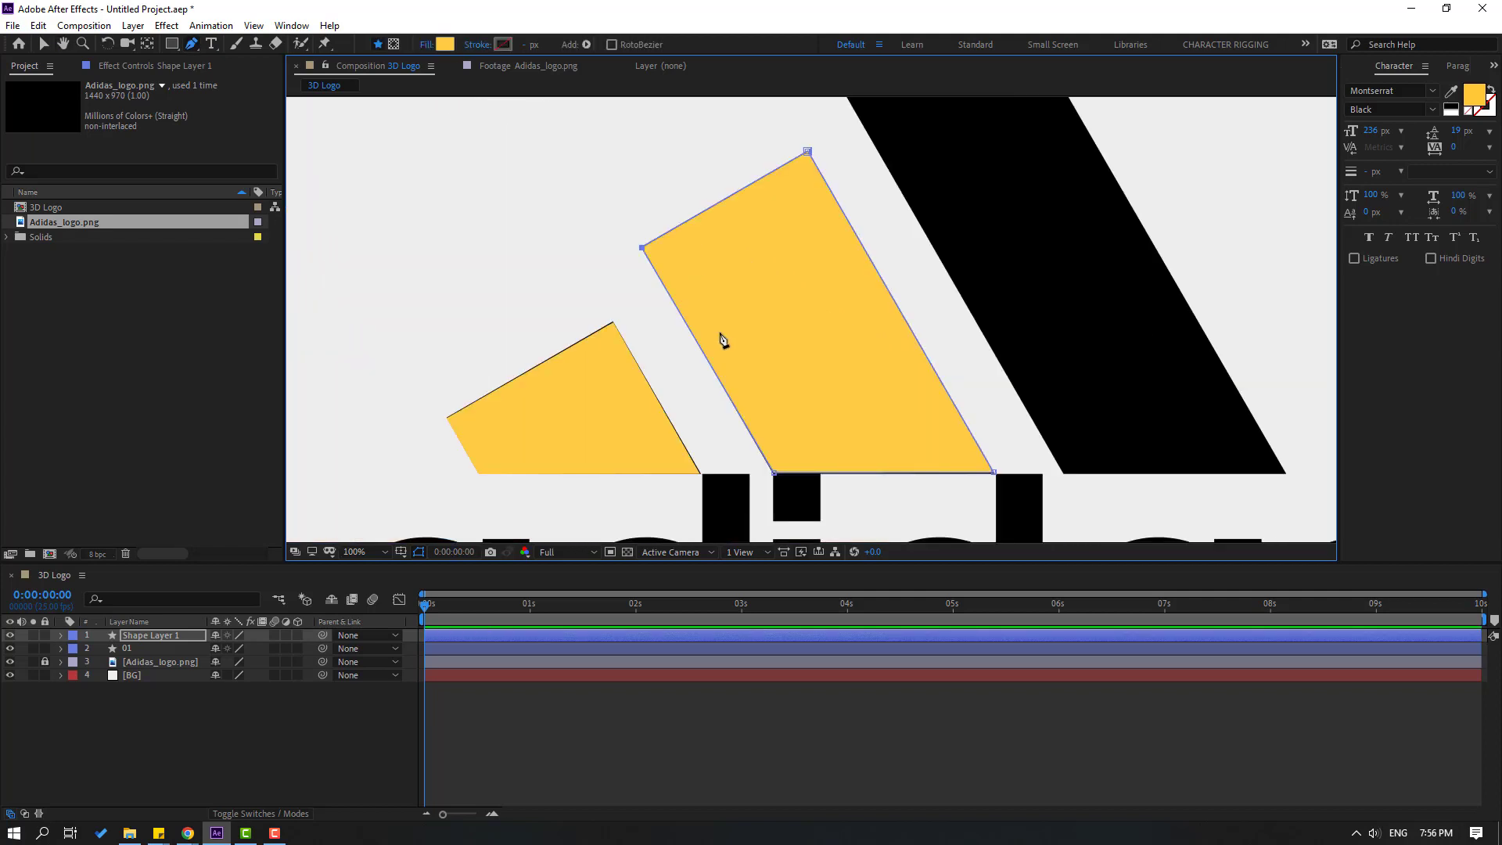
Step: Rename the middle stripe's shape layer to 02 and deselect it
left_click(43, 45)
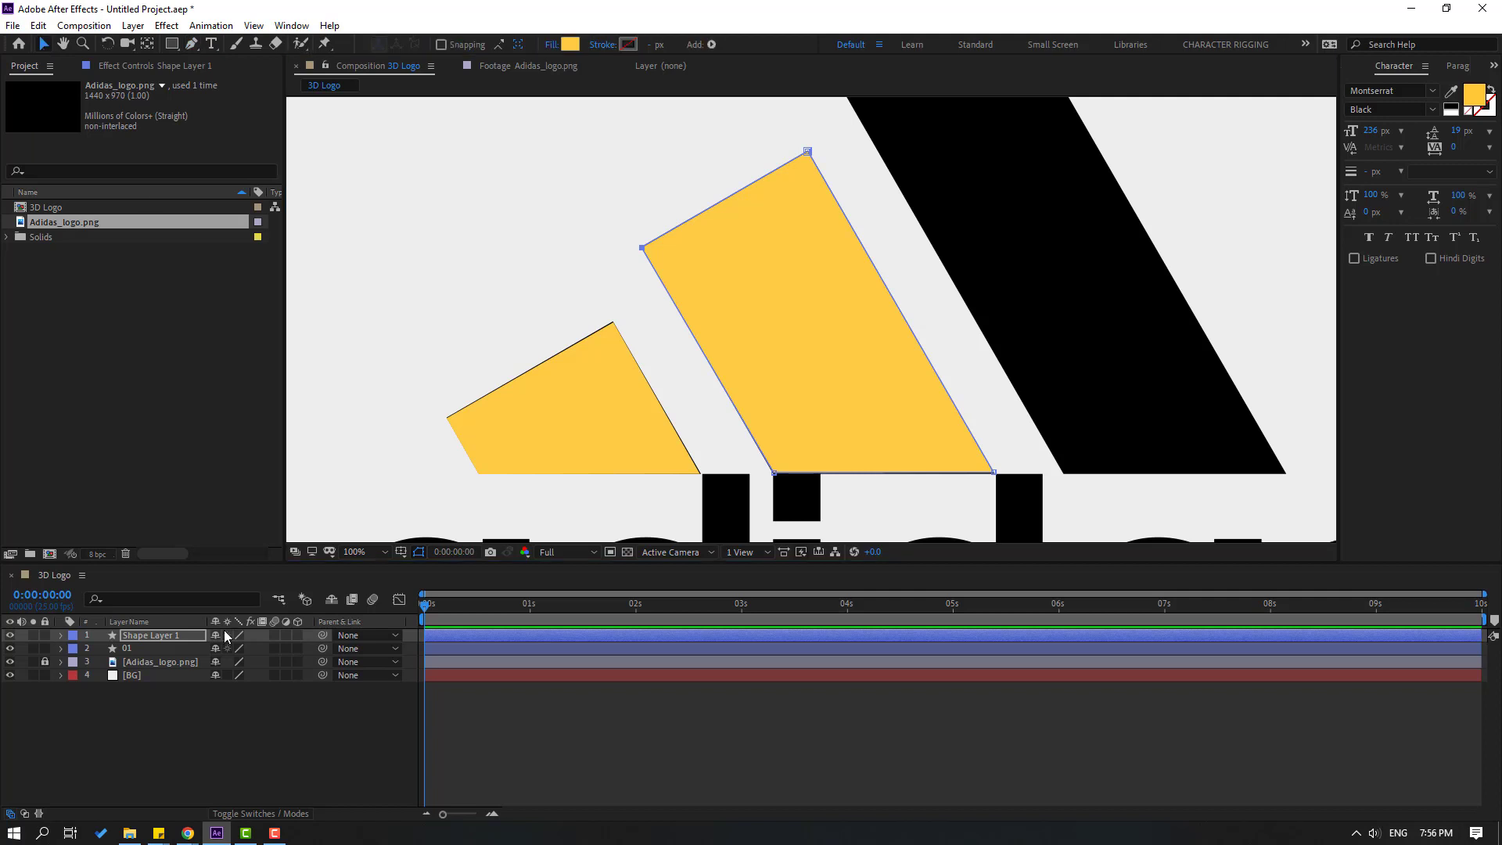
left_click(161, 692)
left_click(140, 622)
left_click(145, 634)
key("Return")
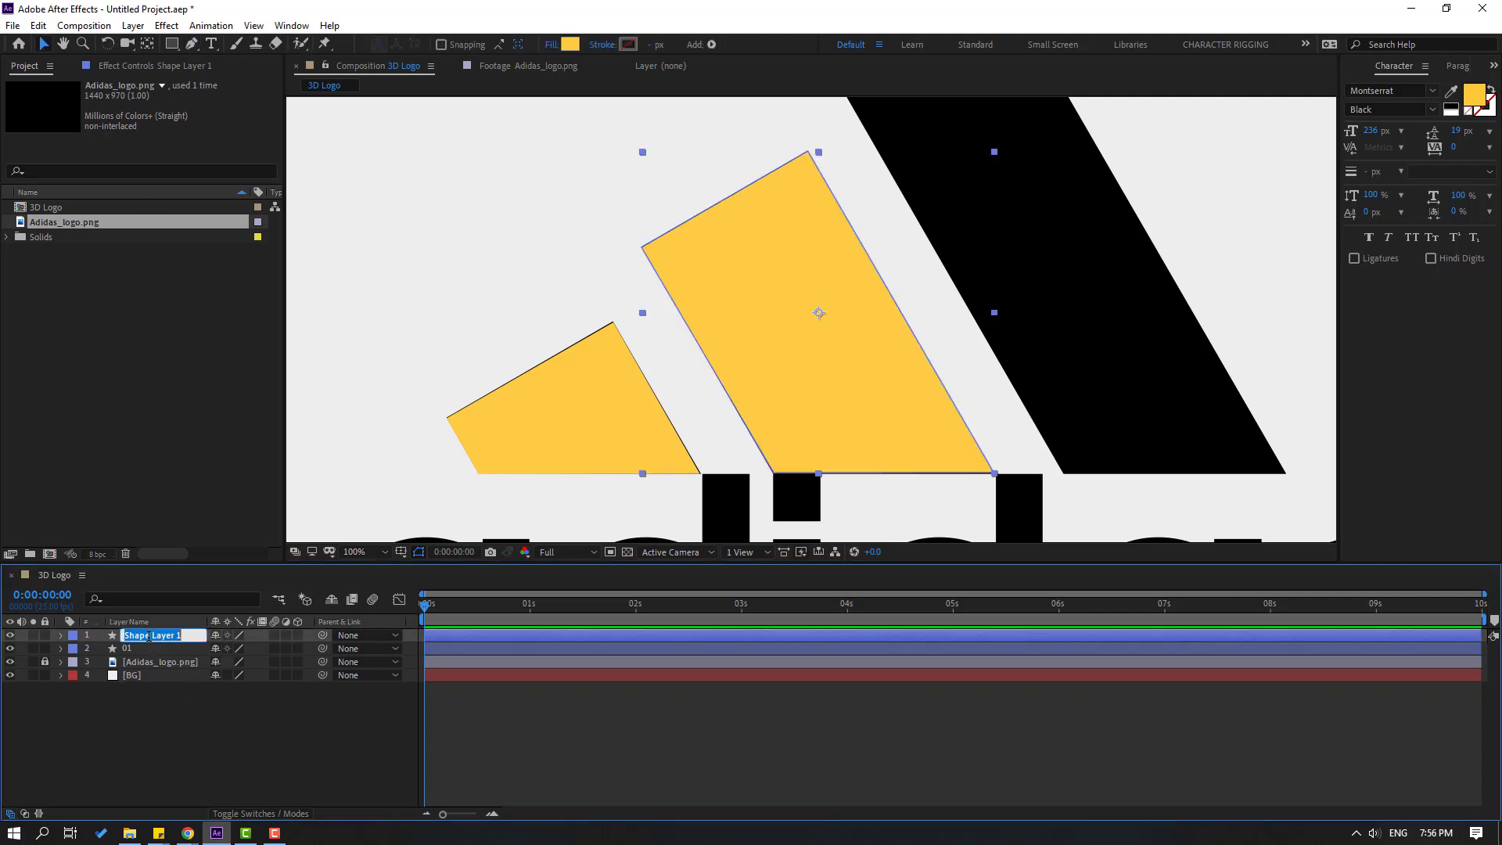
type("02")
key("Return")
left_click(166, 778)
Step: Trace the logo's largest stripe with the Pen tool as a closed four-point shape on a new shape layer
left_click_drag(1158, 216, 895, 260)
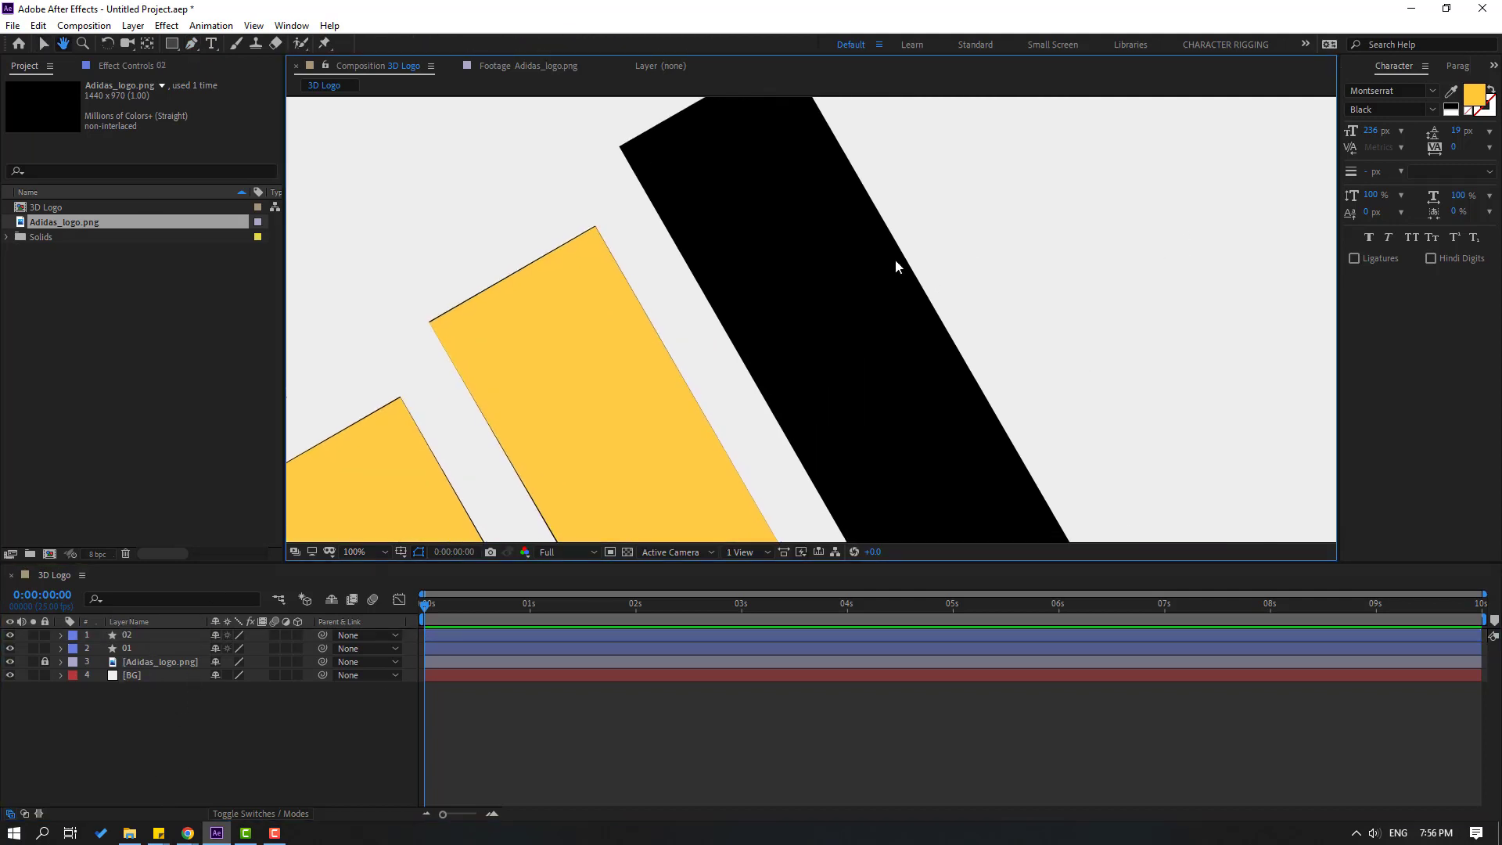
left_click(178, 715)
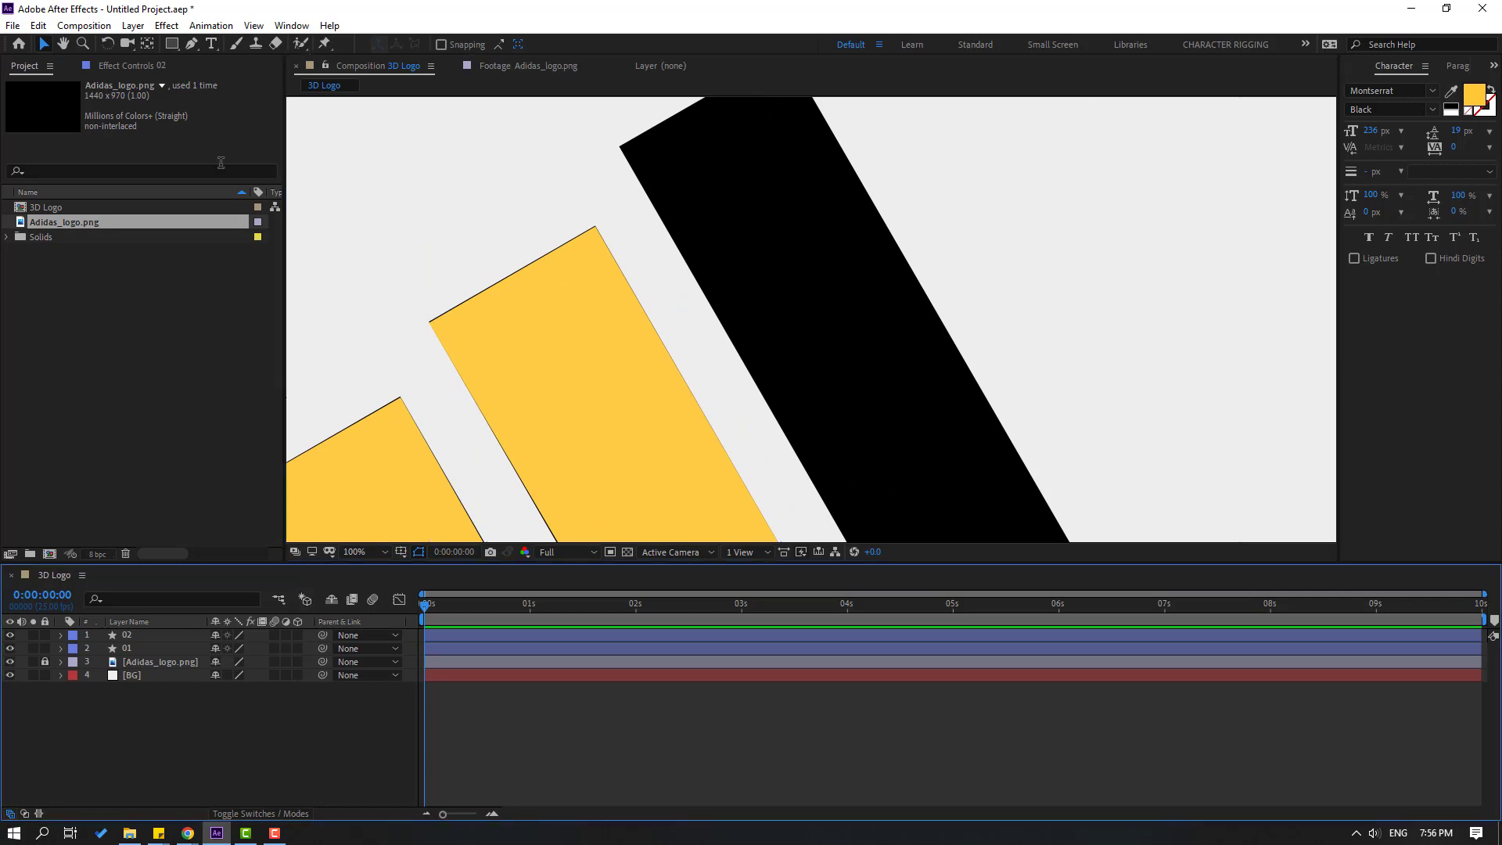
left_click(192, 44)
left_click_drag(754, 214, 676, 324)
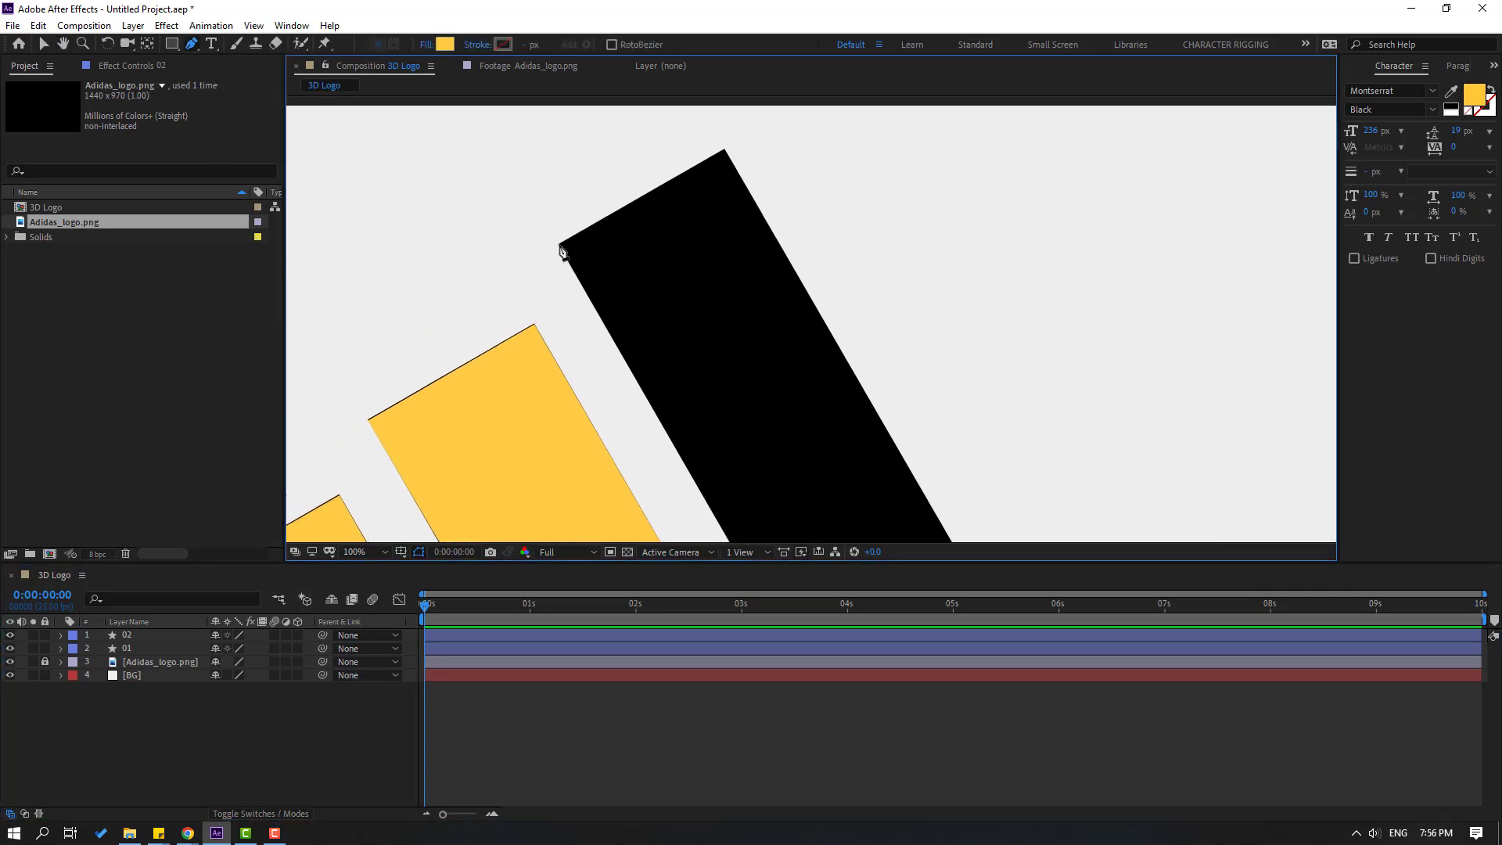
scroll(561, 250, "up", 2)
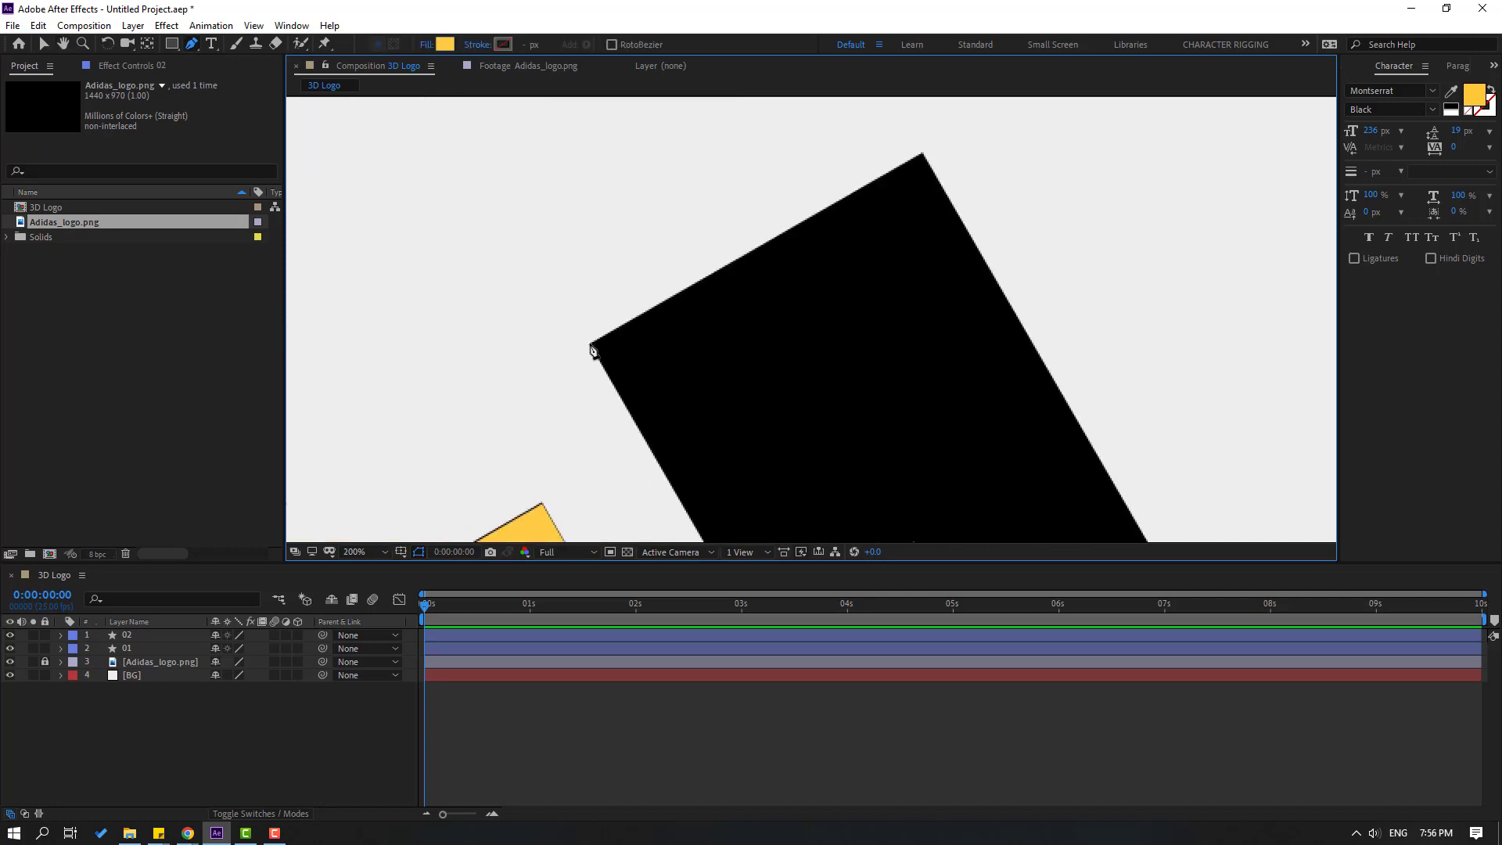
left_click(591, 345)
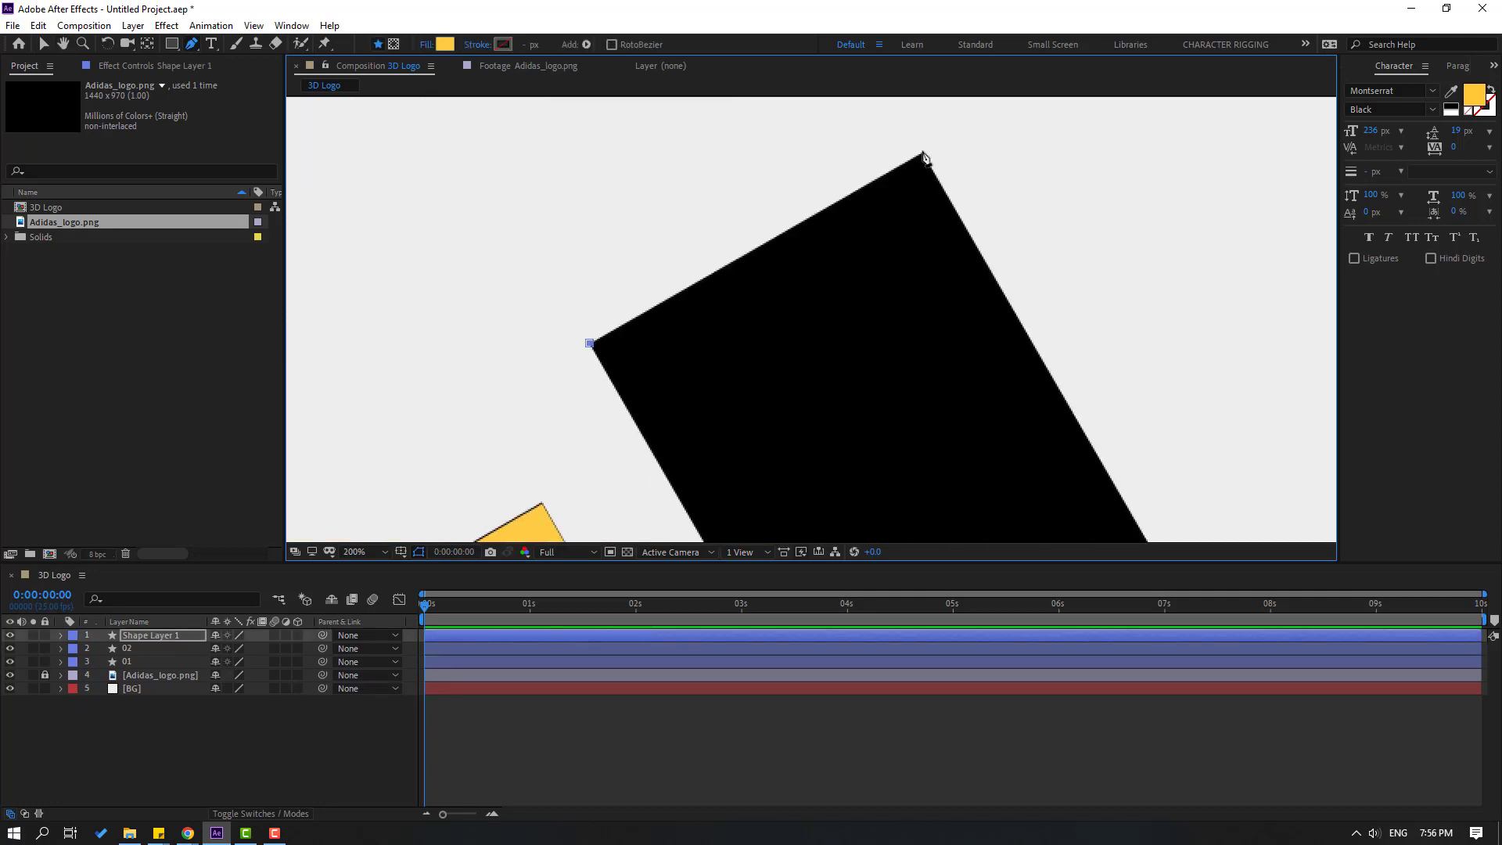
left_click(923, 156)
key("h")
mouse_move(925, 157)
left_mouse_down()
mouse_move(905, 111)
mouse_move(955, 369)
left_mouse_up()
key("g")
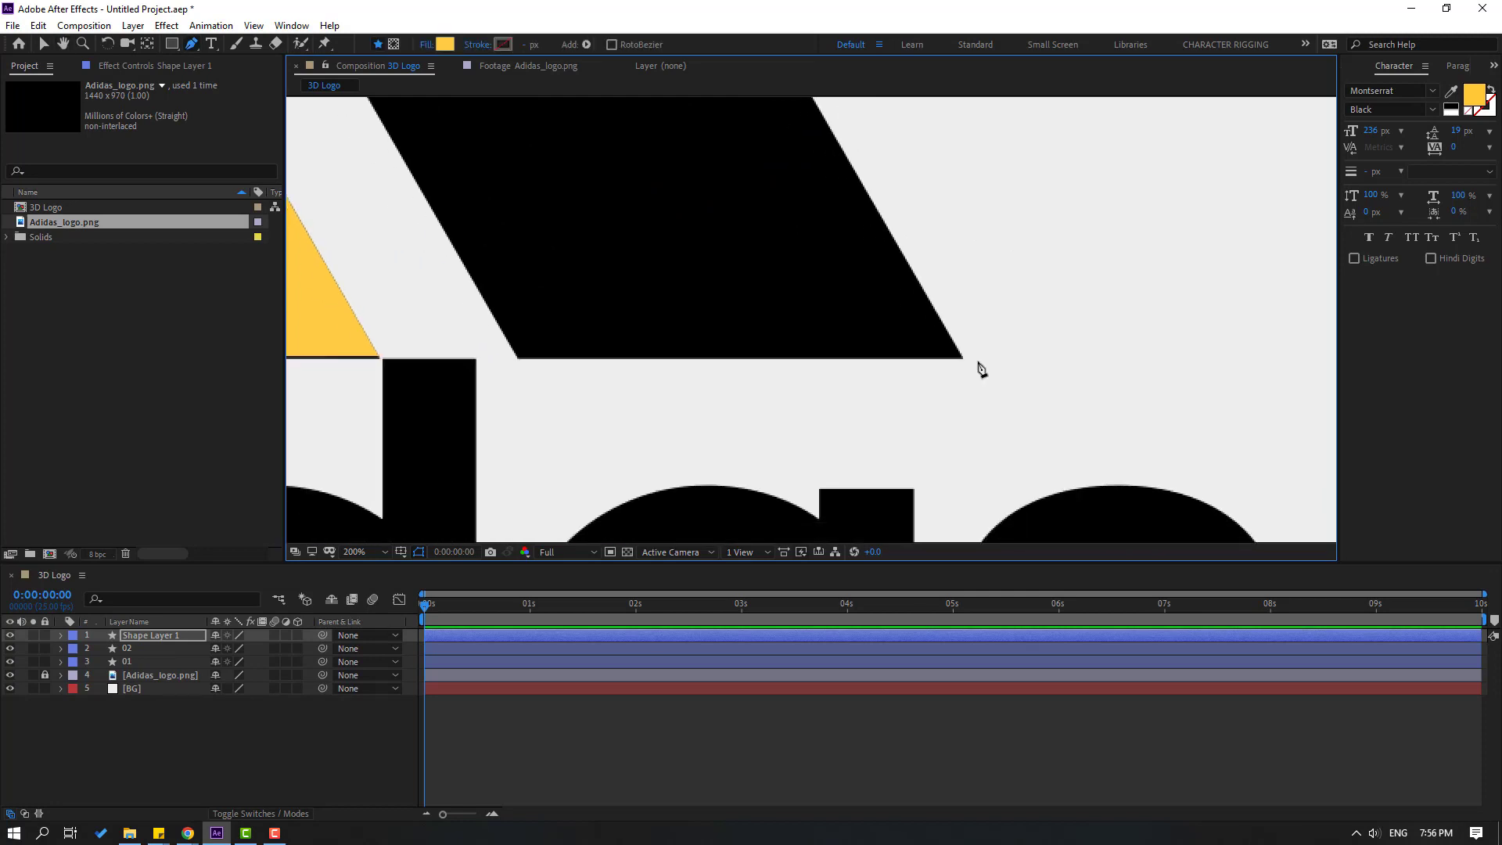
left_click(963, 358)
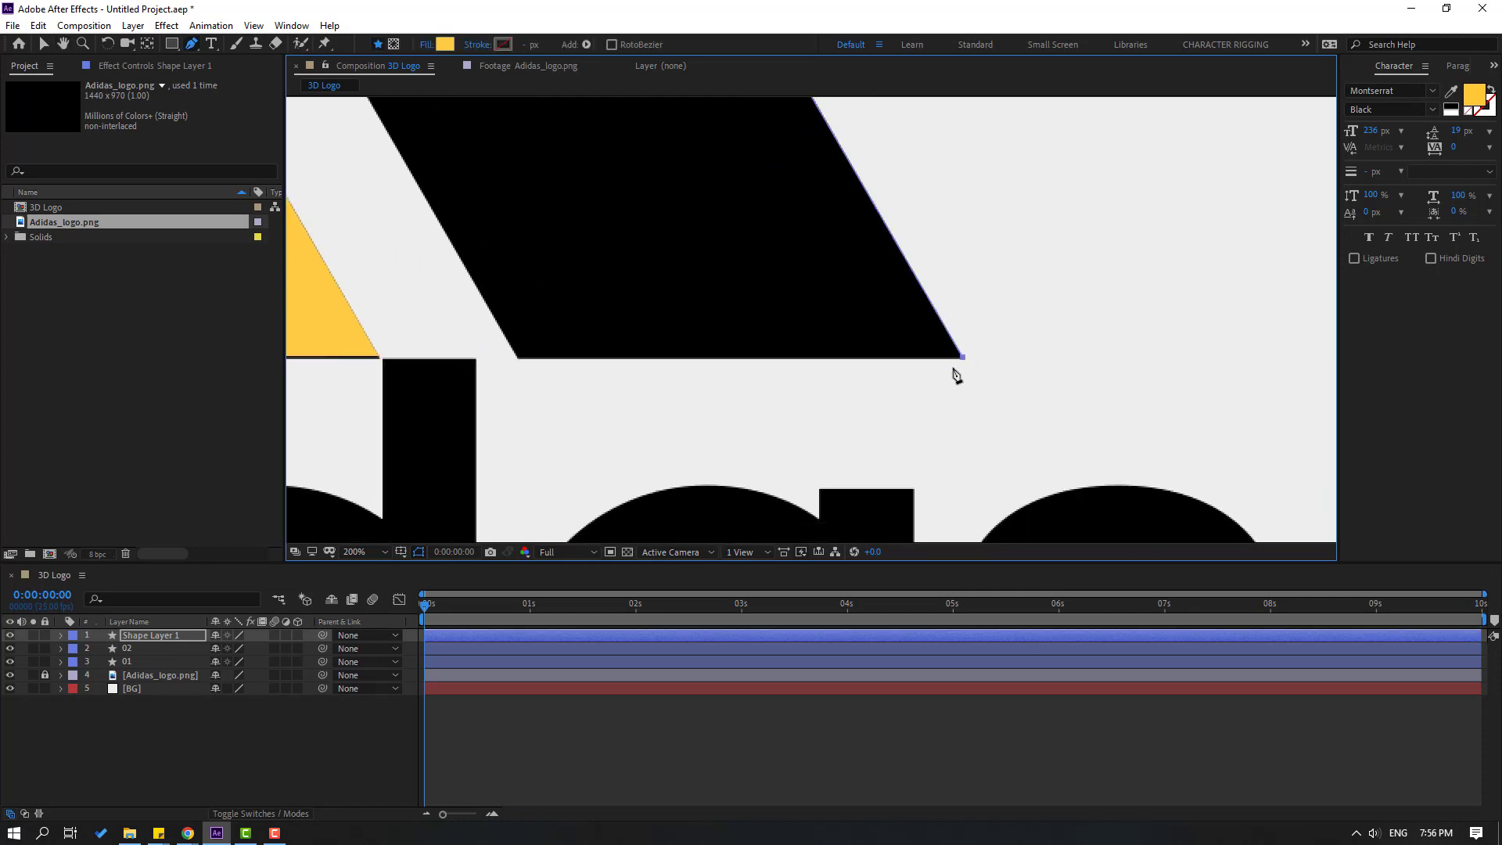
left_click(516, 358)
left_click_drag(493, 179, 610, 342)
left_click(419, 241)
scroll(624, 322, "down", 4)
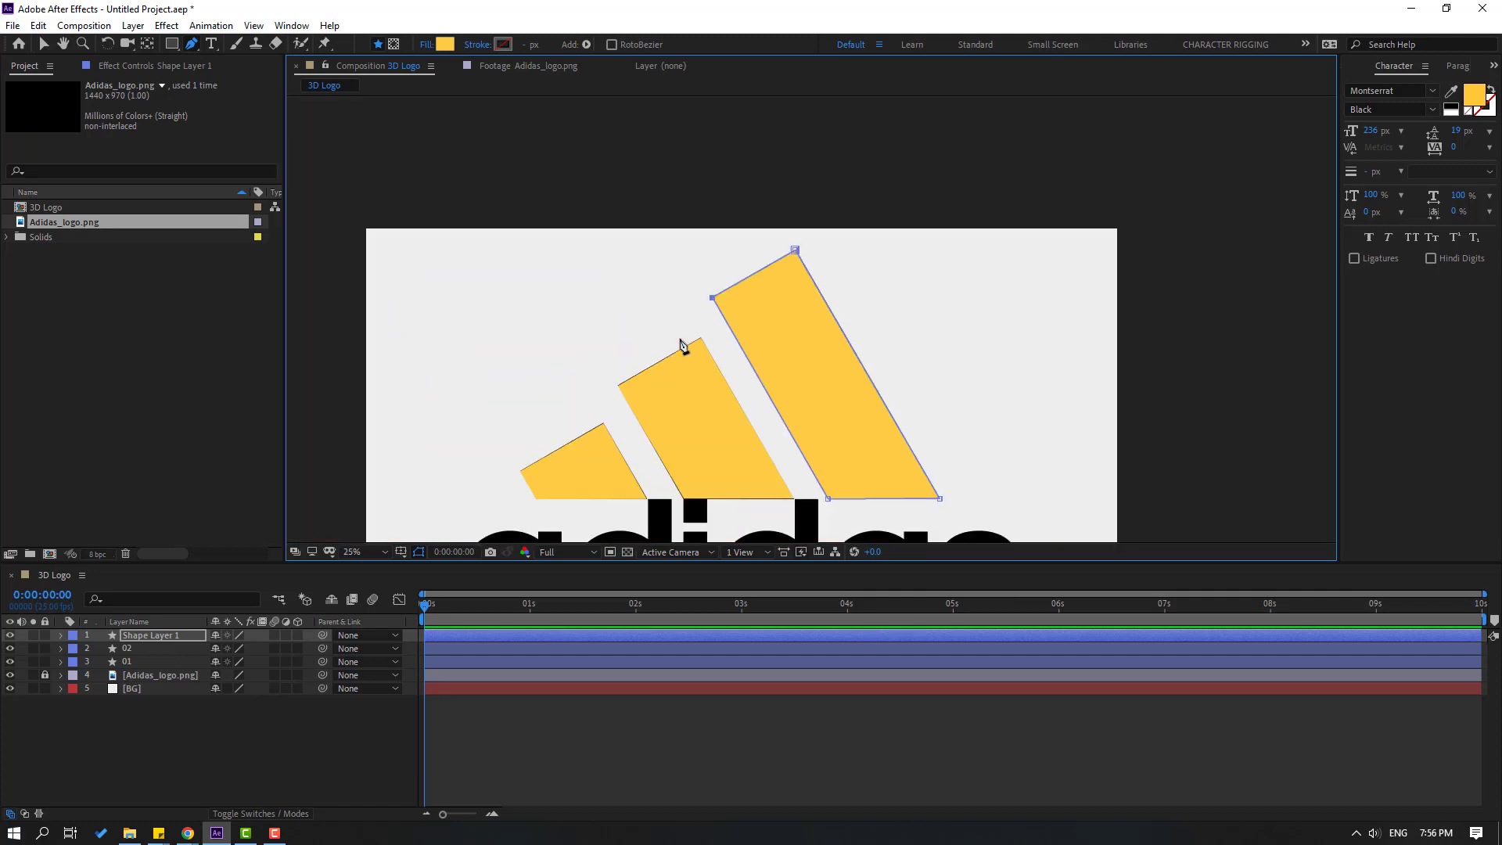
Step: Rename the largest stripe's shape layer to 03 and deselect it
left_click(43, 44)
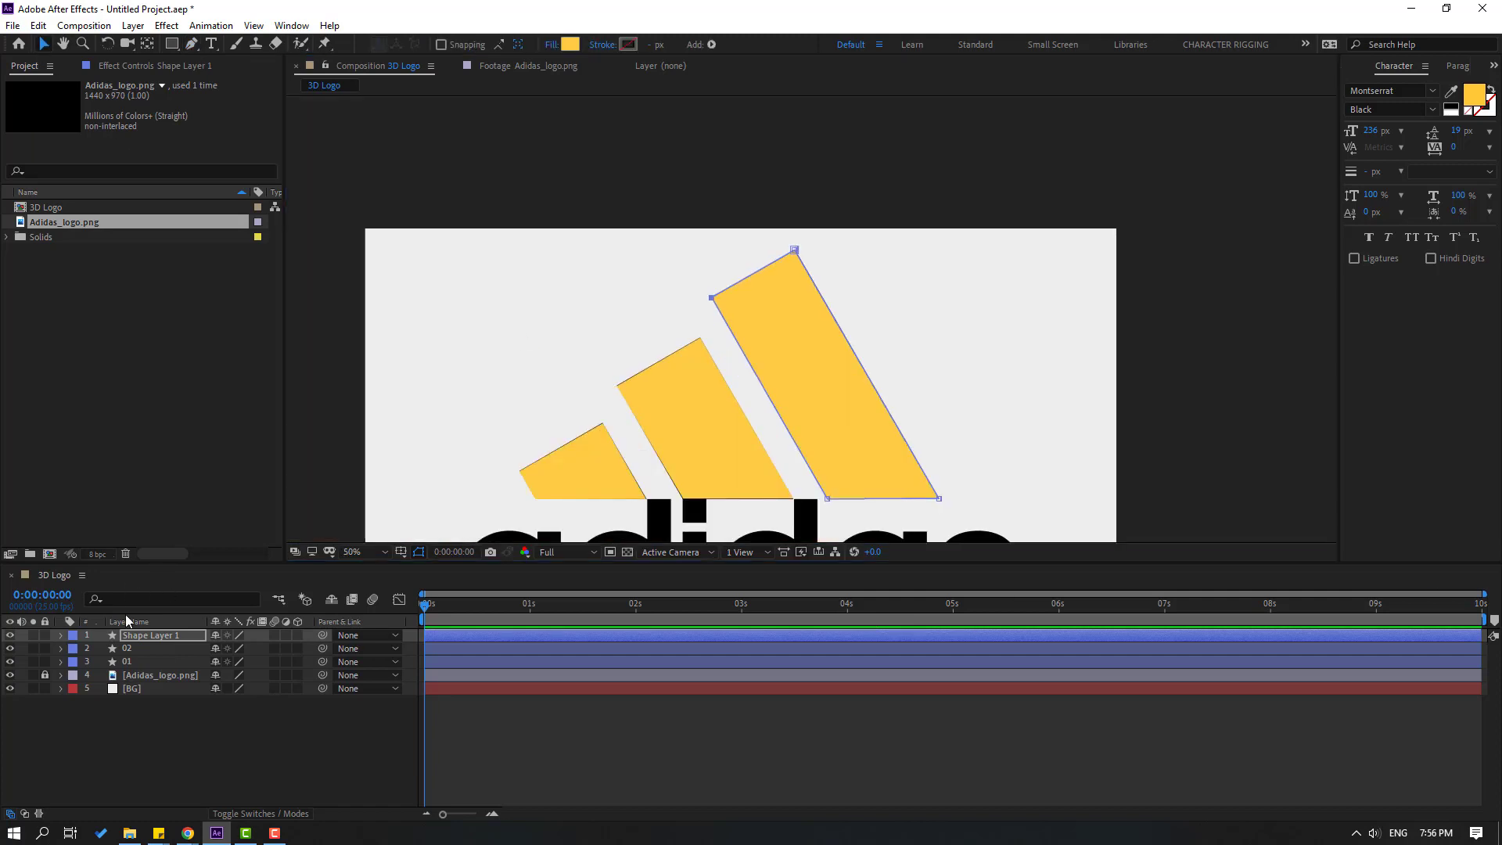
left_click(160, 635)
type("0")
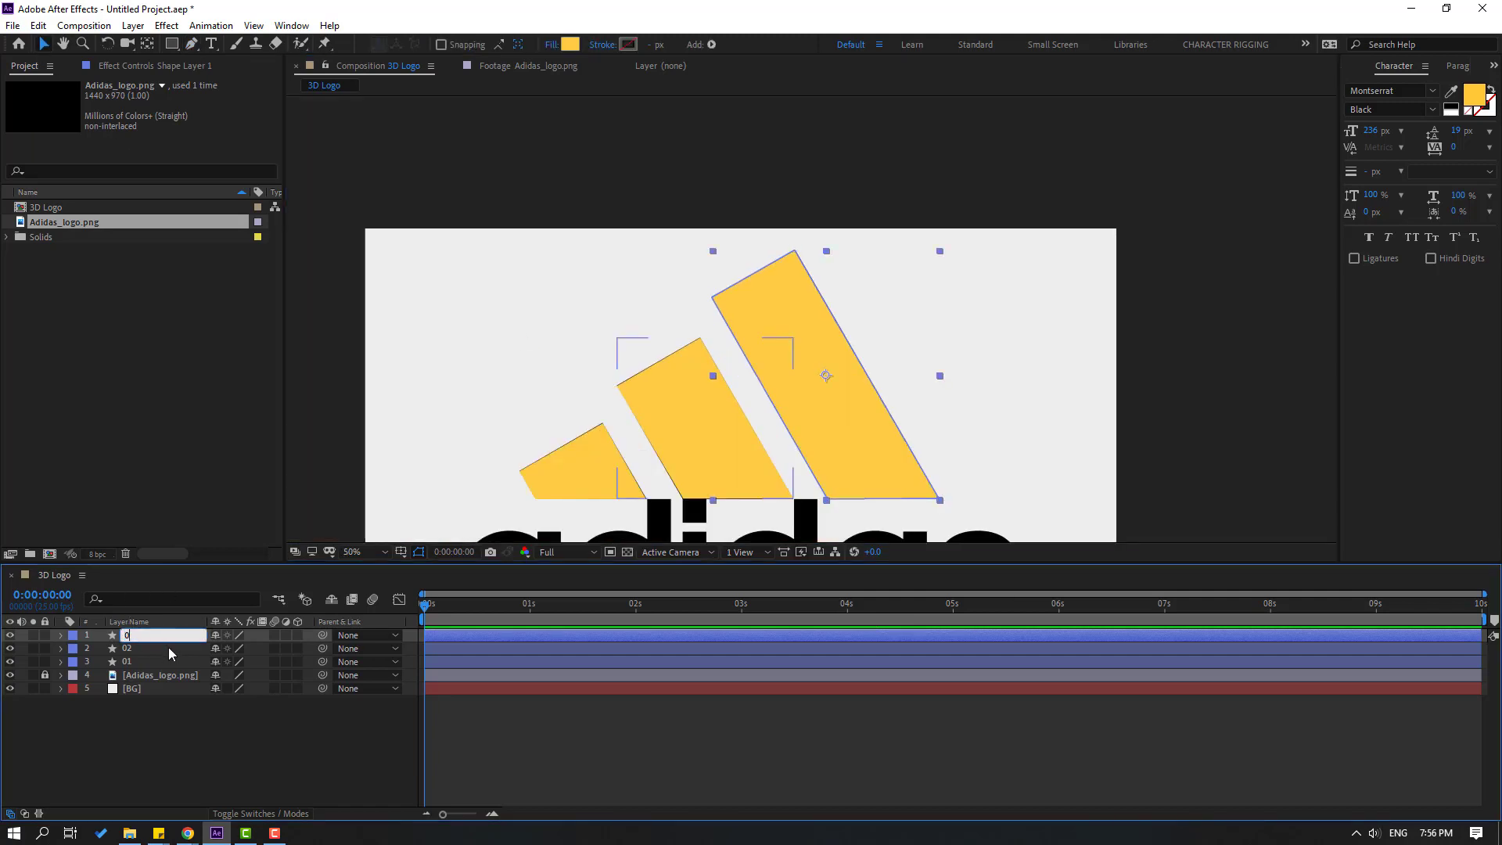
type("3")
left_click(180, 767)
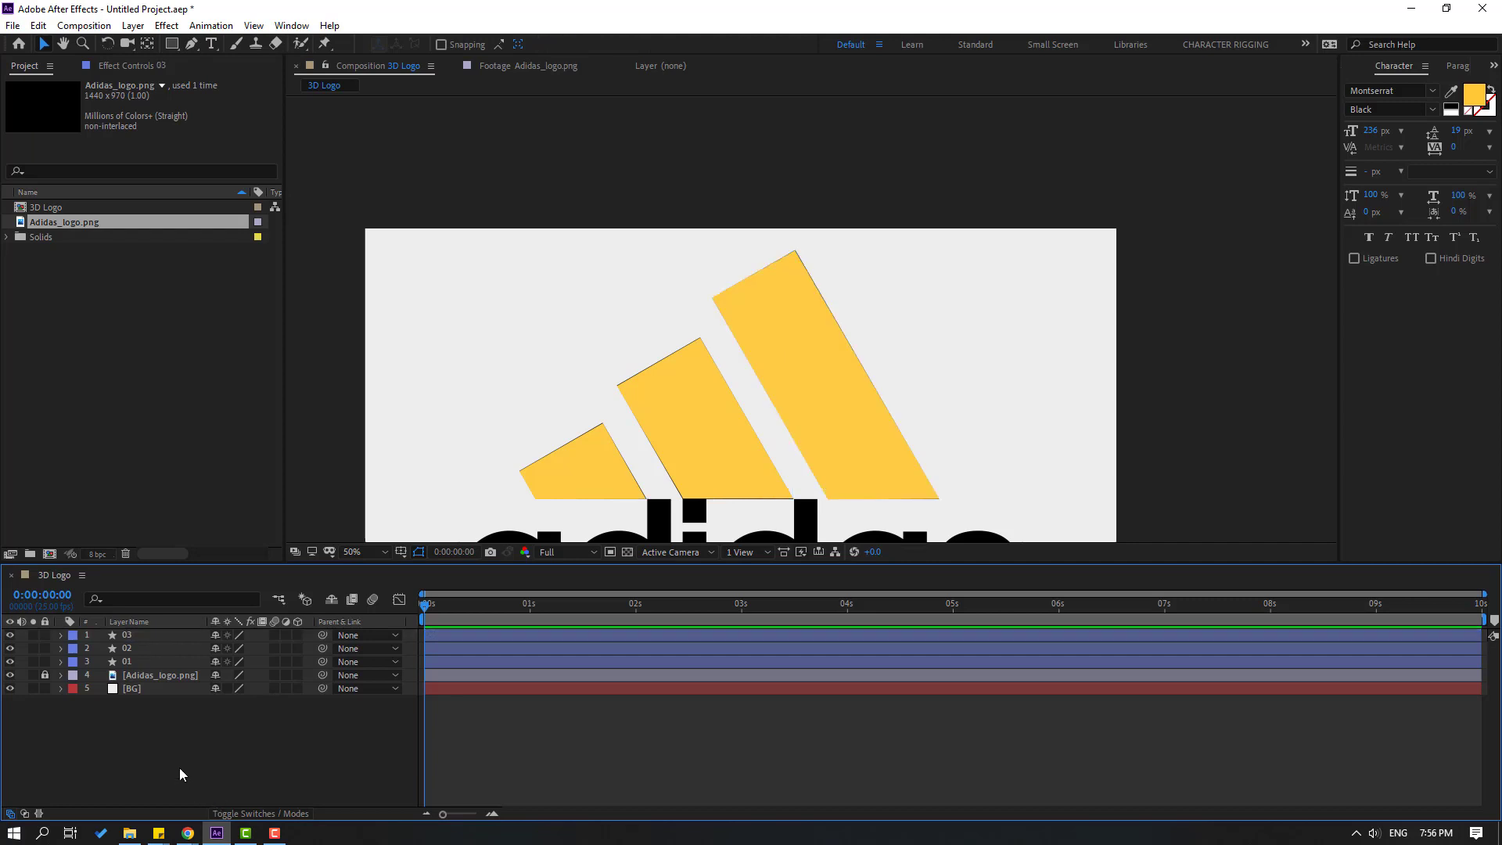
Step: Unlock the Adidas_logo.png reference layer and delete it from the 3D Logo composition
left_click(45, 674)
left_click(160, 674)
left_click_drag(571, 435, 537, 367)
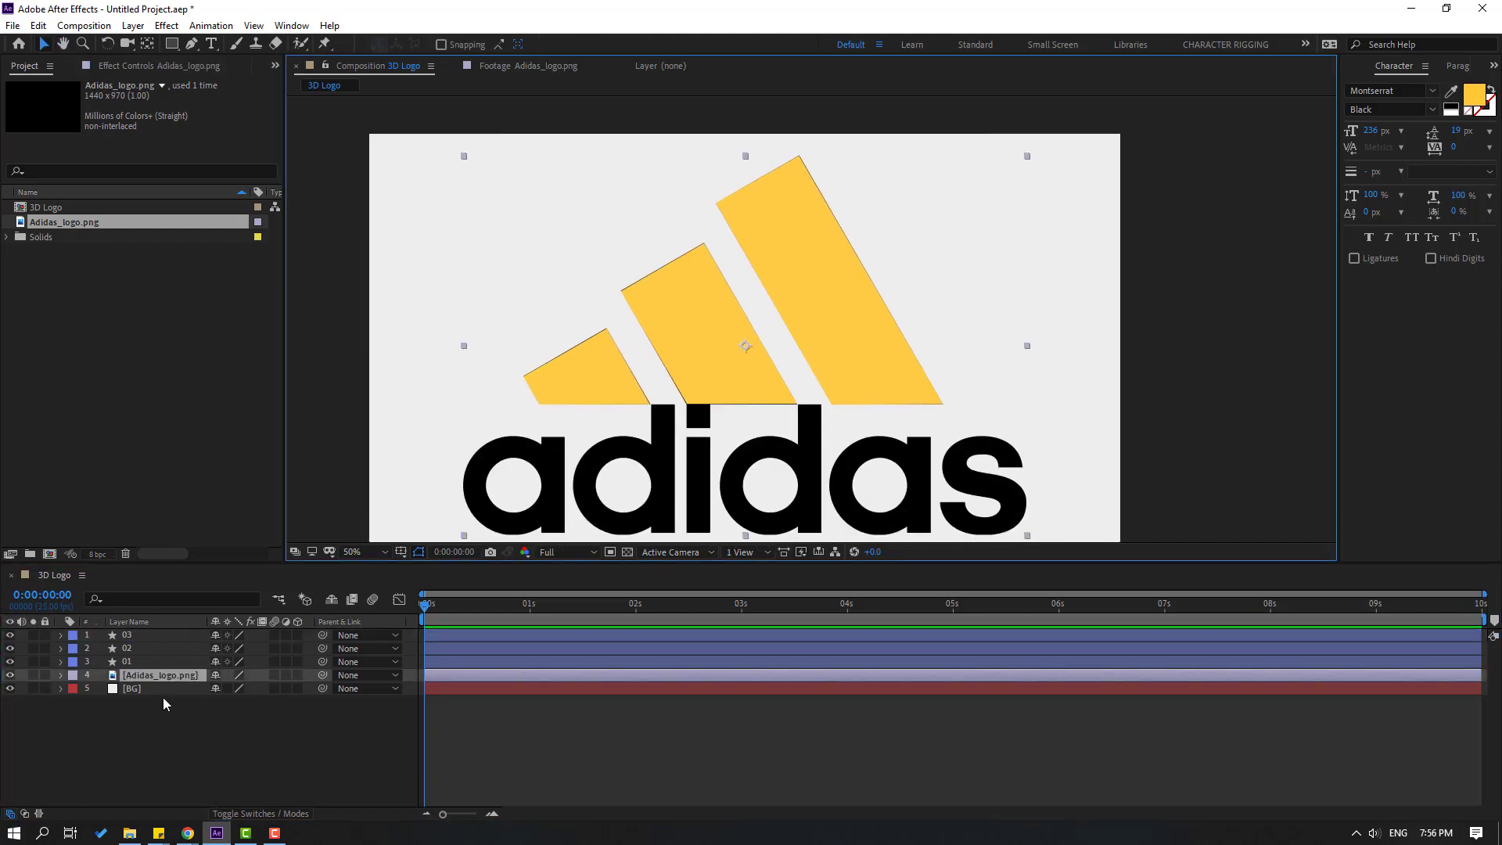
key("Delete")
left_click(252, 764)
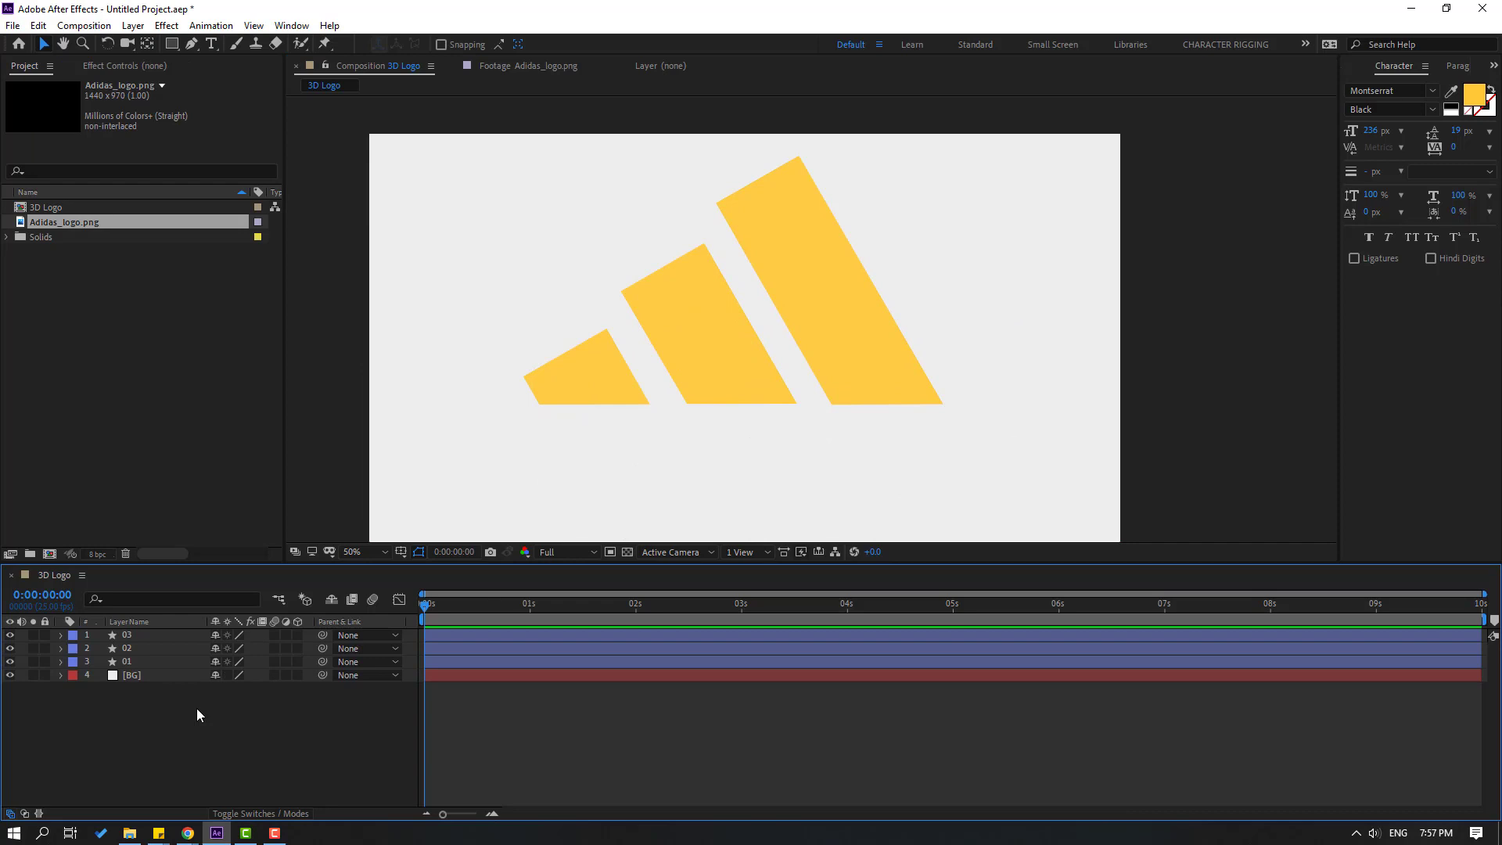
Step: Set the 3D Logo composition's 3D renderer to CINEMA 4D in the composition settings
right_click(167, 730)
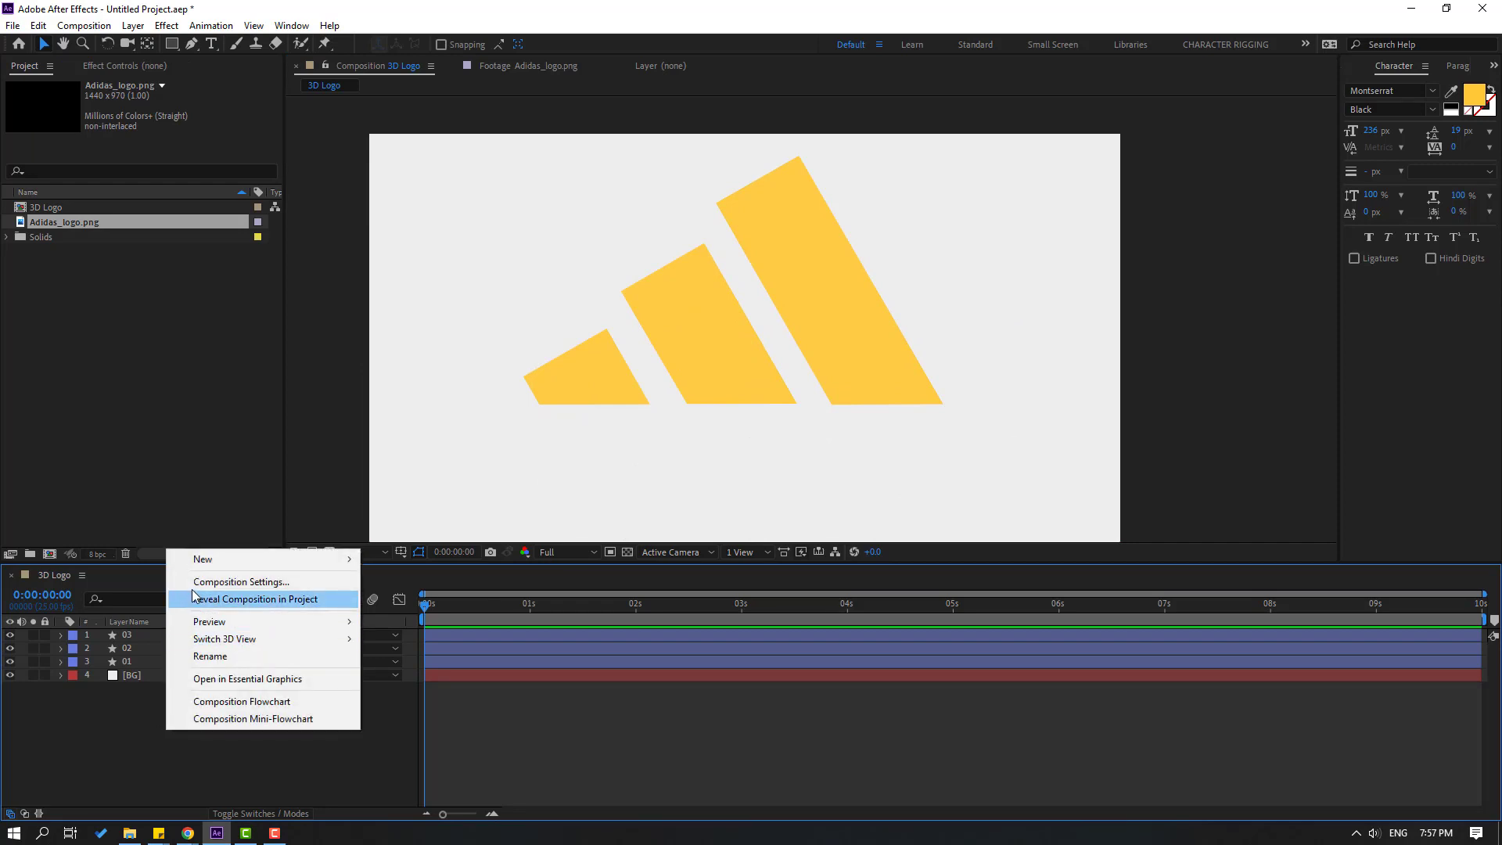
left_click(305, 583)
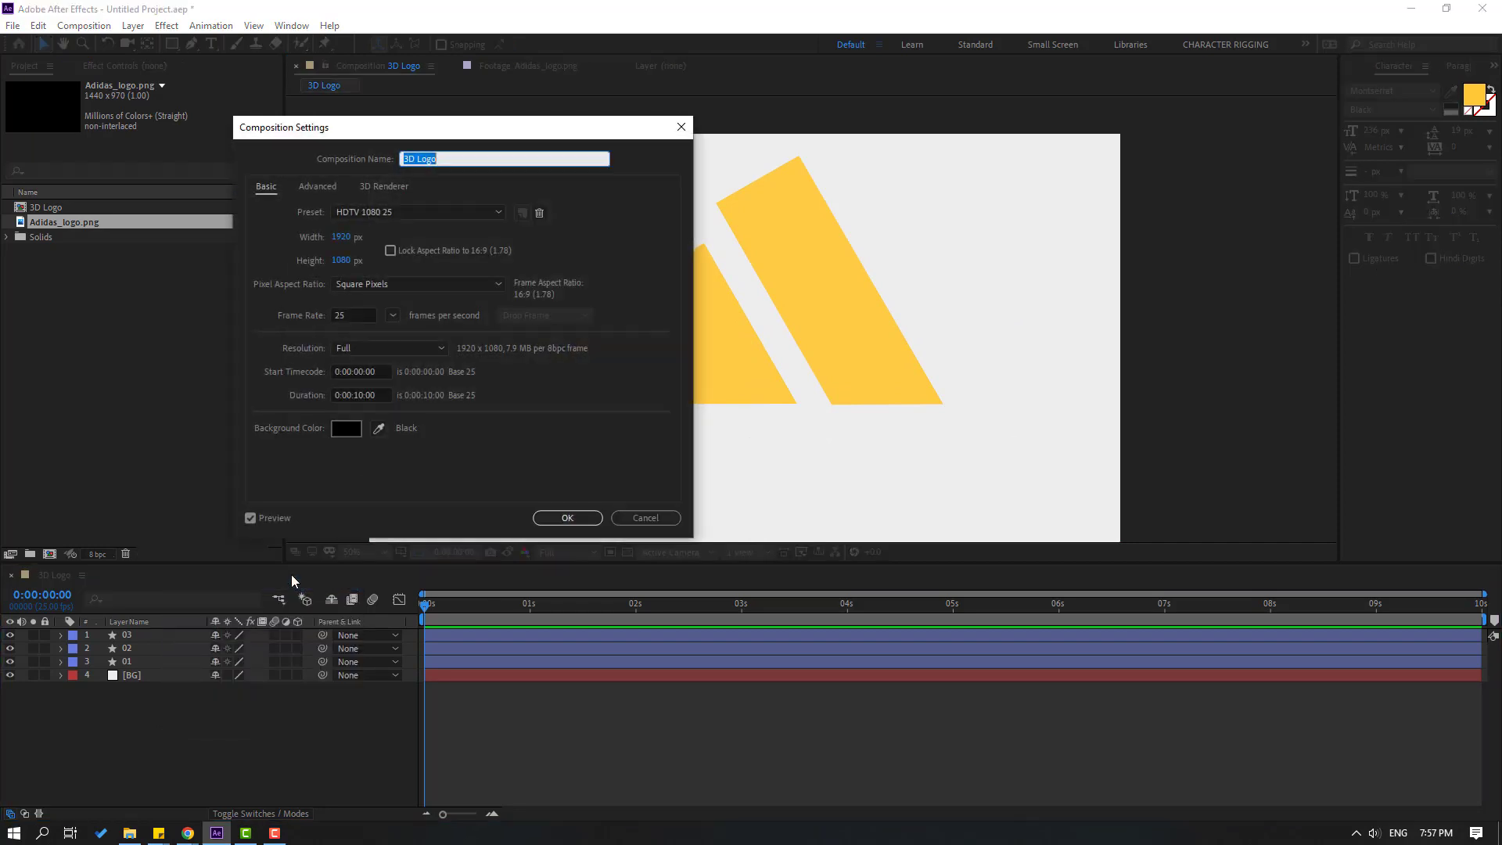
left_click(385, 188)
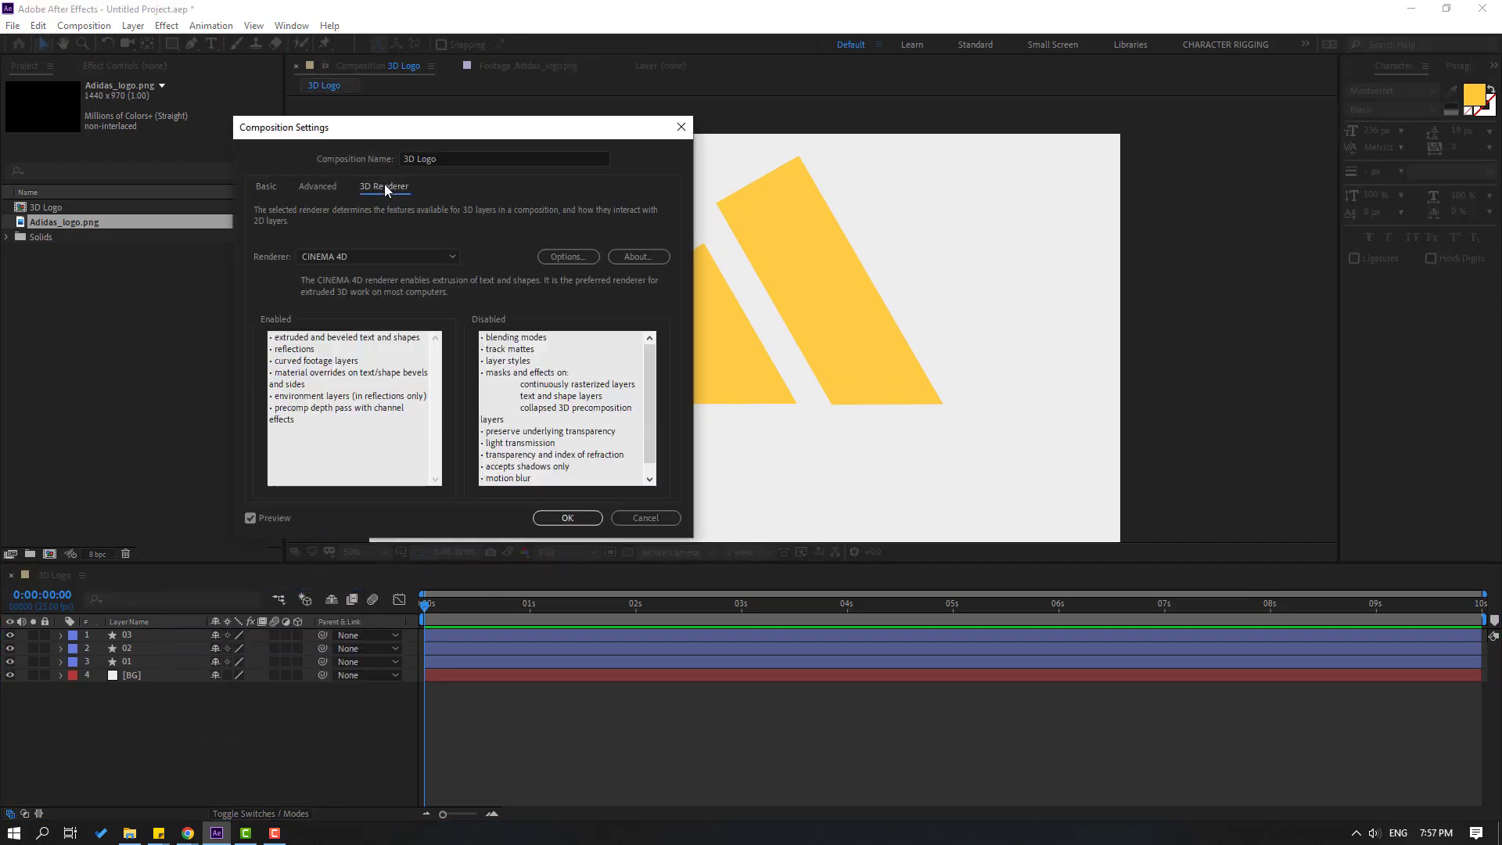
left_click(368, 256)
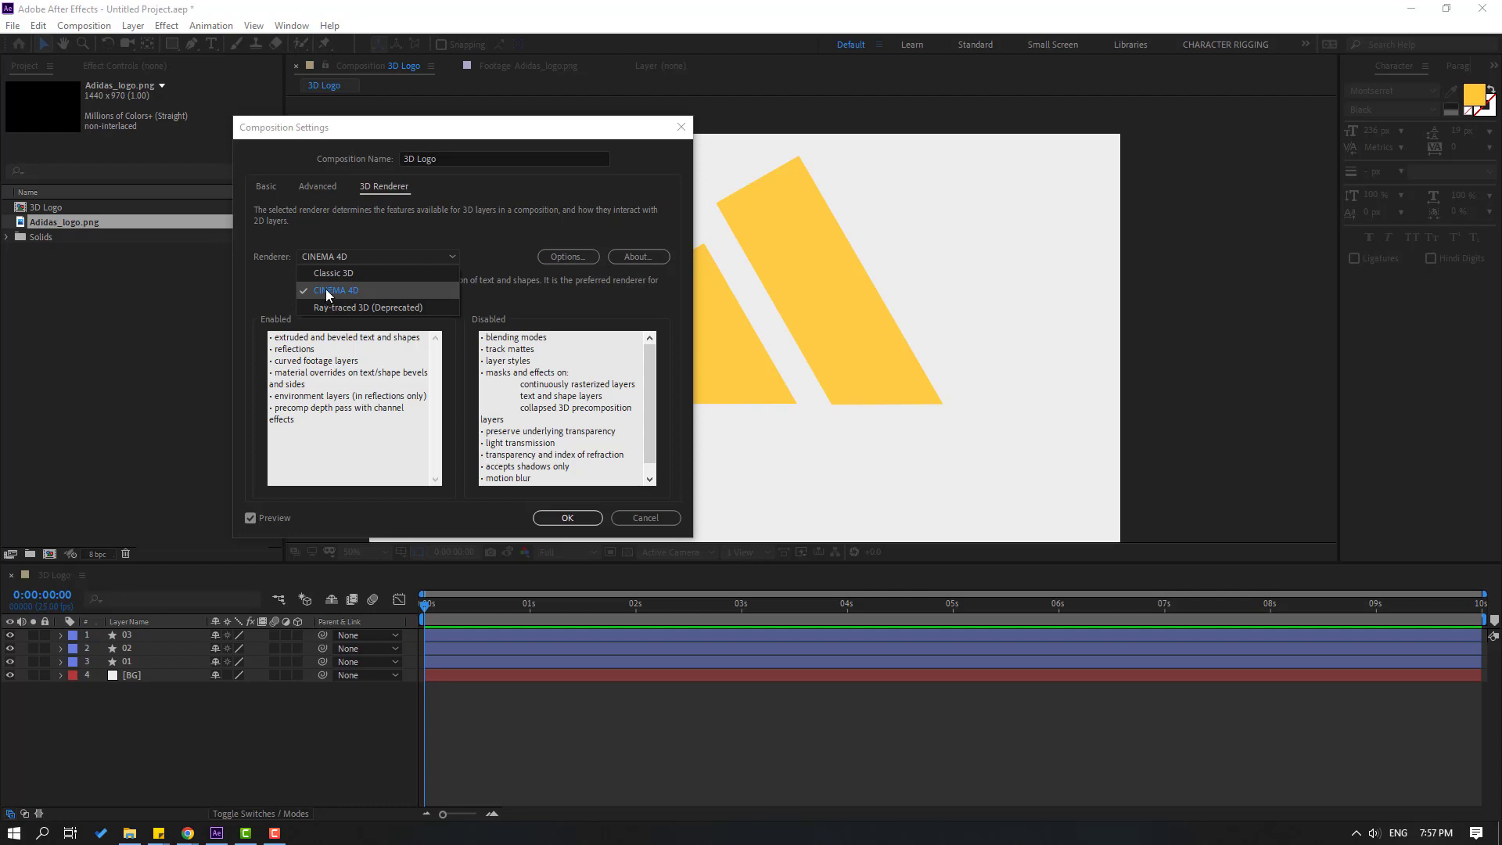
left_click(327, 291)
left_click(591, 519)
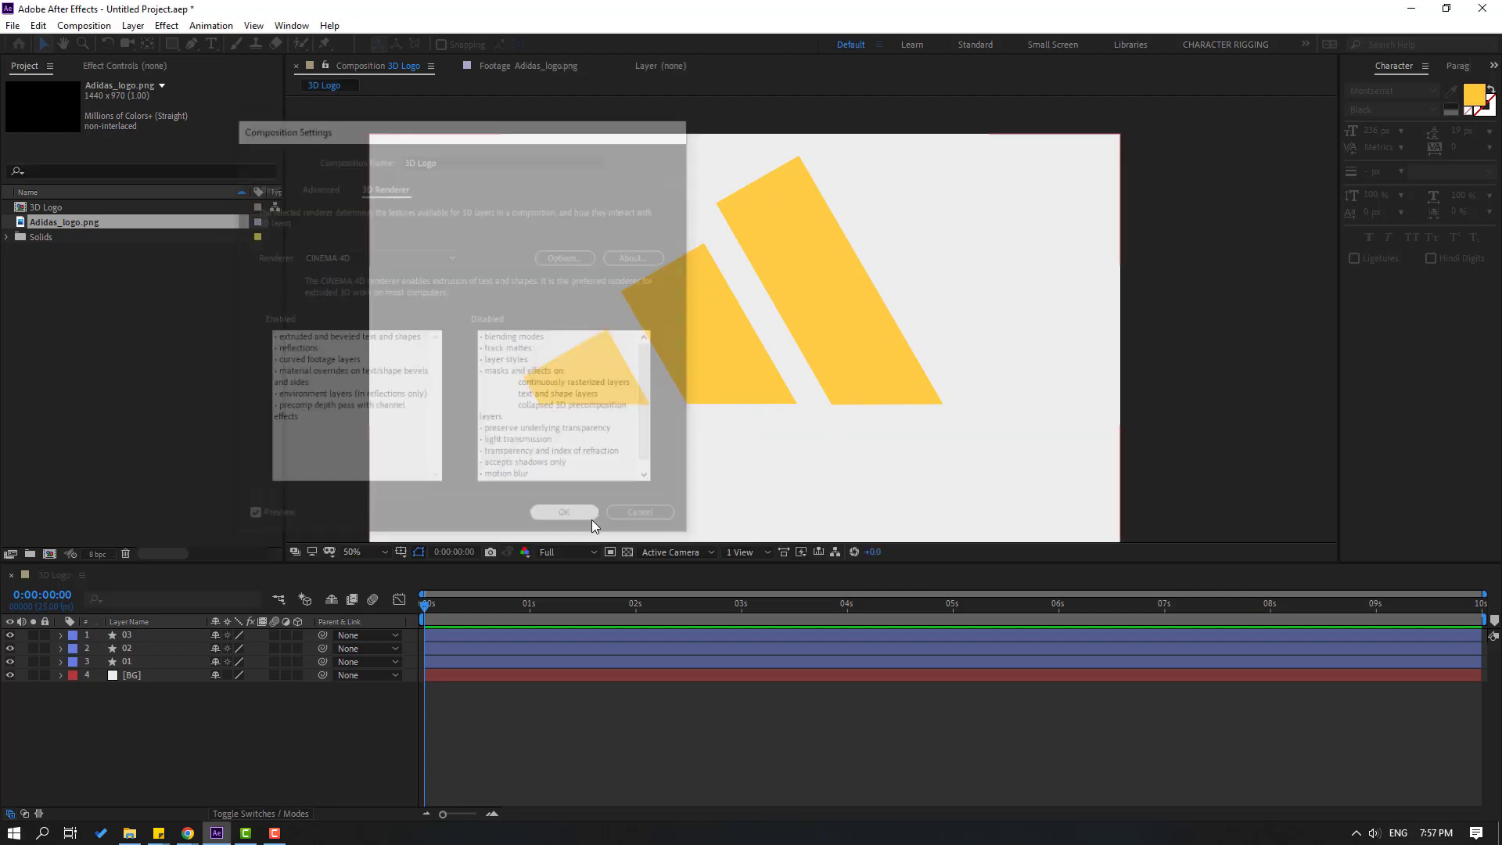
Step: Turn shape layers 01, 02 and 03 into 3D layers and deselect them
left_click(90, 661)
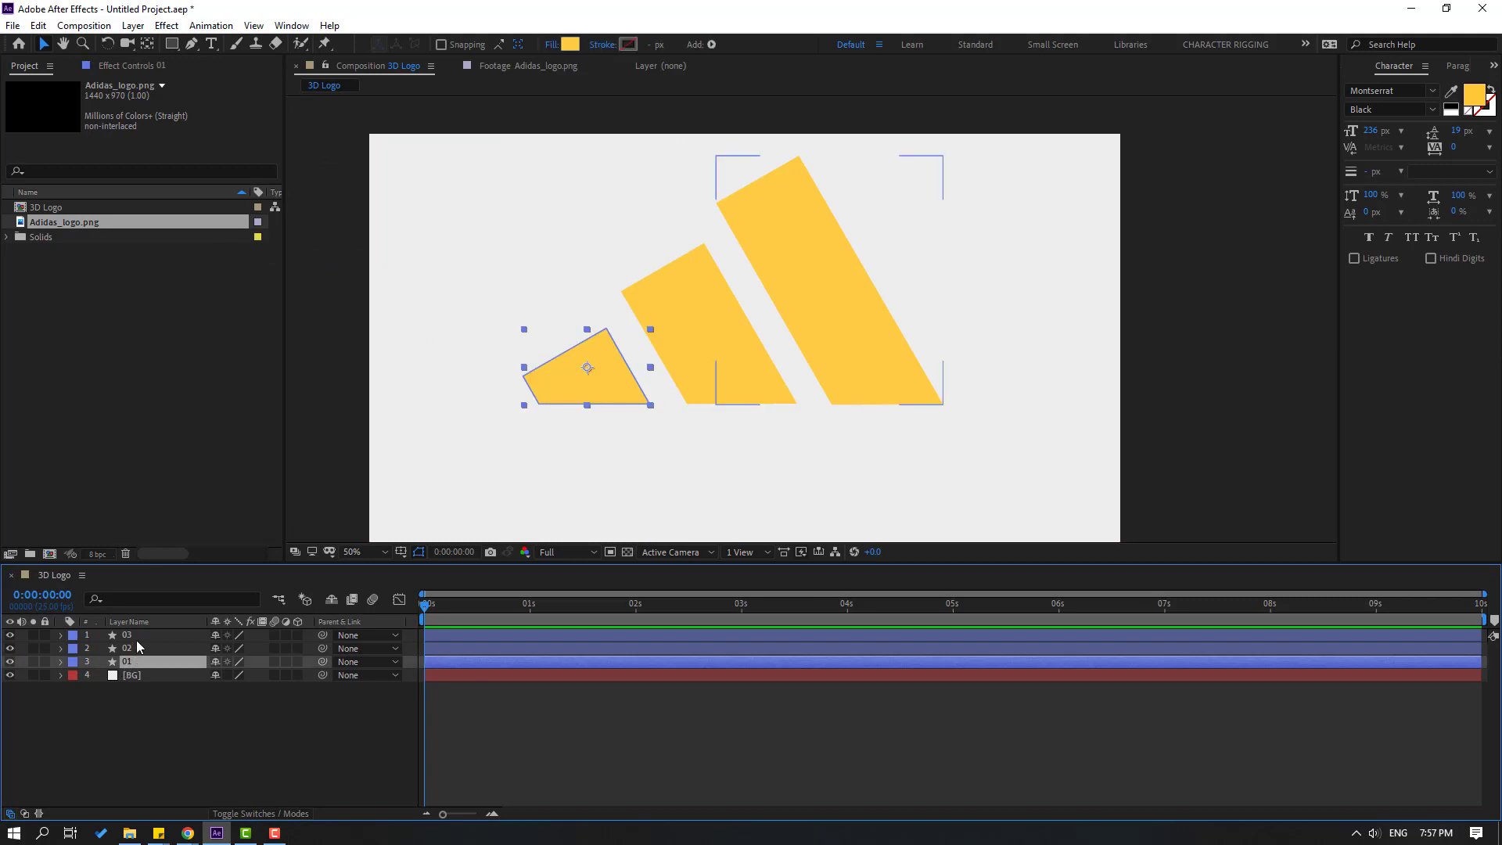
left_click(136, 636, "shift")
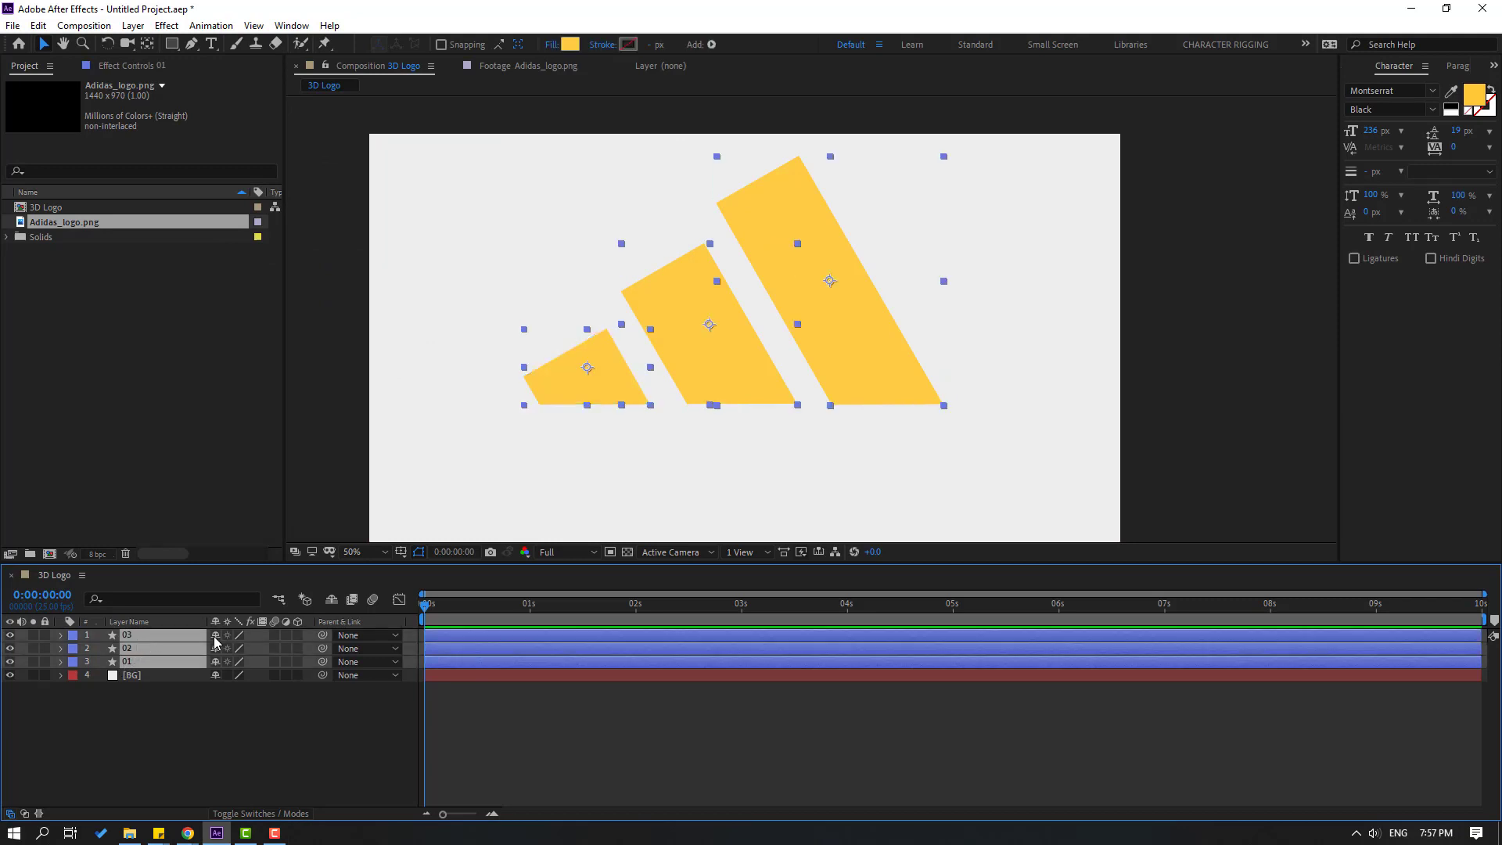
left_click(298, 634)
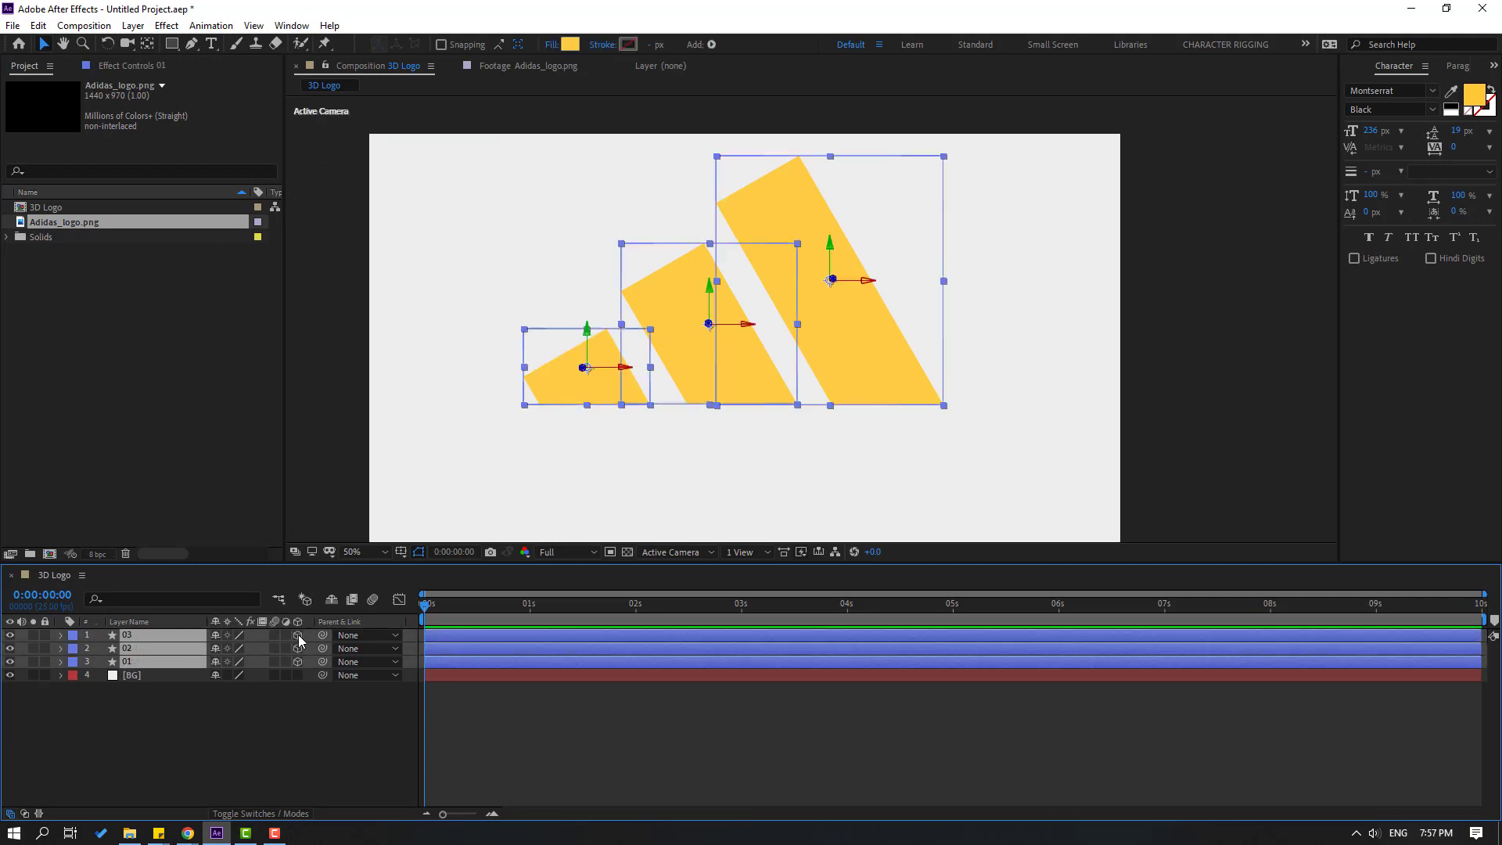
left_click(172, 739)
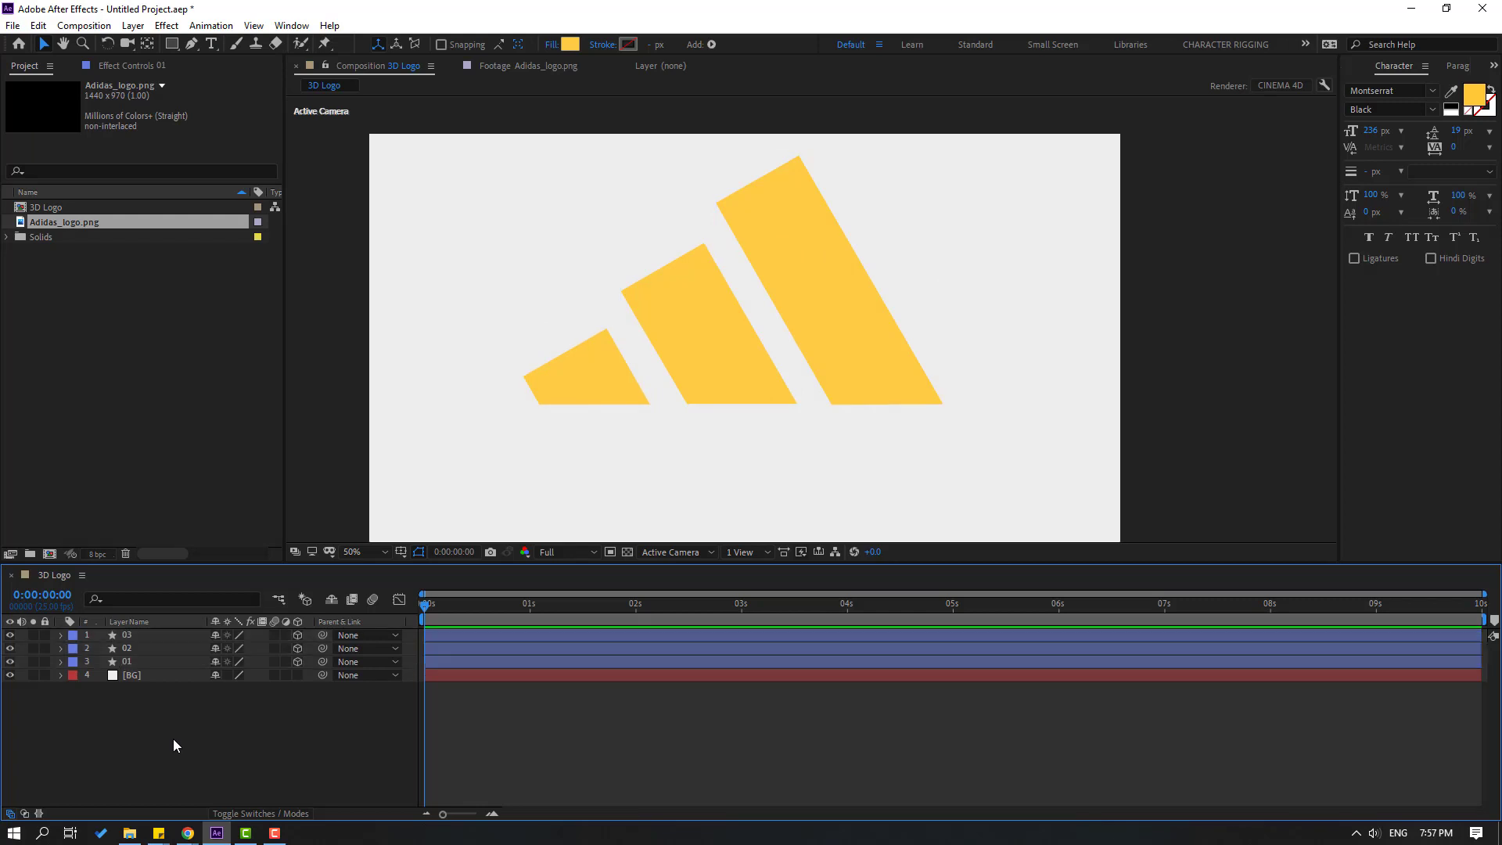
Step: Switch the composition view to Top and set layer 01's extrusion depth to 200 in its geometry options
left_click(129, 664)
left_click(62, 663)
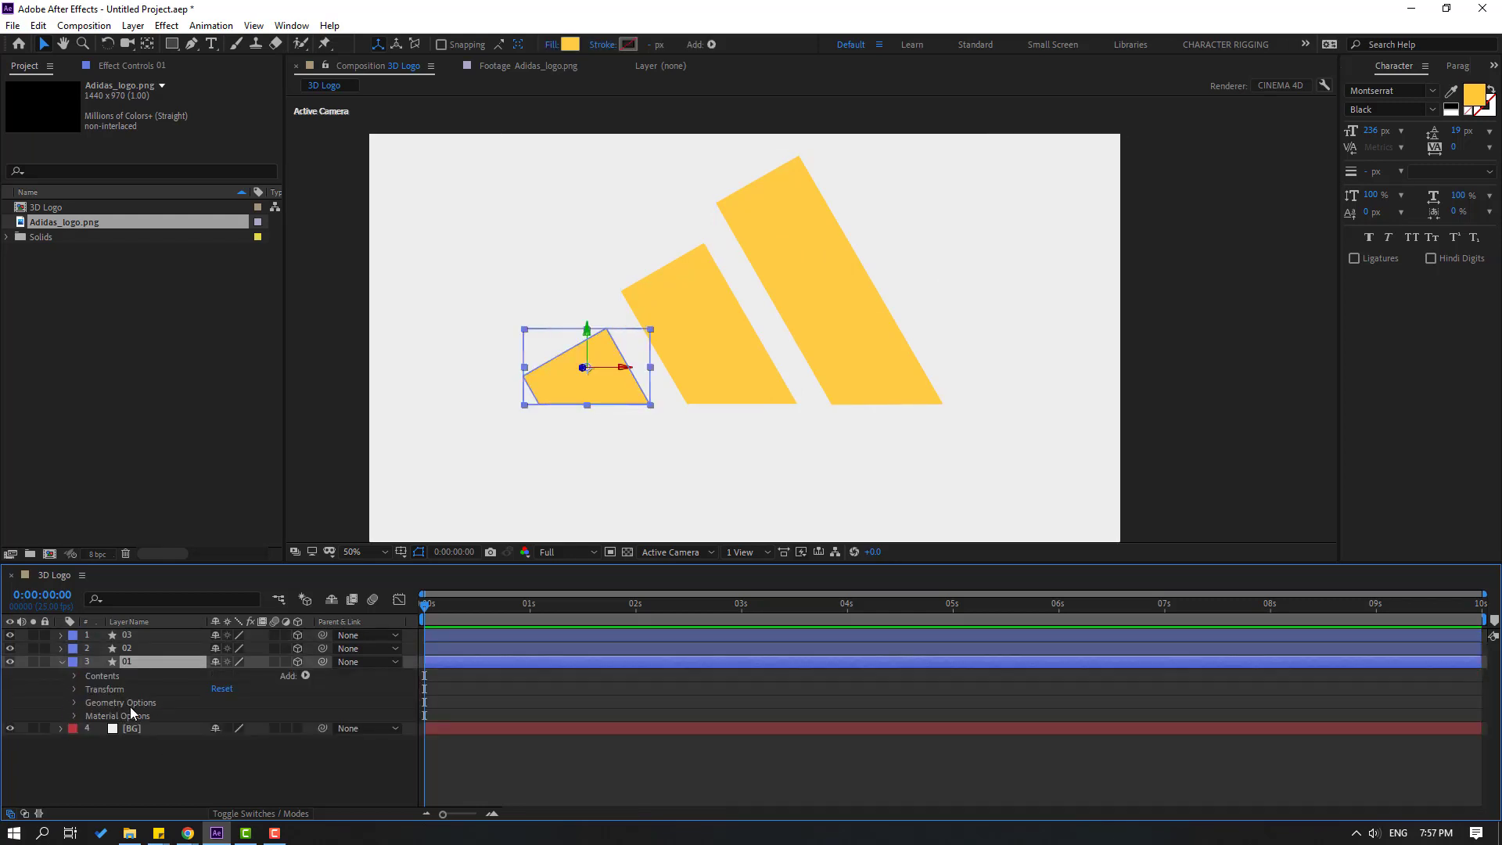
left_click(75, 702)
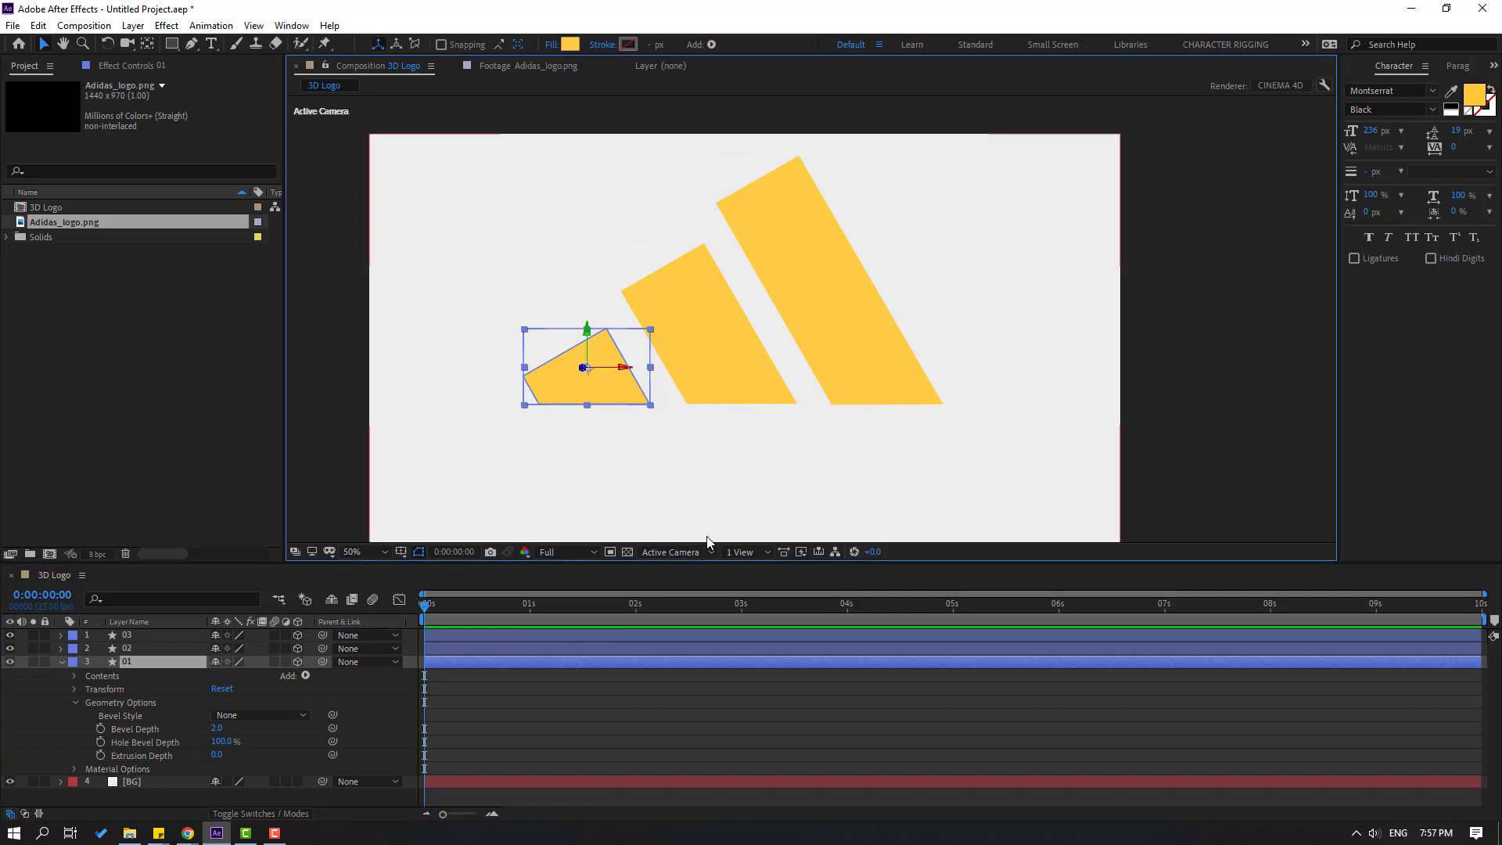
left_click(672, 552)
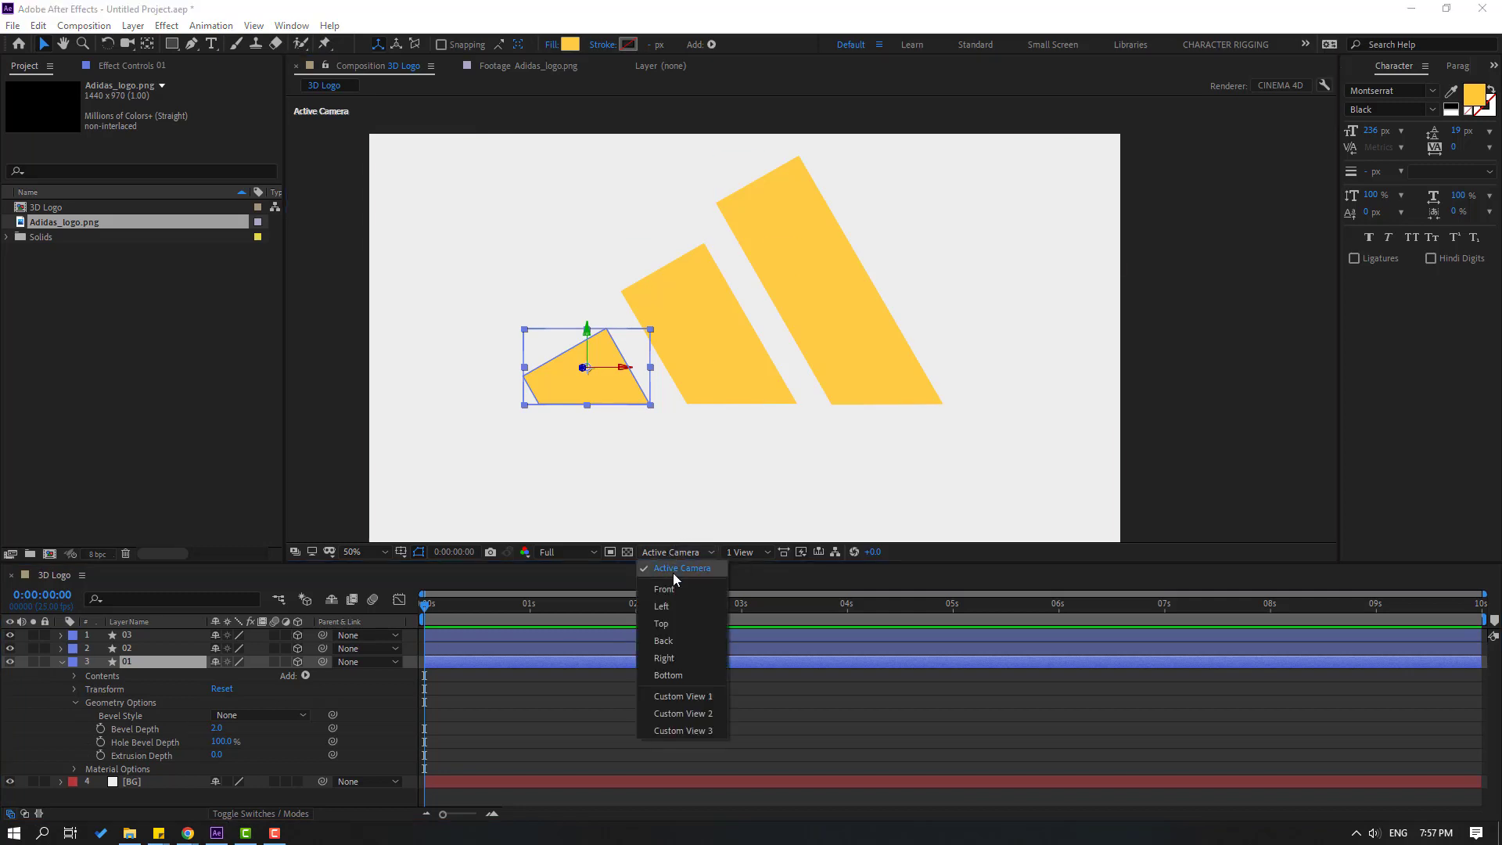
left_click(669, 624)
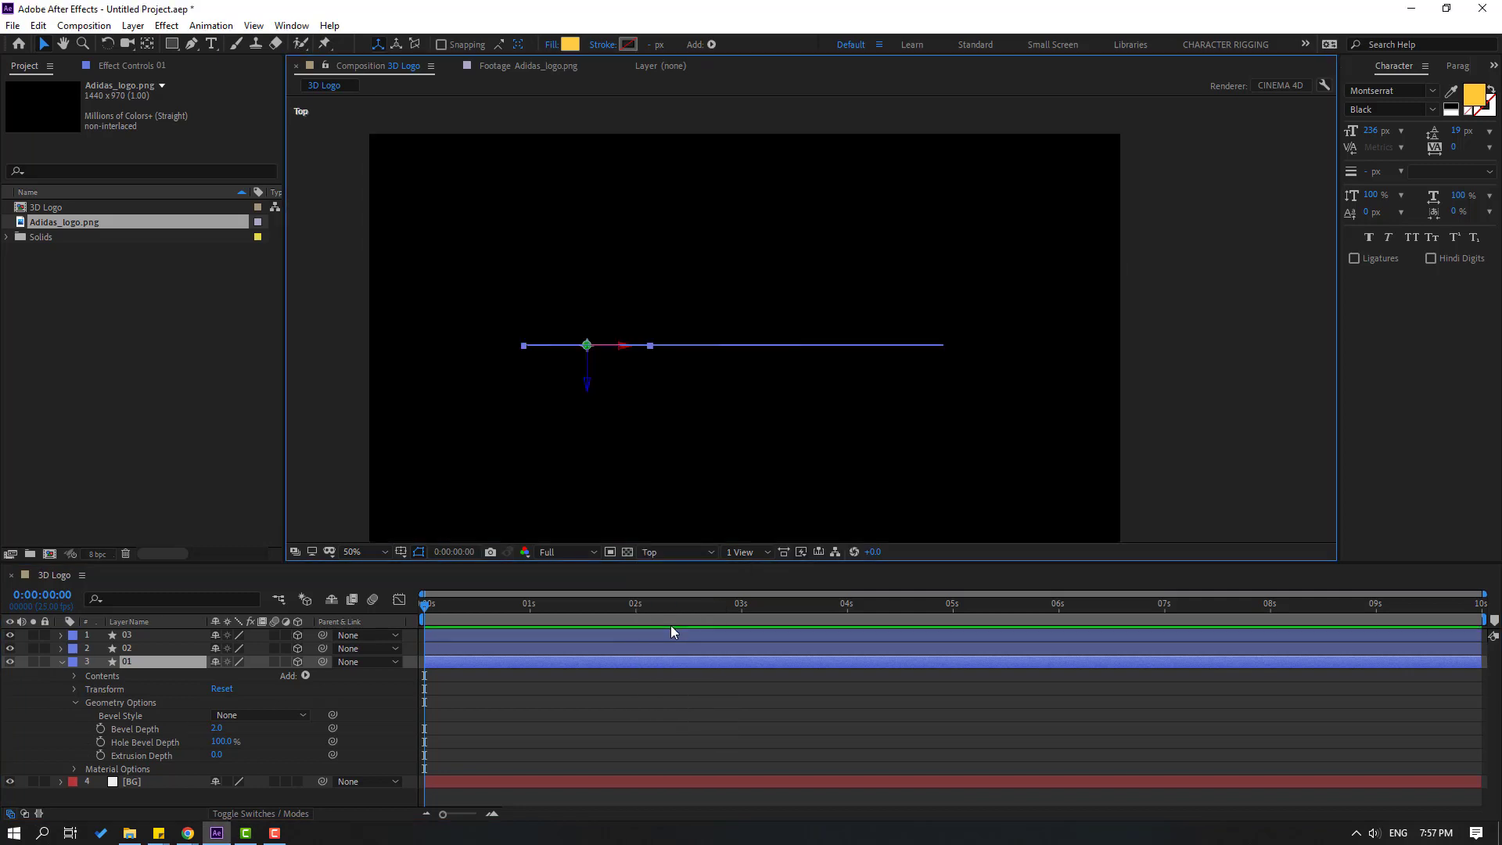
left_click(217, 755)
type("200")
key("Return")
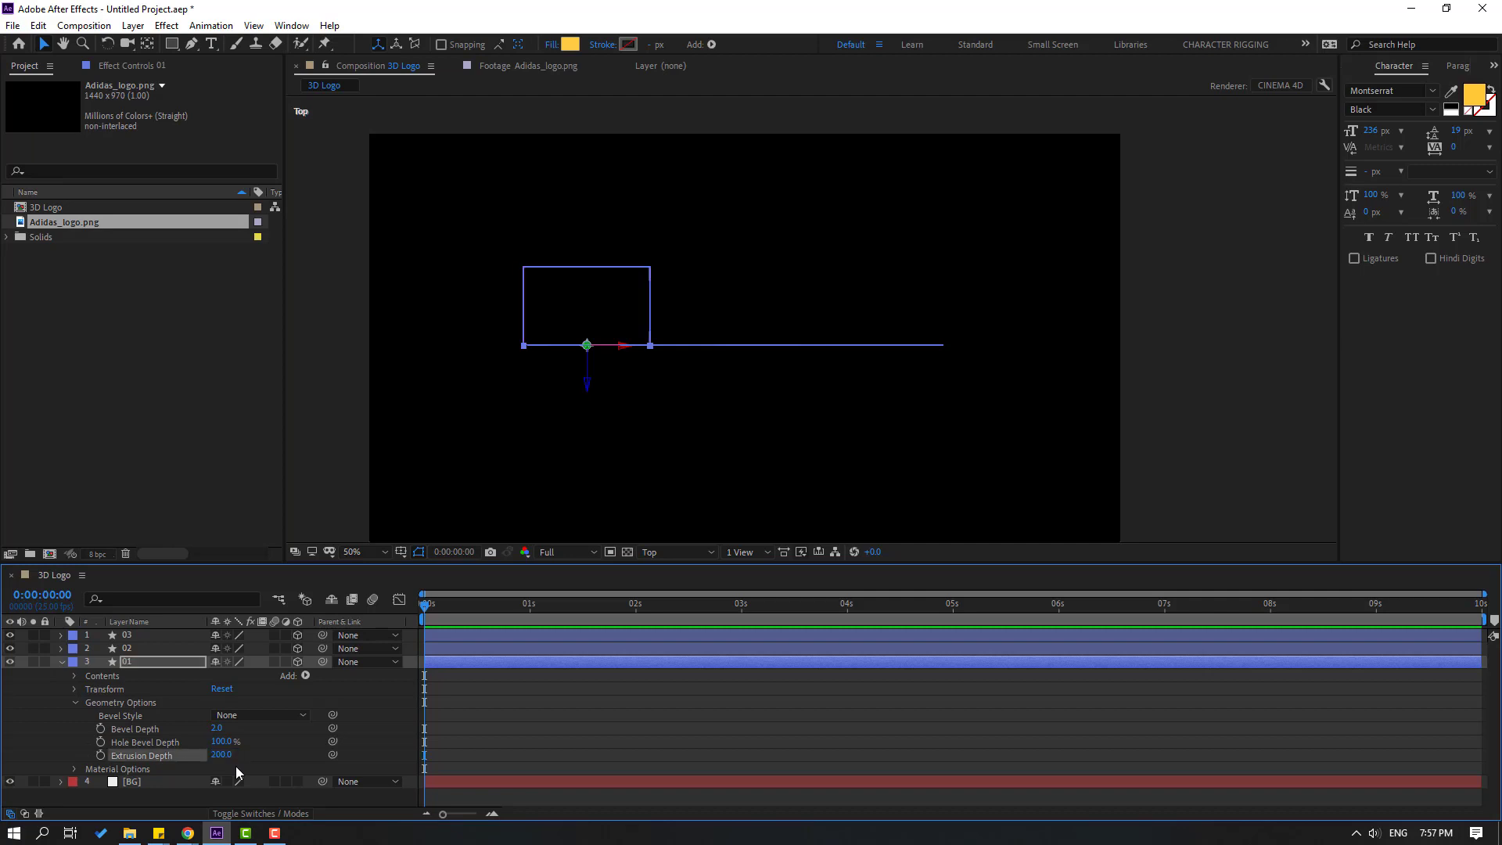
left_click(60, 663)
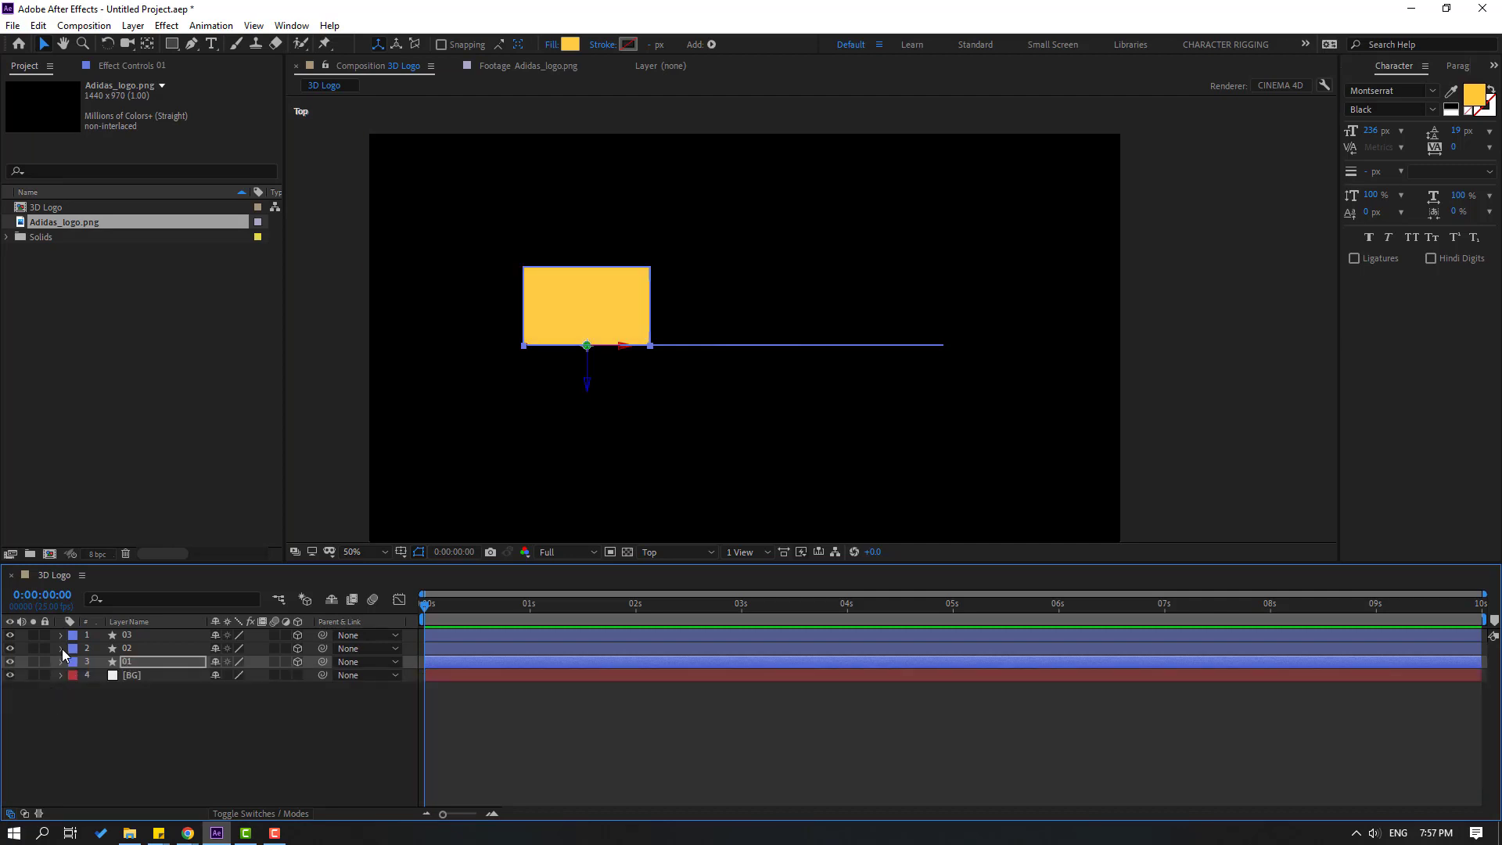
Step: Set layer 02's extrusion depth to 200 in its geometry options and collapse the layer's properties
left_click(61, 648)
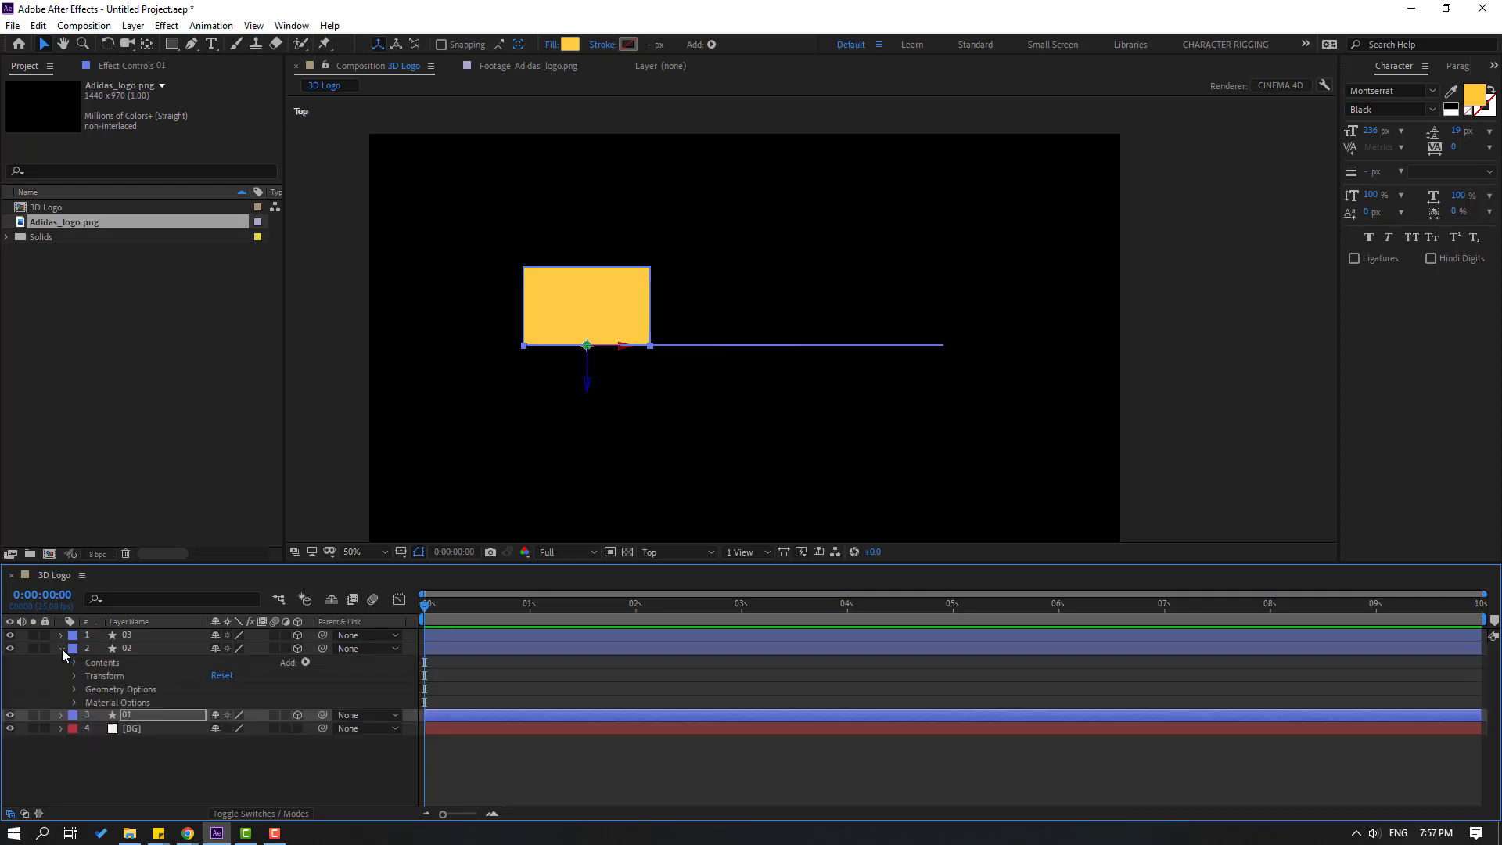
left_click(74, 689)
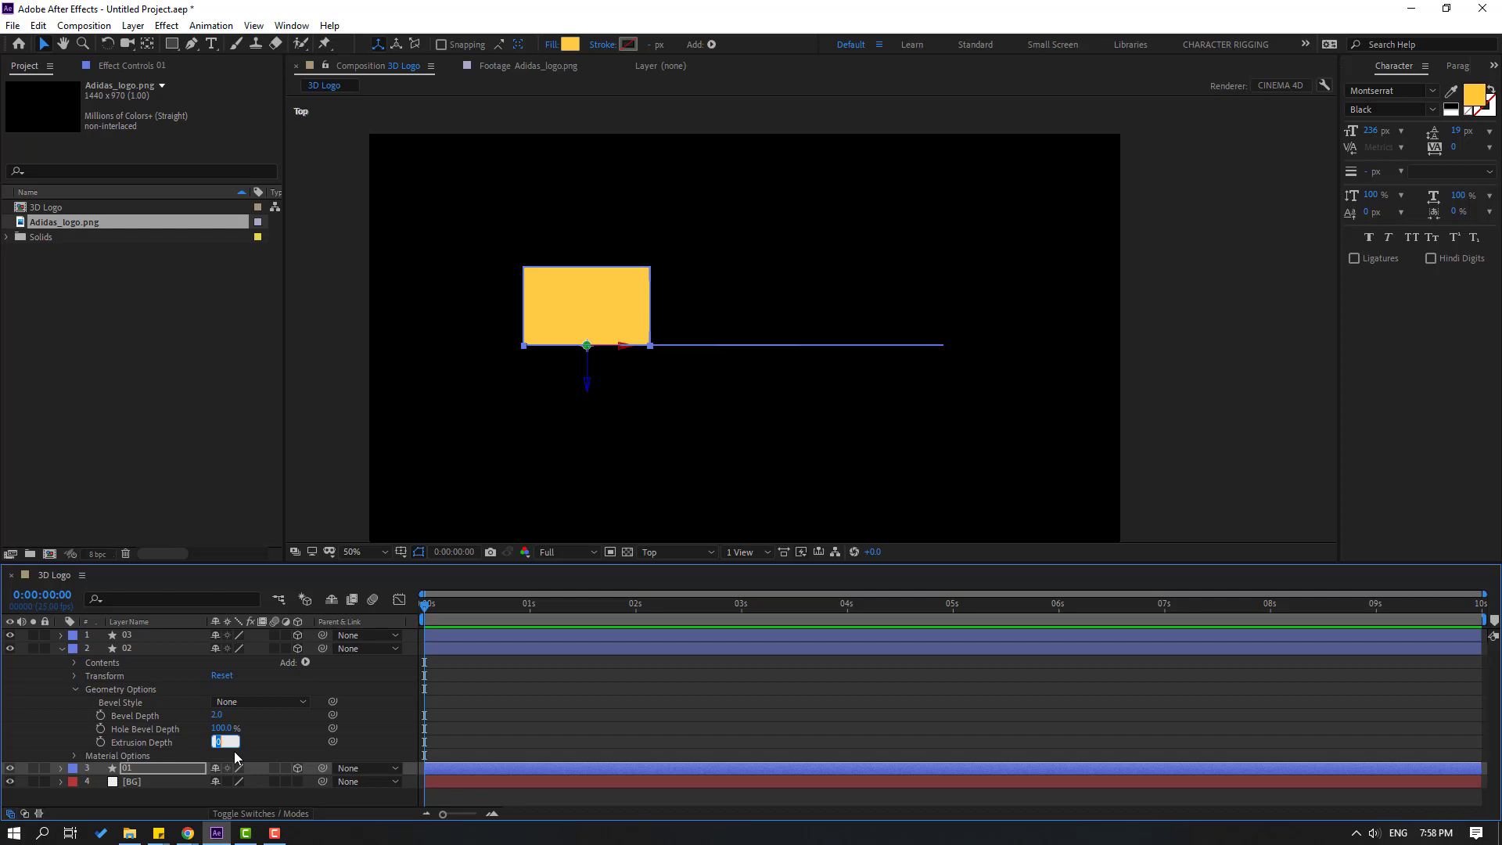
type("200")
key("Return")
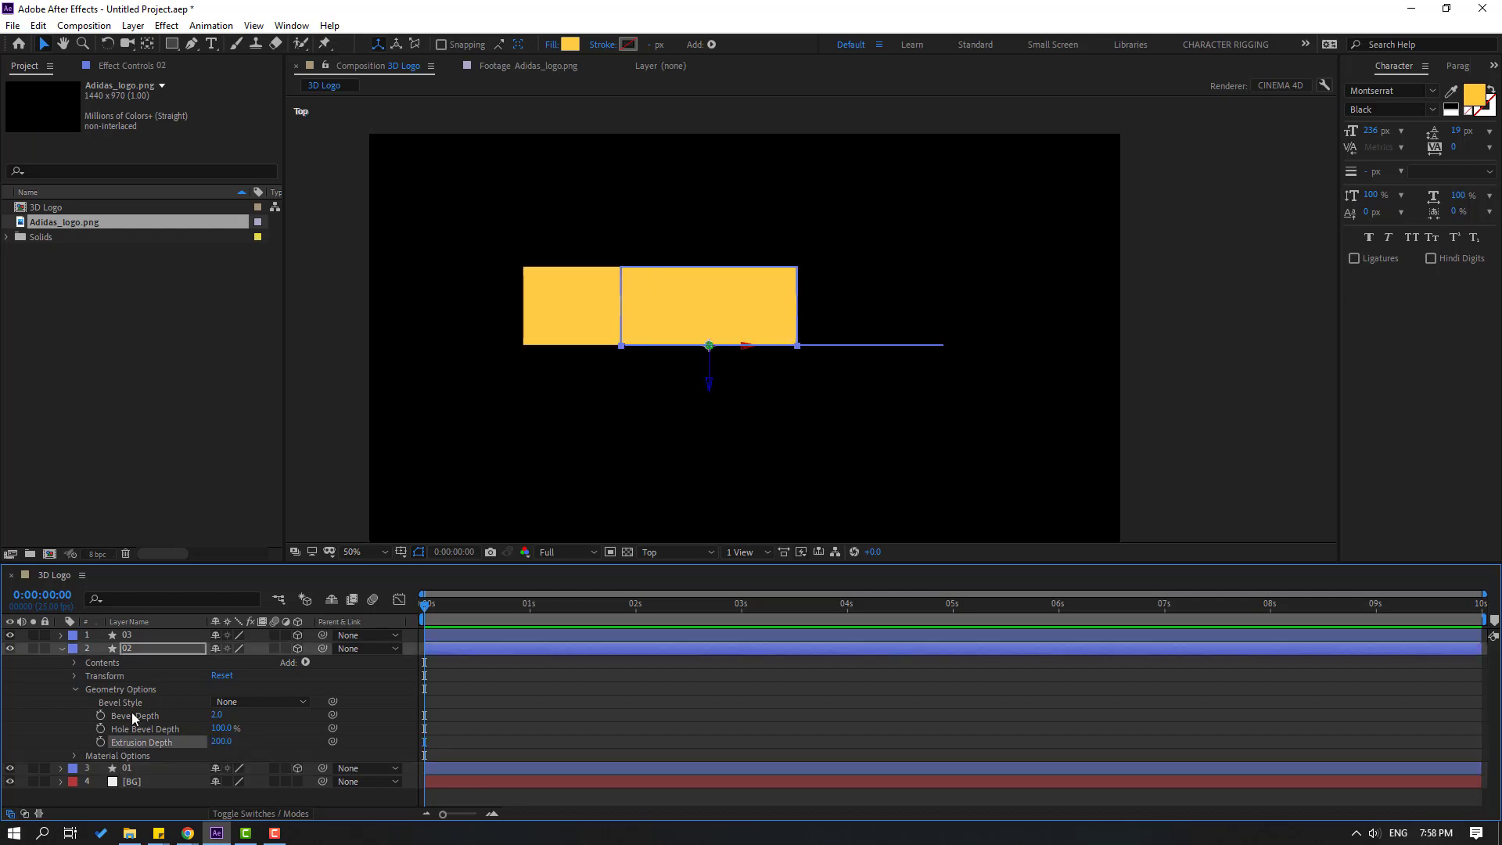
left_click(61, 649)
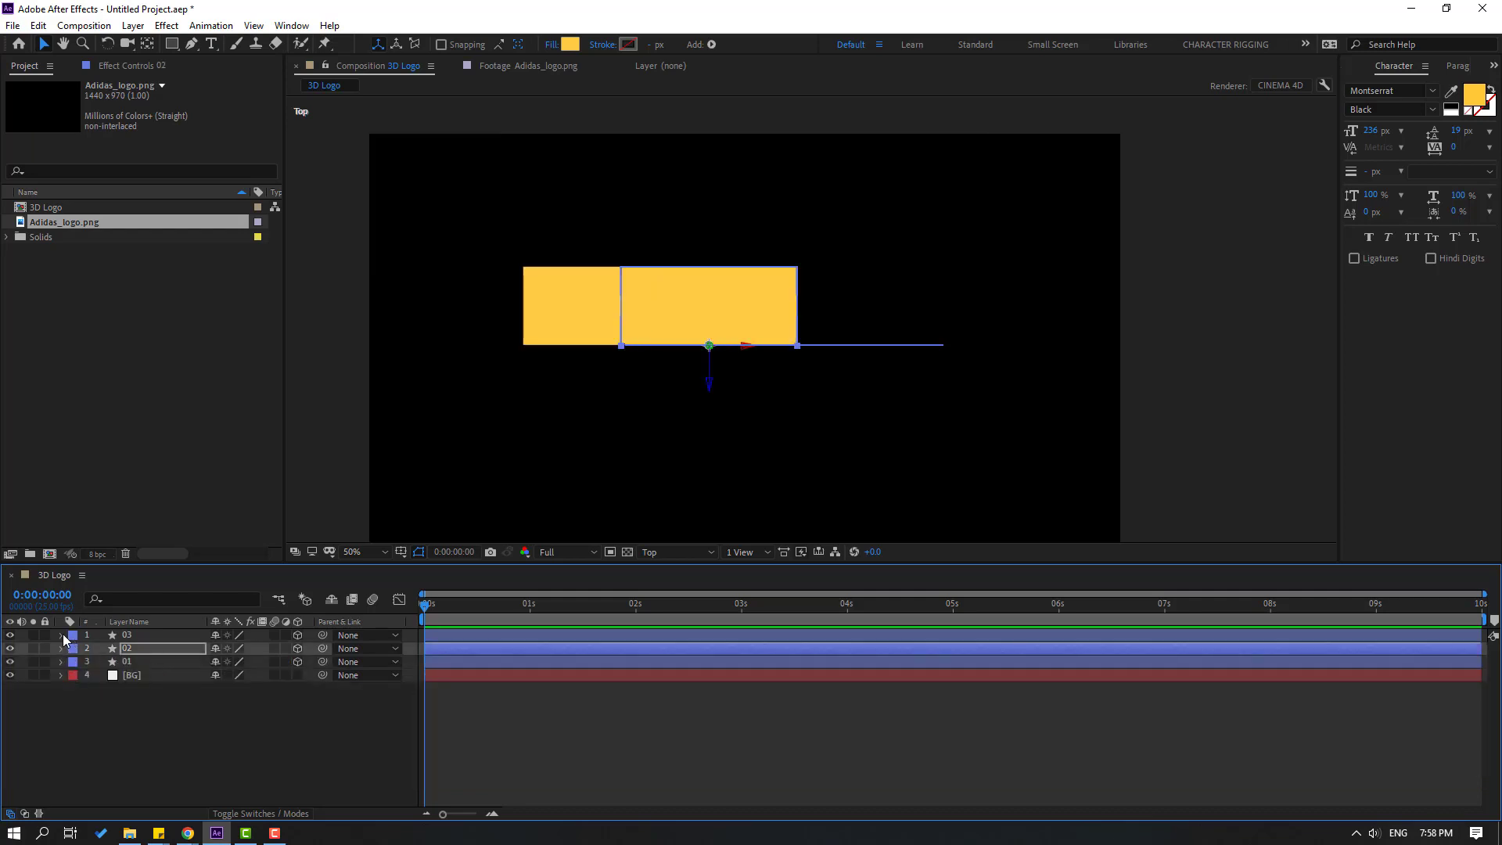
Step: Set layer 03's extrusion depth to 200 in its geometry options
left_click(61, 635)
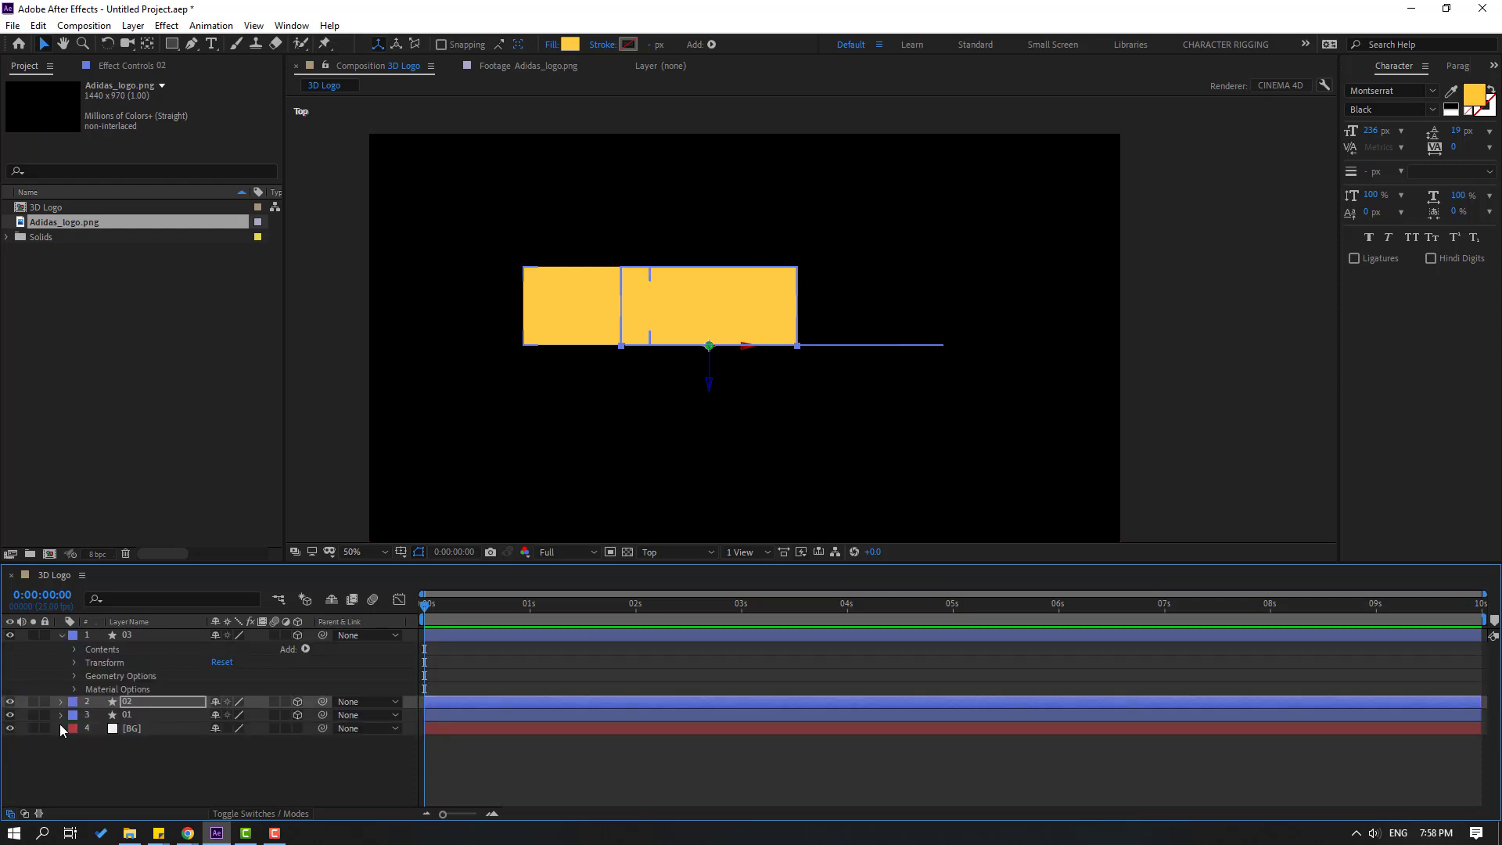
left_click(73, 677)
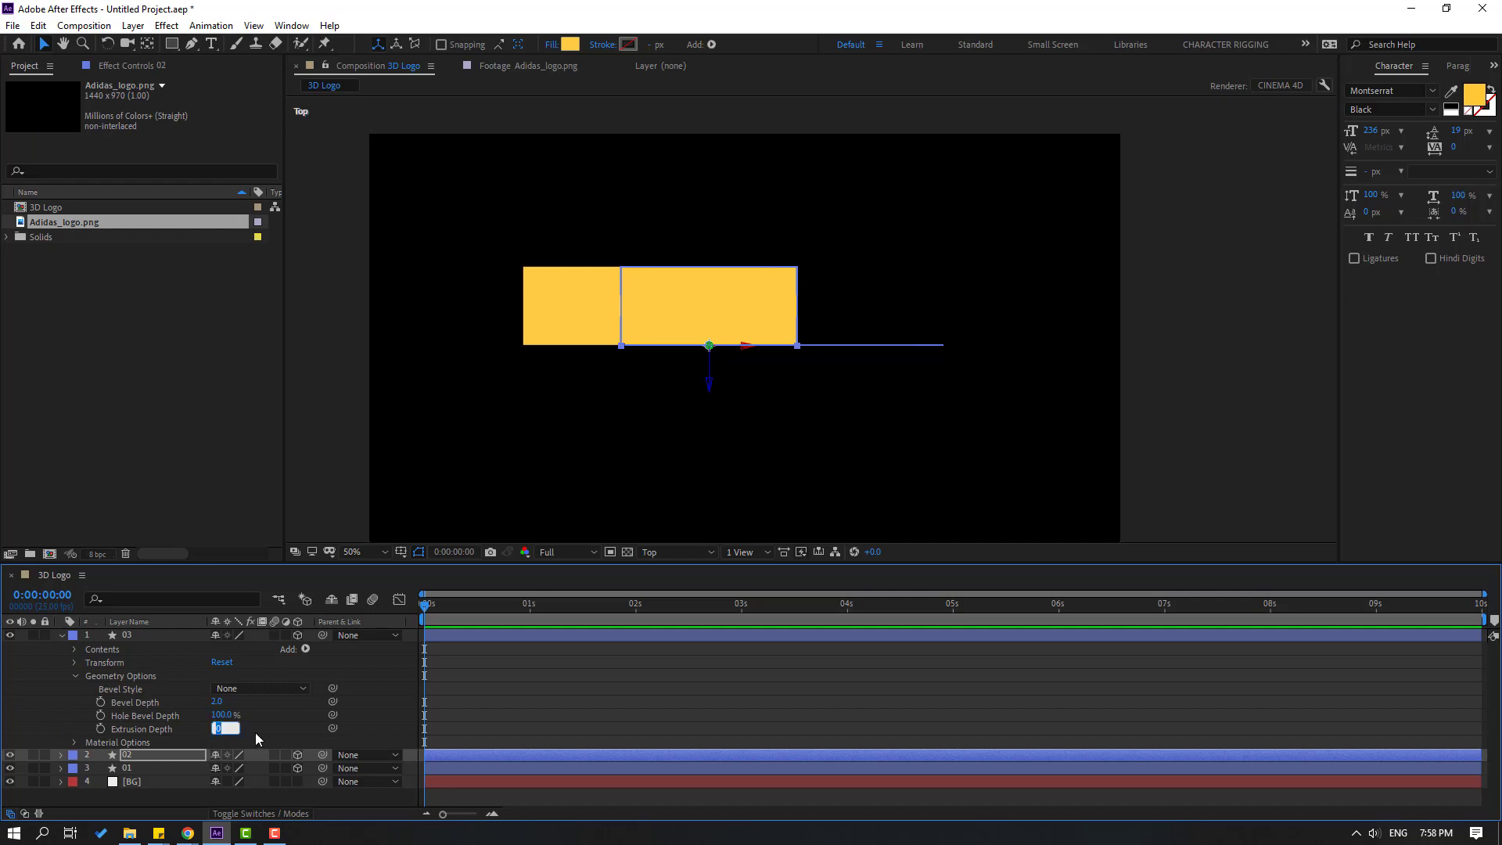
type("200")
key("Return")
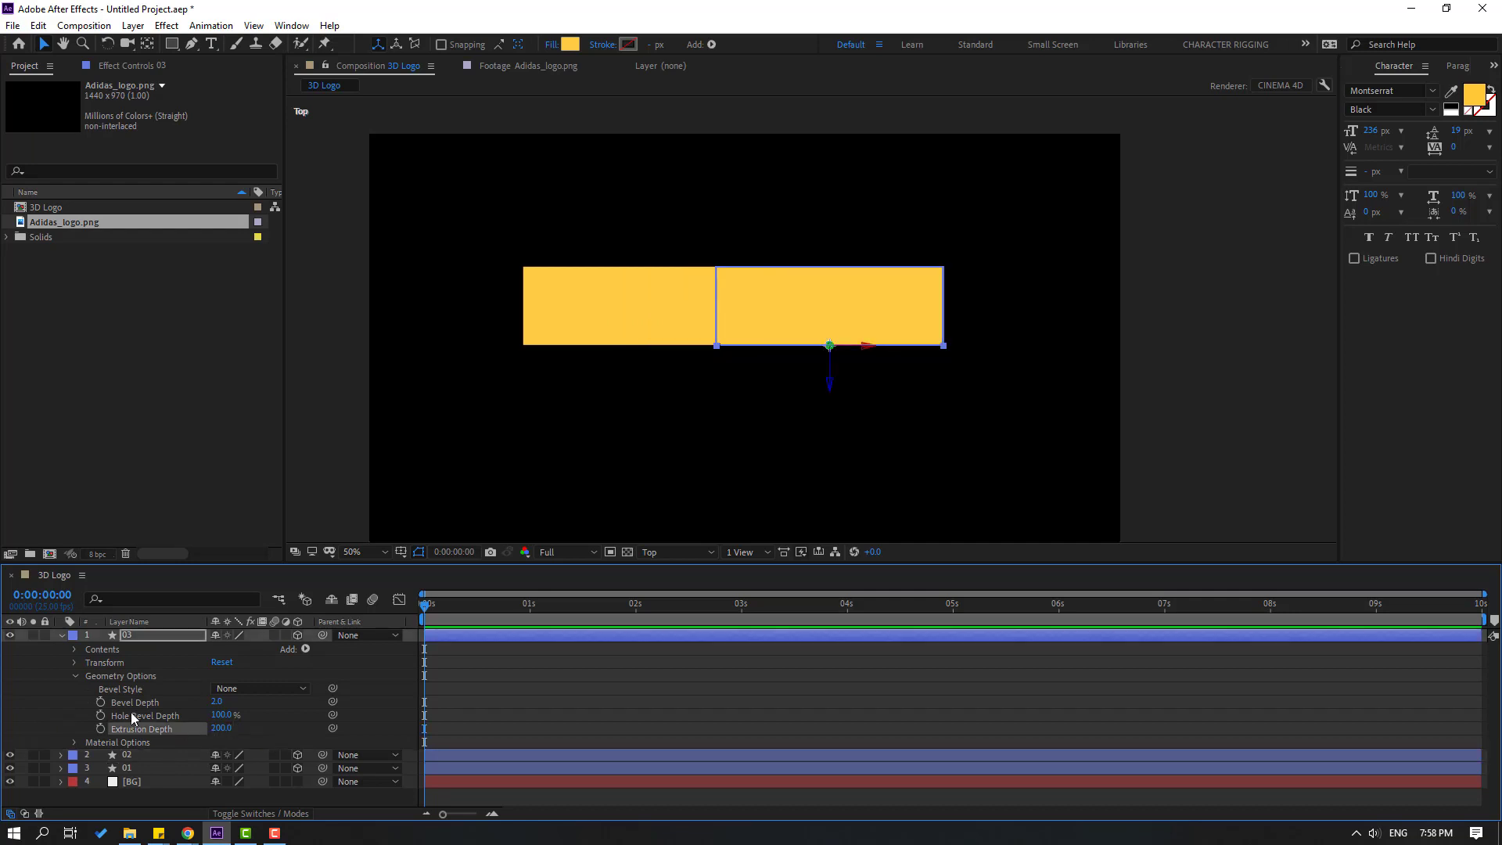
Step: Collapse layer 03's properties, return the composition view to Active Camera and deselect the layer
left_click(62, 635)
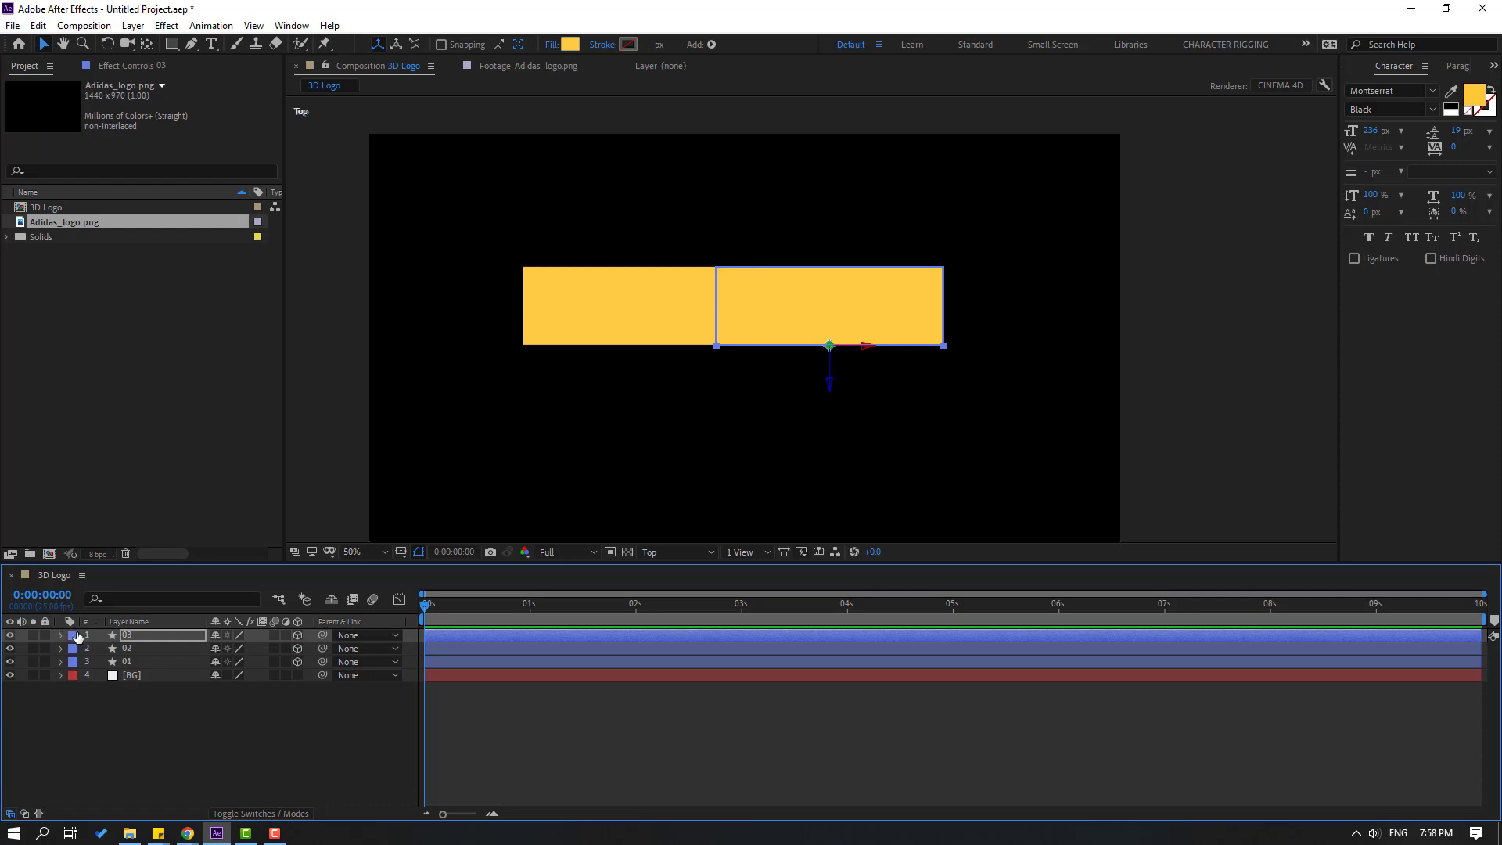
left_click(684, 558)
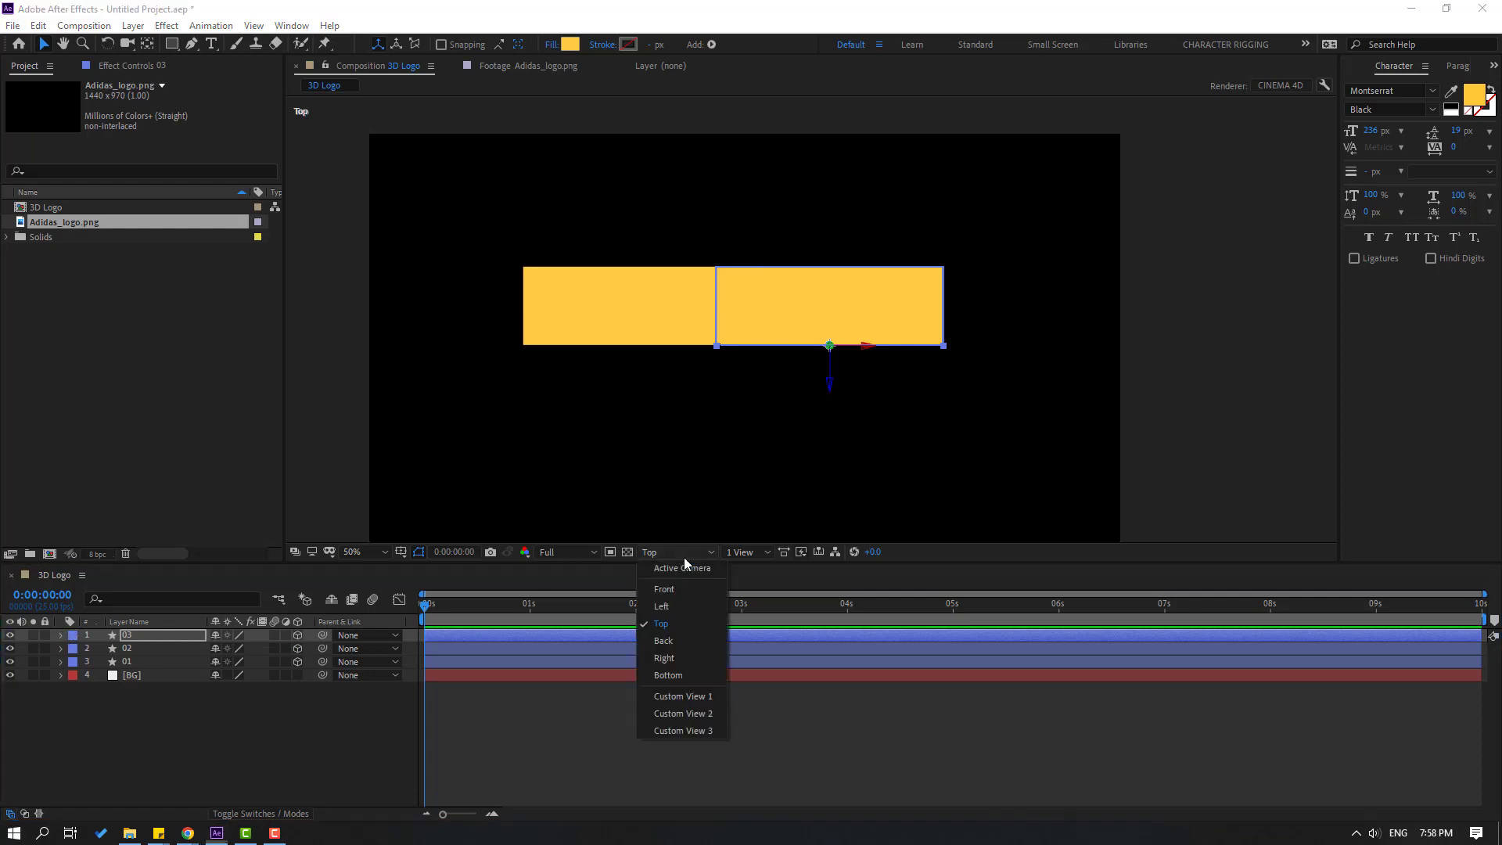
left_click(681, 568)
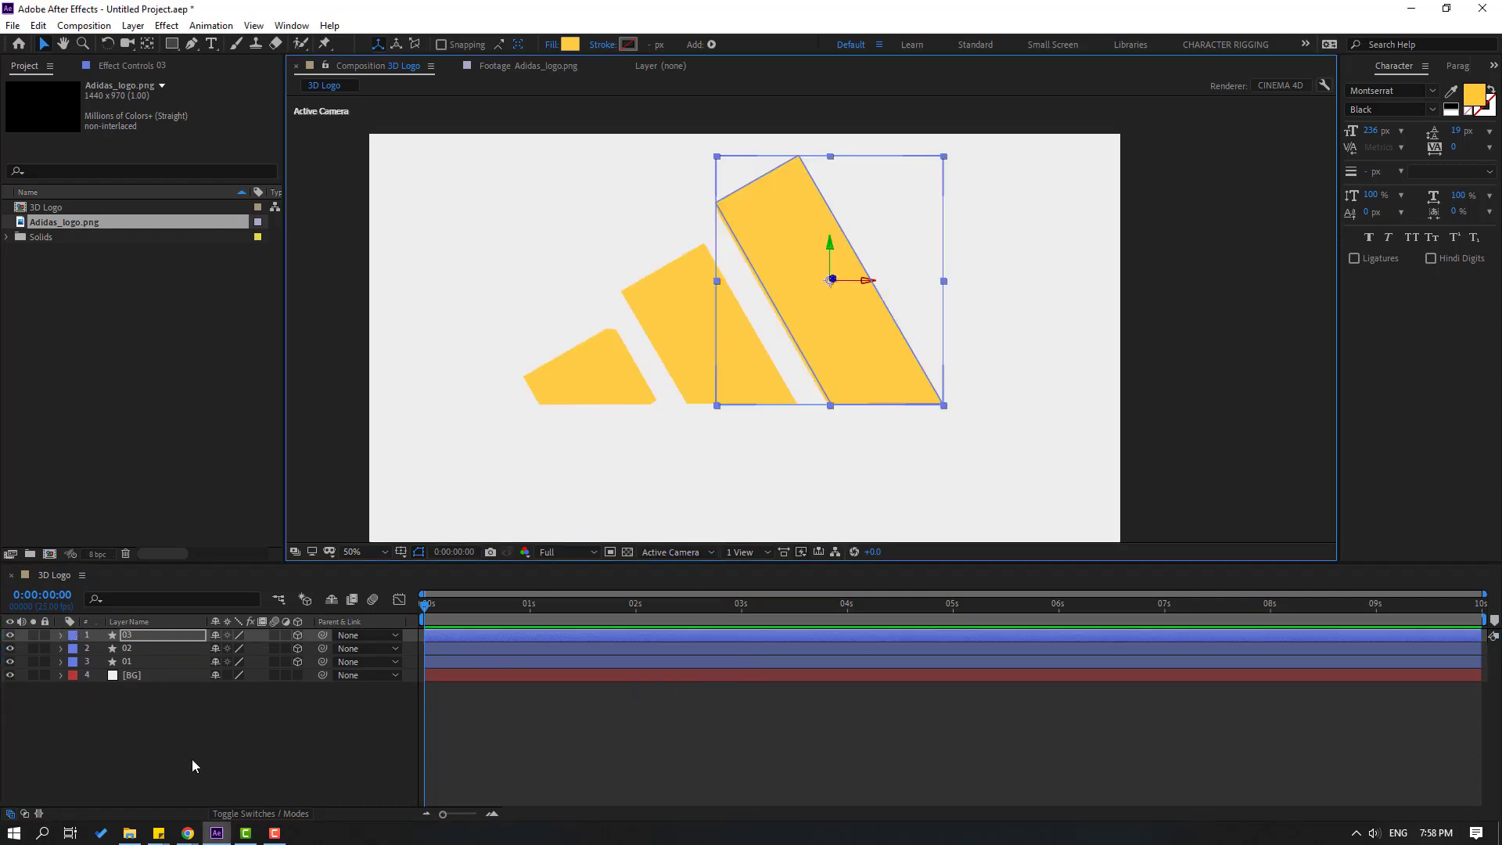
left_click(191, 759)
Step: Select shape layer 01 and set its stroke type to Solid Color in the stroke options
left_click(130, 660)
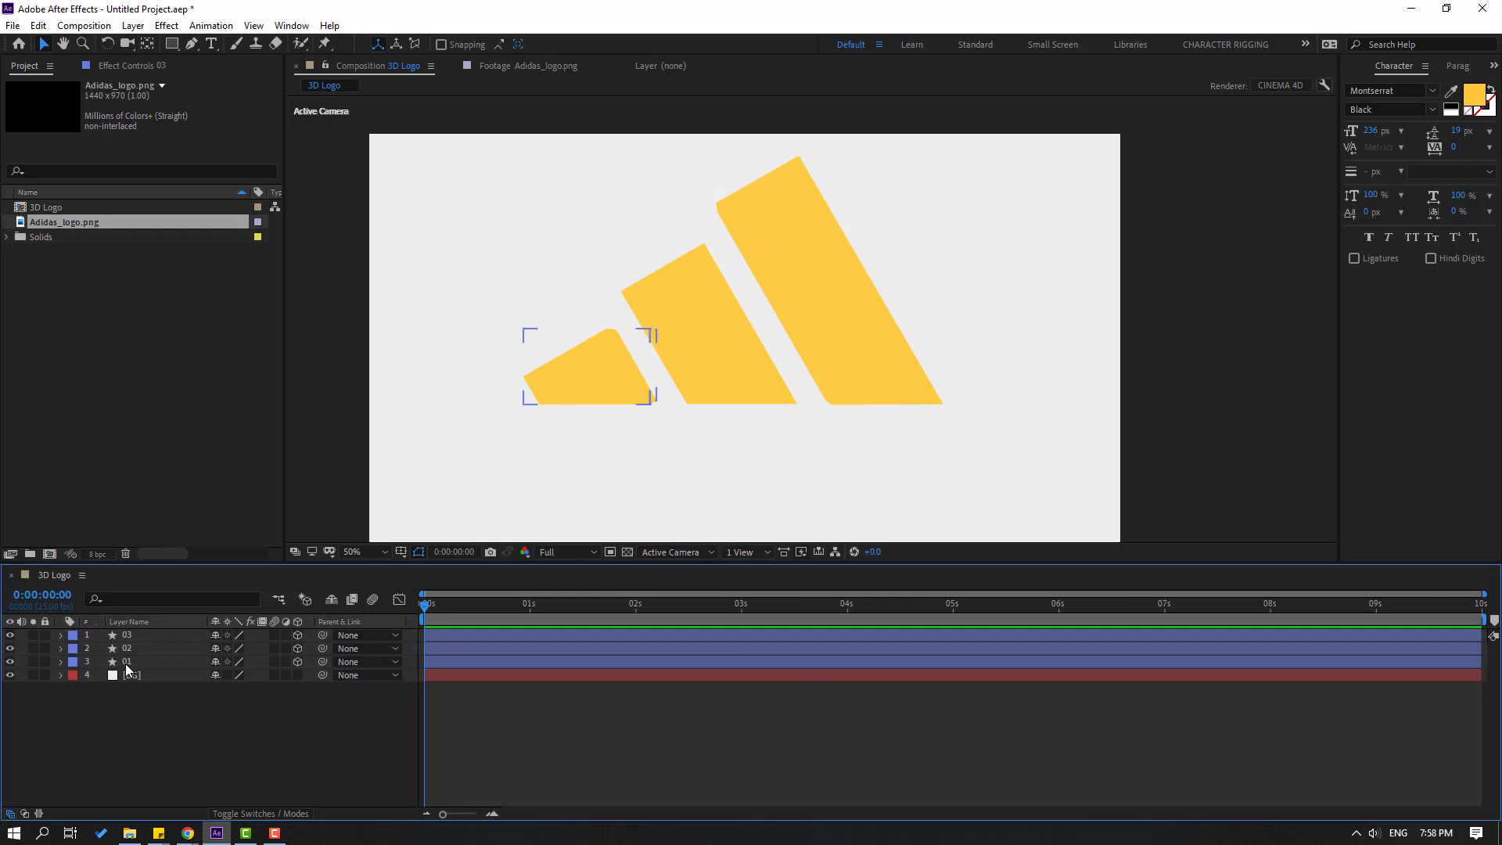
left_click(126, 665)
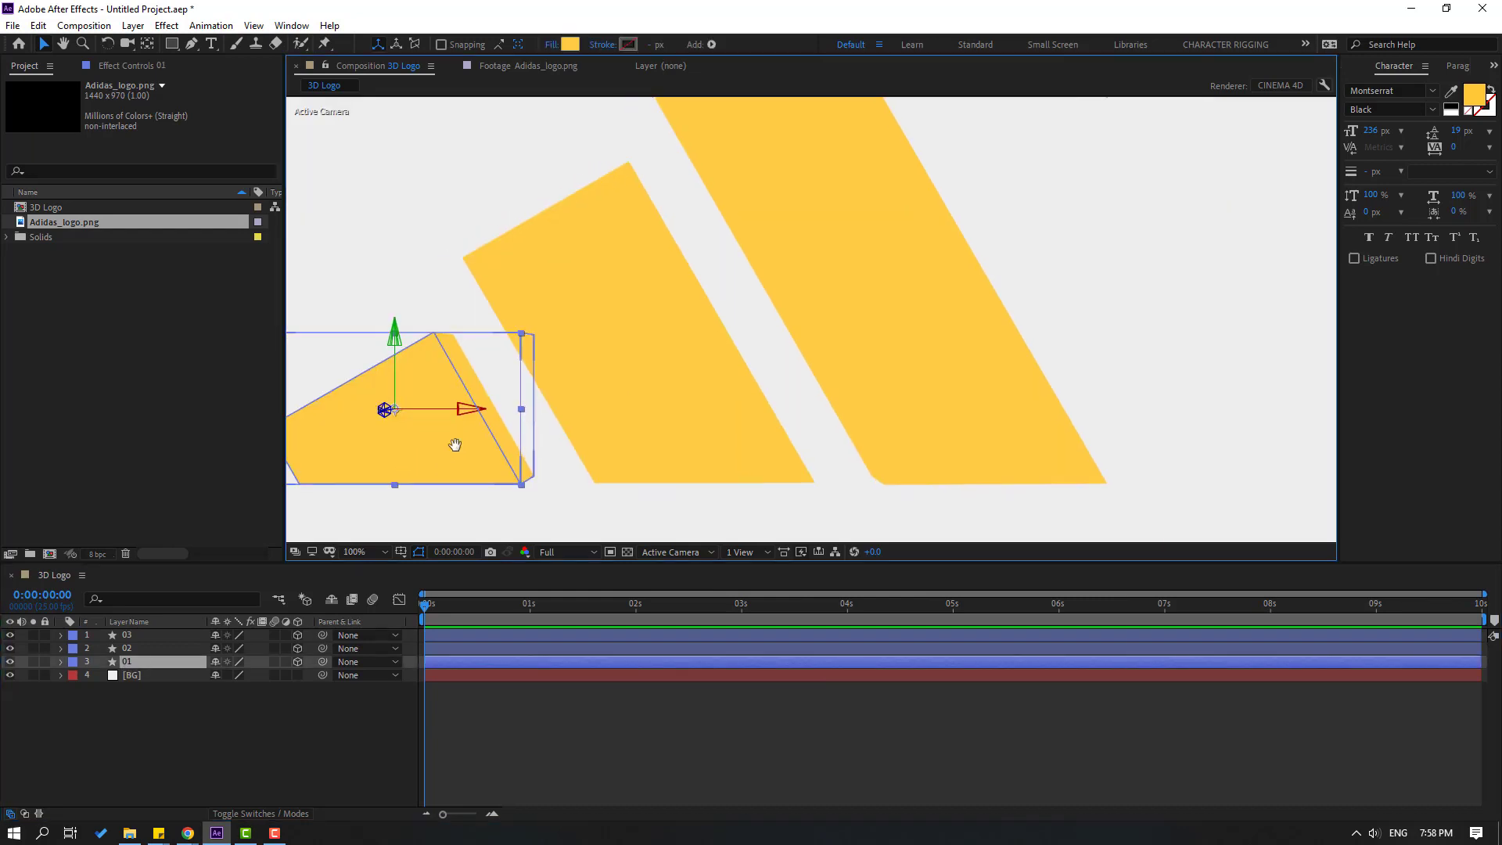
scroll(590, 429, "up", 2)
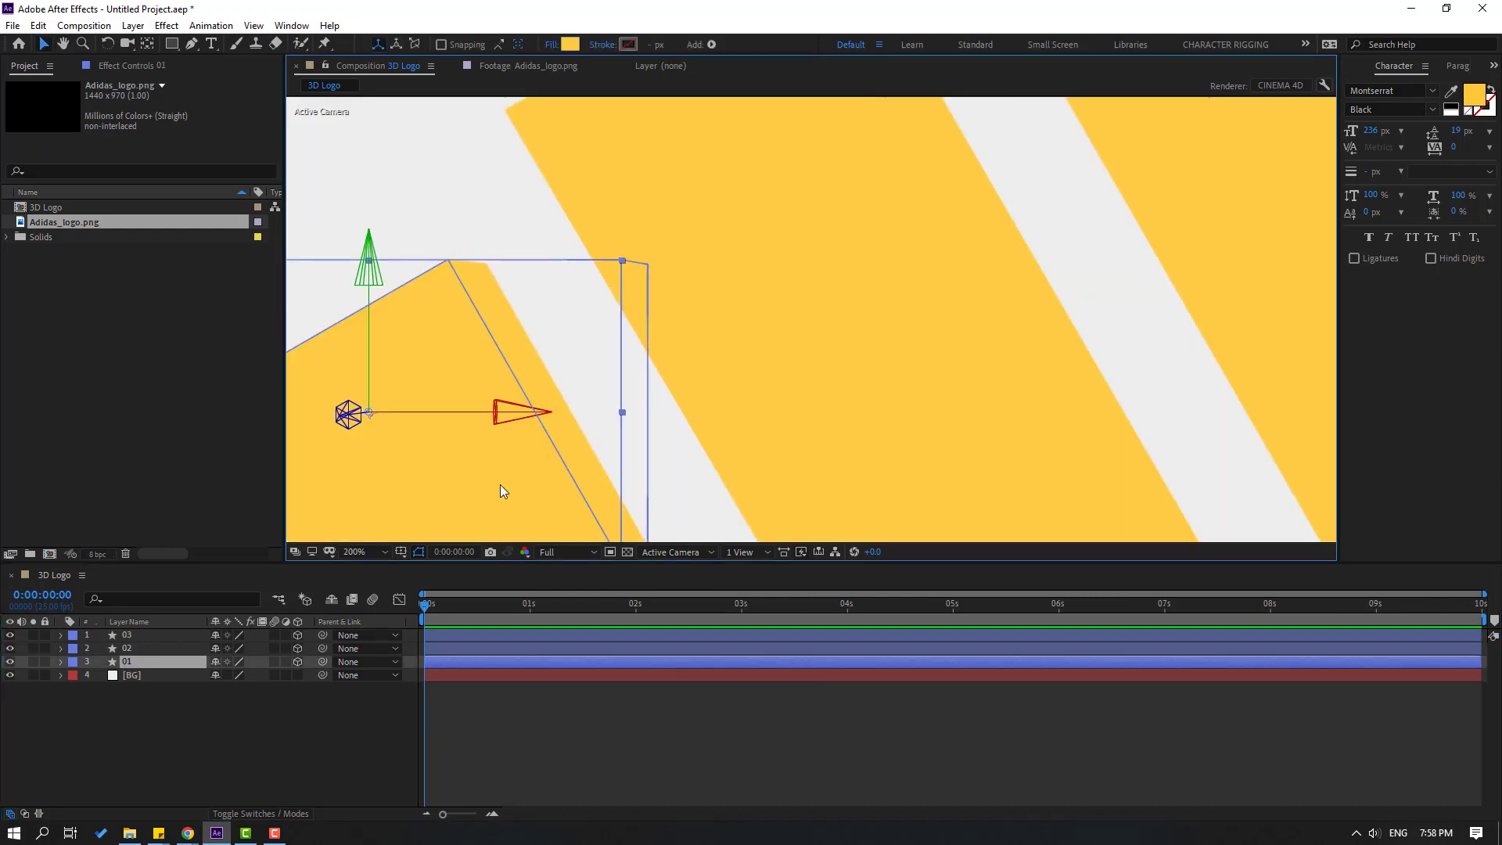
left_click_drag(500, 490, 721, 395)
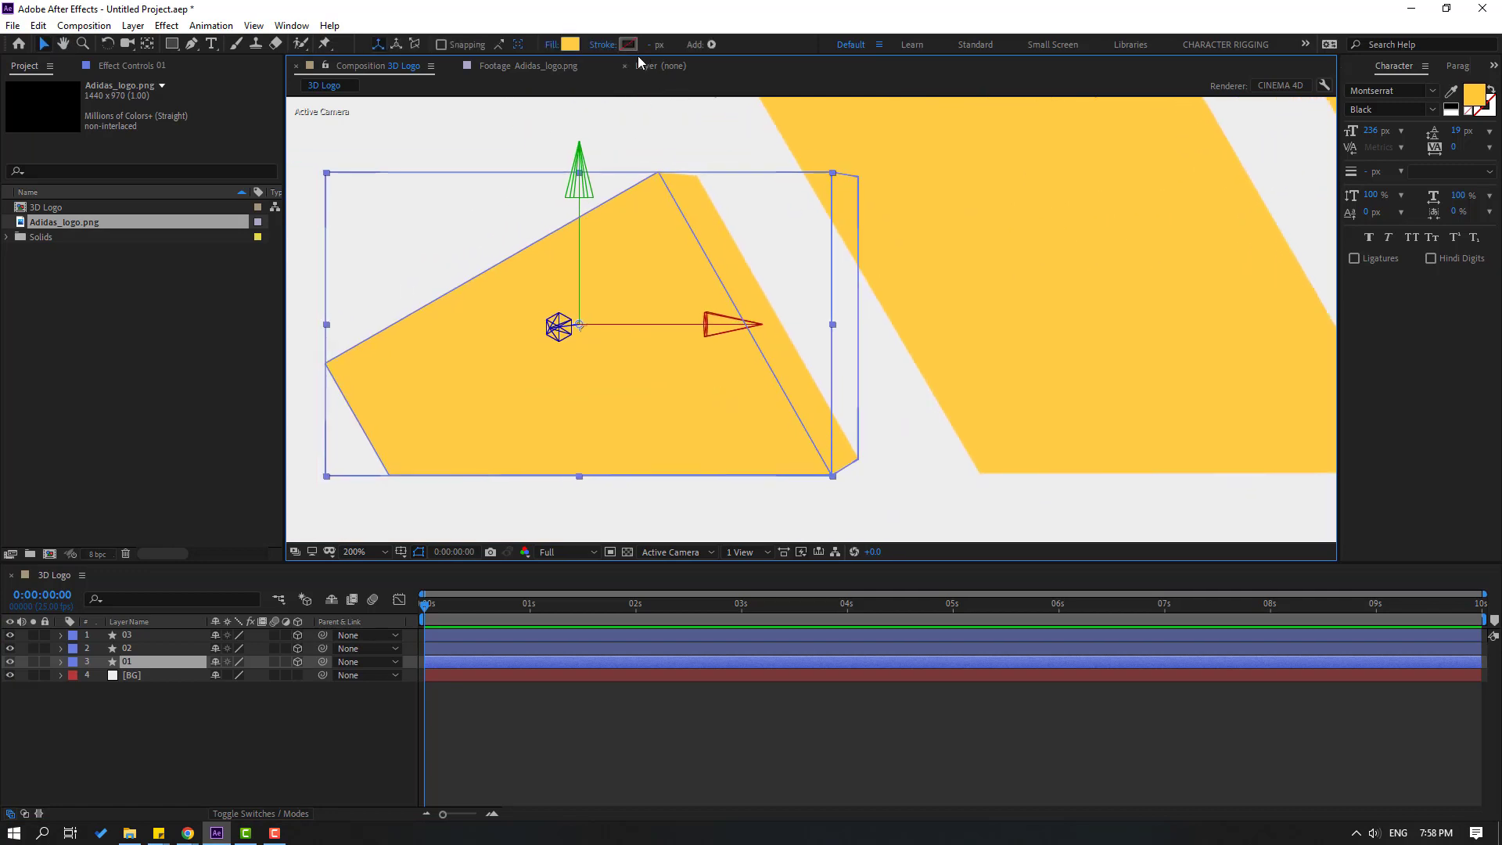
left_click(594, 45)
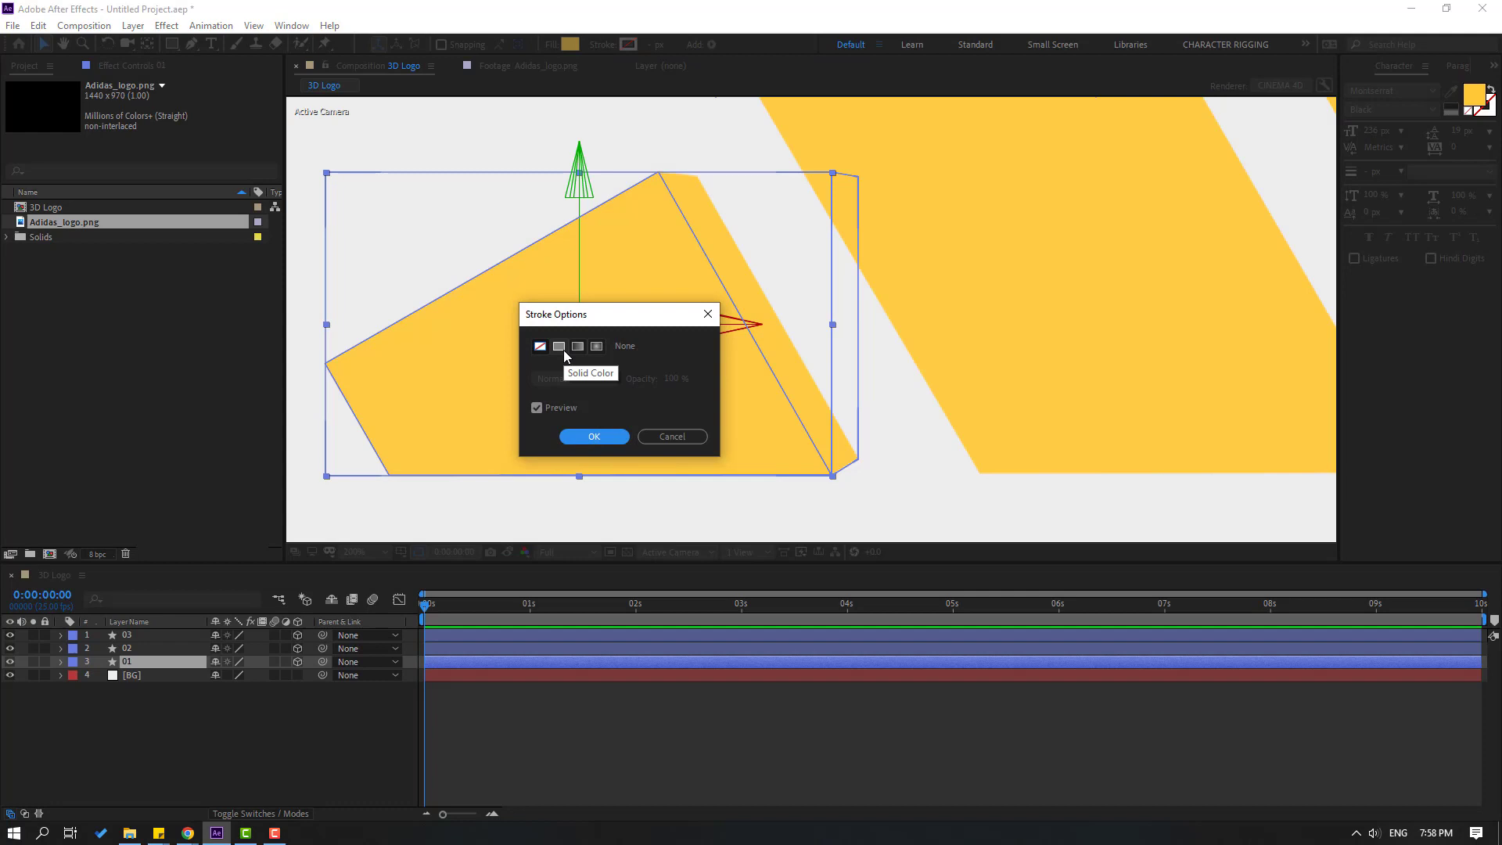
left_click(563, 350)
left_click(588, 437)
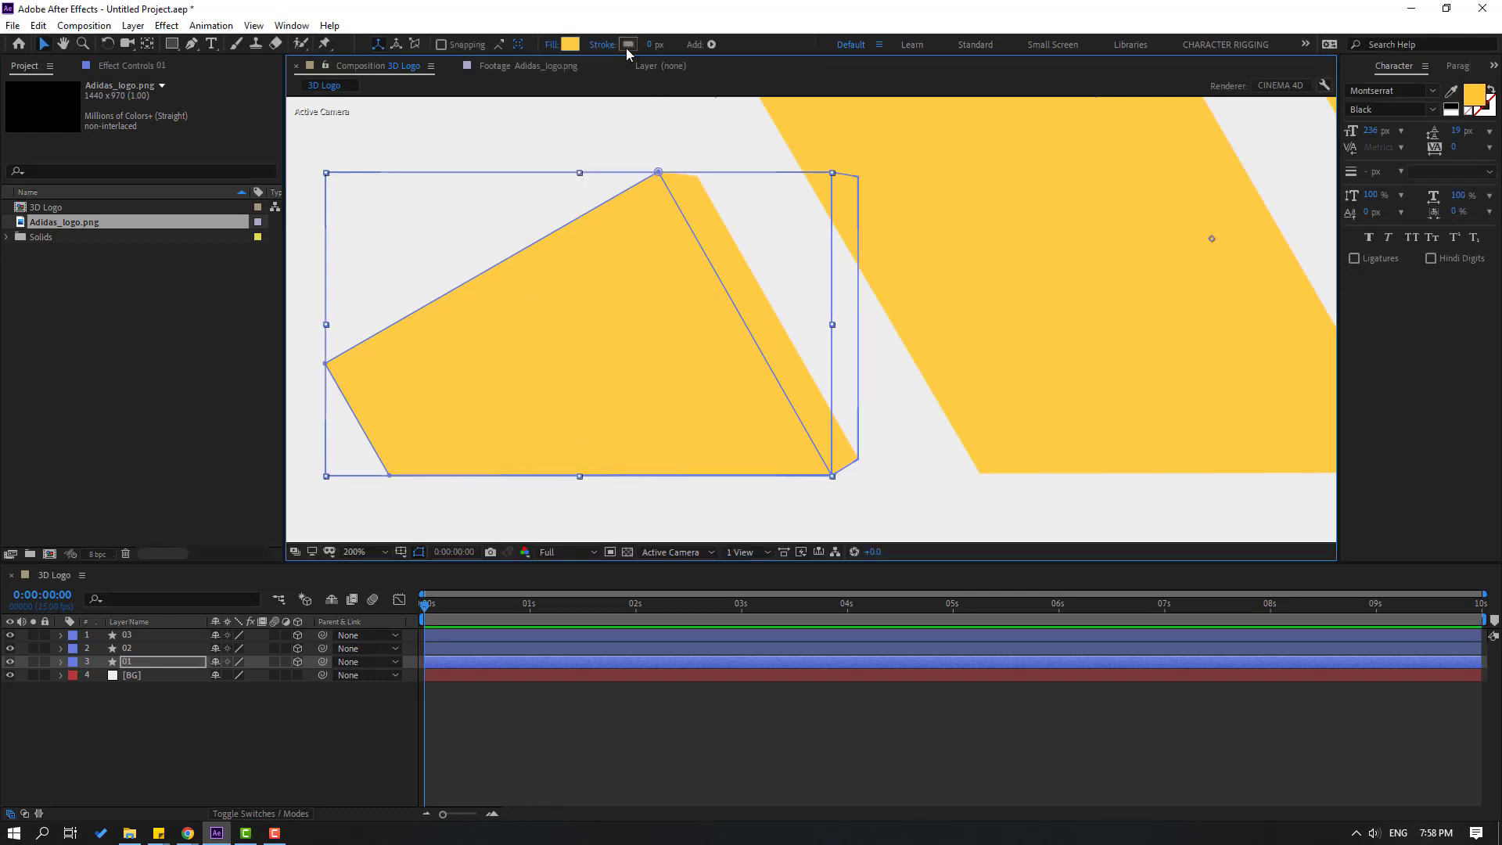
Step: Sample layer 01's yellow fill for its stroke and darken the stroke colour to E5AF1F
left_click(627, 44)
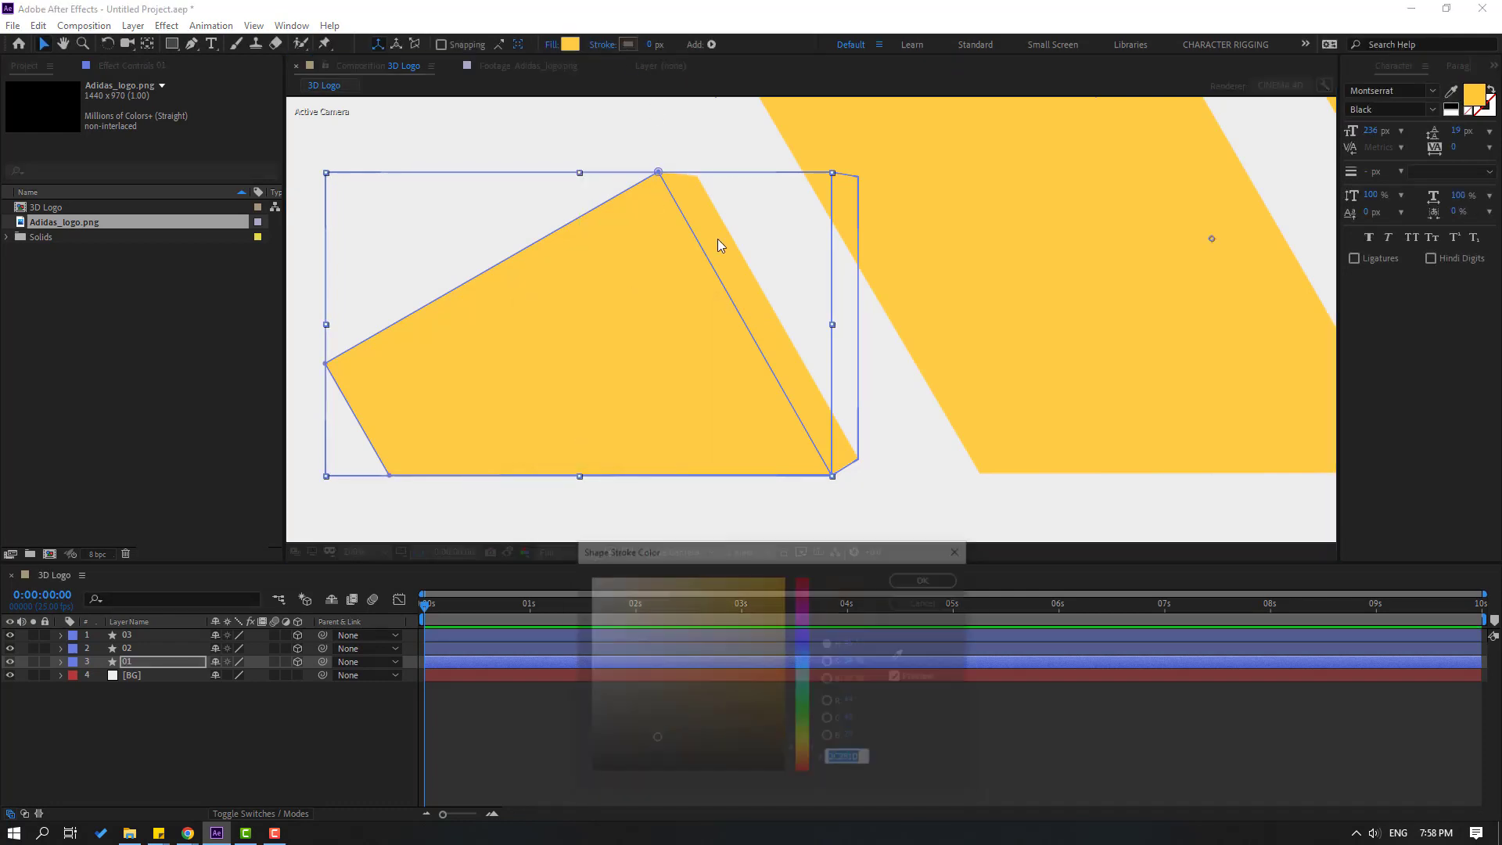
left_click(904, 656)
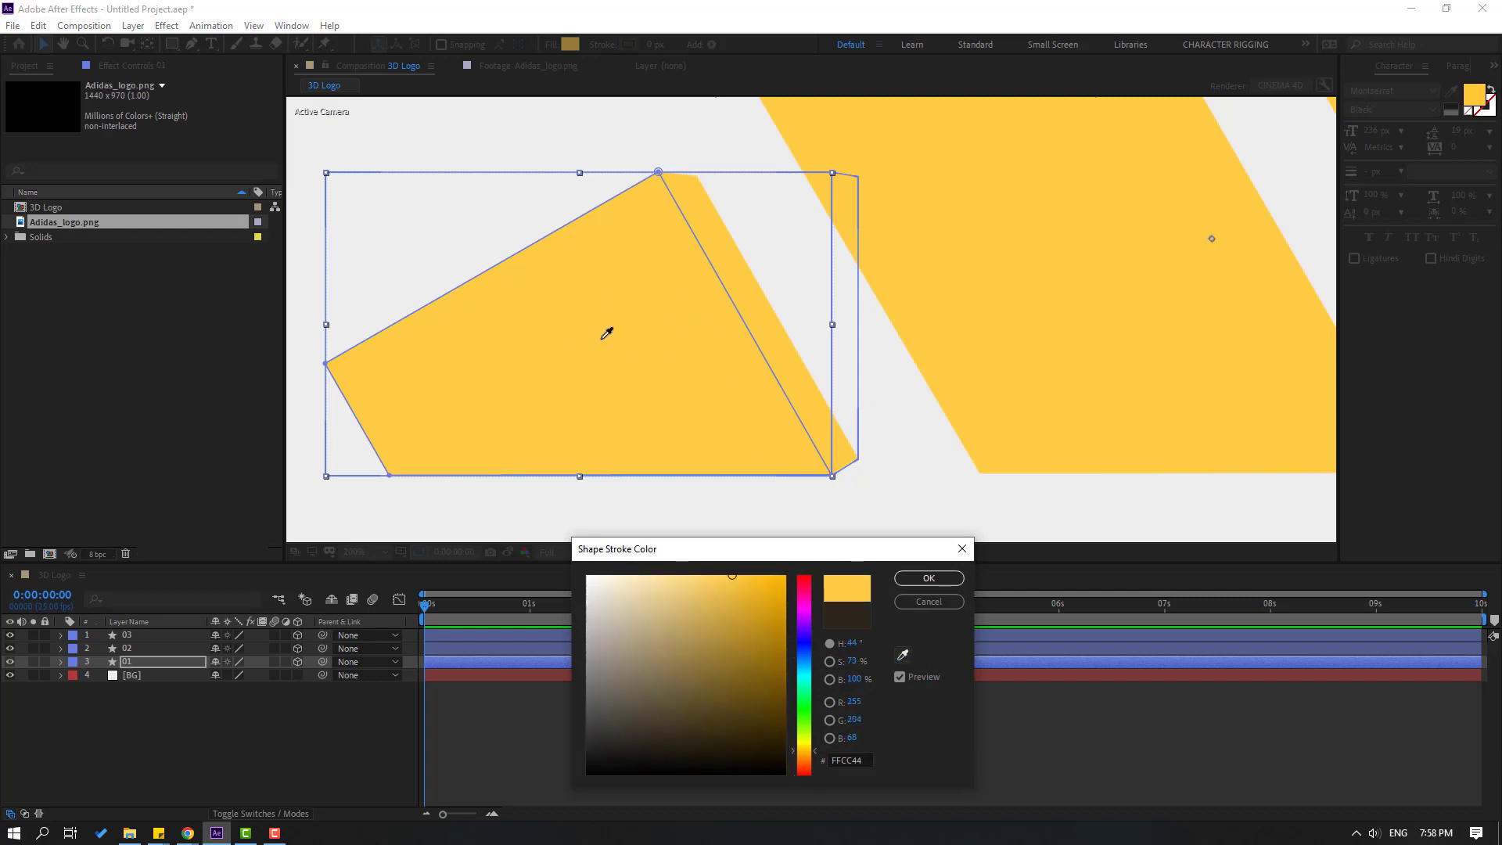
left_click(743, 586)
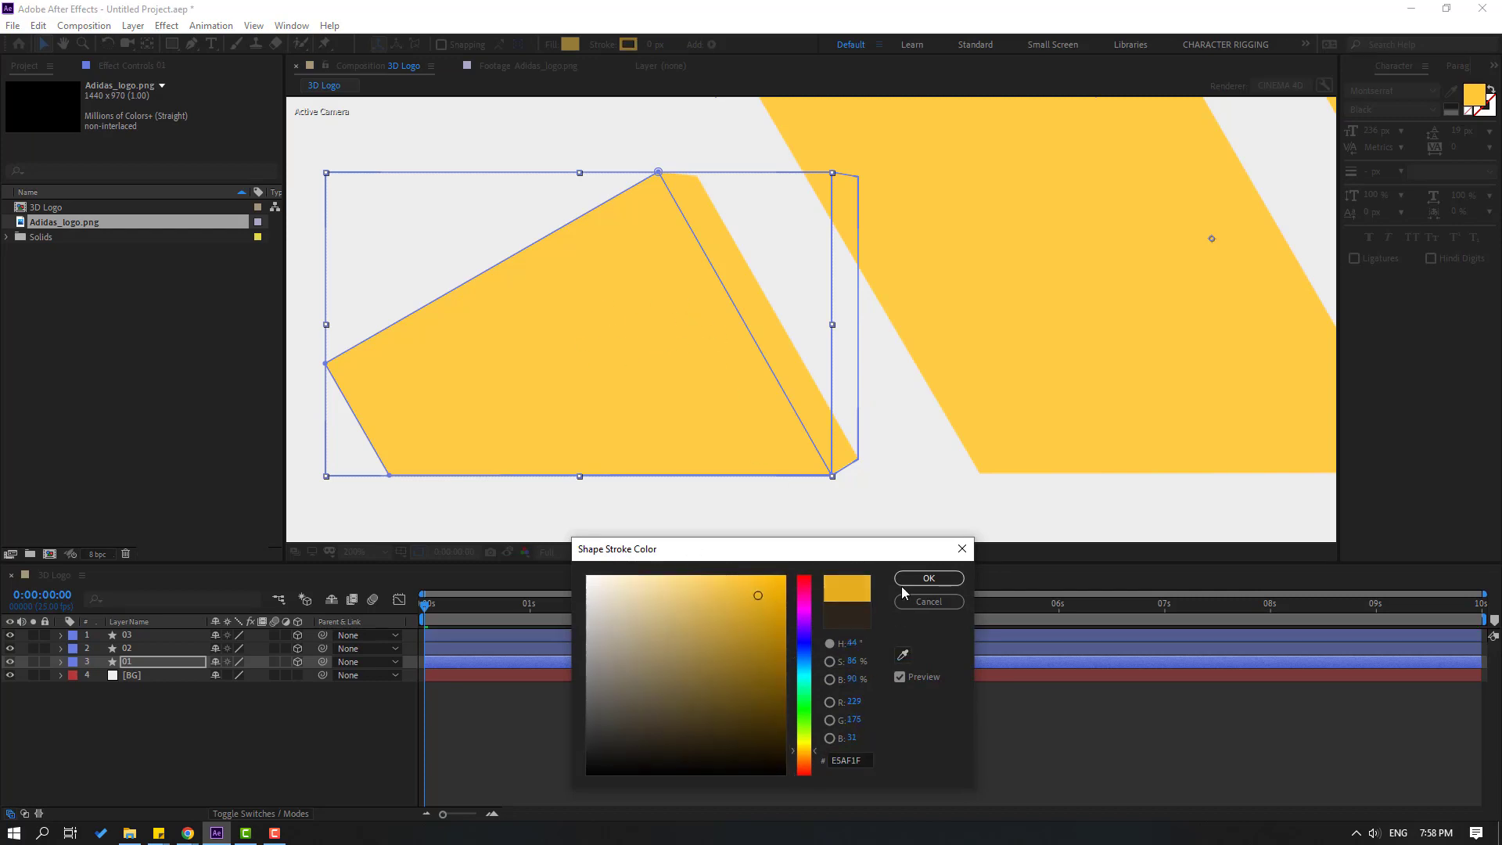
left_click(927, 579)
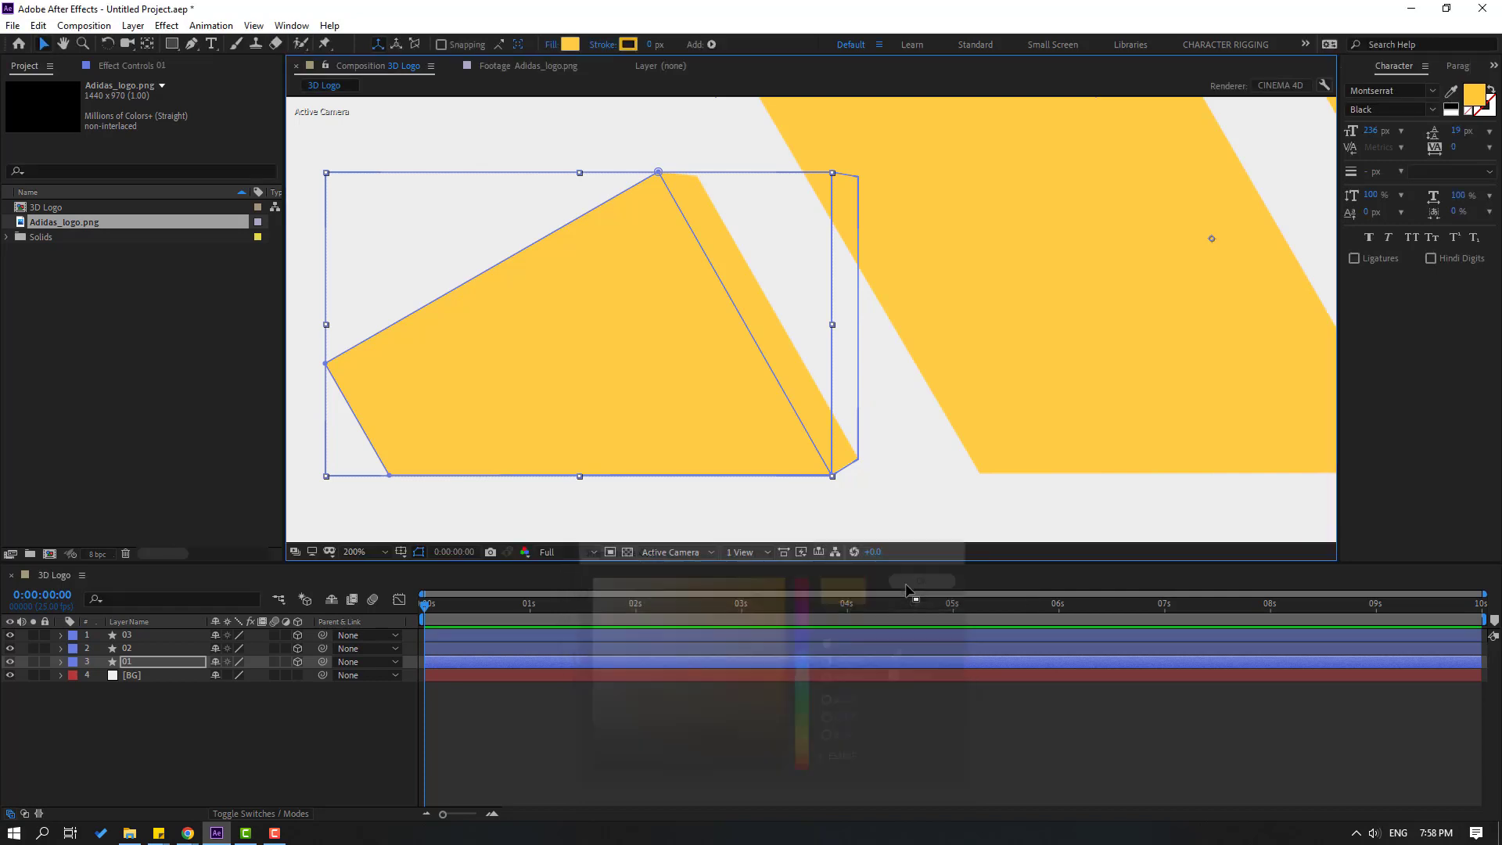
Step: Set layer 01's stroke width to 1 px and deselect the layer
left_click(649, 45)
type("1")
key("Return")
left_click(537, 751)
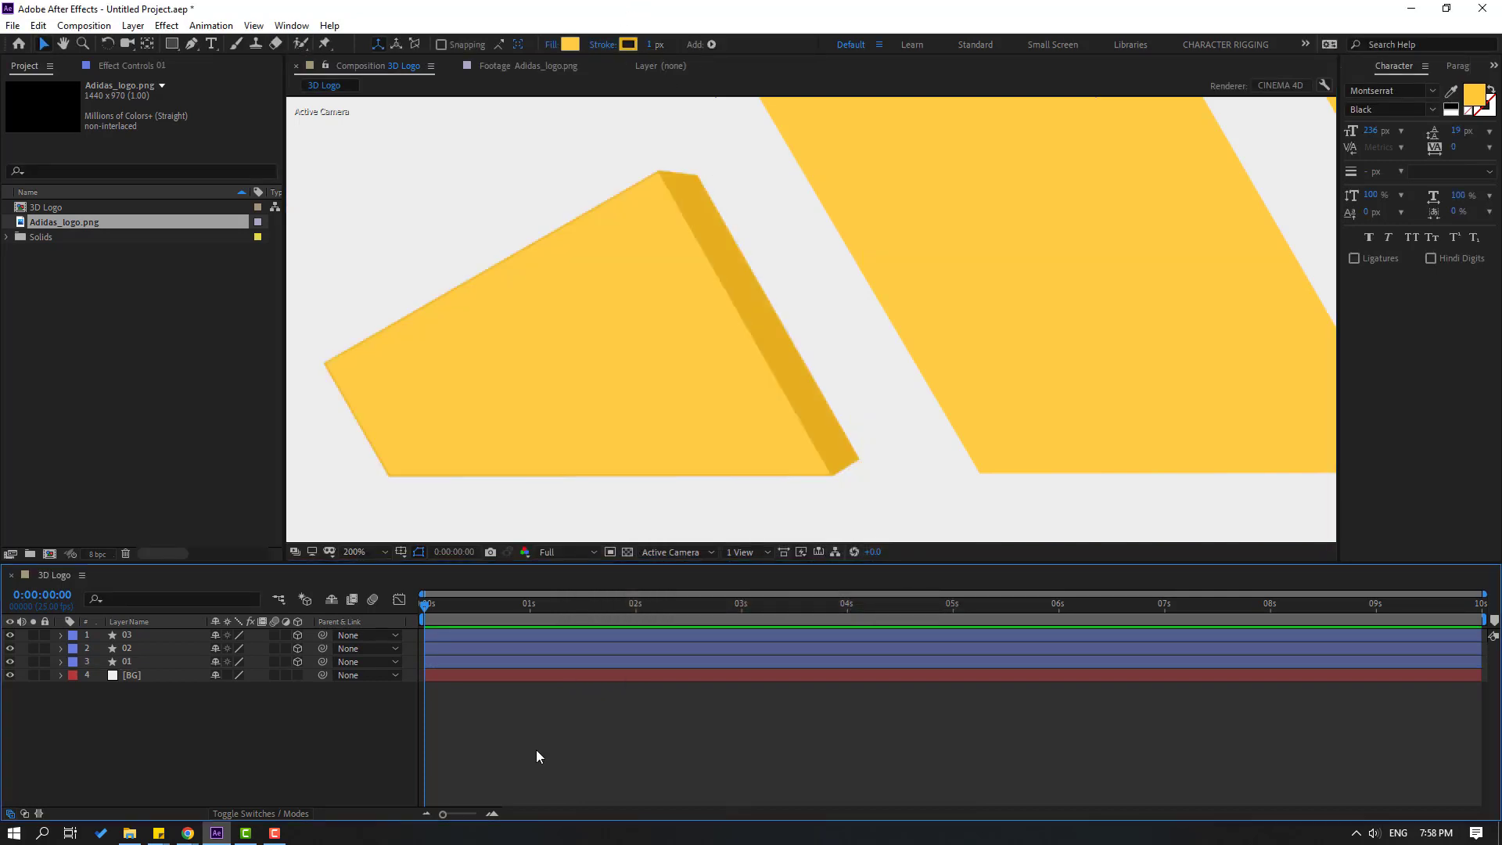
scroll(504, 381, "down", 4)
scroll(504, 381, "up", 4)
Step: Brighten layer 01's stroke colour to F2B81D and deselect the layer
left_click(360, 443)
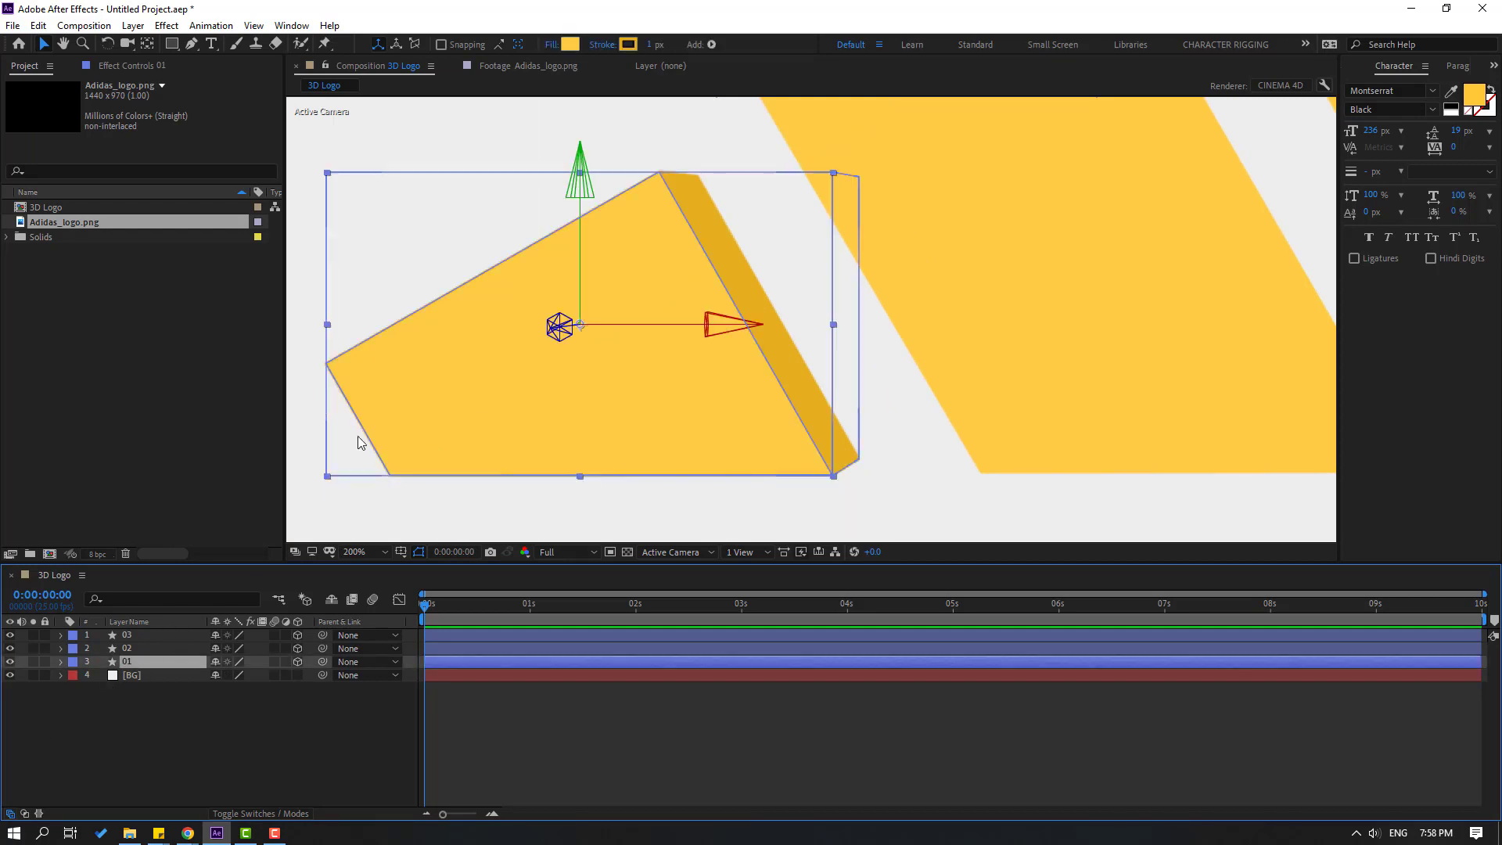
left_click(628, 44)
left_click_drag(746, 635, 764, 586)
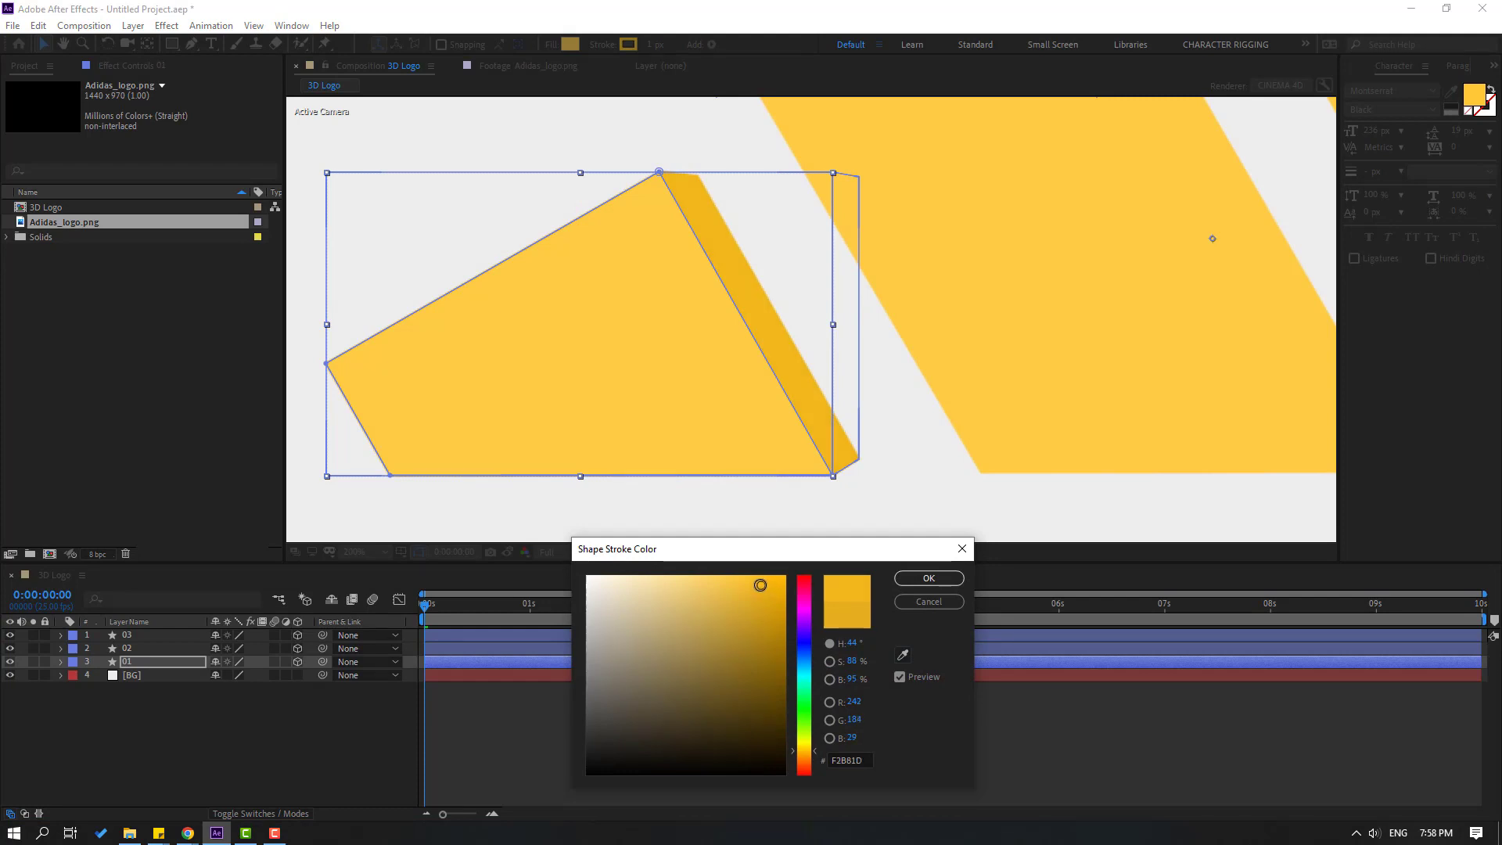
left_click(929, 577)
left_click(648, 718)
scroll(866, 334, "down", 3)
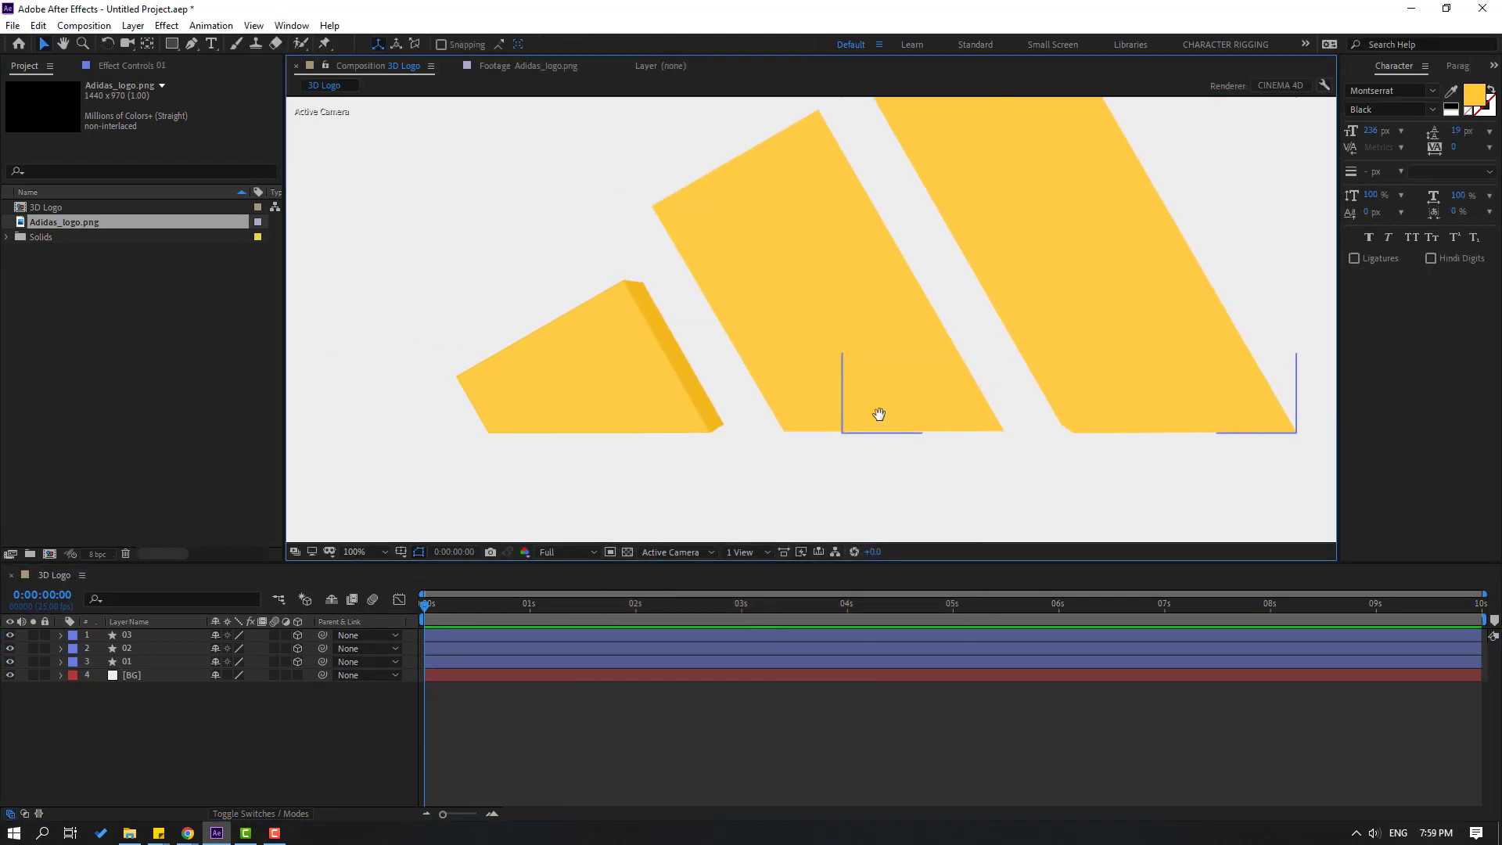
Step: Give shape layer 02 a 1 px stroke in colour F2B81D, sampled from the side face of layer 01
left_click(129, 650)
scroll(962, 251, "up", 2)
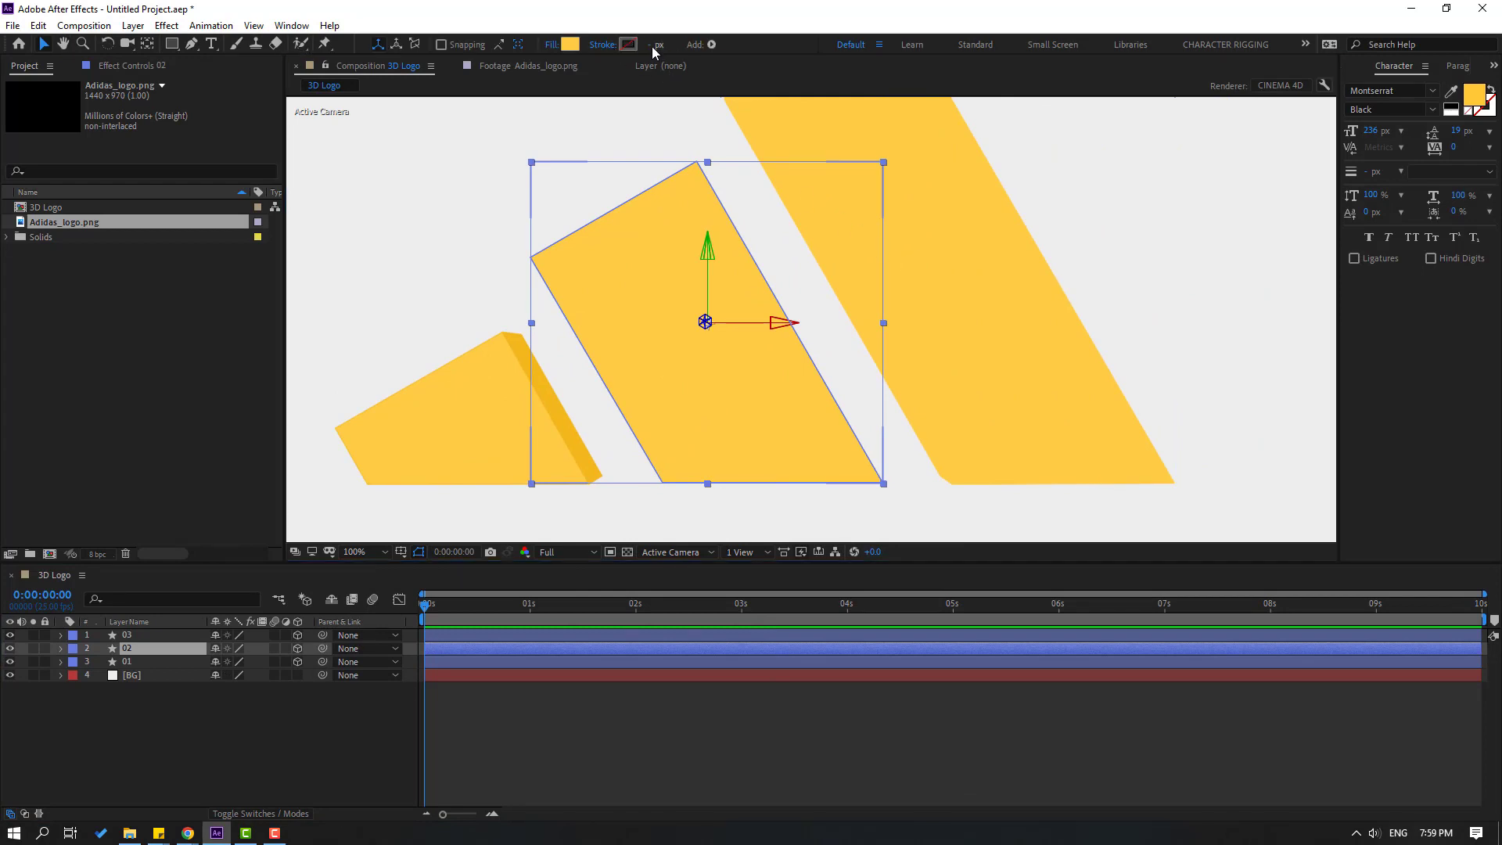
left_click(627, 43)
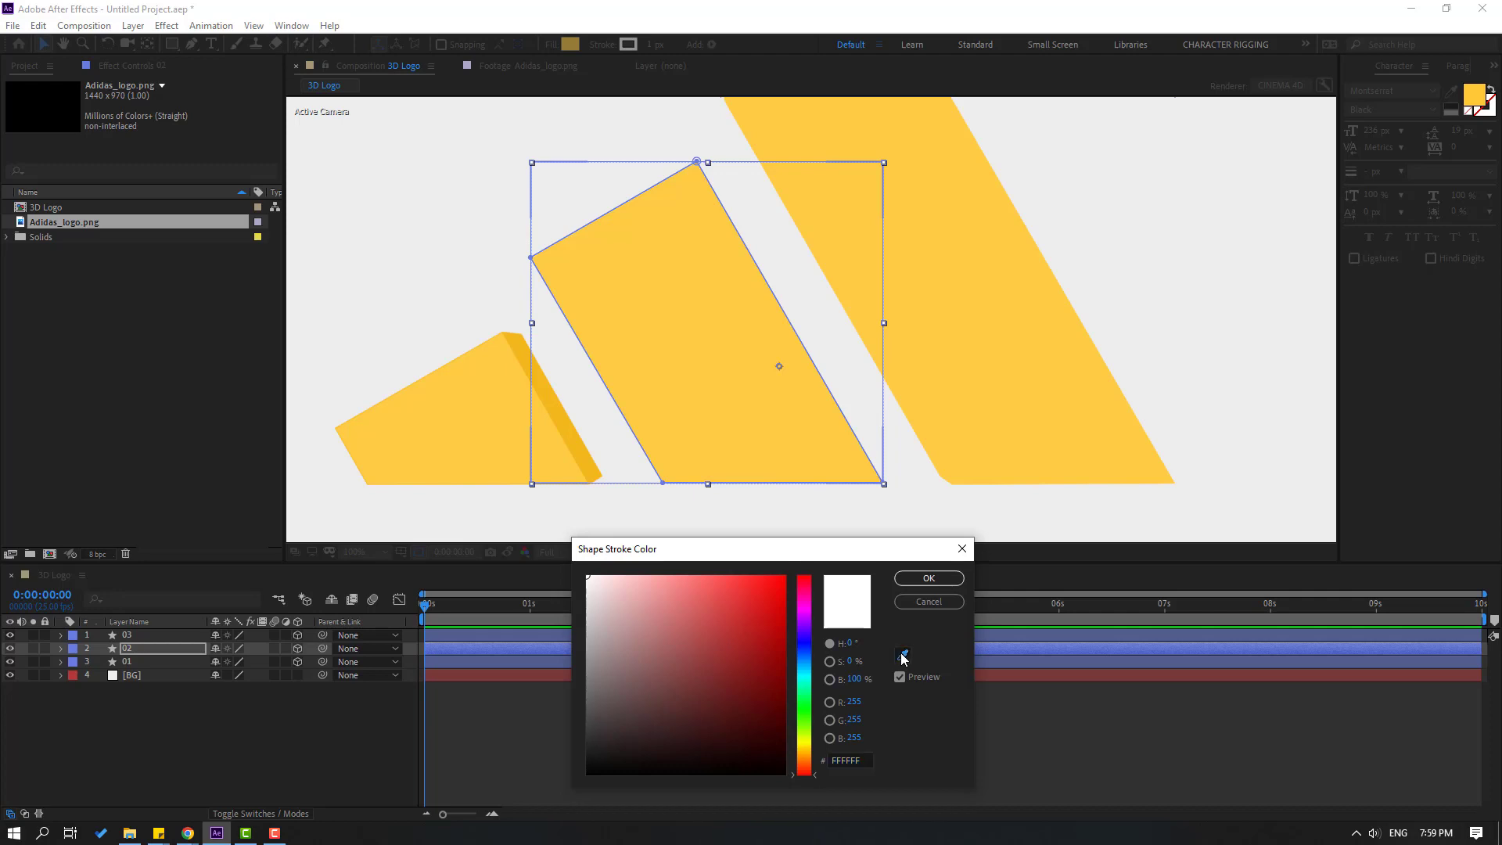
left_click(902, 653)
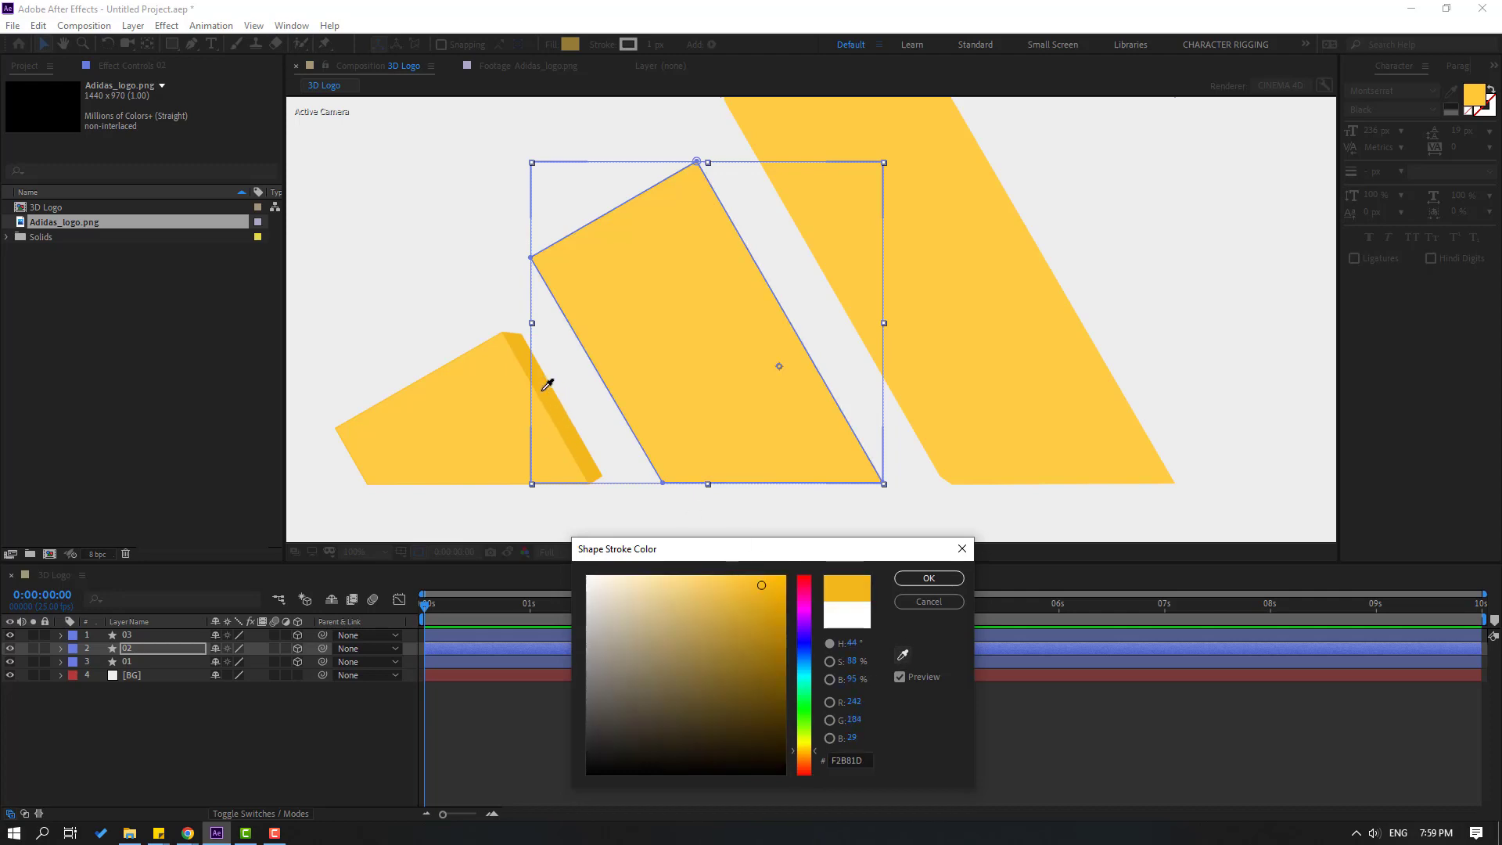
left_click(558, 392)
left_click(941, 583)
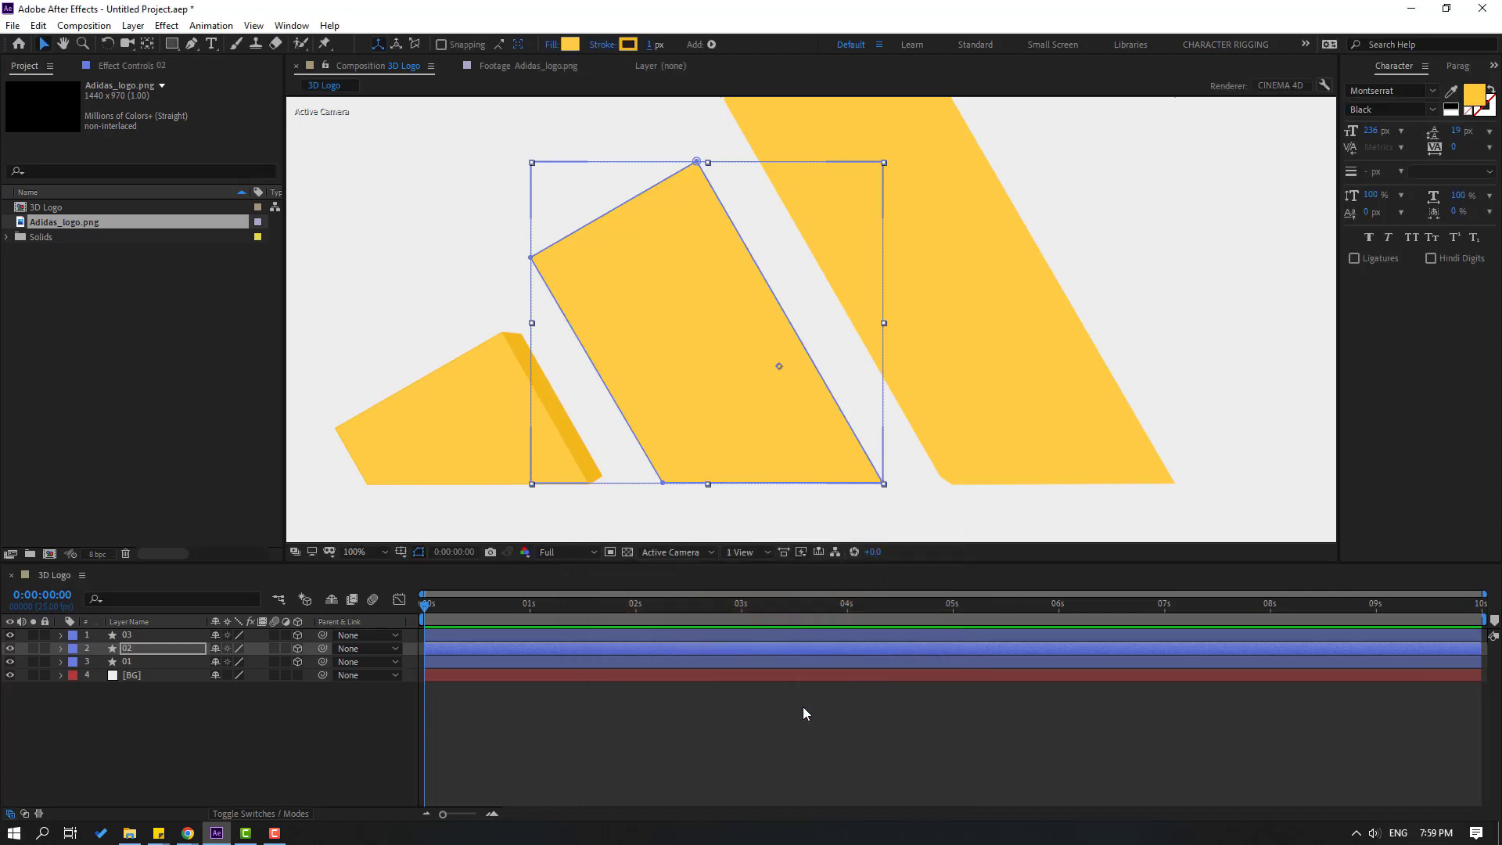
left_click(804, 707)
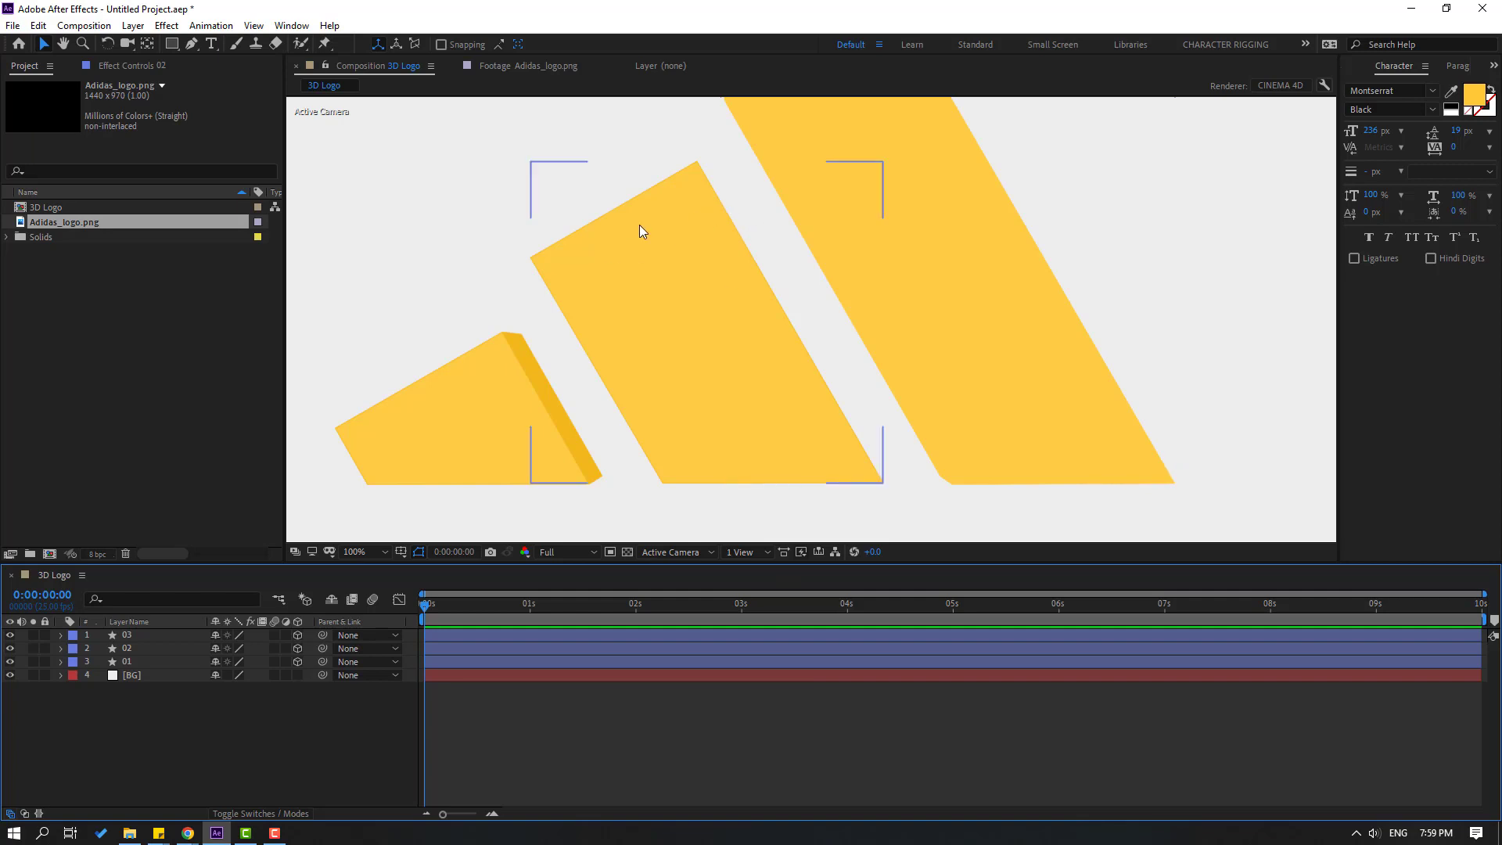
Step: Check the extruded stripes' side colours in Custom View 1 and return to Active Camera
left_click(676, 553)
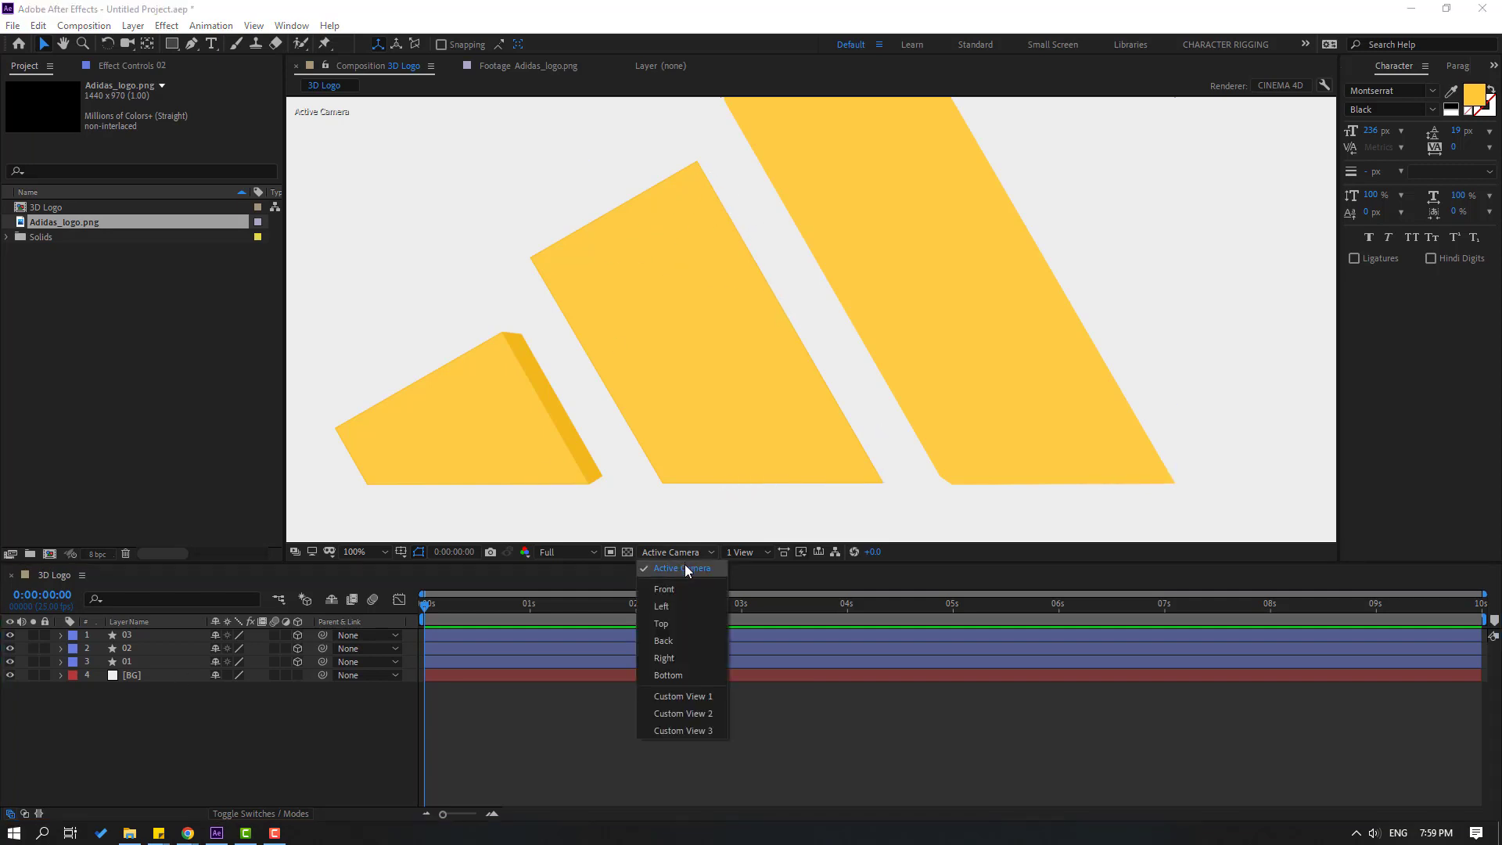
left_click(691, 701)
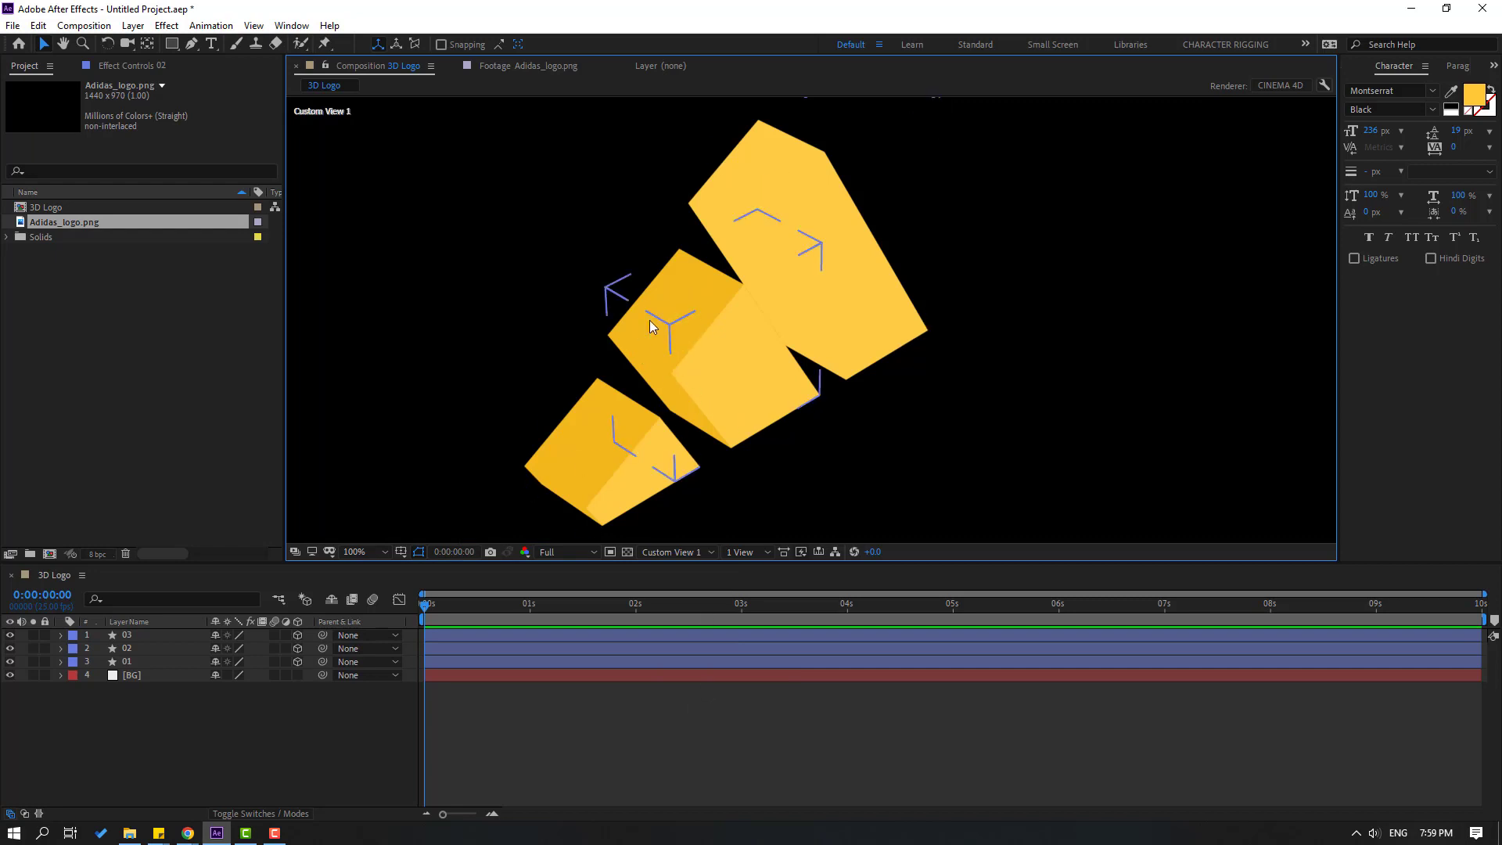
left_click(672, 552)
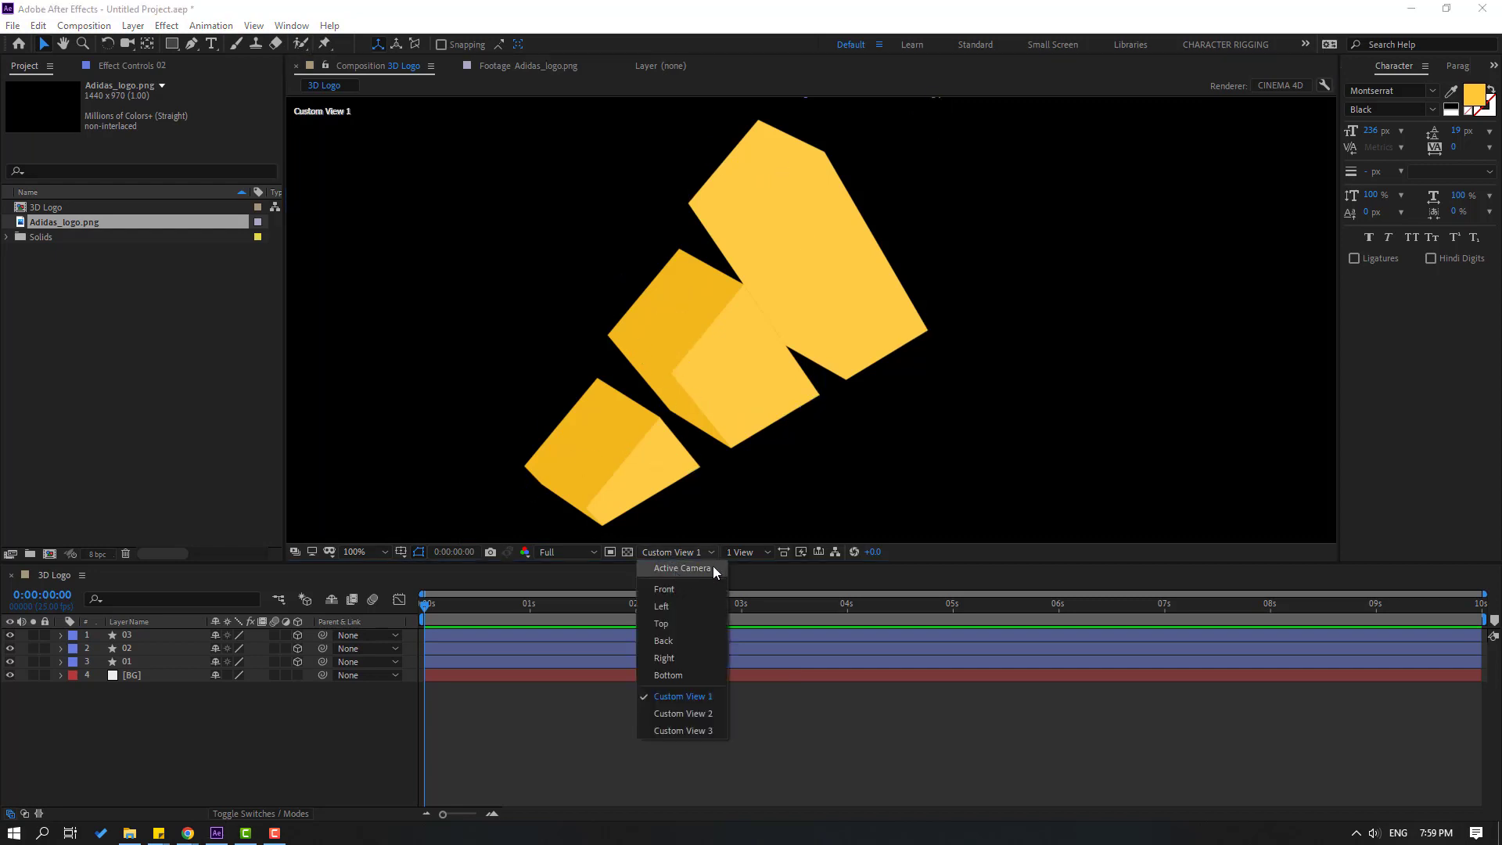
left_click(712, 565)
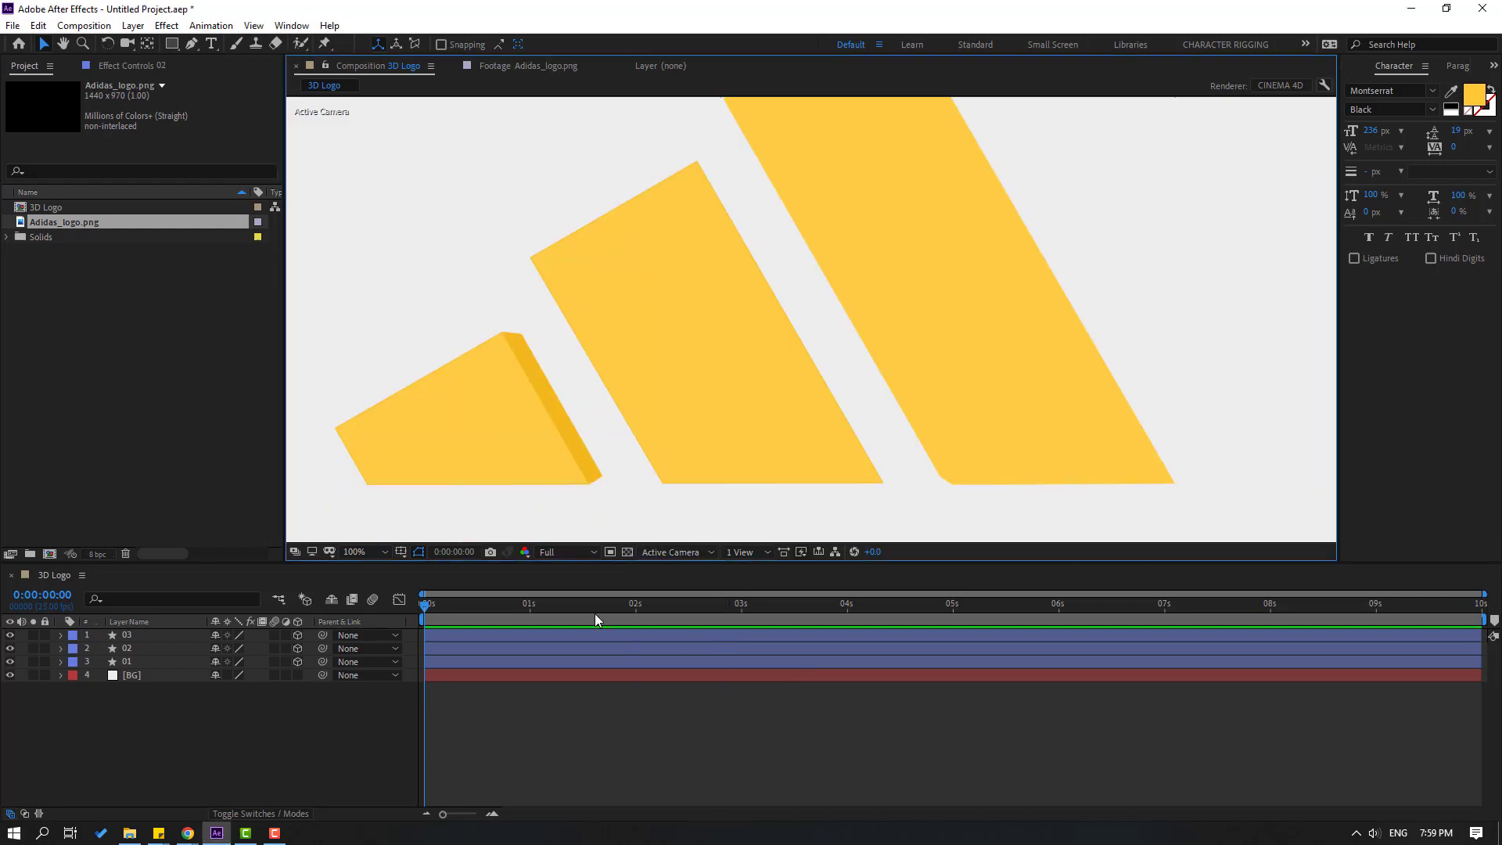
Step: Give shape layer 03 a 1 px stroke in colour F2B81D, sampled from layer 01's side face, and deselect it
left_click(123, 637)
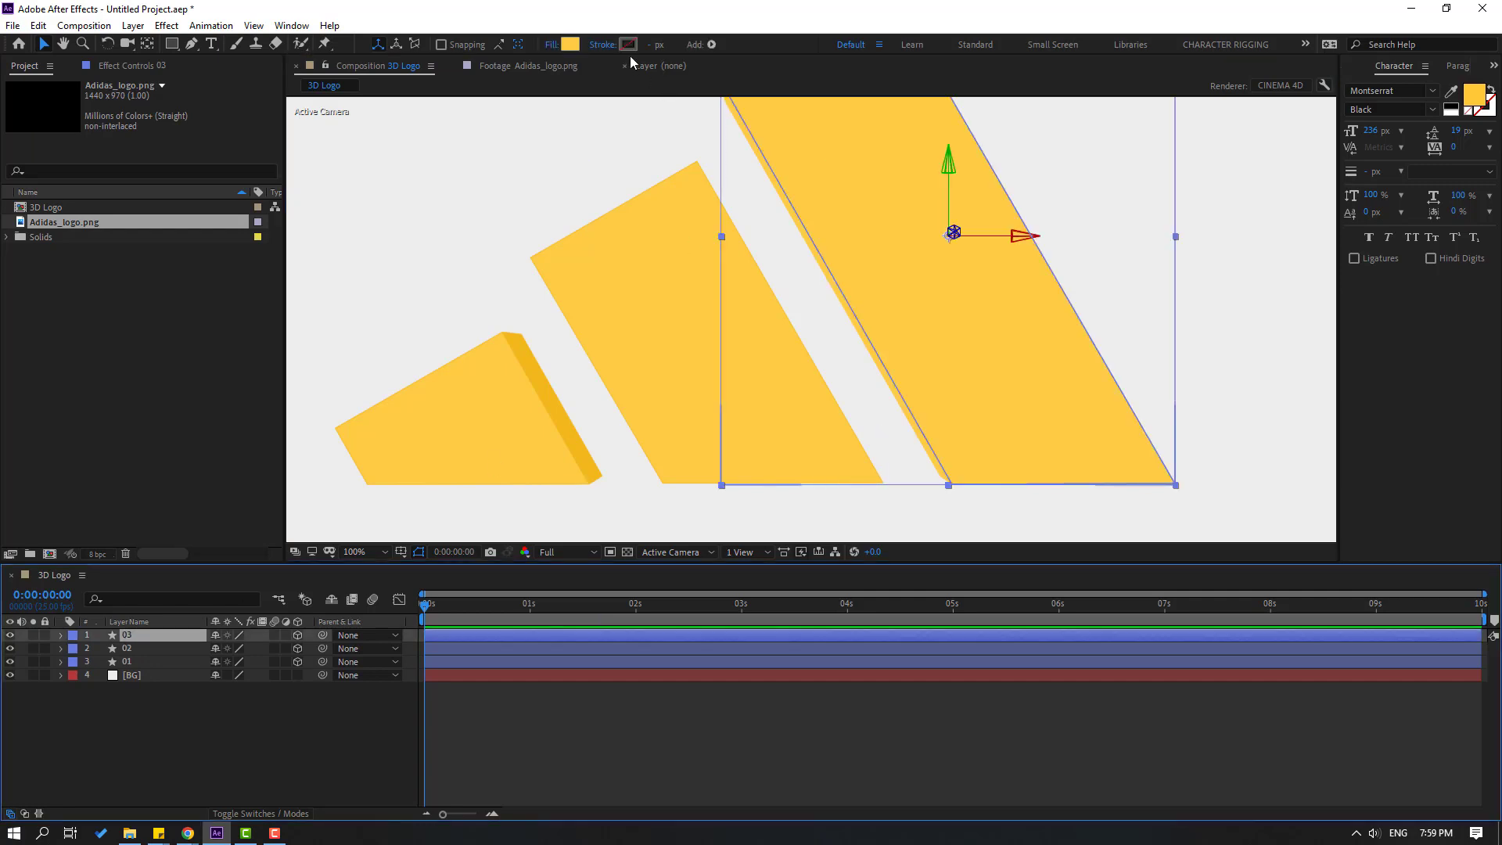
left_click(650, 44)
key("Return")
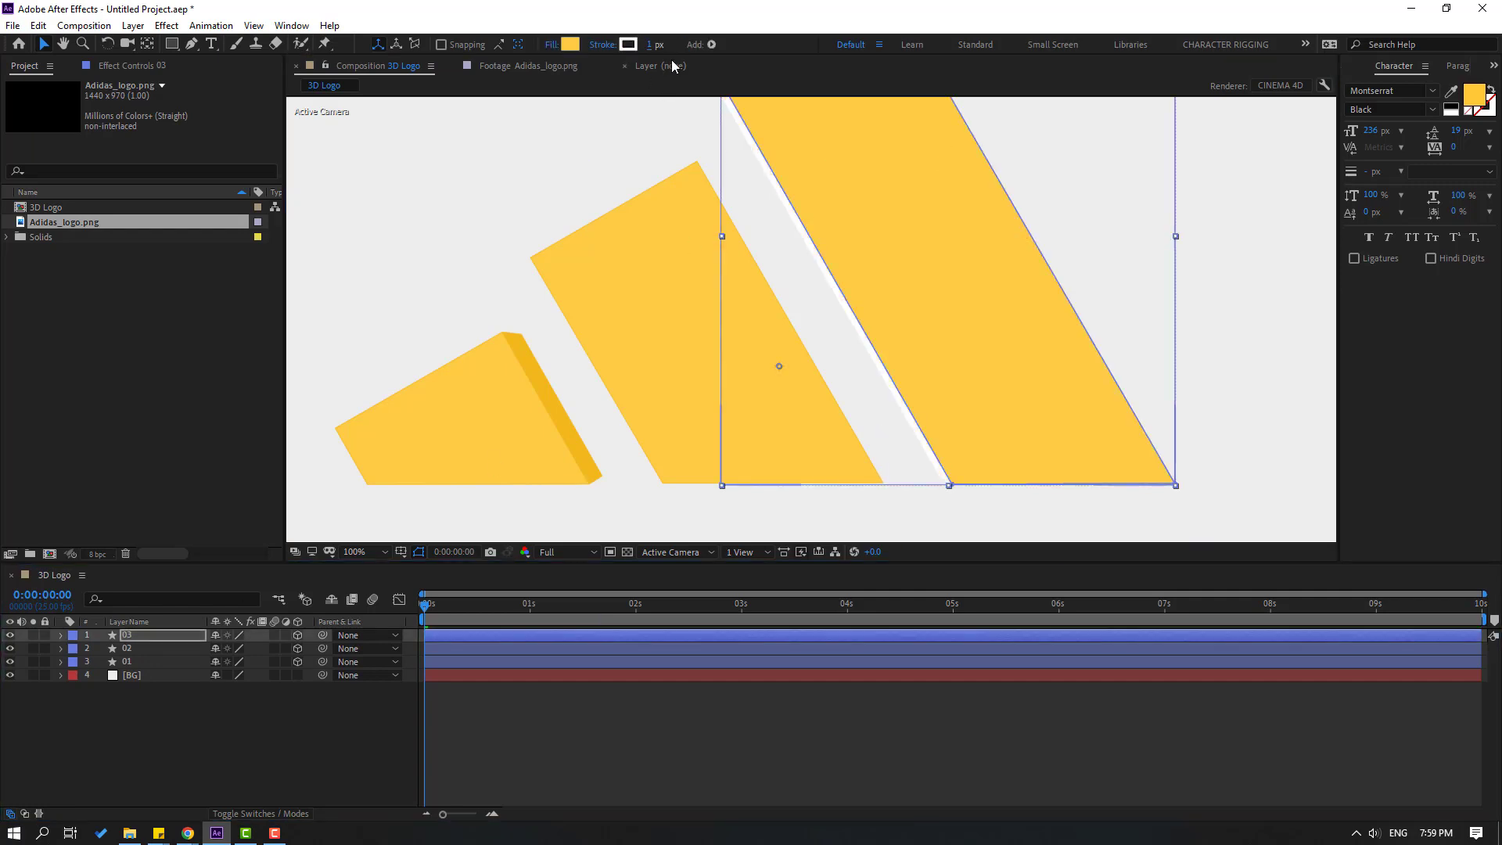
left_click(628, 45)
left_click(902, 654)
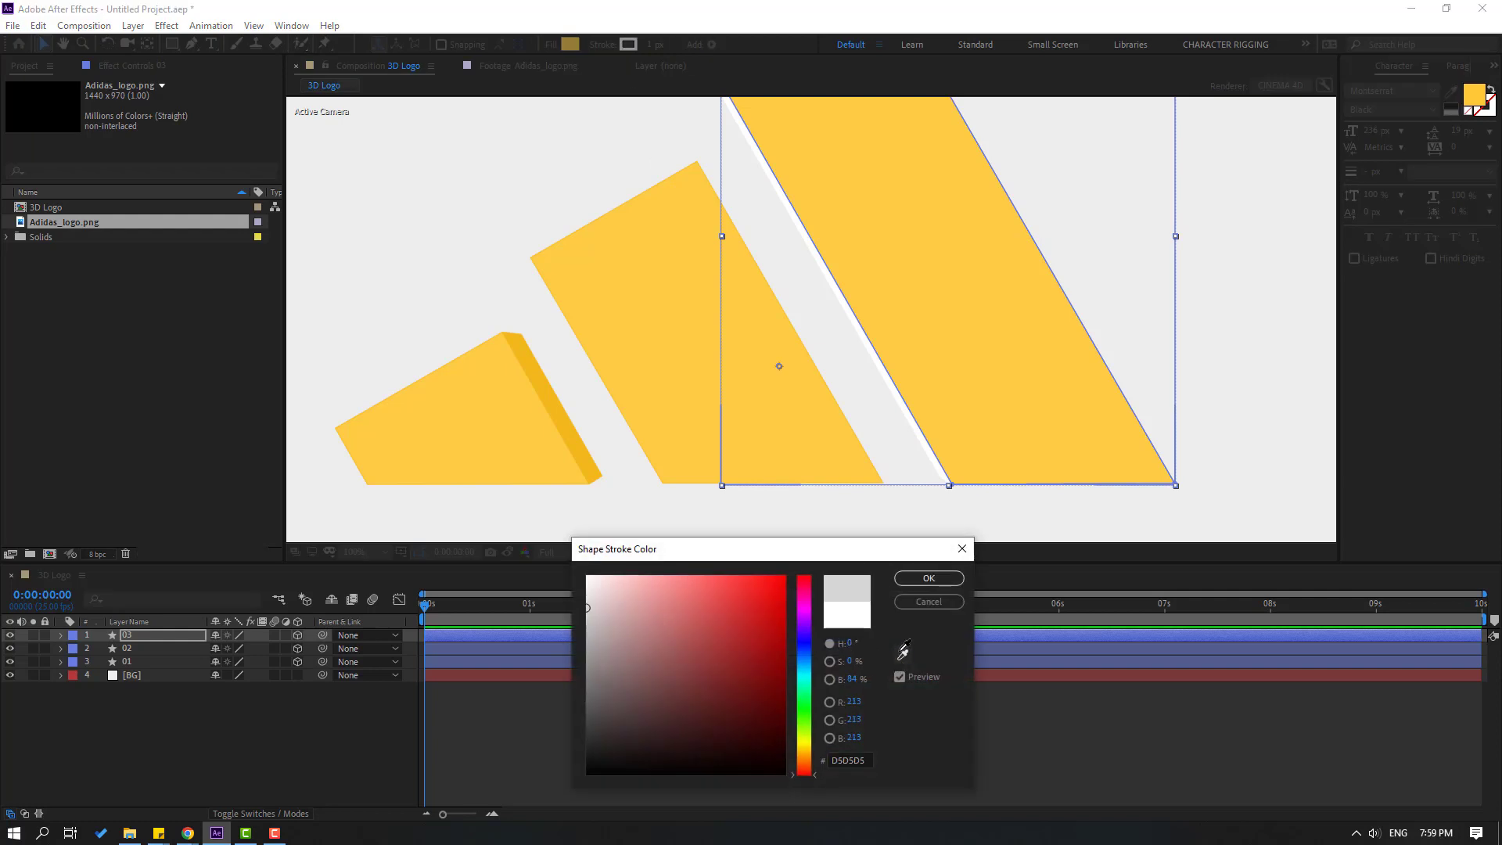
left_click(546, 371)
left_click(928, 578)
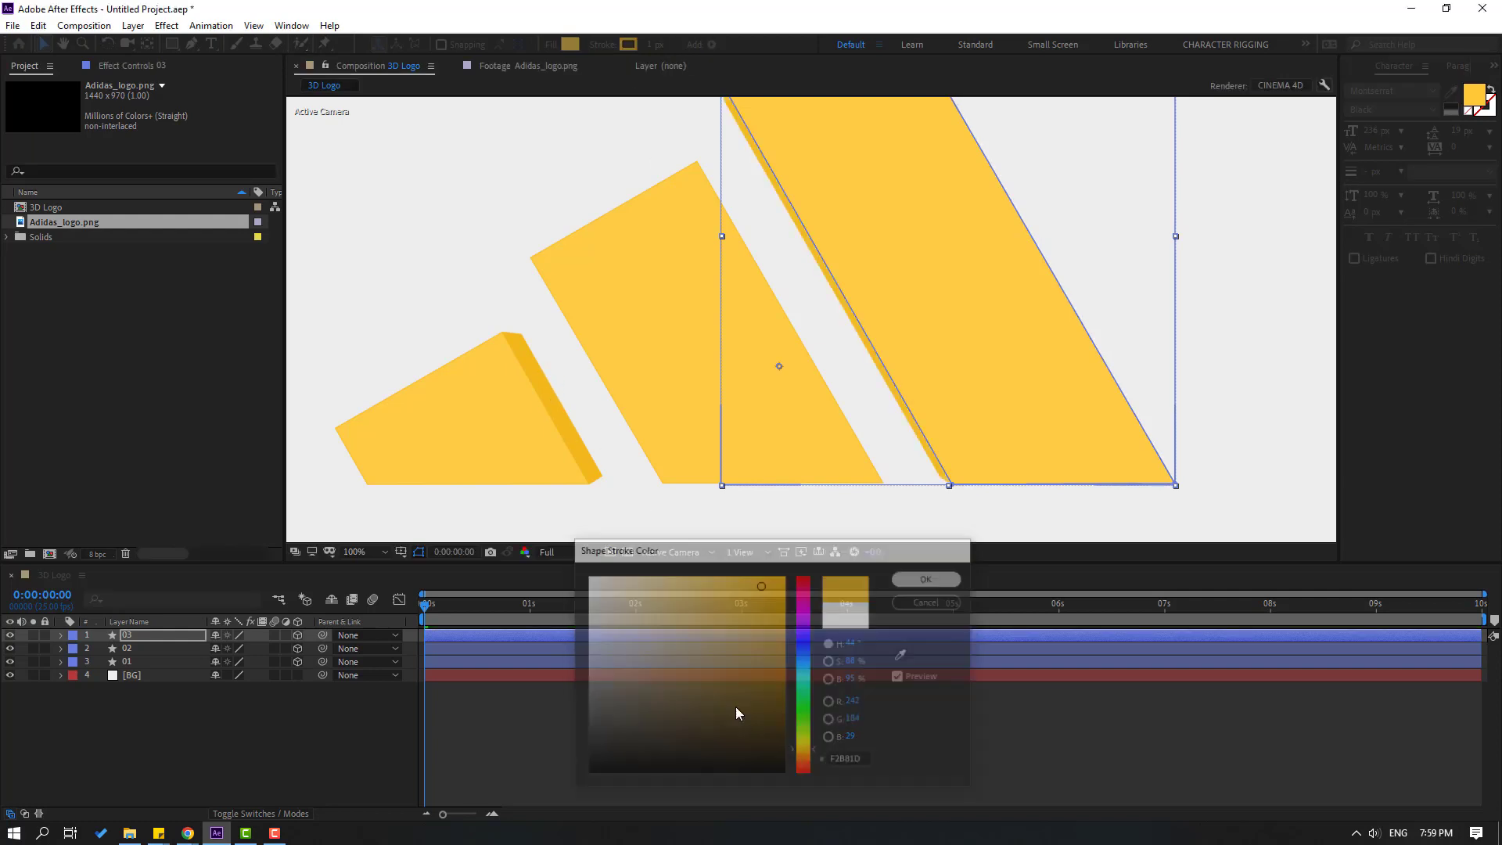
left_click(735, 706)
scroll(552, 419, "down", 3)
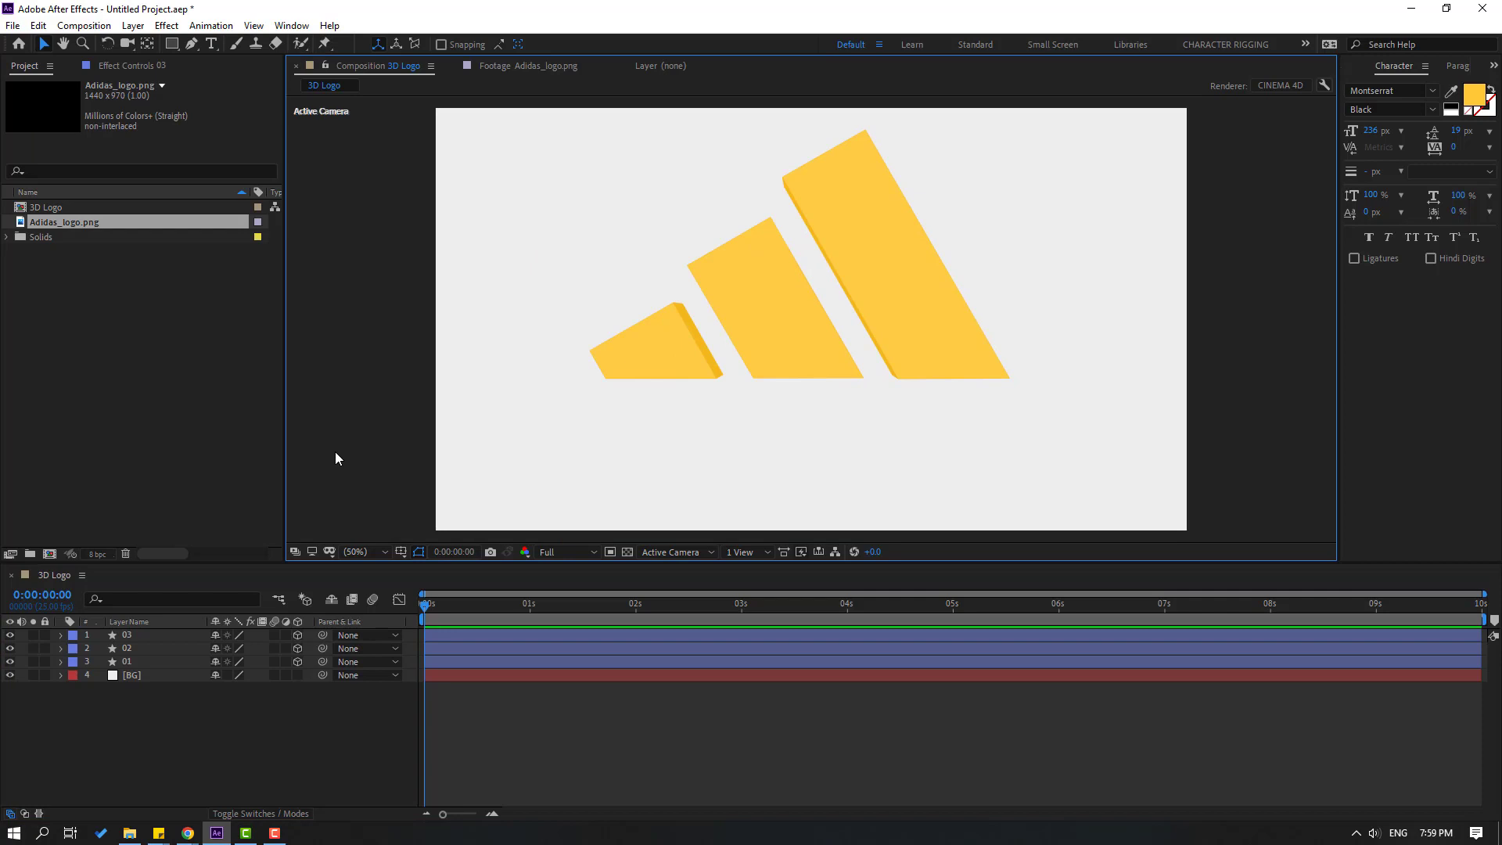
Step: Add Position keyframes to layers 01, 02 and 03 at 0:00:02:00 and return the playhead to the start of the composition
left_click(142, 663)
left_click(136, 648, "shift")
left_click(135, 634, "shift")
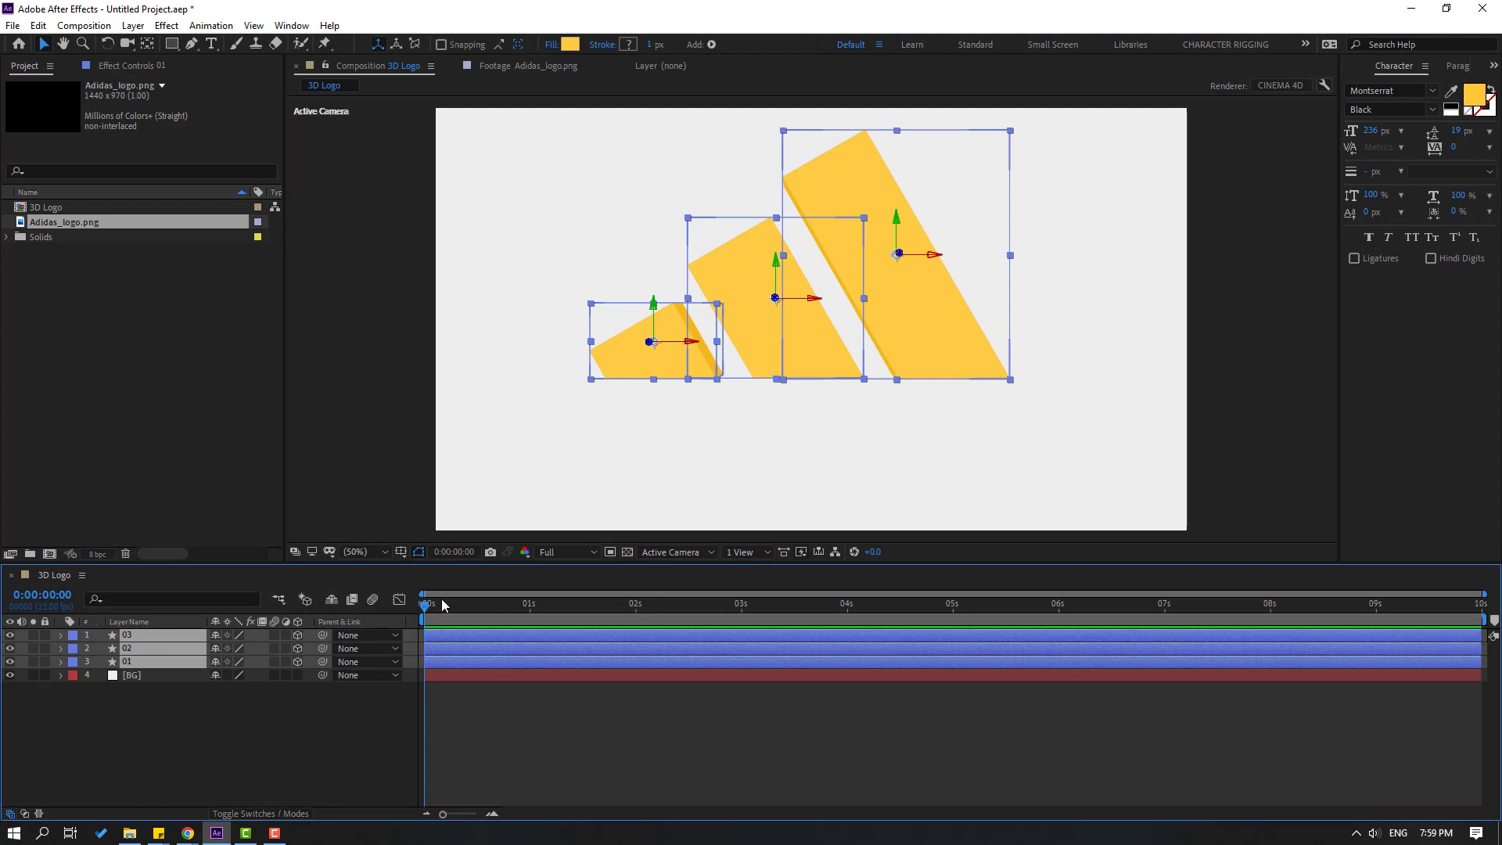
left_click_drag(443, 603, 638, 611)
key("p")
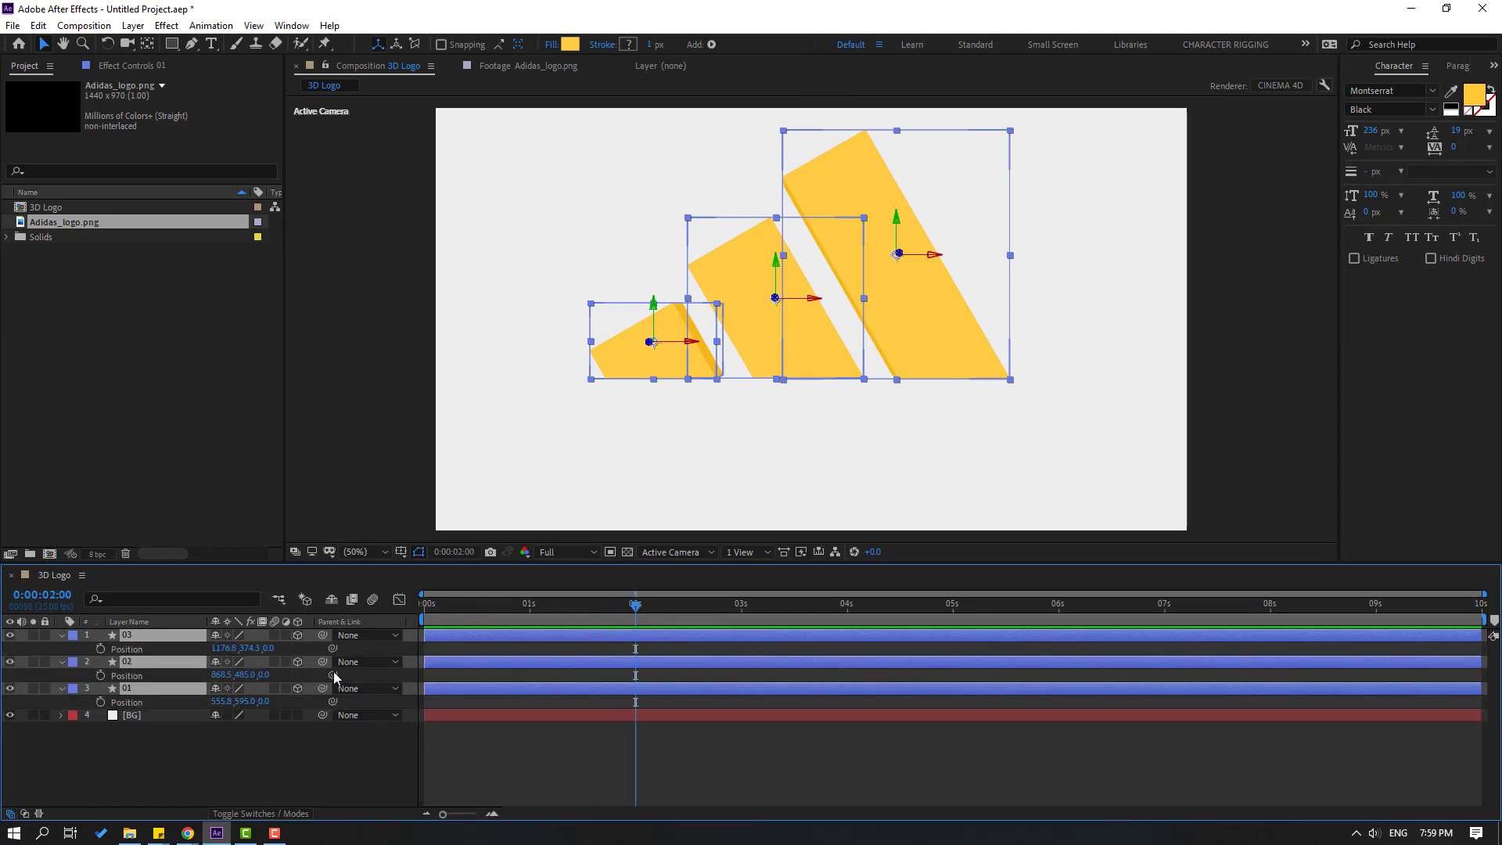
key("alt+shift+p")
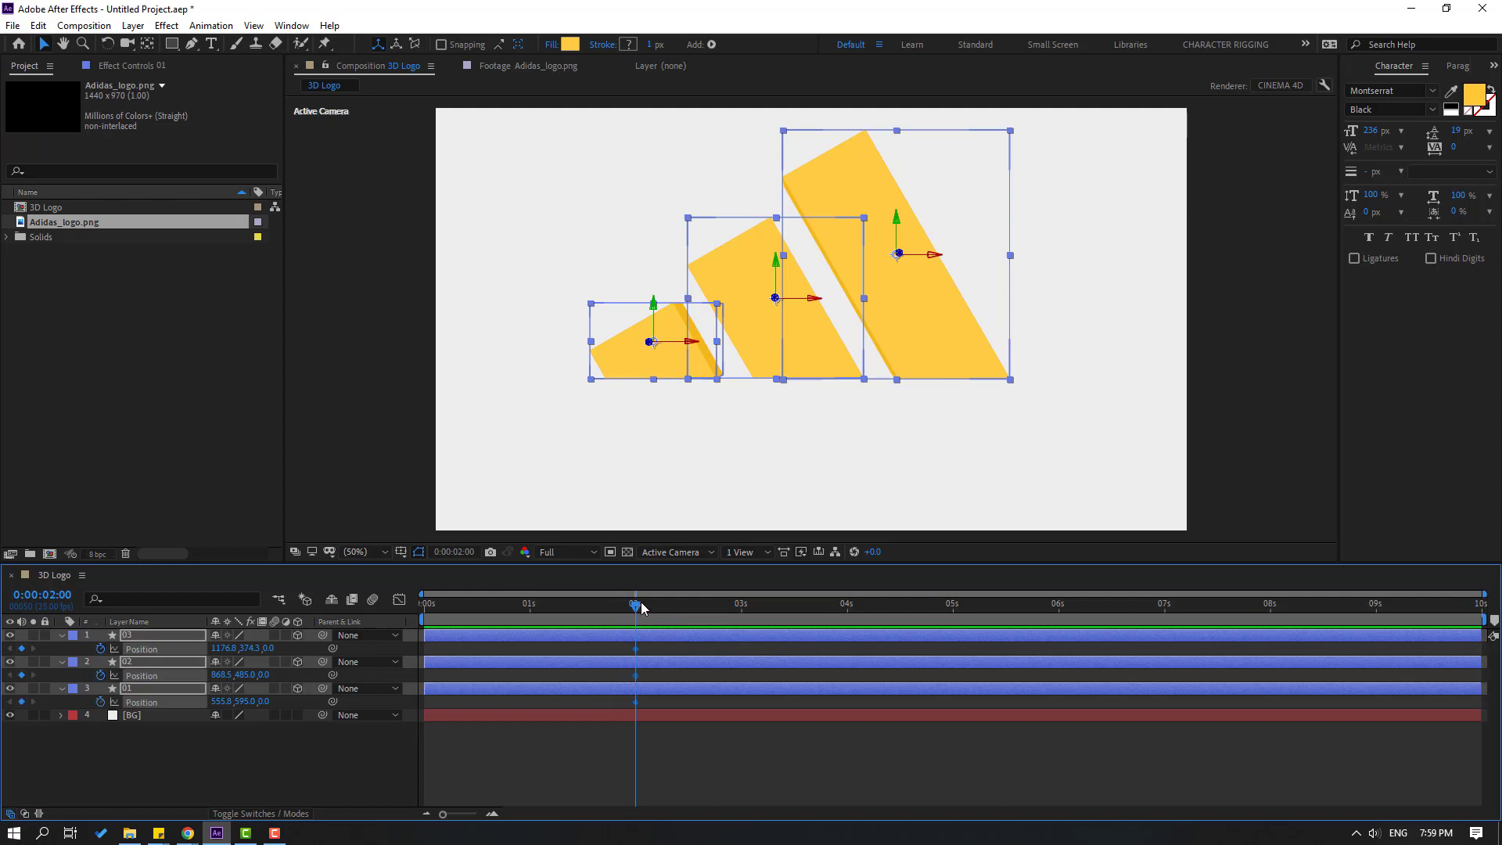
left_click_drag(640, 609, 401, 618)
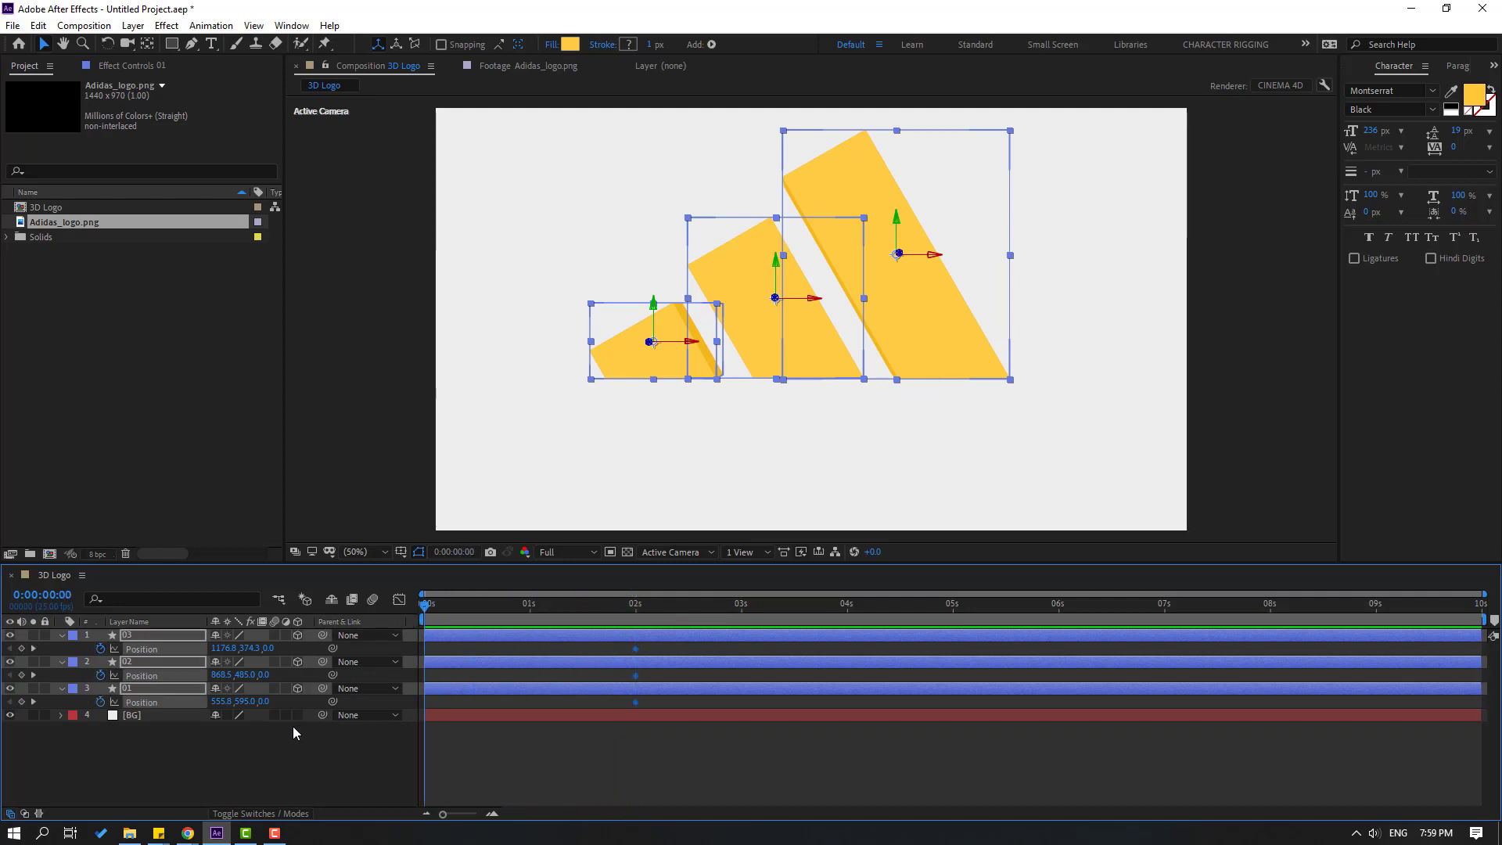
Step: Bring layers 01, 02 and 03 toward the camera in Z at 0:00:00:00 and set the preview resolution to Quarter
left_click_drag(278, 650, 530, 607)
left_click(567, 552)
left_click(568, 643)
left_click(577, 618)
Step: Apply Easy Ease to all Position keyframes of layers 01, 02 and 03
left_click_drag(653, 646, 422, 706)
right_click(425, 701)
mouse_move(500, 688)
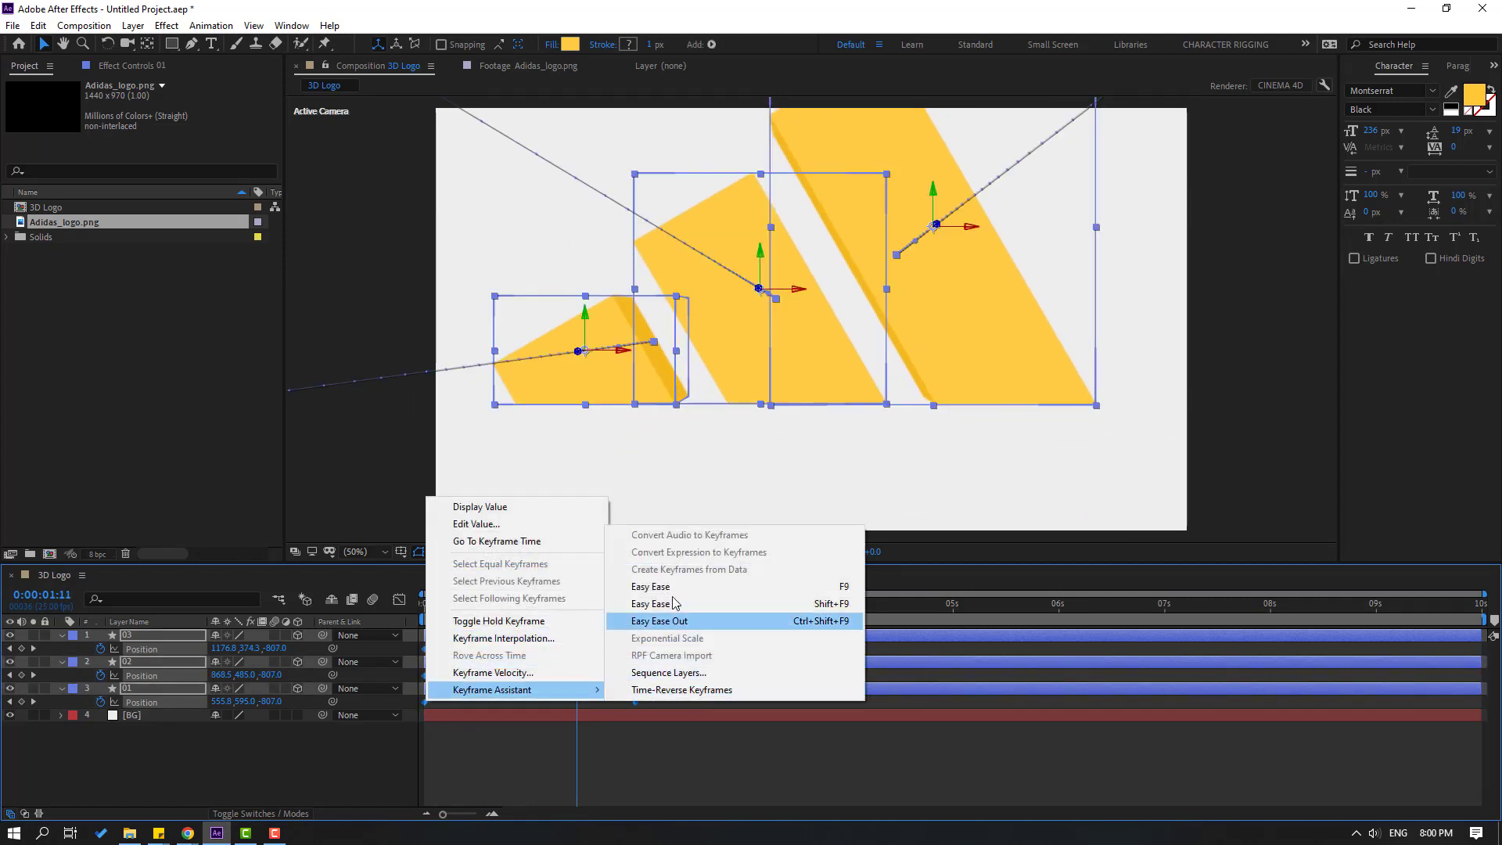
left_click(663, 590)
Step: Reshape the Position speed curves to peak early and slow gradually toward 0:00:02:00, and preview the motion
left_click(400, 600)
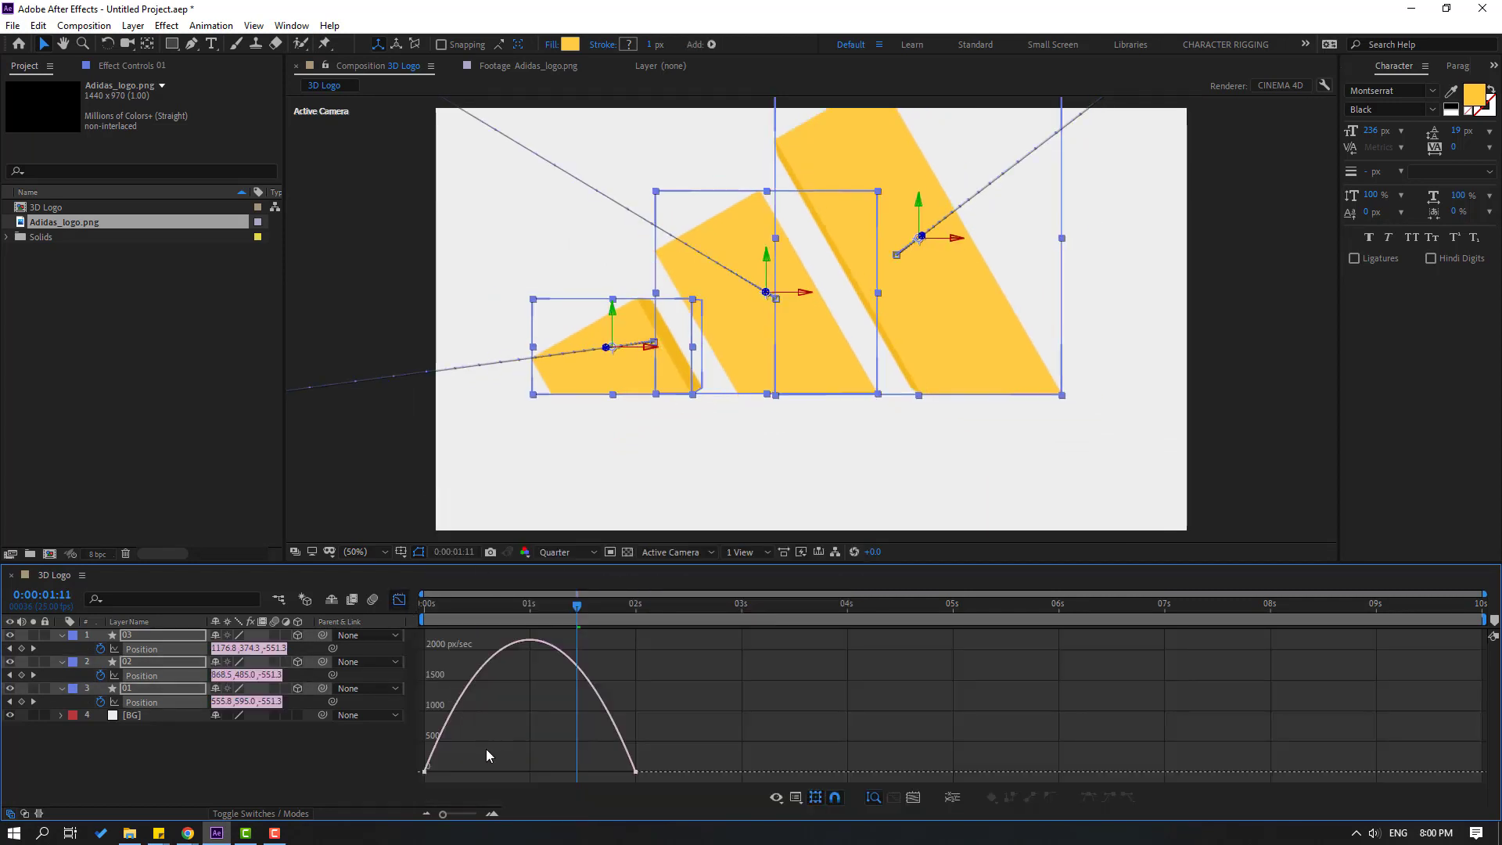
left_click_drag(599, 769, 552, 768)
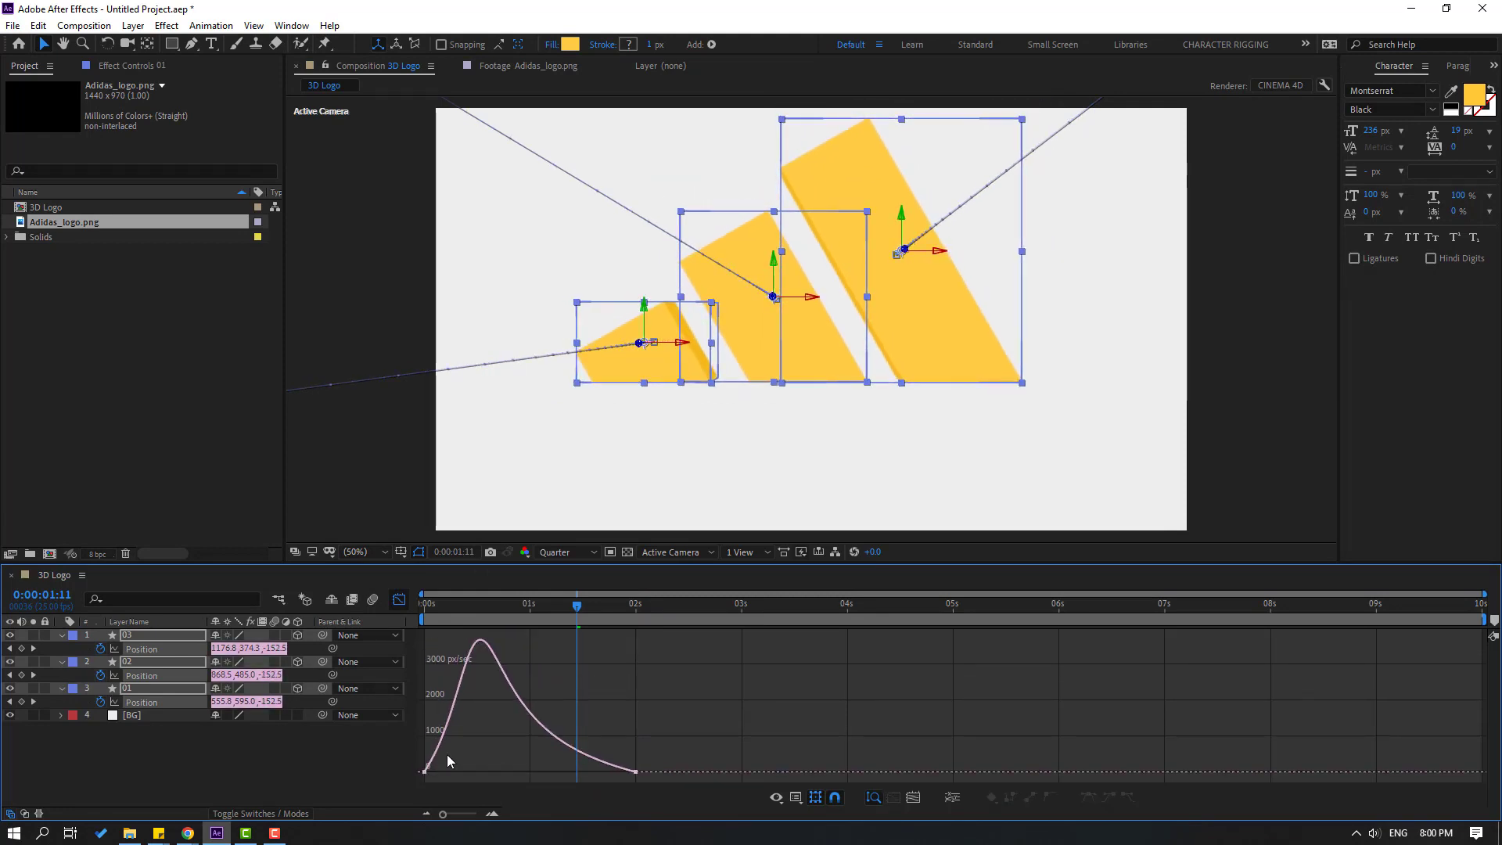
left_click_drag(459, 768, 442, 766)
key("space")
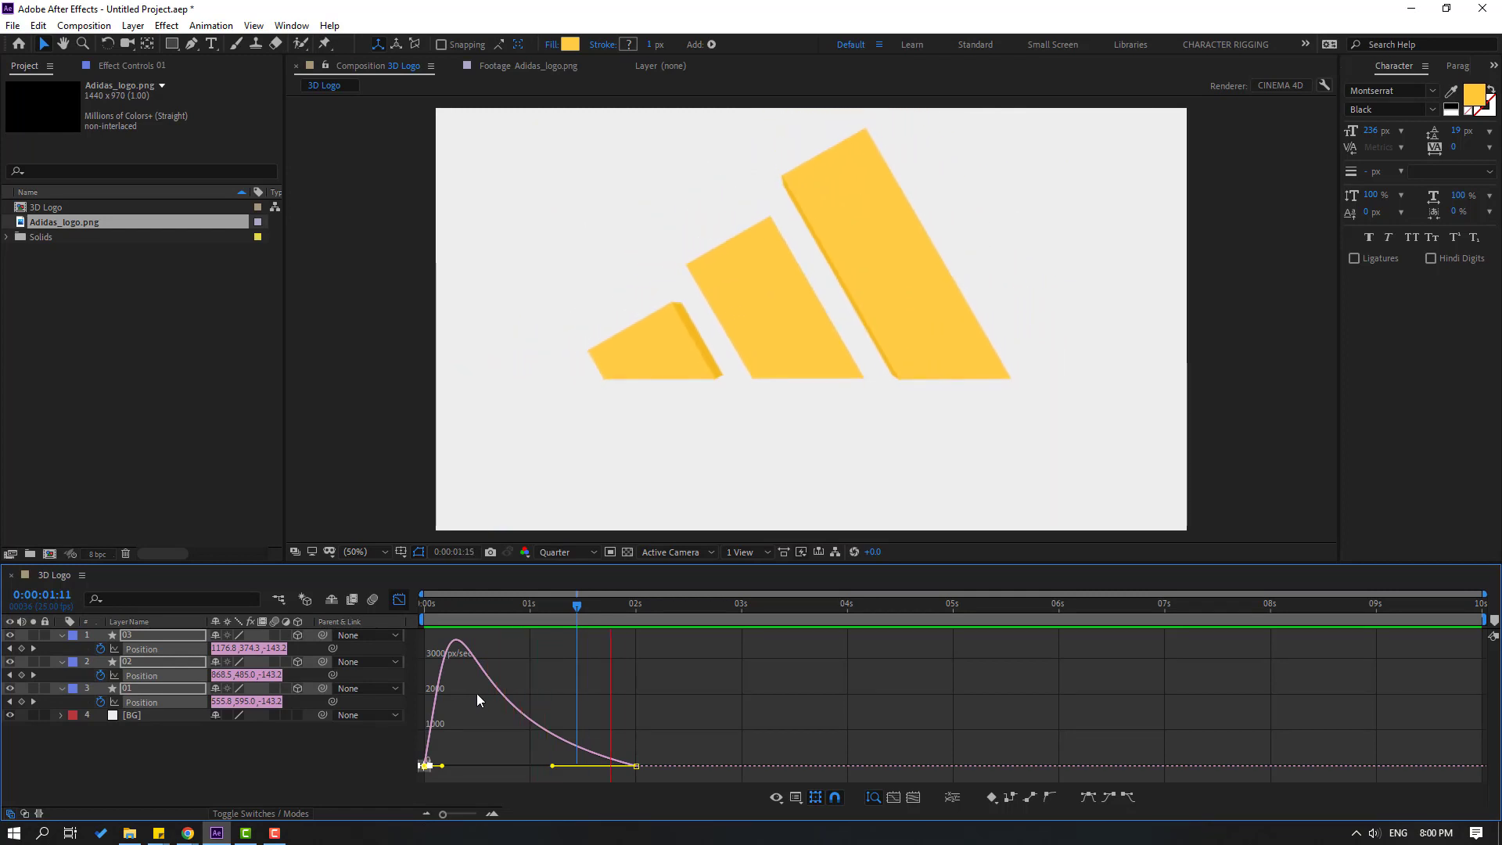
key("space")
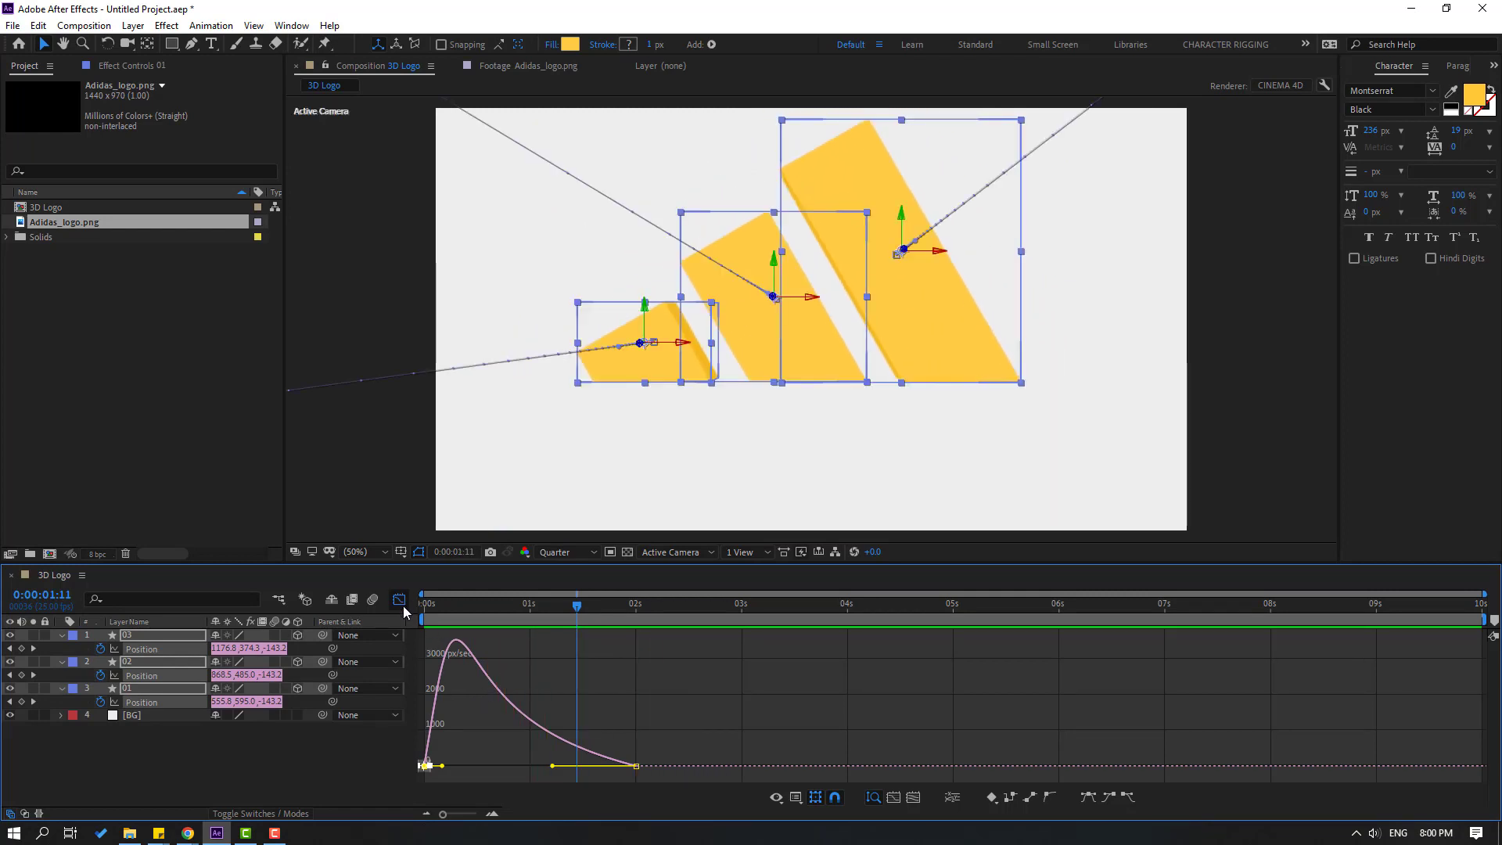
left_click(400, 601)
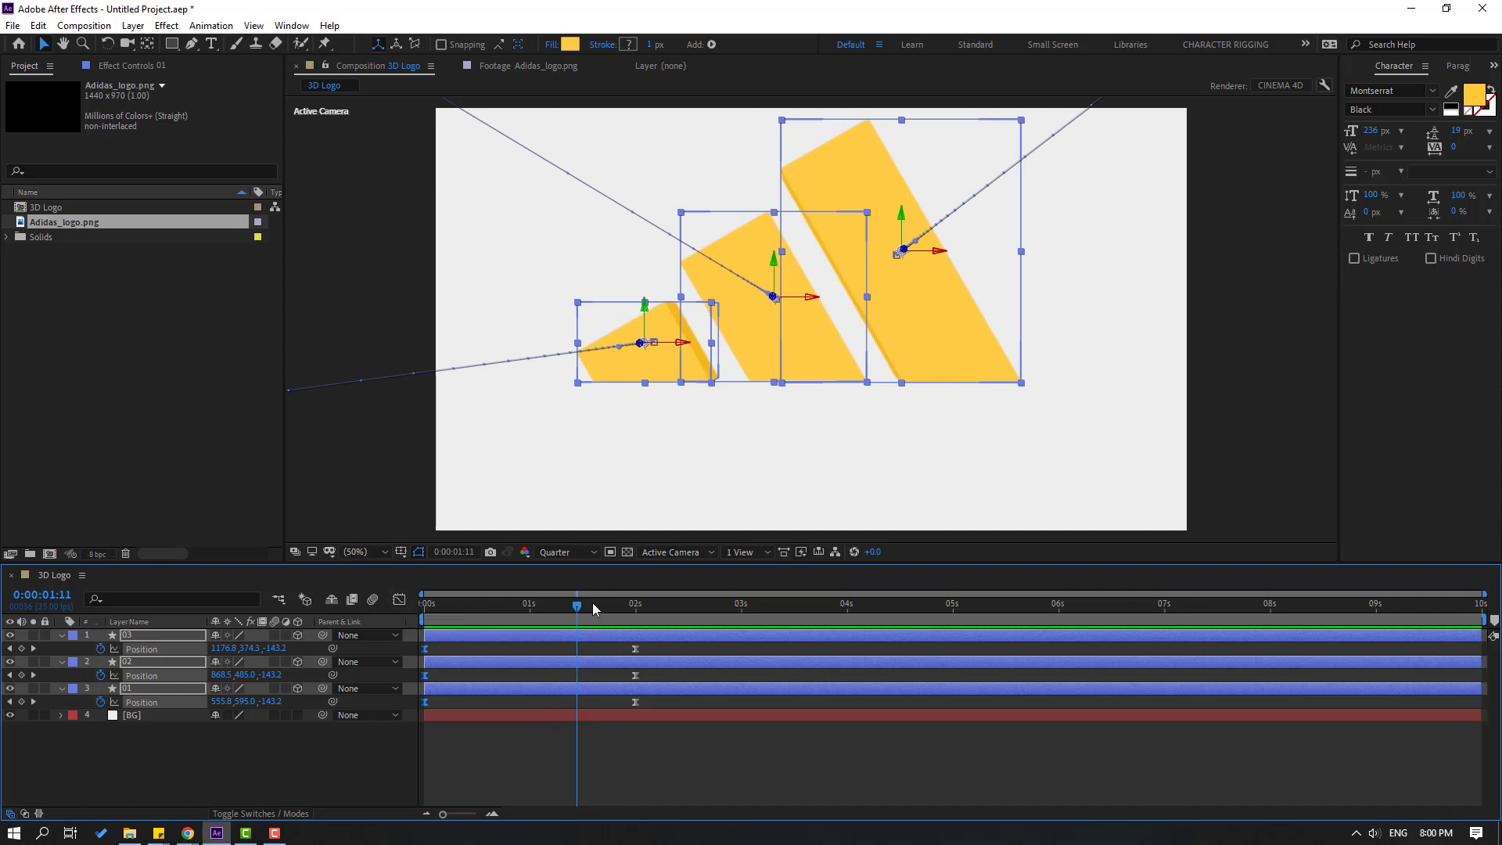
Step: Add X, Y and Z Rotation keyframes to layers 01, 02 and 03 at 0:00:02:00
left_click_drag(606, 602, 635, 608)
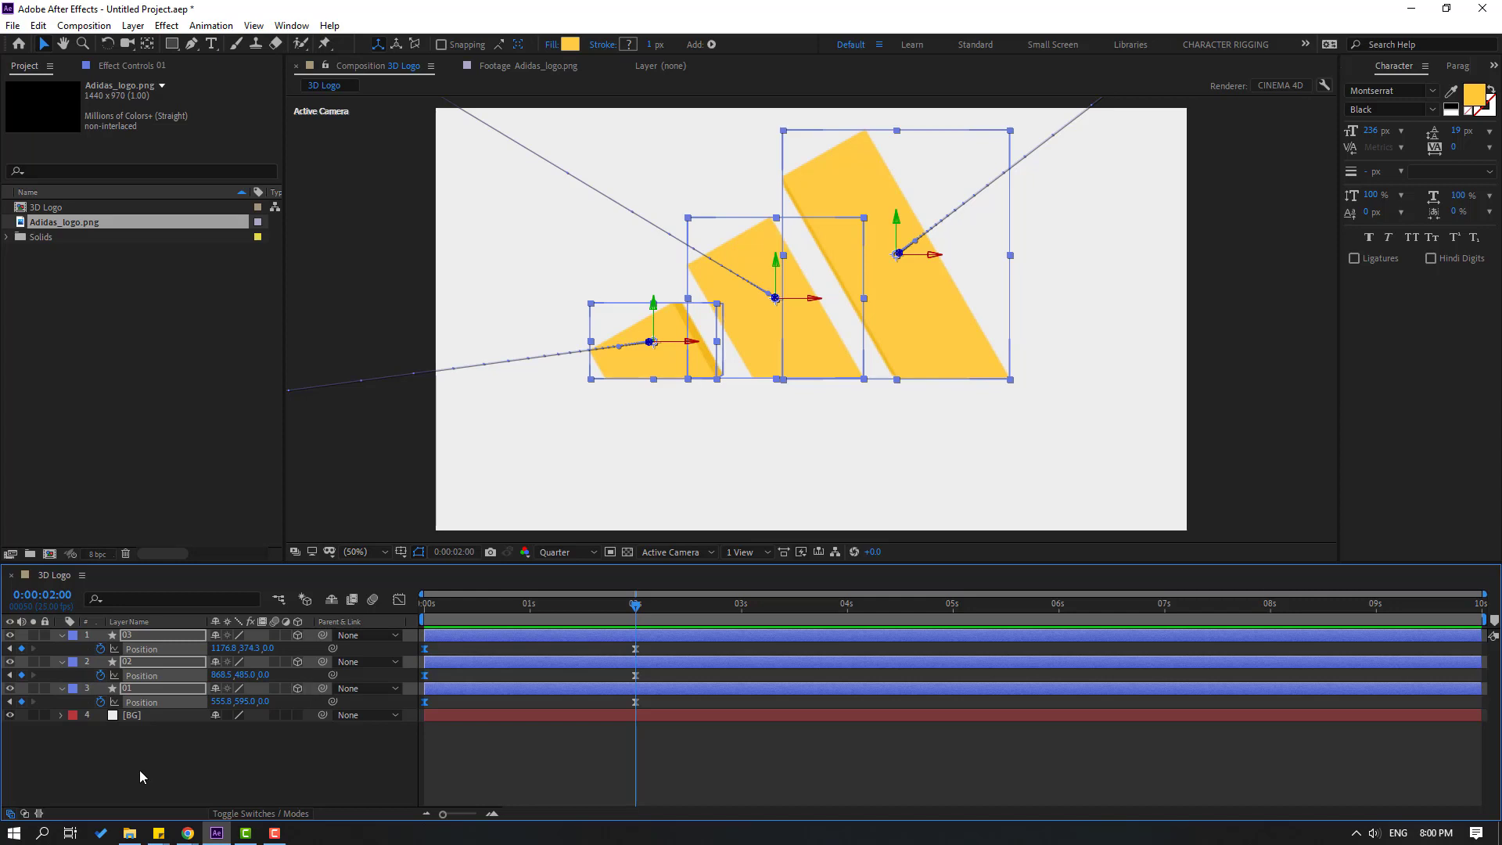
key("r")
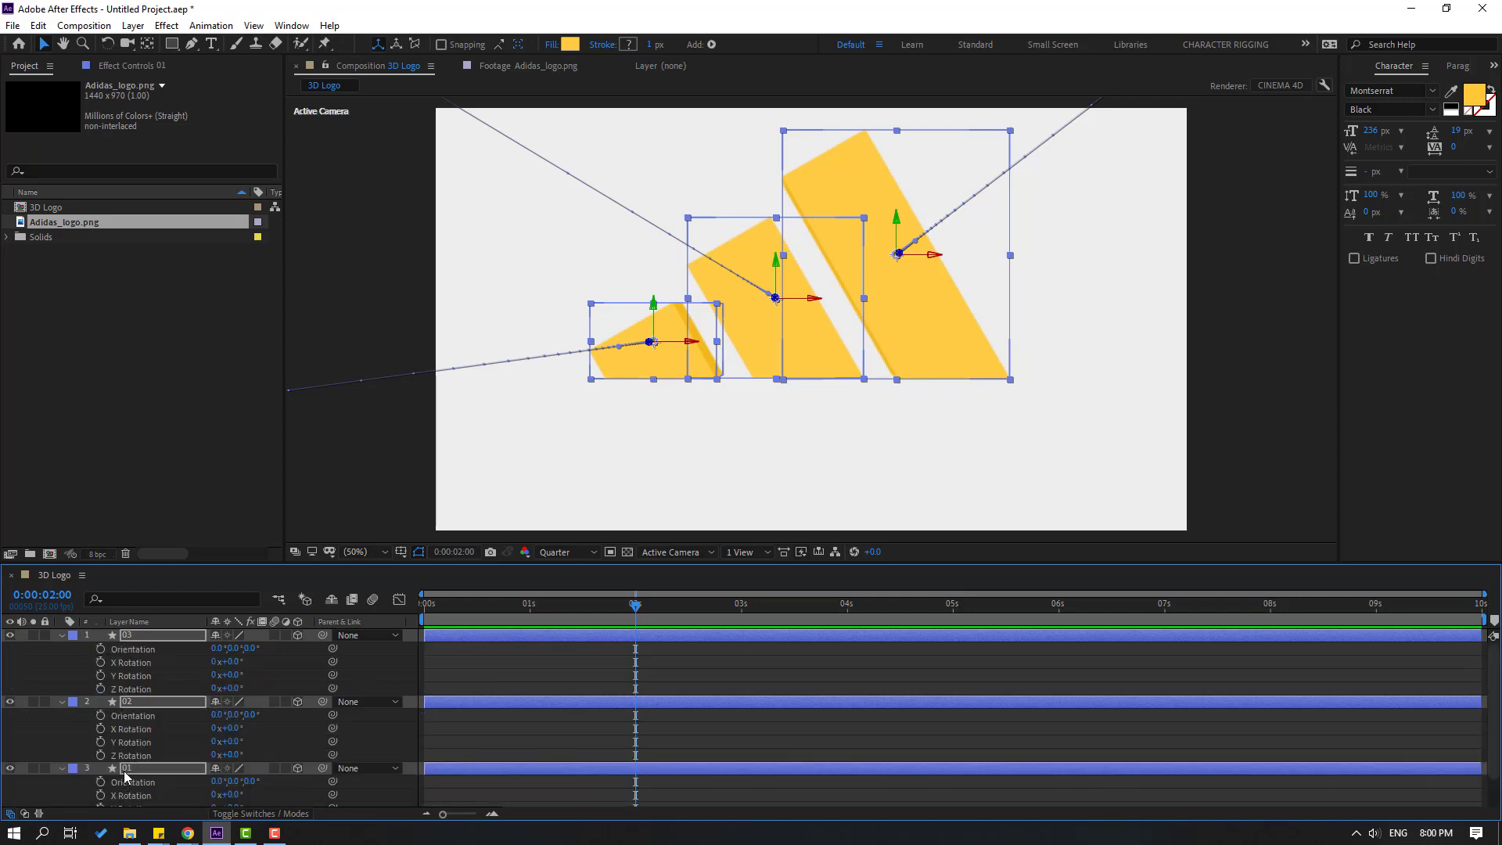
left_click(100, 663)
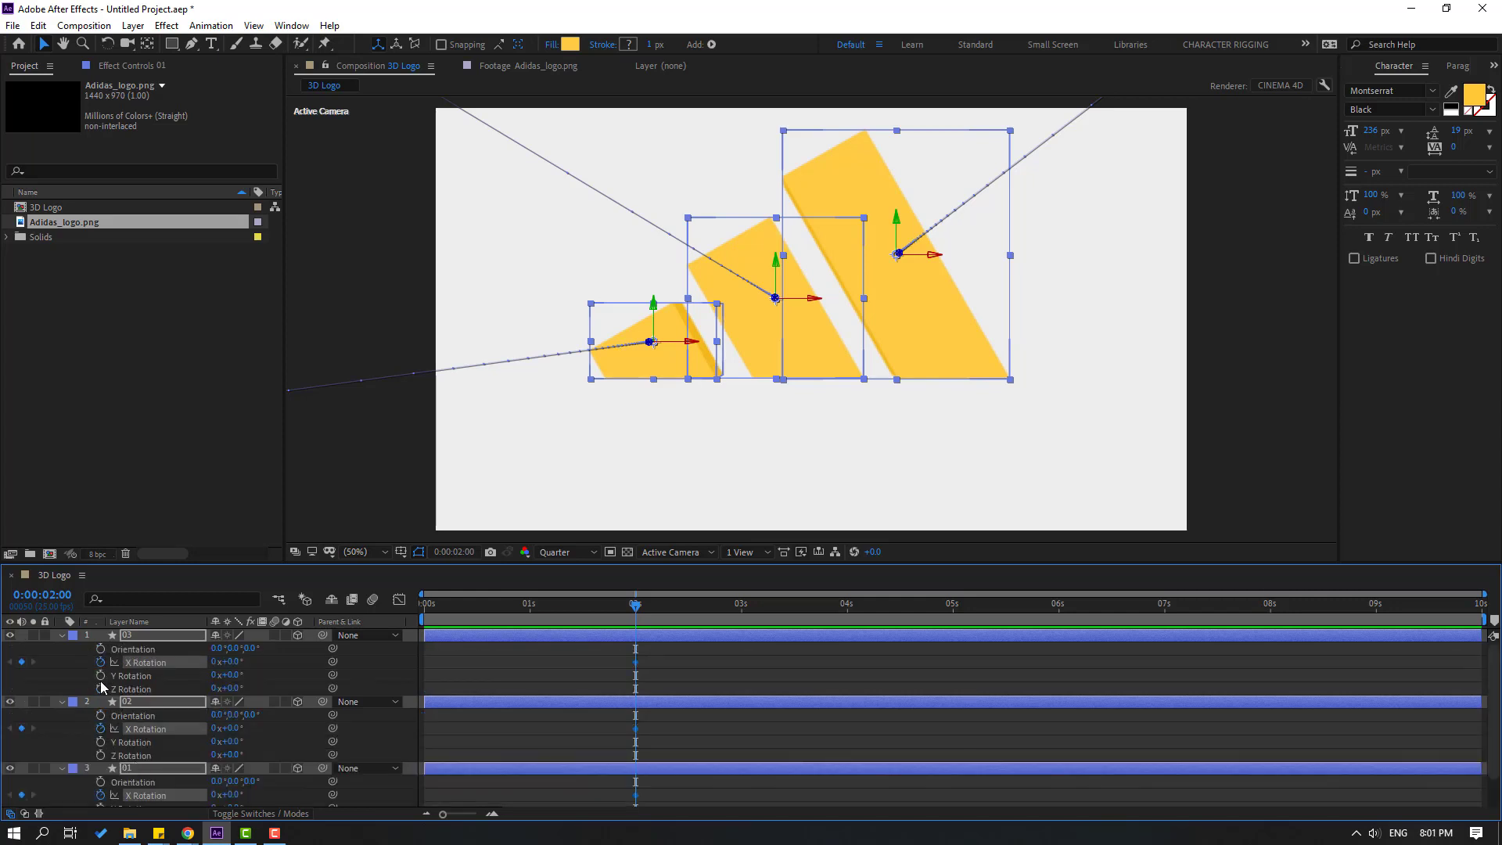
left_click(100, 675)
left_click(100, 688)
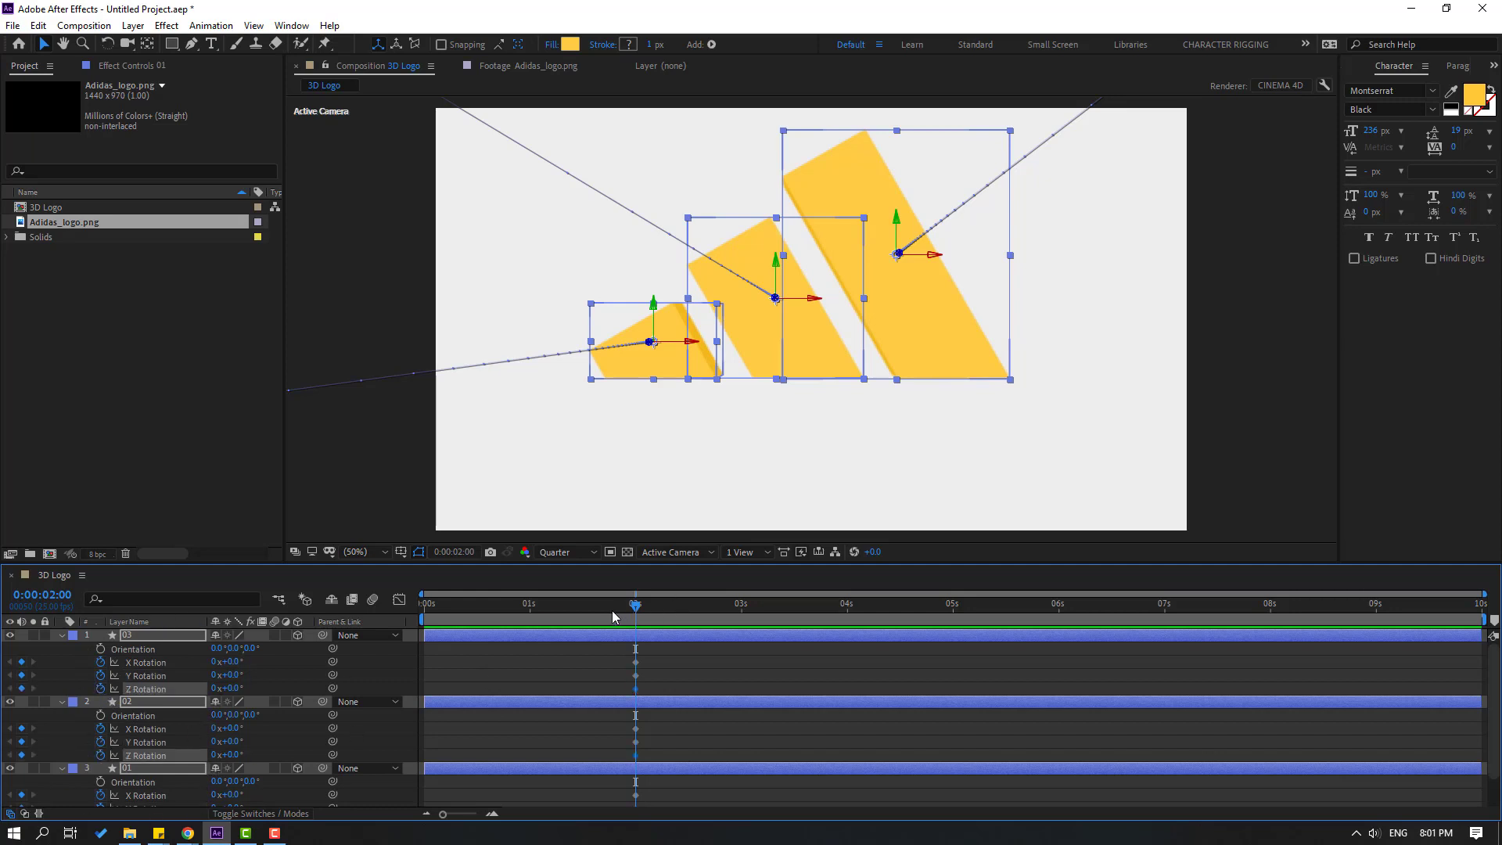
Step: At 0:00:00:21, rotate layer 03 to X -23°, Y 43°, Z -15° and layer 02 to X 44°, Y -20°, Z 18°
left_click_drag(613, 617, 511, 613)
left_click(527, 660)
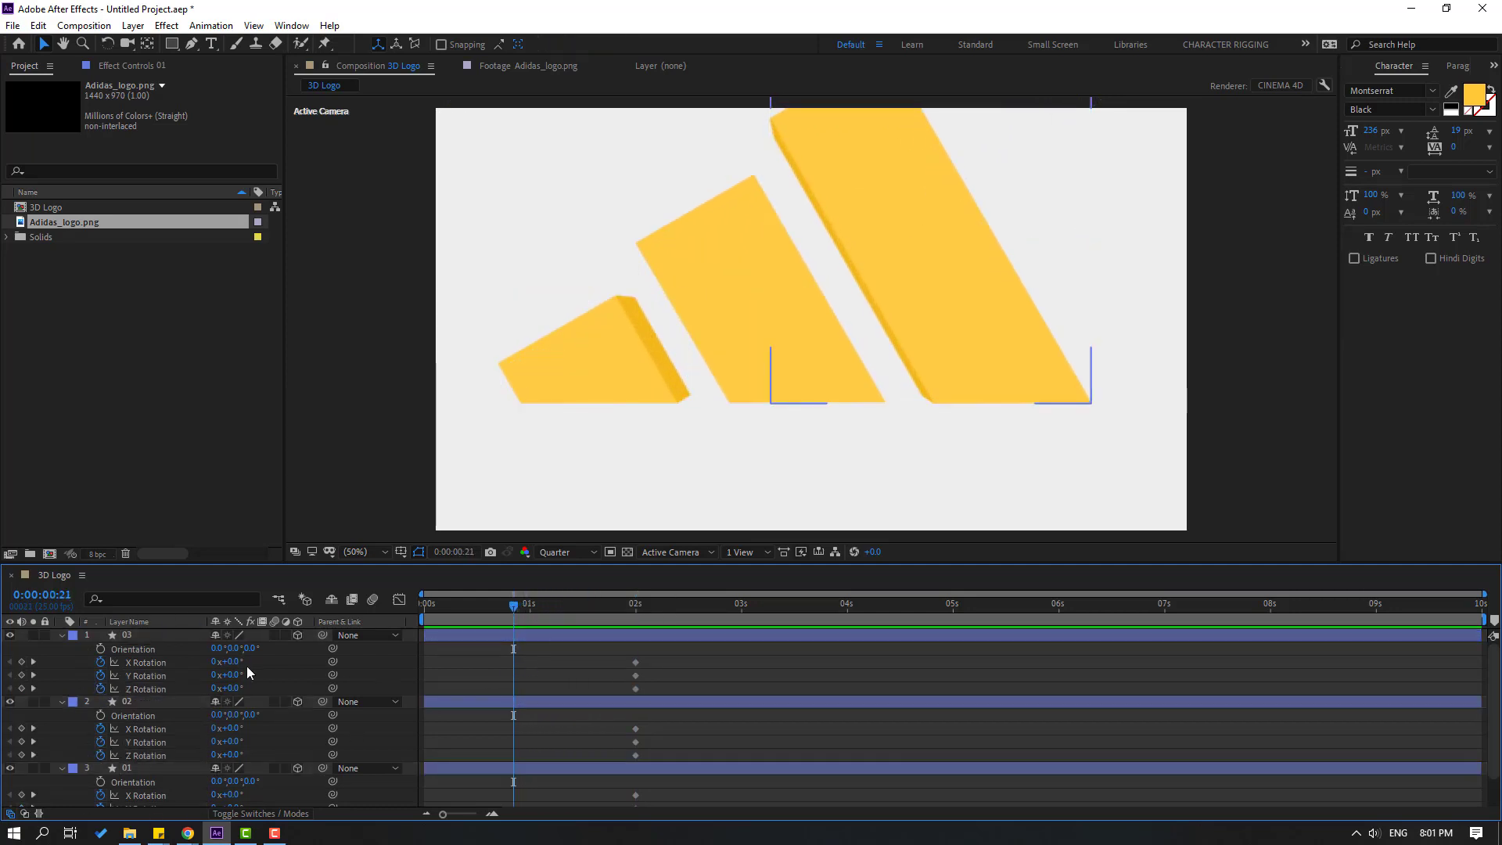
mouse_move(233, 677)
left_mouse_down()
mouse_move(256, 680)
mouse_move(222, 689)
mouse_move(241, 661)
mouse_move(226, 674)
left_mouse_up()
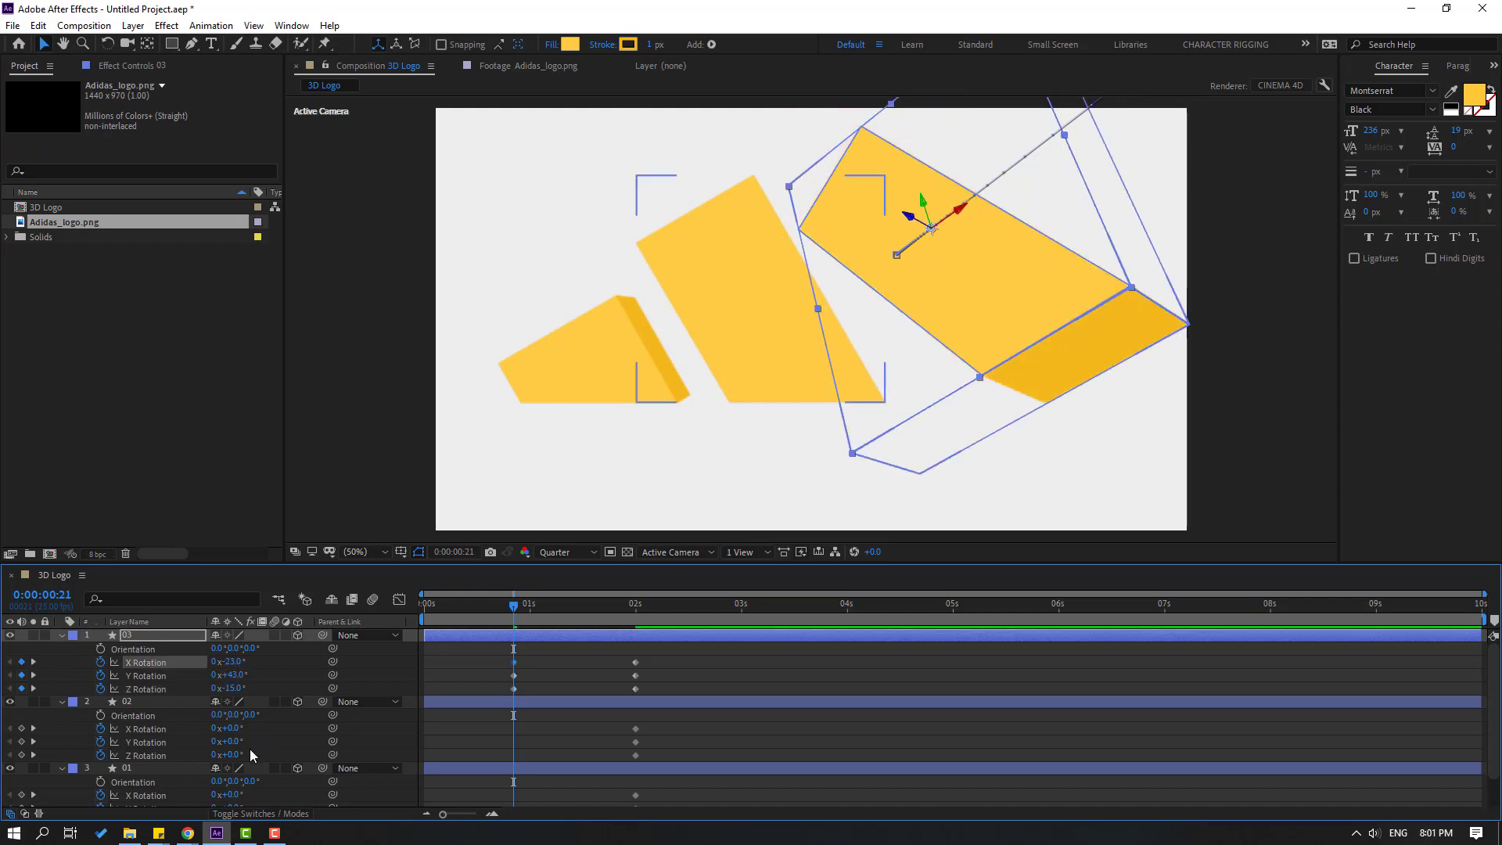
mouse_move(233, 740)
left_mouse_down()
mouse_move(240, 730)
mouse_move(243, 755)
mouse_move(230, 742)
mouse_move(253, 728)
left_mouse_up()
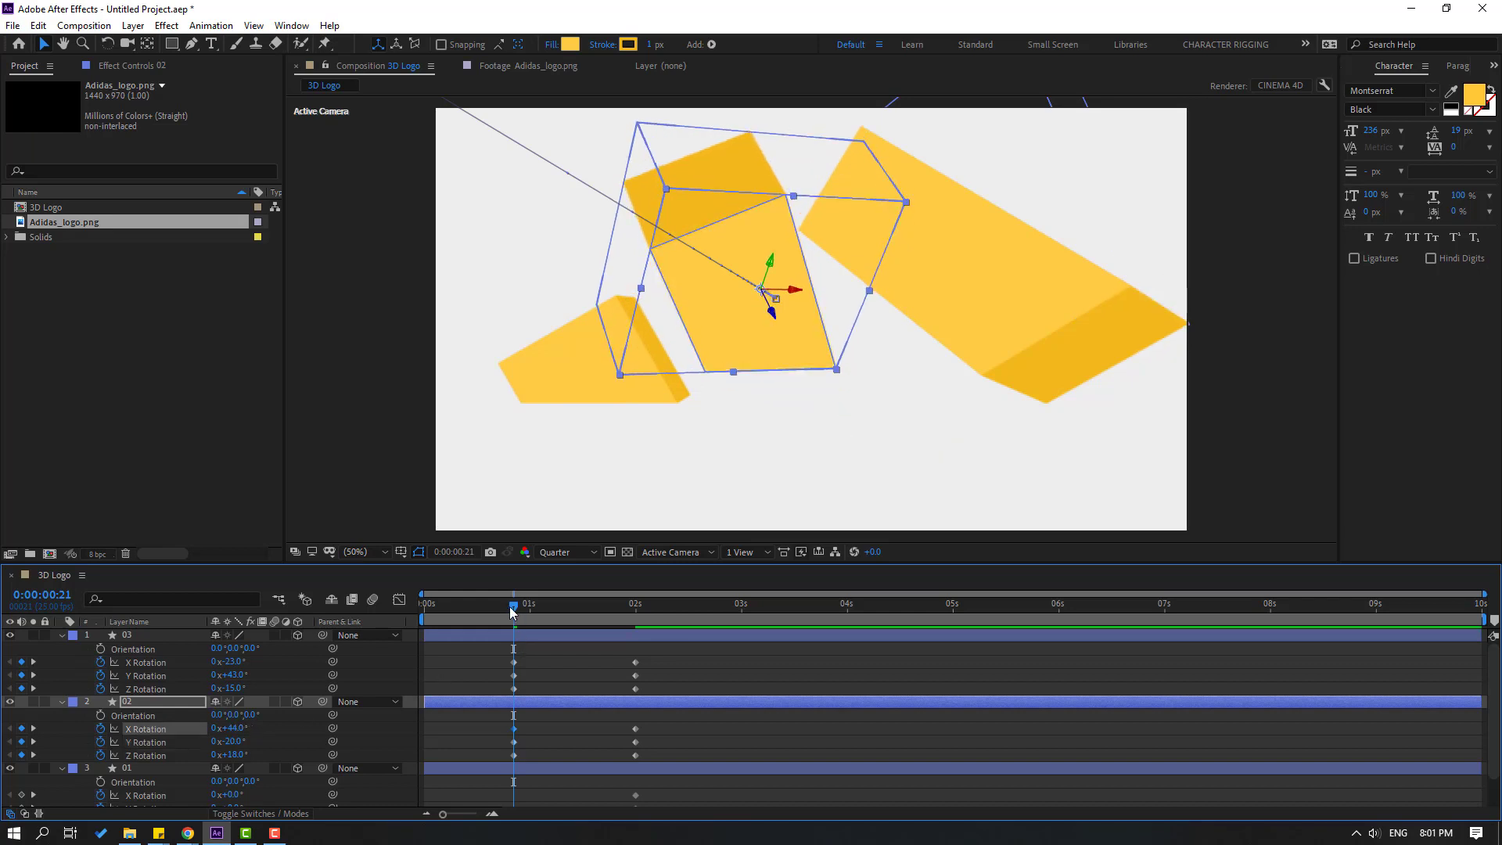
Step: Rotate layer 01 to X 22°, Y -1°, Z 35° at 0:00:00:21 and scrub through the rotation
mouse_move(509, 607)
left_mouse_down()
mouse_move(575, 616)
mouse_move(510, 616)
left_mouse_up()
scroll(468, 723, "down", 2)
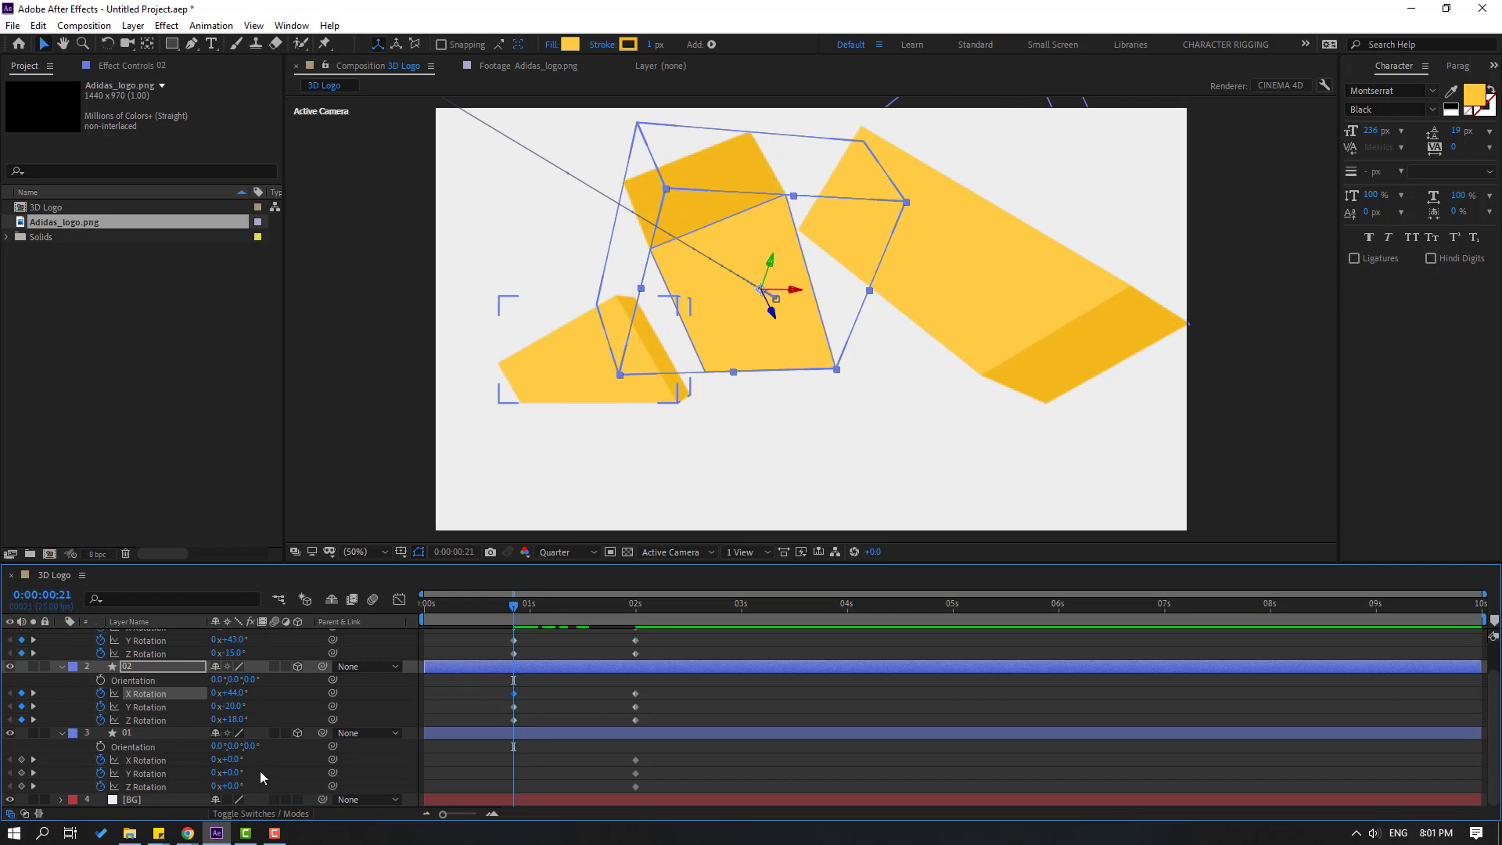
left_click_drag(235, 773, 261, 758)
left_click_drag(521, 607, 585, 614)
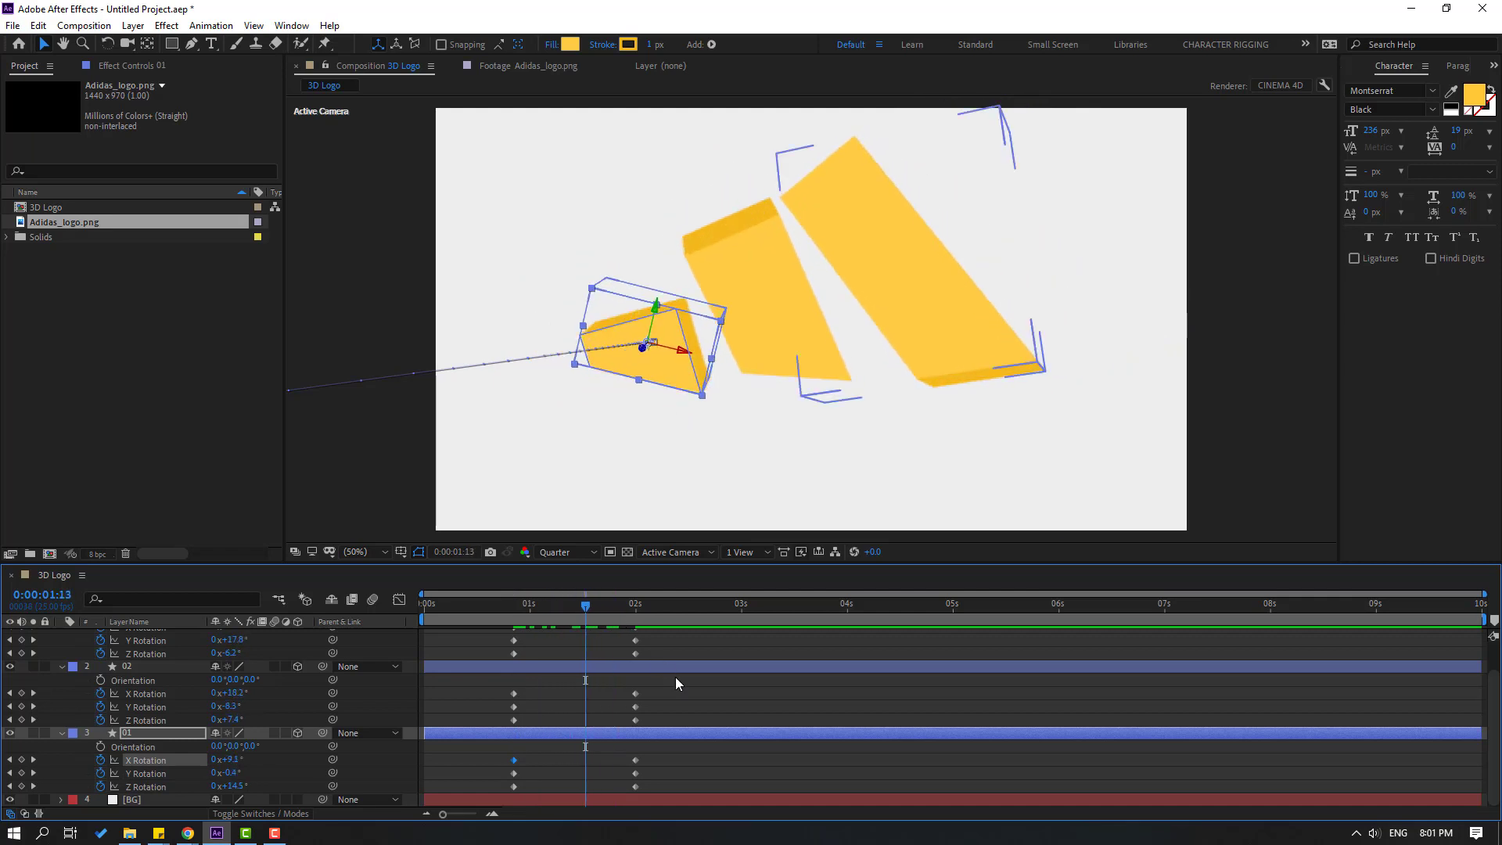
Step: Apply Easy Ease to every rotation keyframe of layers 01, 02 and 03 and show their speed graphs
scroll(675, 677, "up", 2)
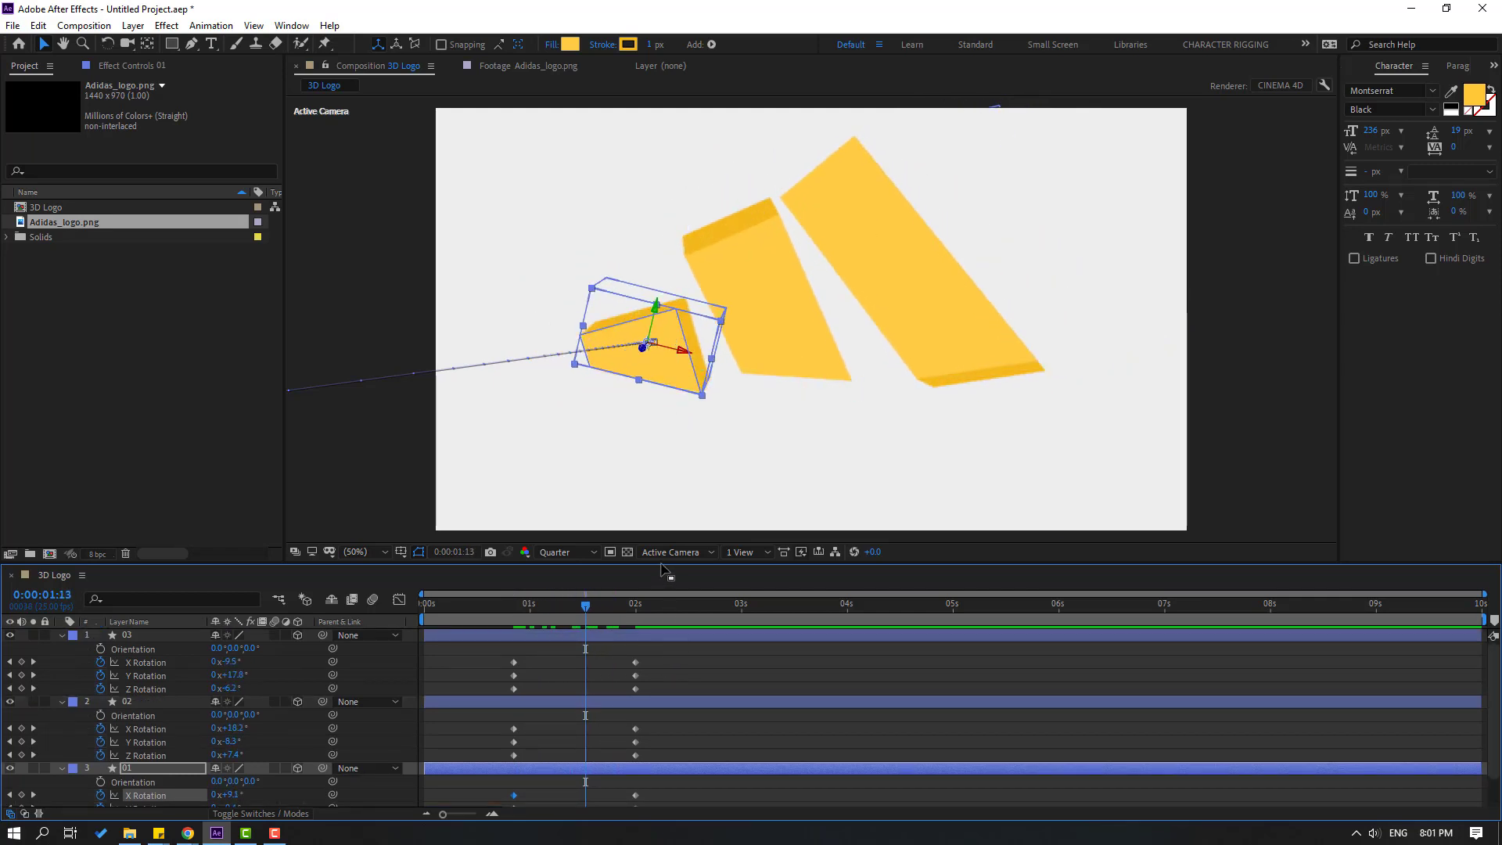
left_click_drag(663, 571, 664, 469)
left_click_drag(678, 563, 513, 729)
right_click(513, 730)
mouse_move(594, 718)
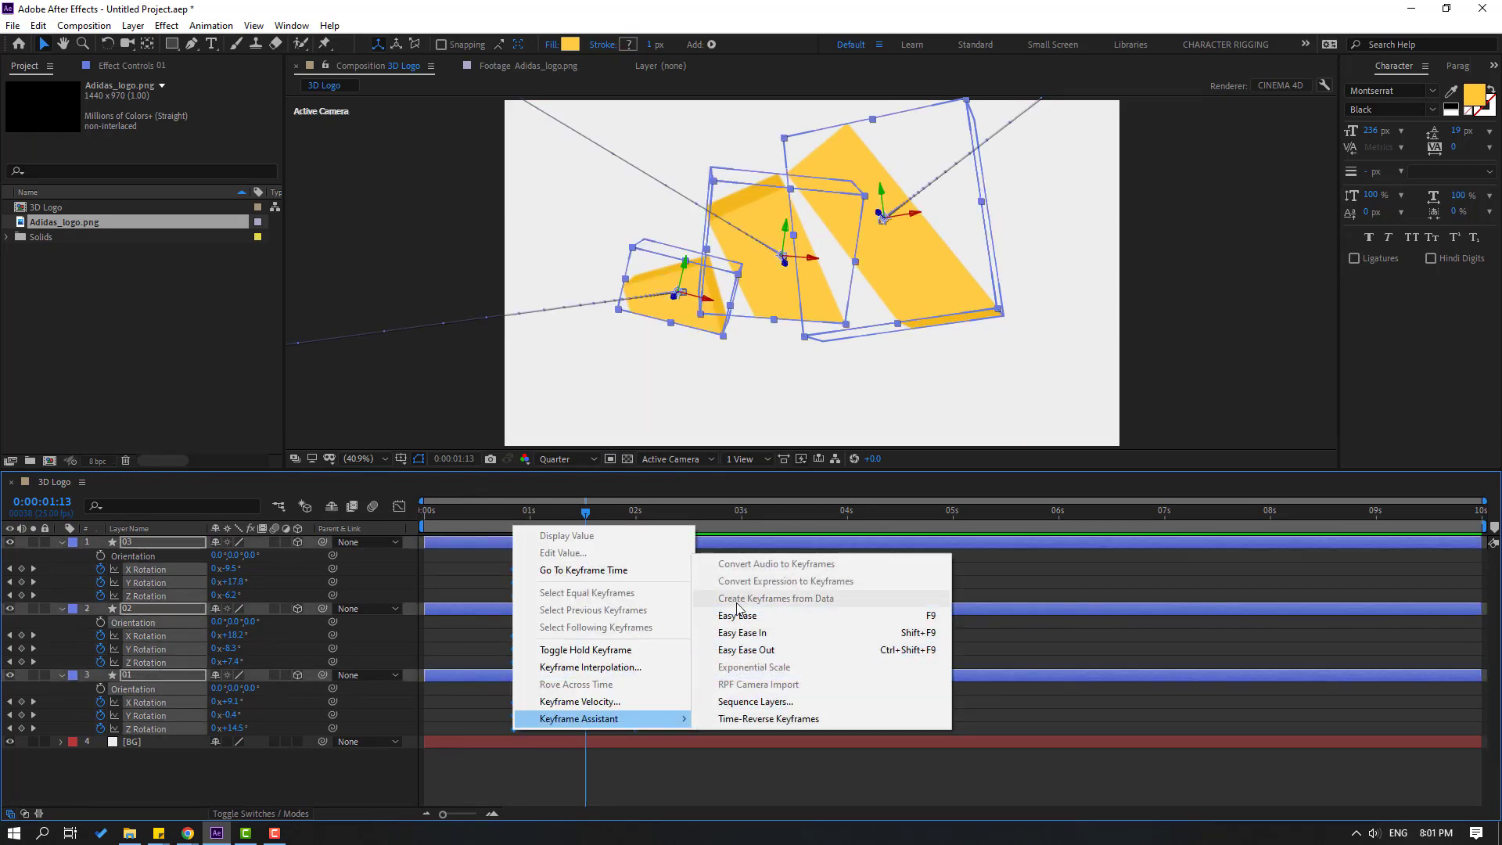
left_click(737, 615)
key("shift+F3")
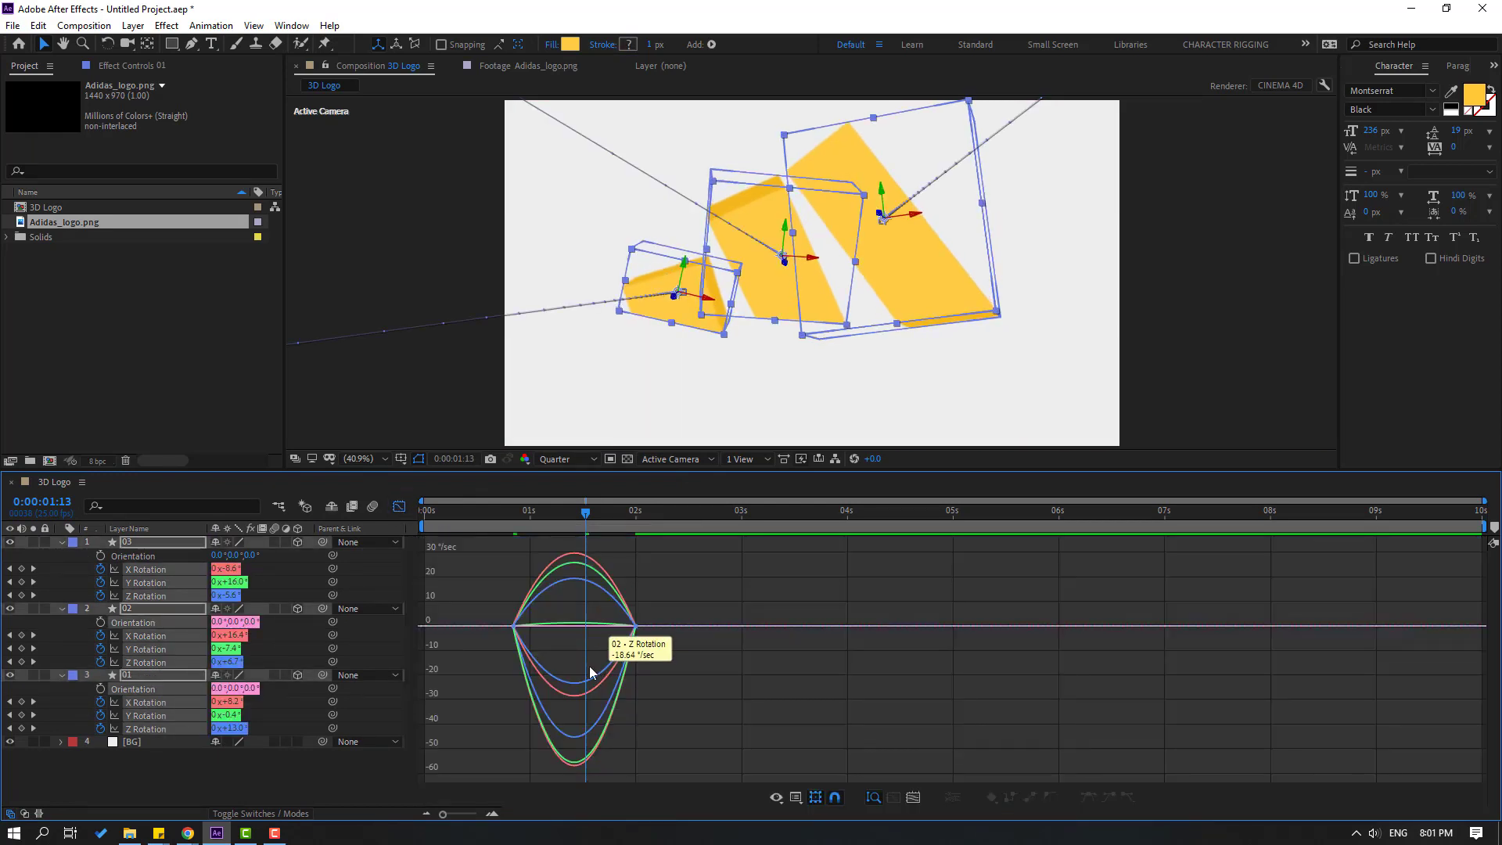
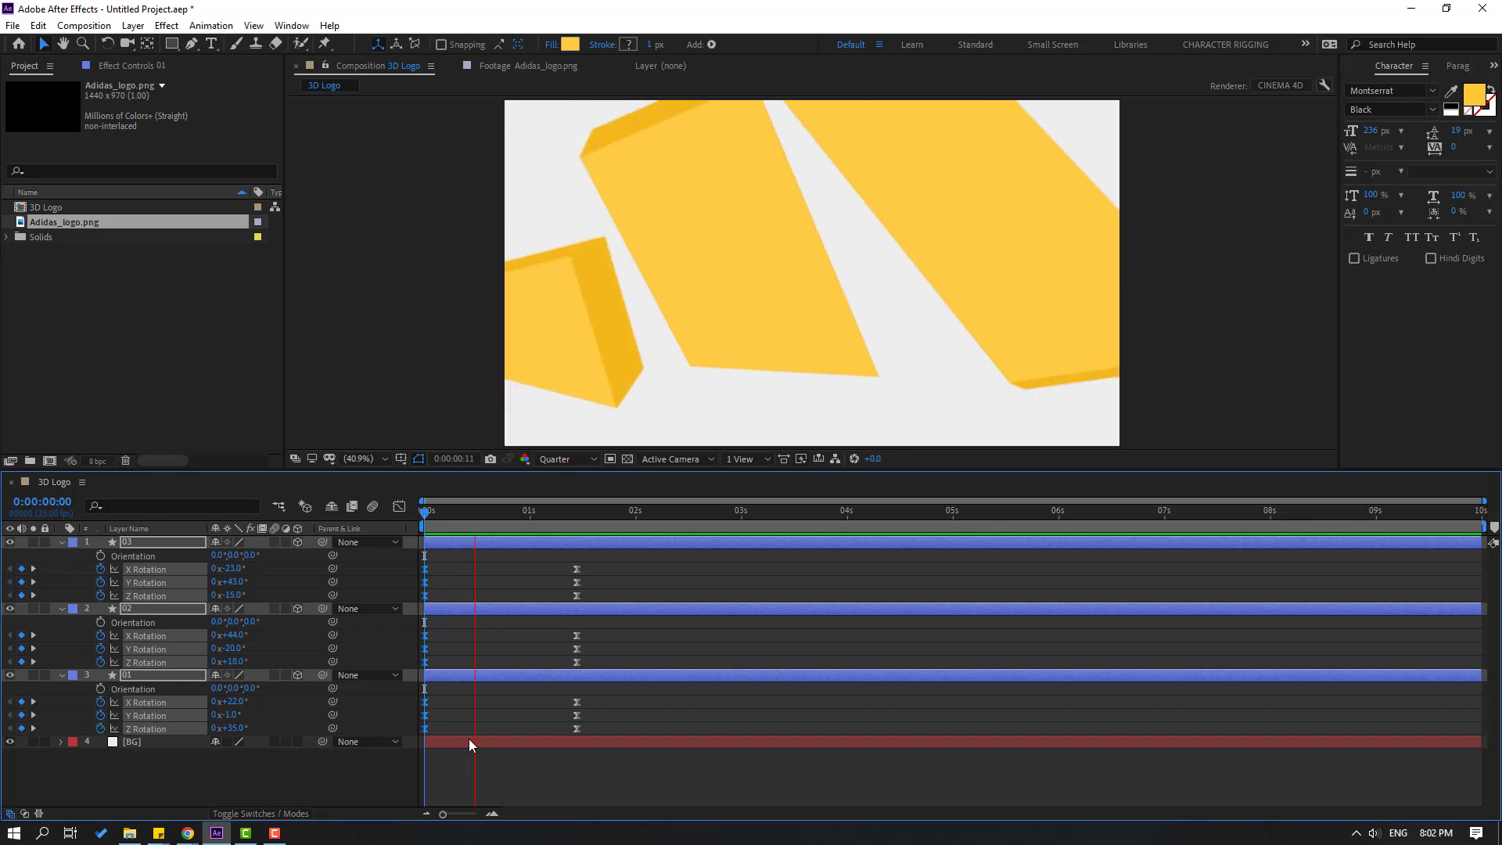
Step: Shift all rotation keyframes of the three stripe layers together so the first ones sit at 0:00:01:02
left_click_drag(620, 563, 491, 732)
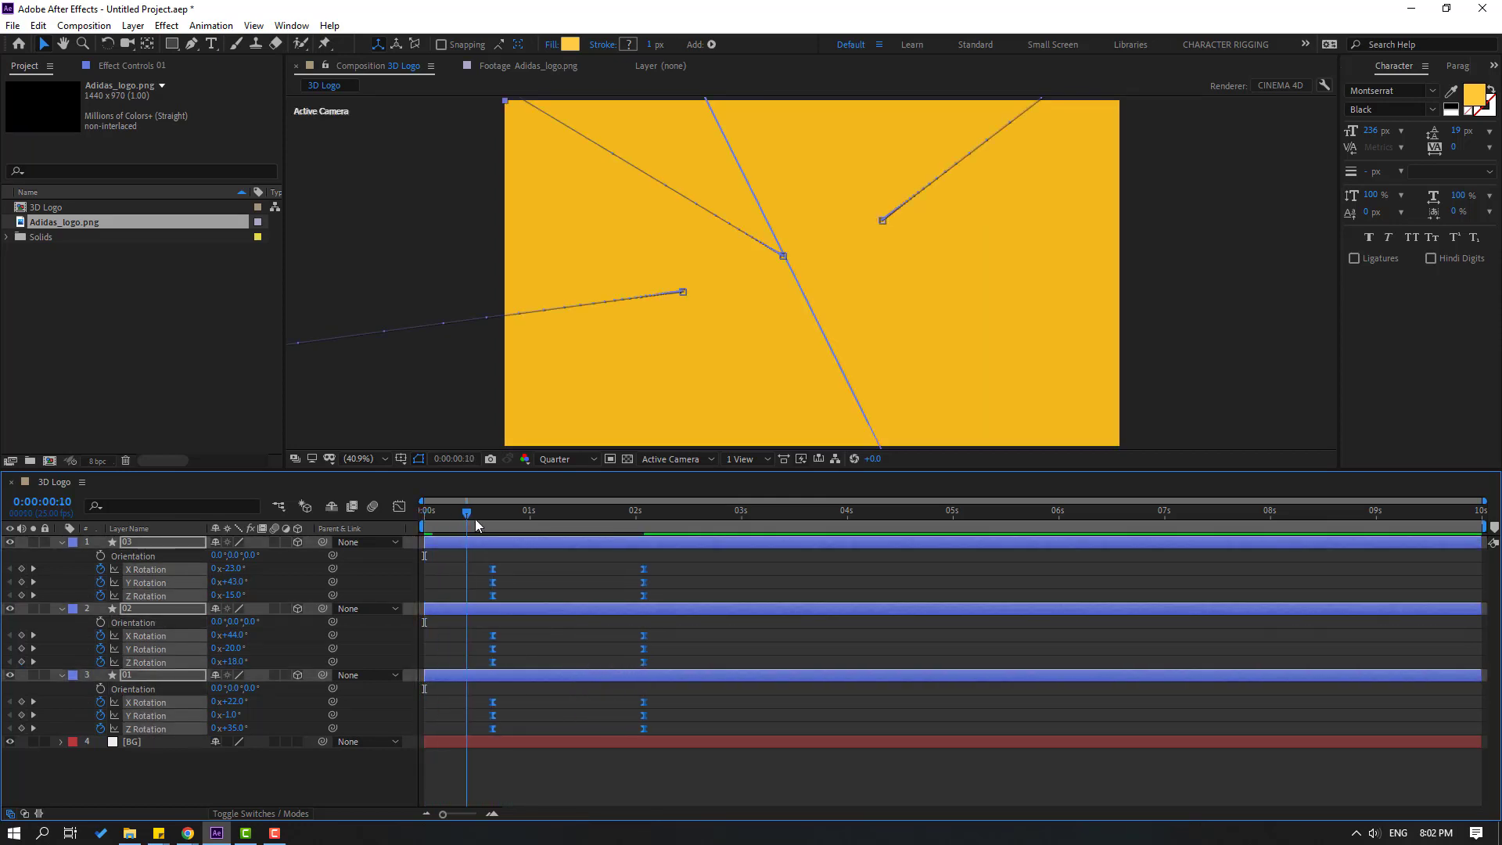
left_click_drag(456, 526, 539, 570)
left_click_drag(521, 518, 539, 517)
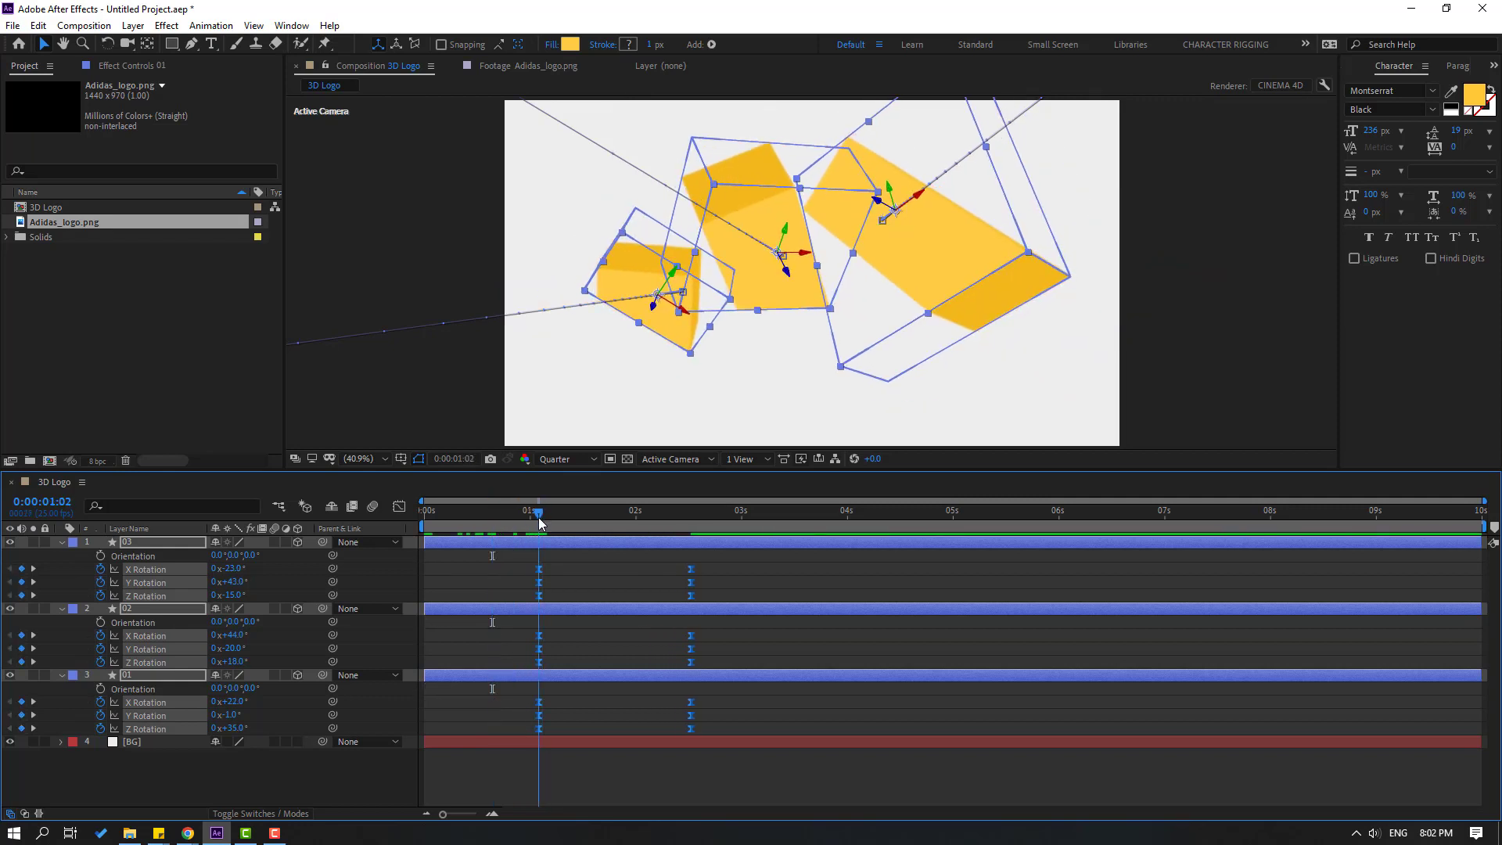
Step: At 0:00:01:02, set layer 01's rotation to X 19°, Y 2°, Z 70°, layer 02's to X 32°, Y 19°, Z 31°, and layer 03's Y to 75°
left_click(559, 786)
left_click_drag(231, 718, 271, 729)
mouse_move(251, 648)
left_mouse_down()
mouse_move(270, 648)
mouse_move(241, 661)
mouse_move(239, 646)
left_mouse_up()
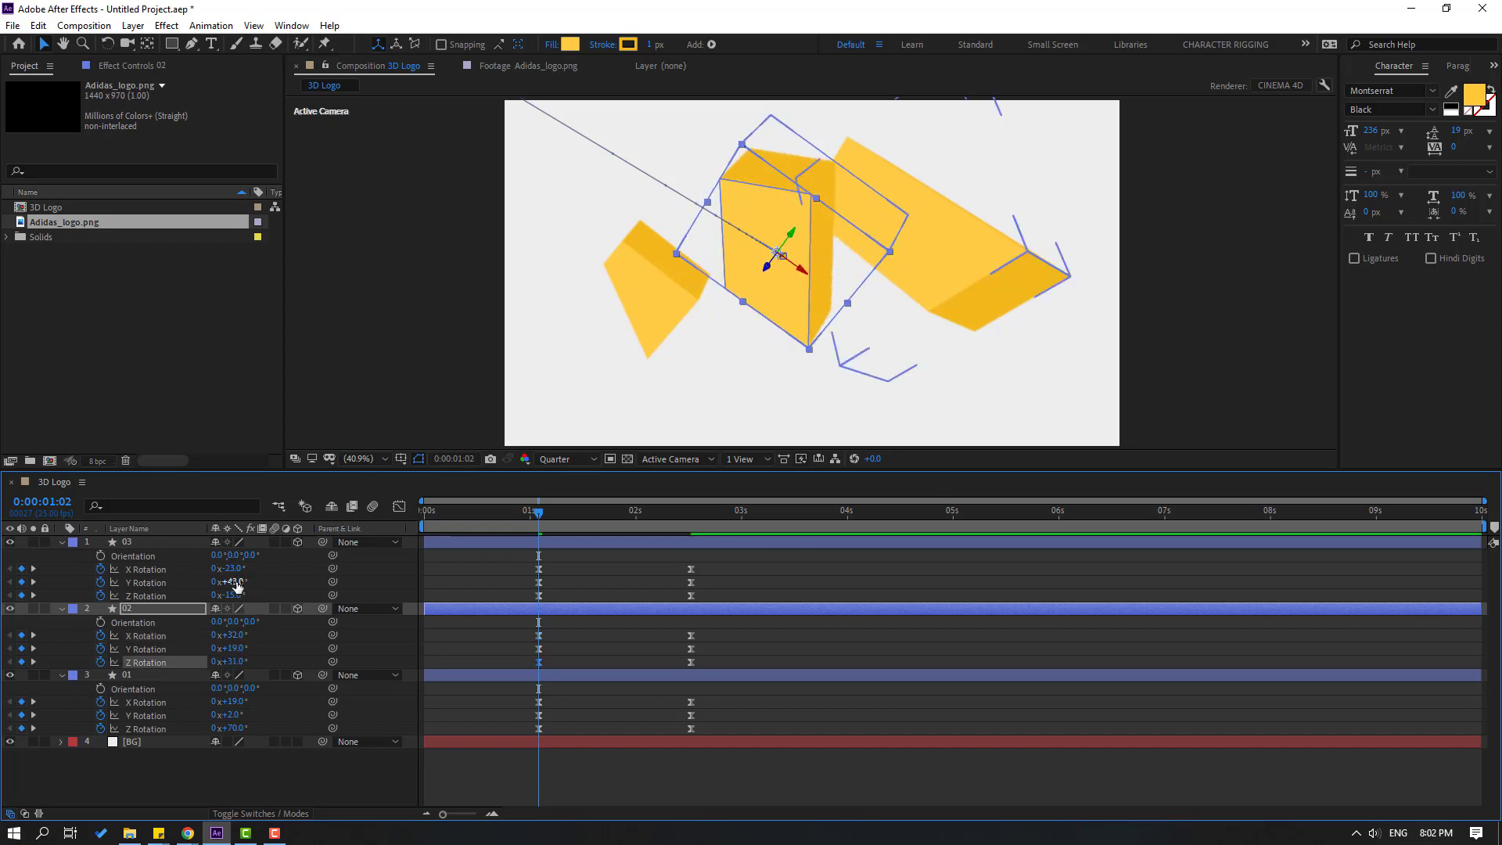
left_click_drag(233, 582, 258, 581)
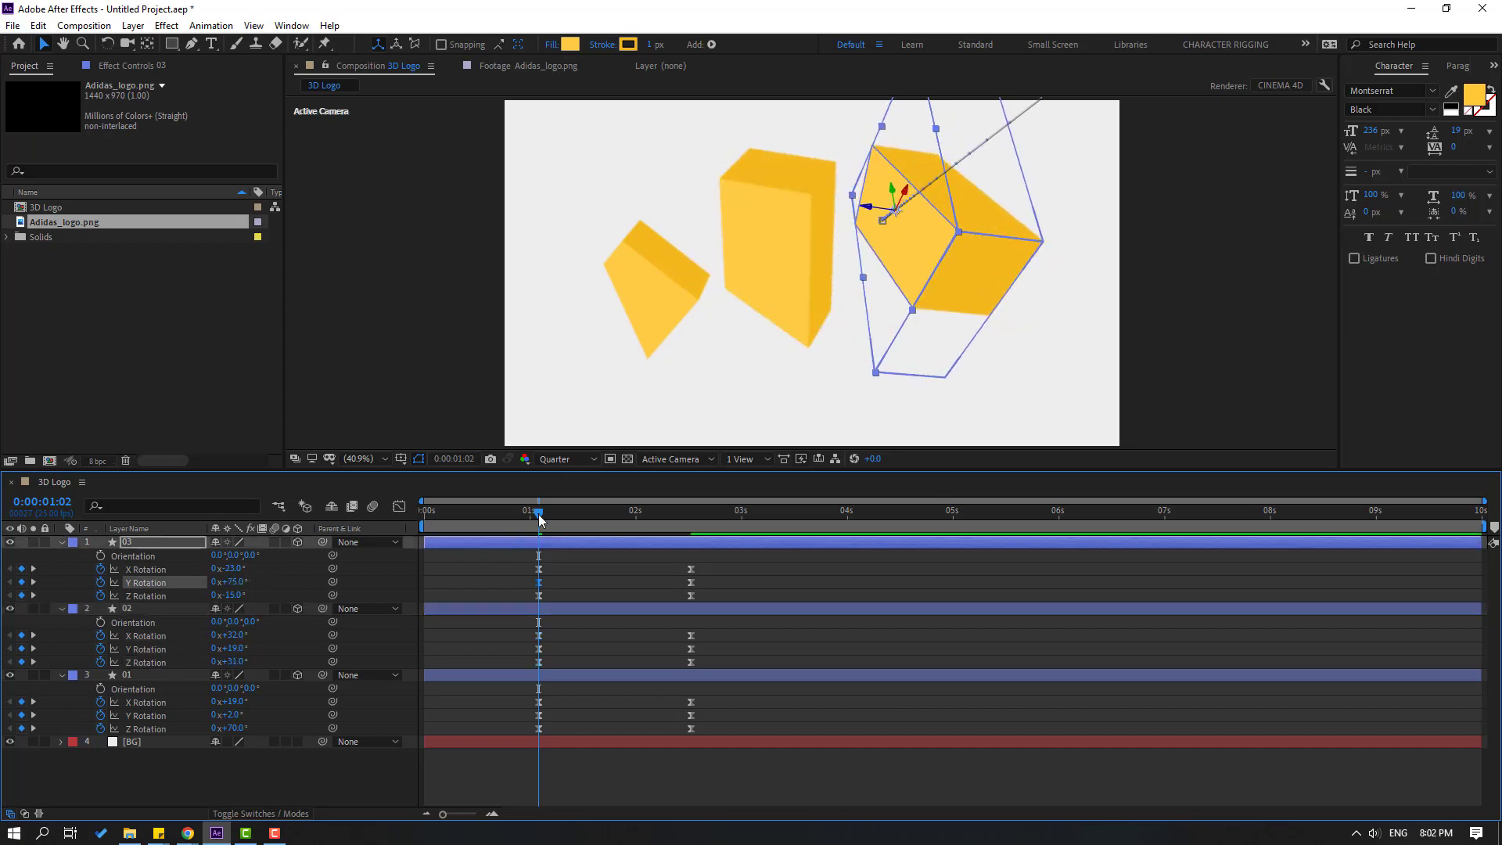
Step: Shift all rotation keyframes of the three layers back to start at 0:00:00:00 and preview the animation
left_click_drag(538, 512, 580, 552)
left_click_drag(709, 563, 423, 735)
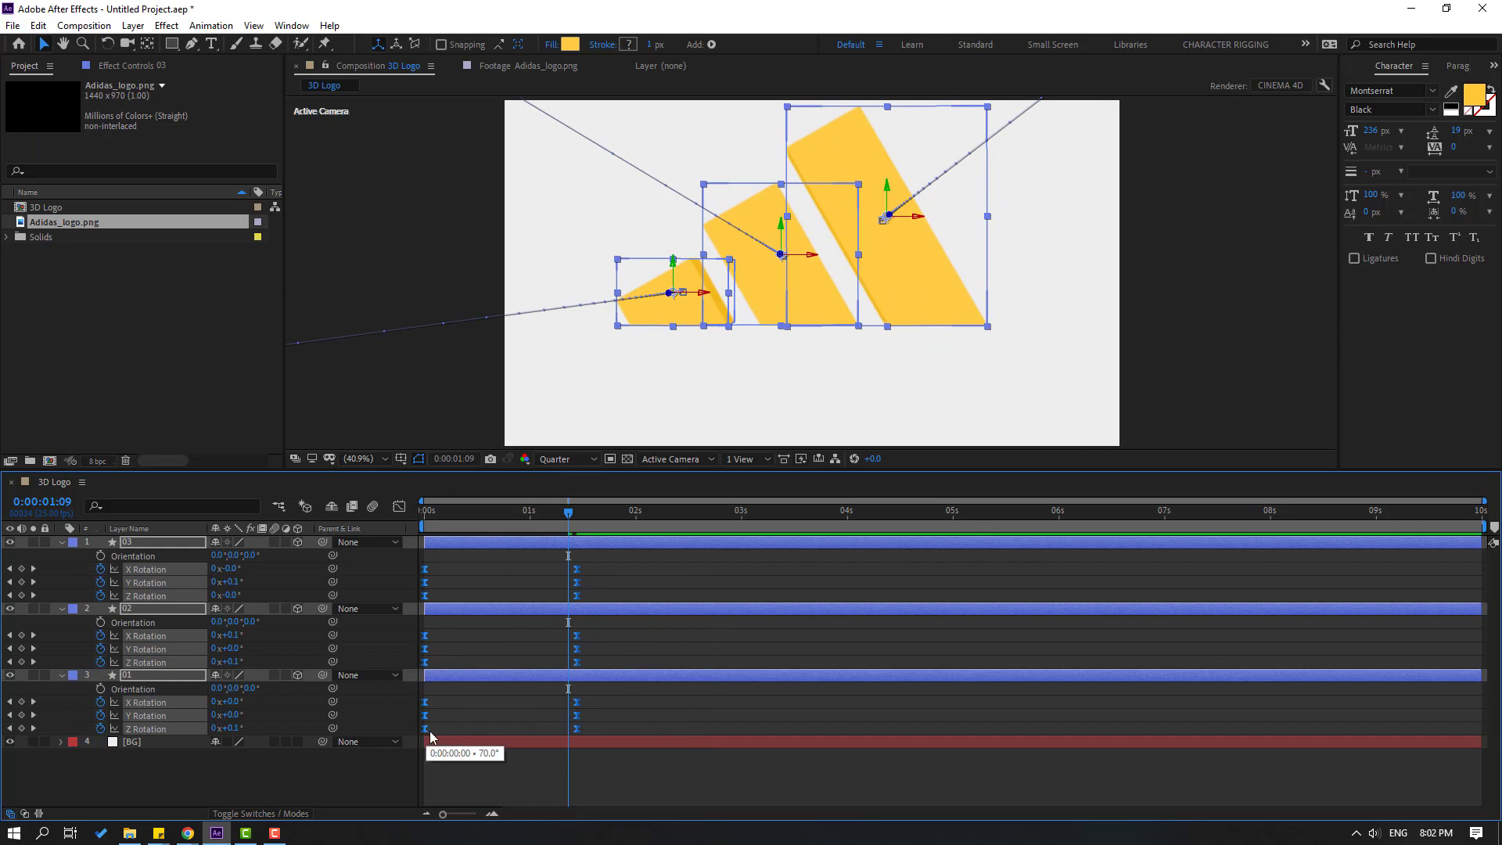
key("space")
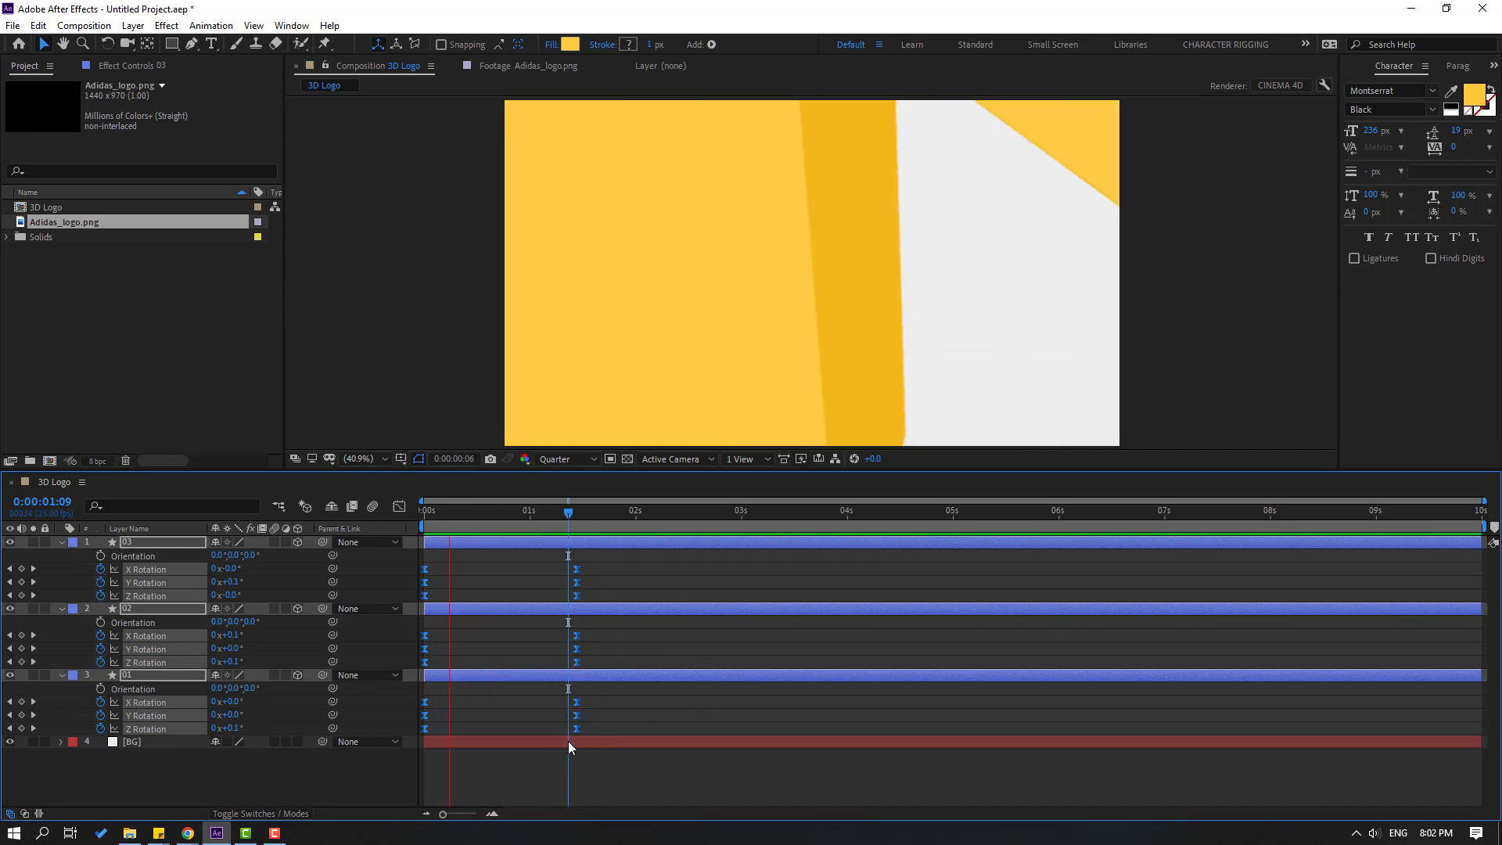
Step: Move the ending rotation keyframes of all three layers to 0:00:01:23 and preview the animation
left_click_drag(608, 560, 627, 729)
key("space")
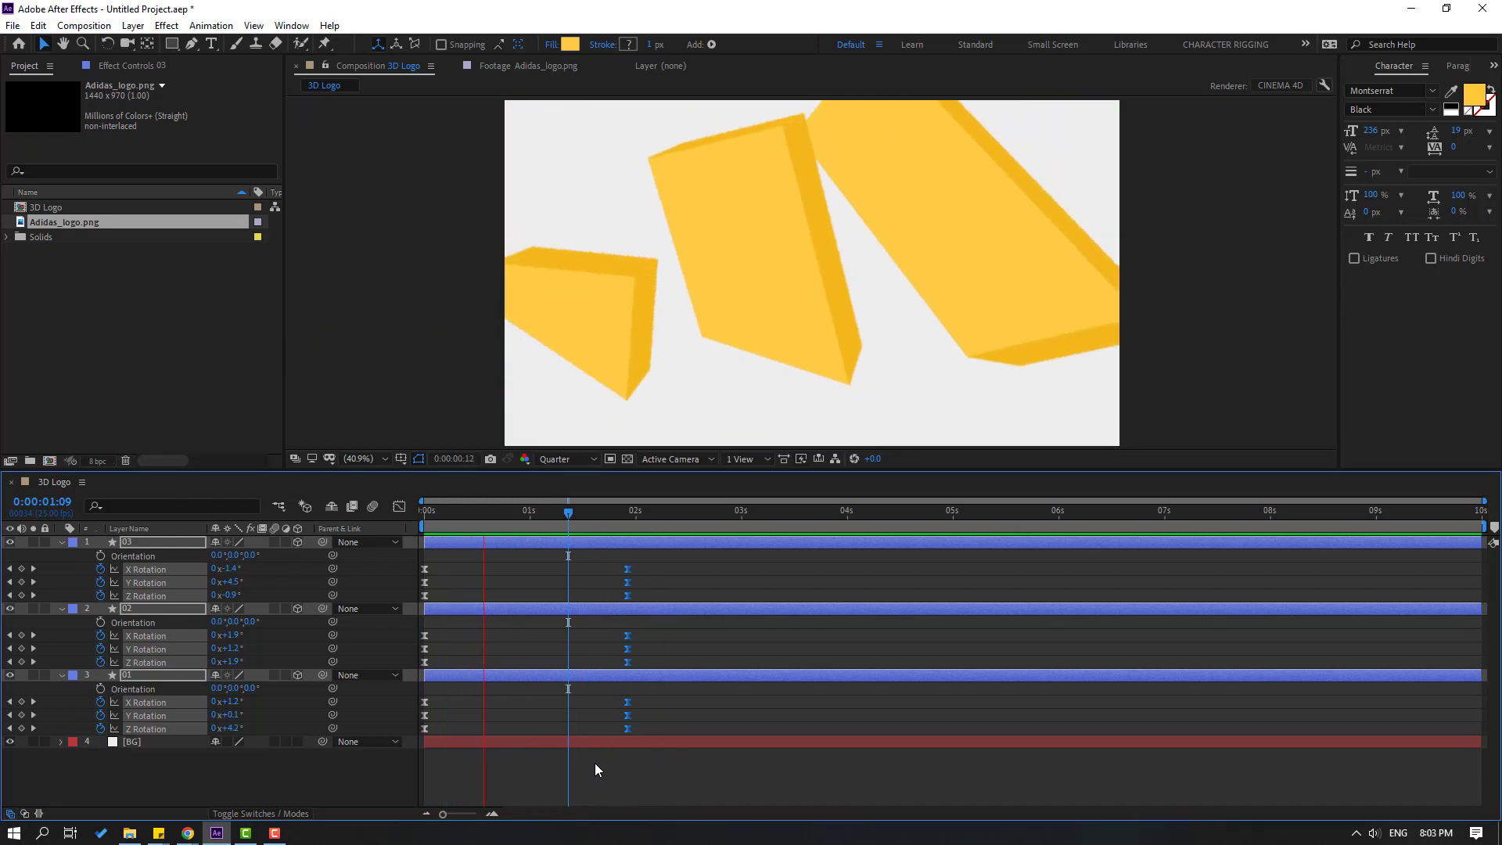
key("space")
Step: Reshape the rotation speed curves of all three layers by shortening the ease into the ending keyframes, and preview the result
left_click_drag(661, 564, 422, 743)
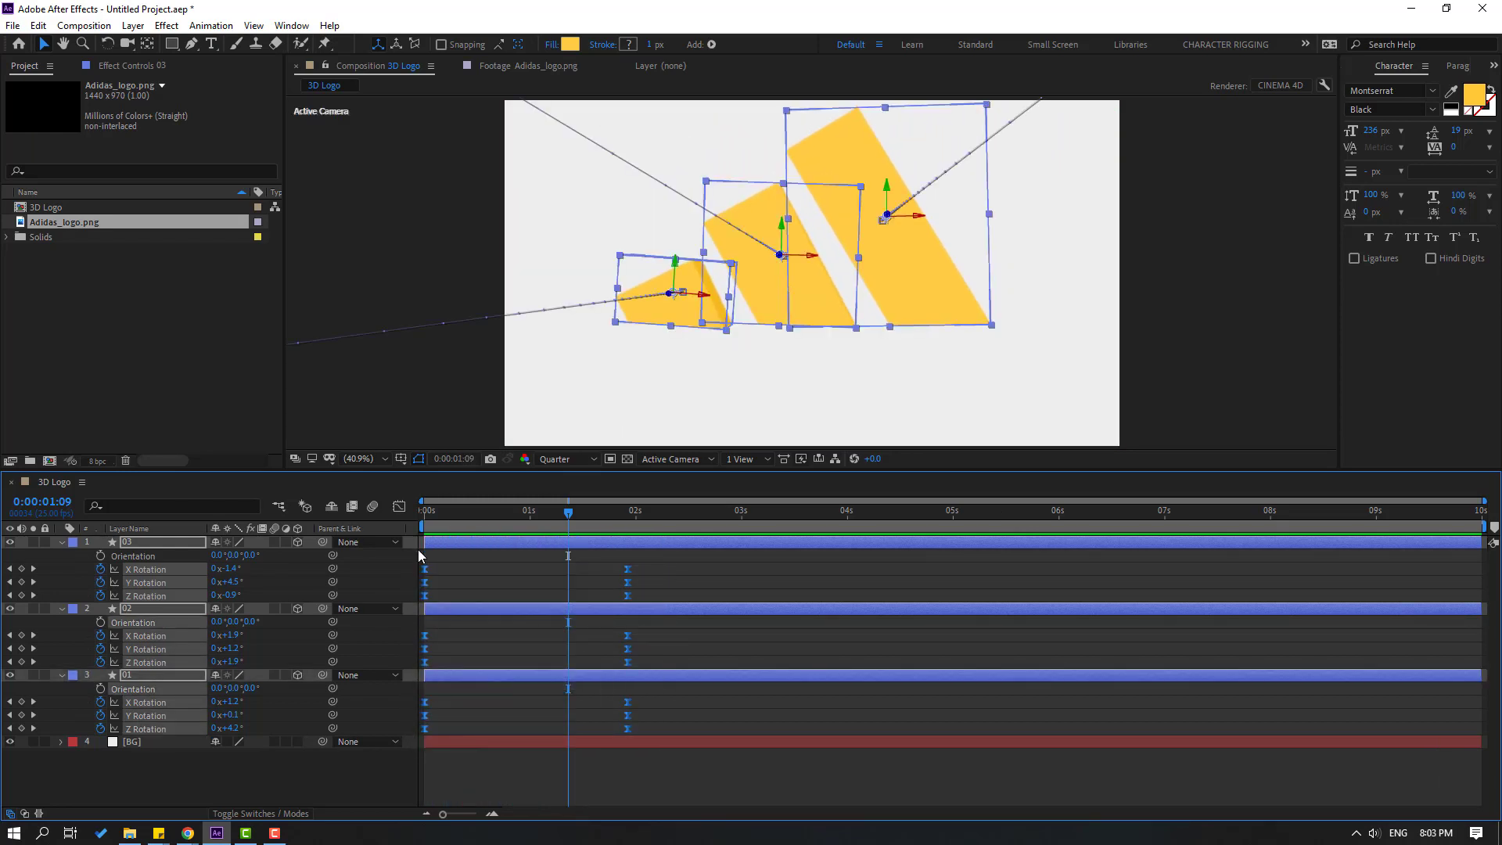
left_click(399, 507)
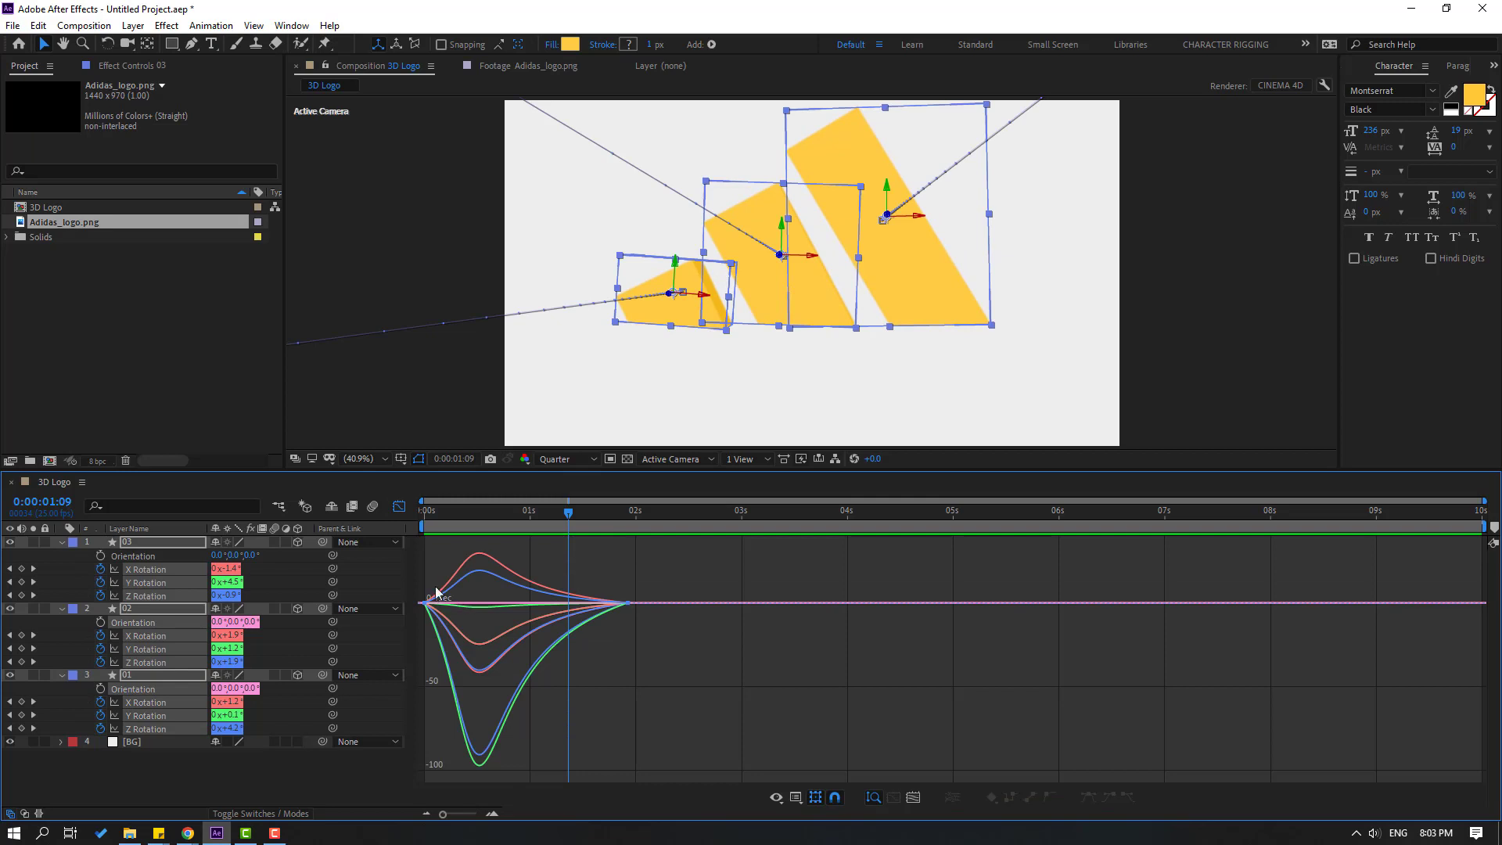
left_click_drag(671, 600, 560, 612)
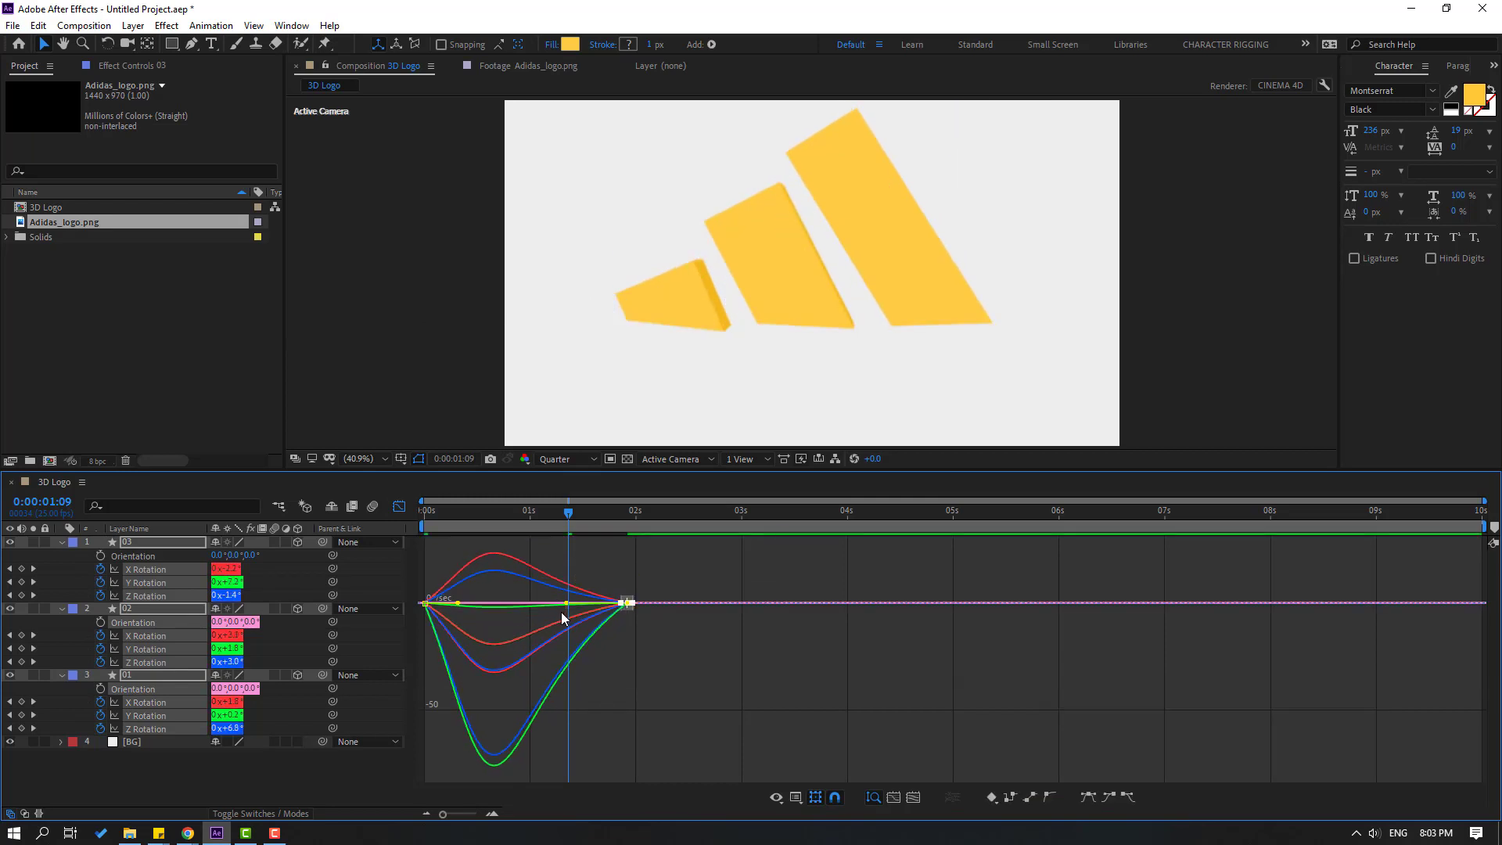
key("space")
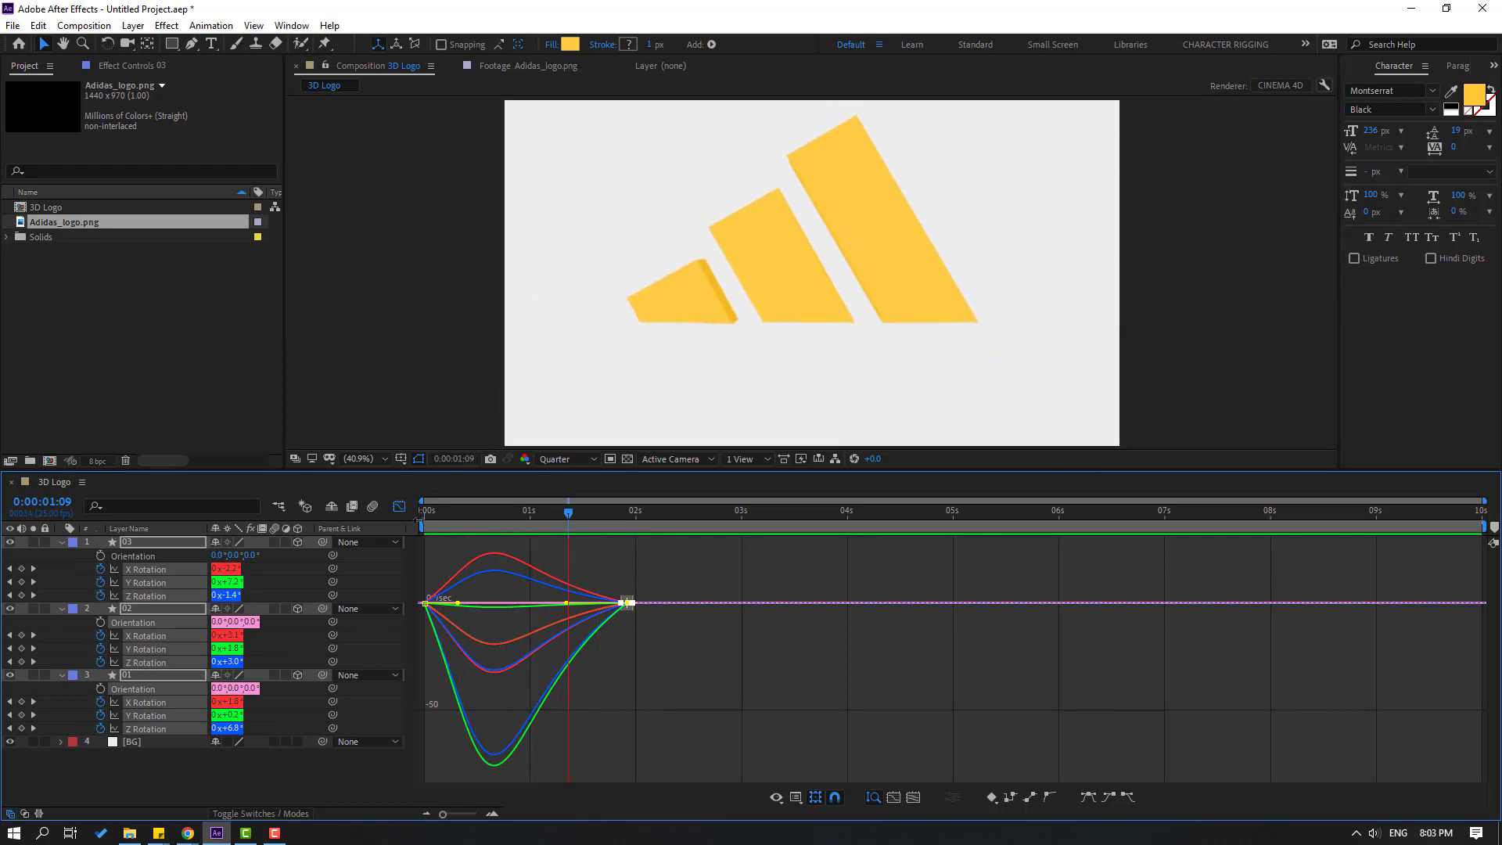
key("space")
left_click(398, 506)
Step: Place the playhead at 0:00:01:23, collapse and deselect the stripe layers, and enlarge the composition view
left_click(597, 512)
left_click(632, 512)
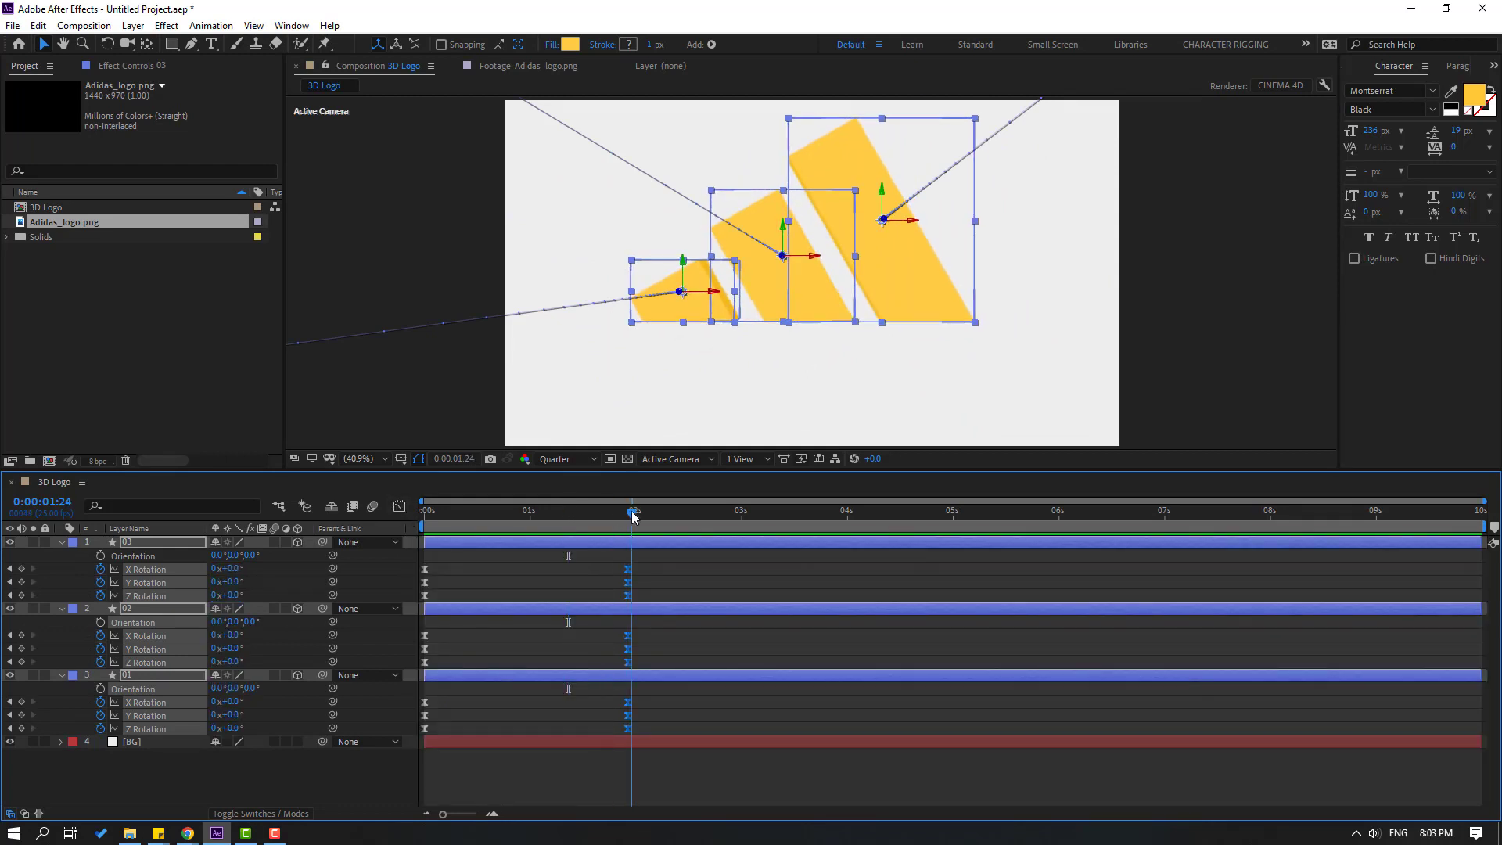
key("Page_Up")
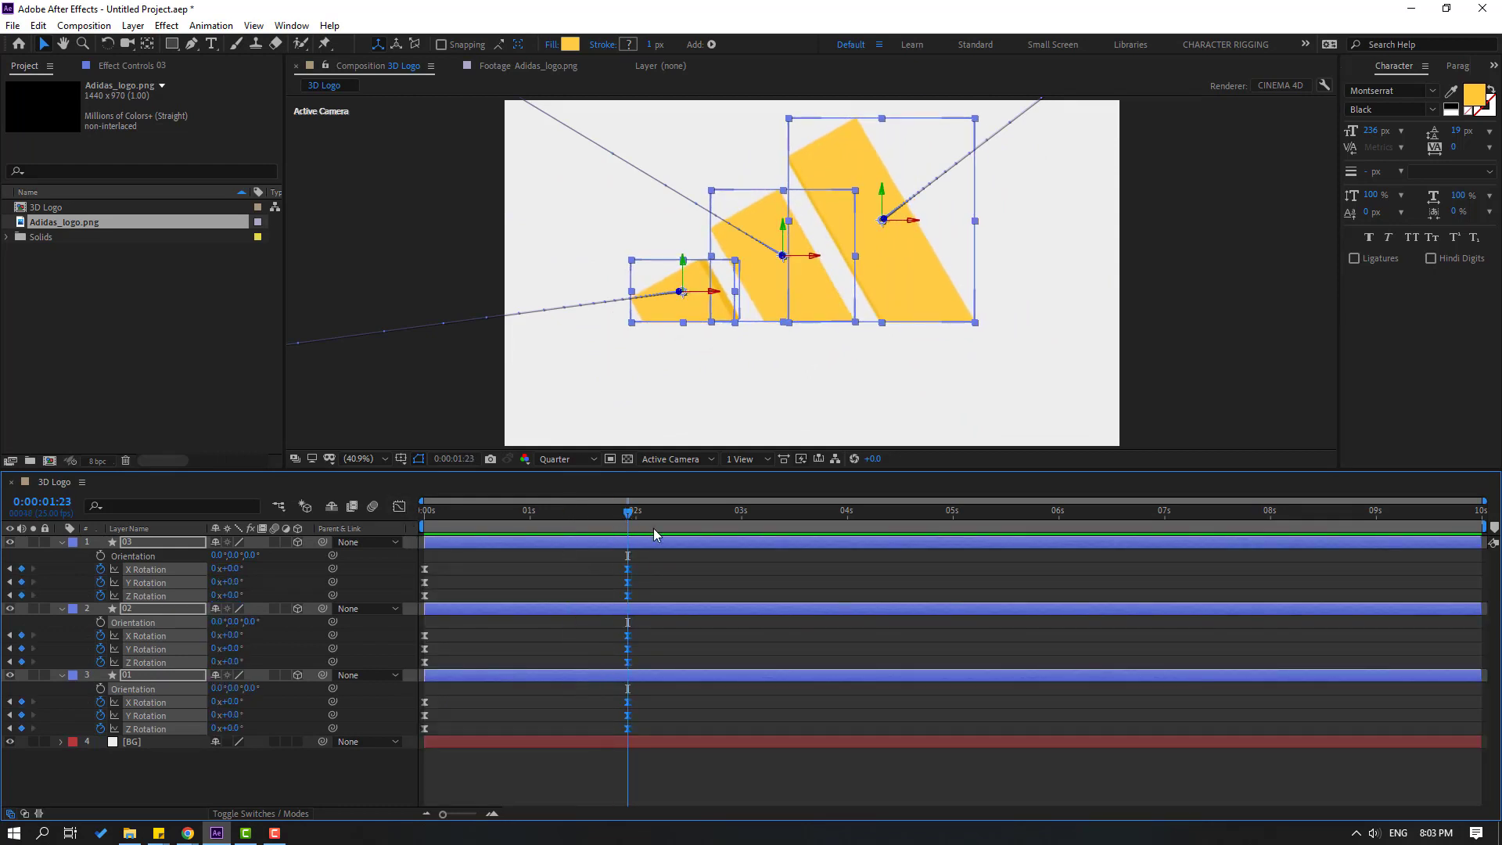
left_click(56, 539)
left_click(292, 716)
left_click_drag(587, 471, 552, 587)
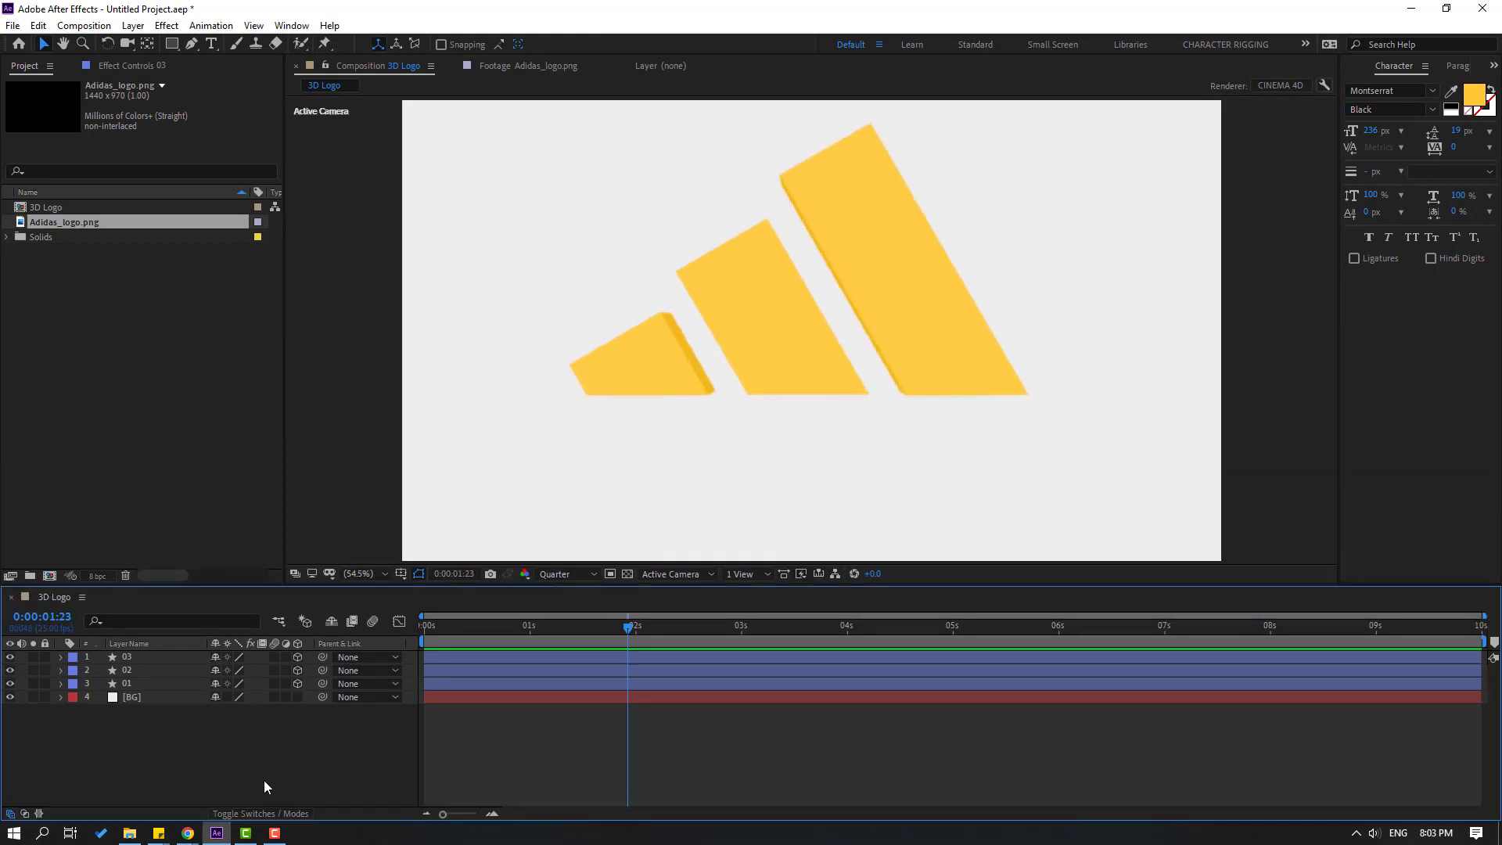
Step: Add a text layer reading "motion" beneath the logo stripes
left_click(213, 45)
left_click(604, 474)
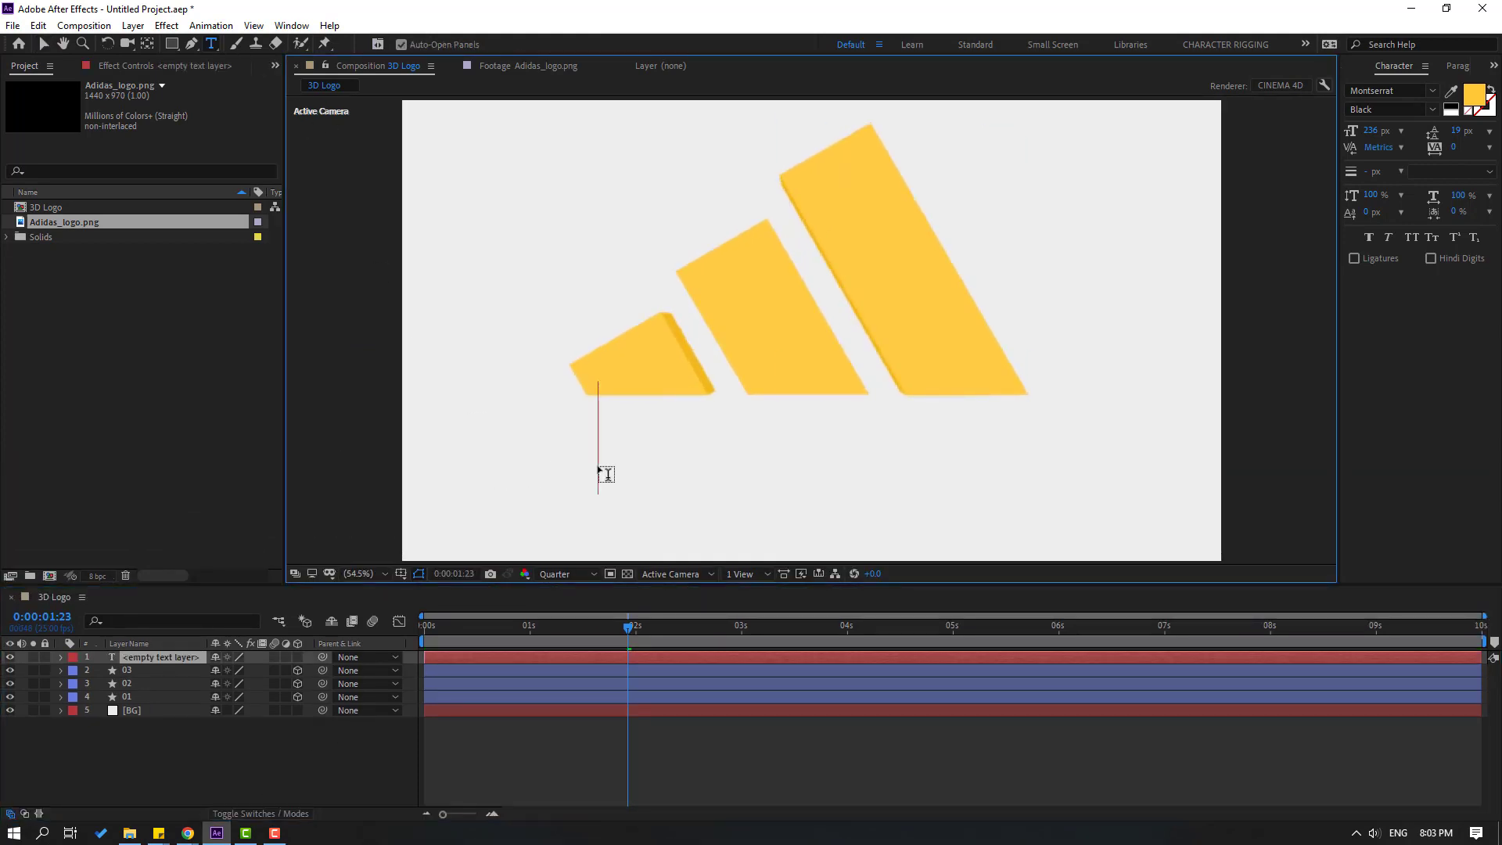
type("motion")
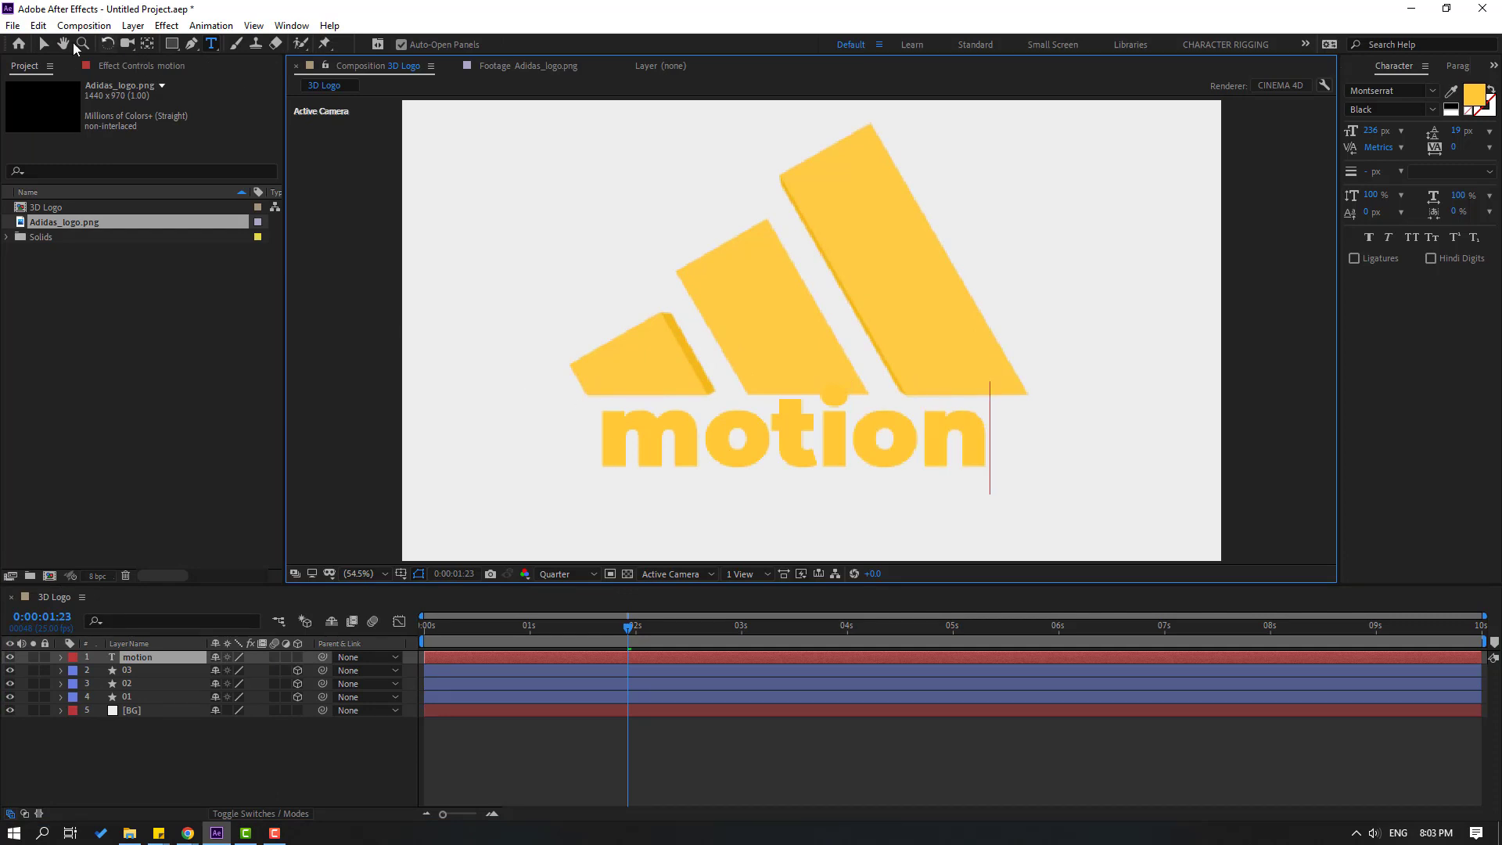
Step: Move the "motion" text slightly lower beneath the stripes and create shapes from the text
left_click(43, 44)
left_click_drag(748, 439, 756, 449)
right_click(139, 661)
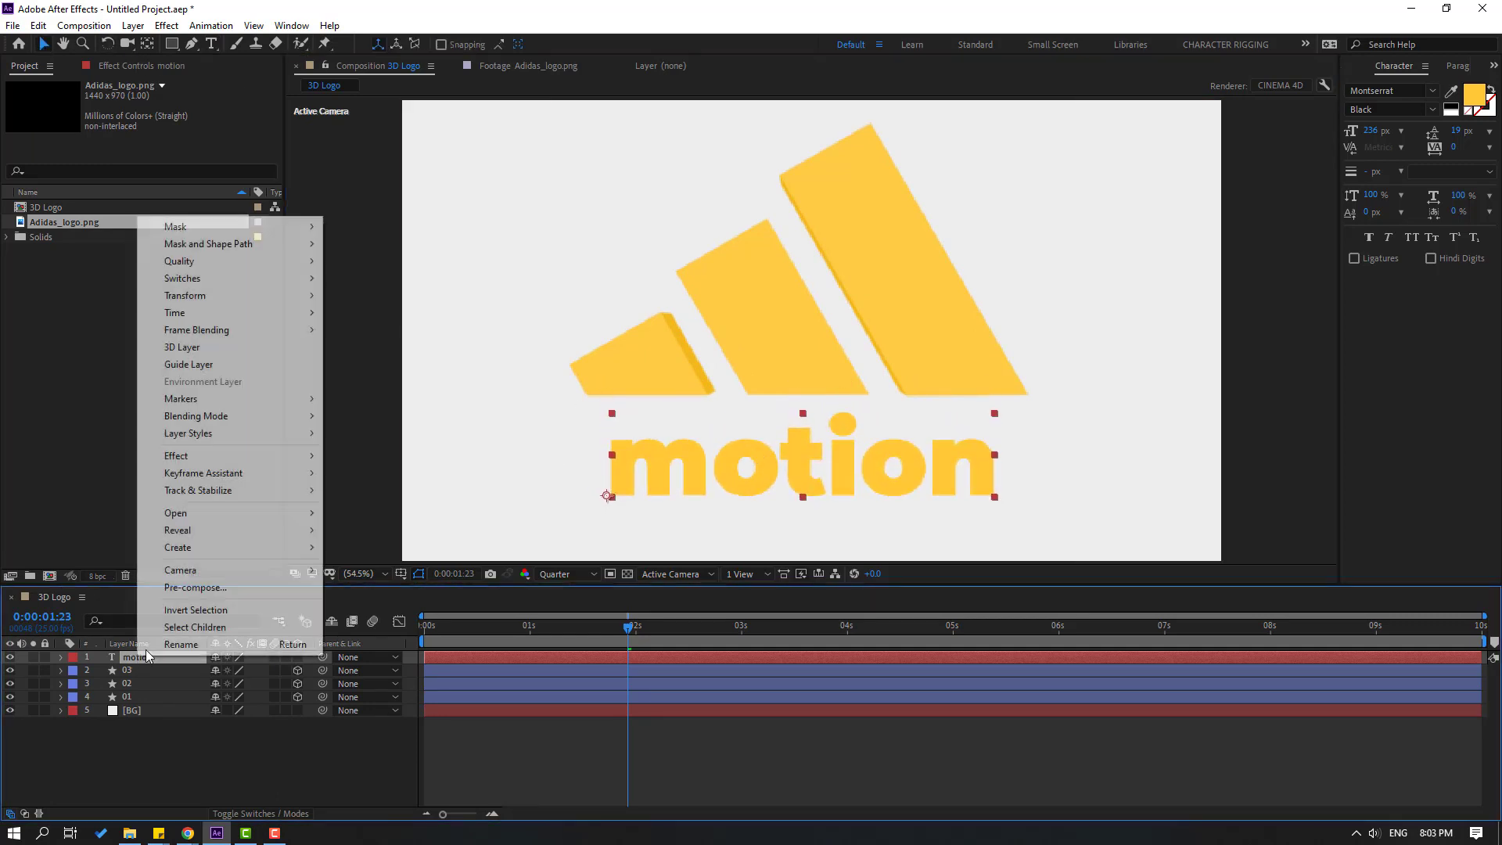
mouse_move(228, 552)
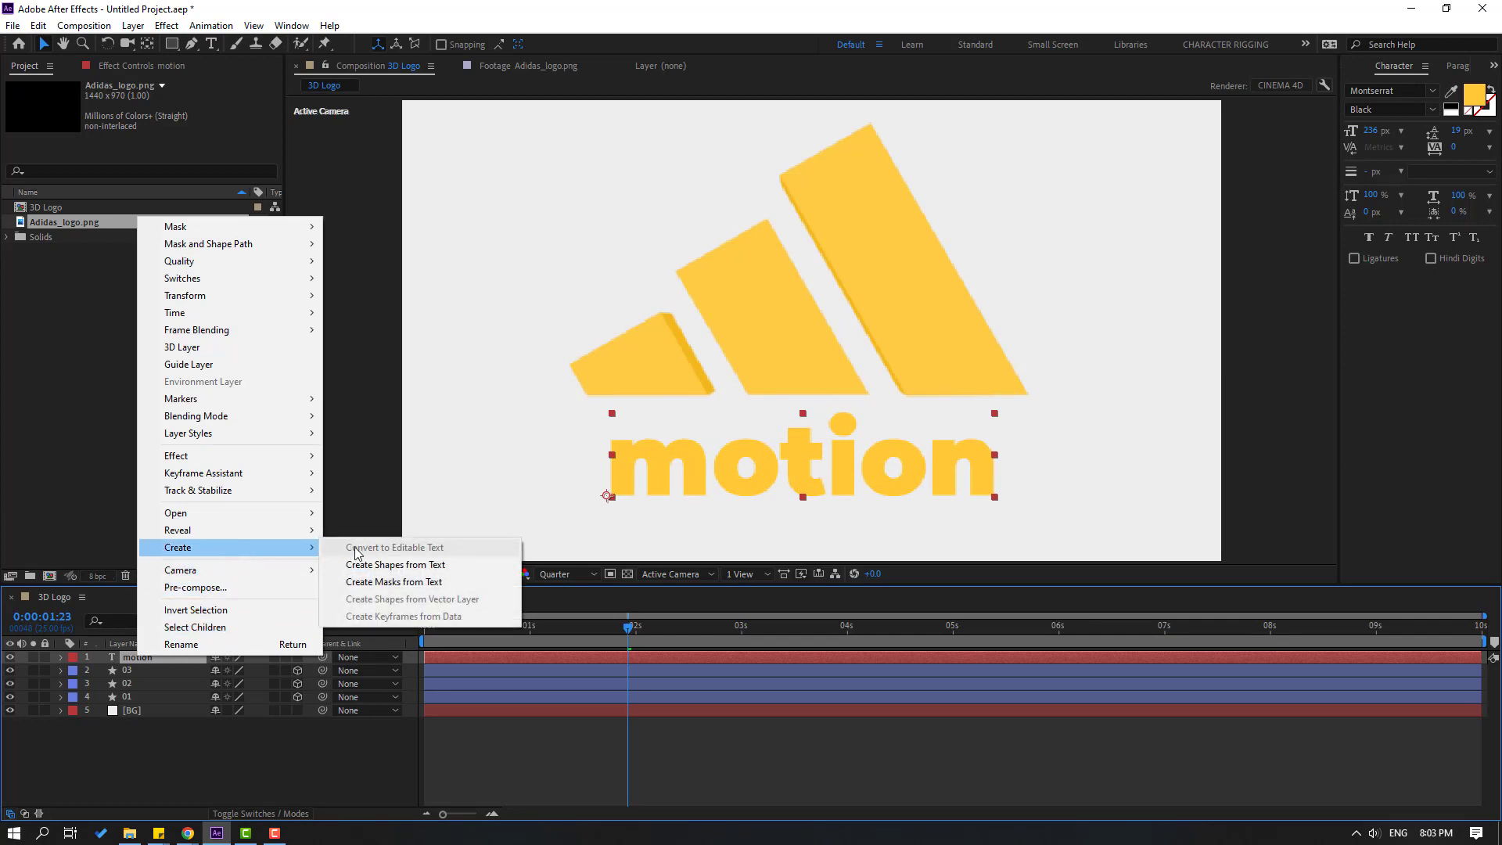
left_click(445, 565)
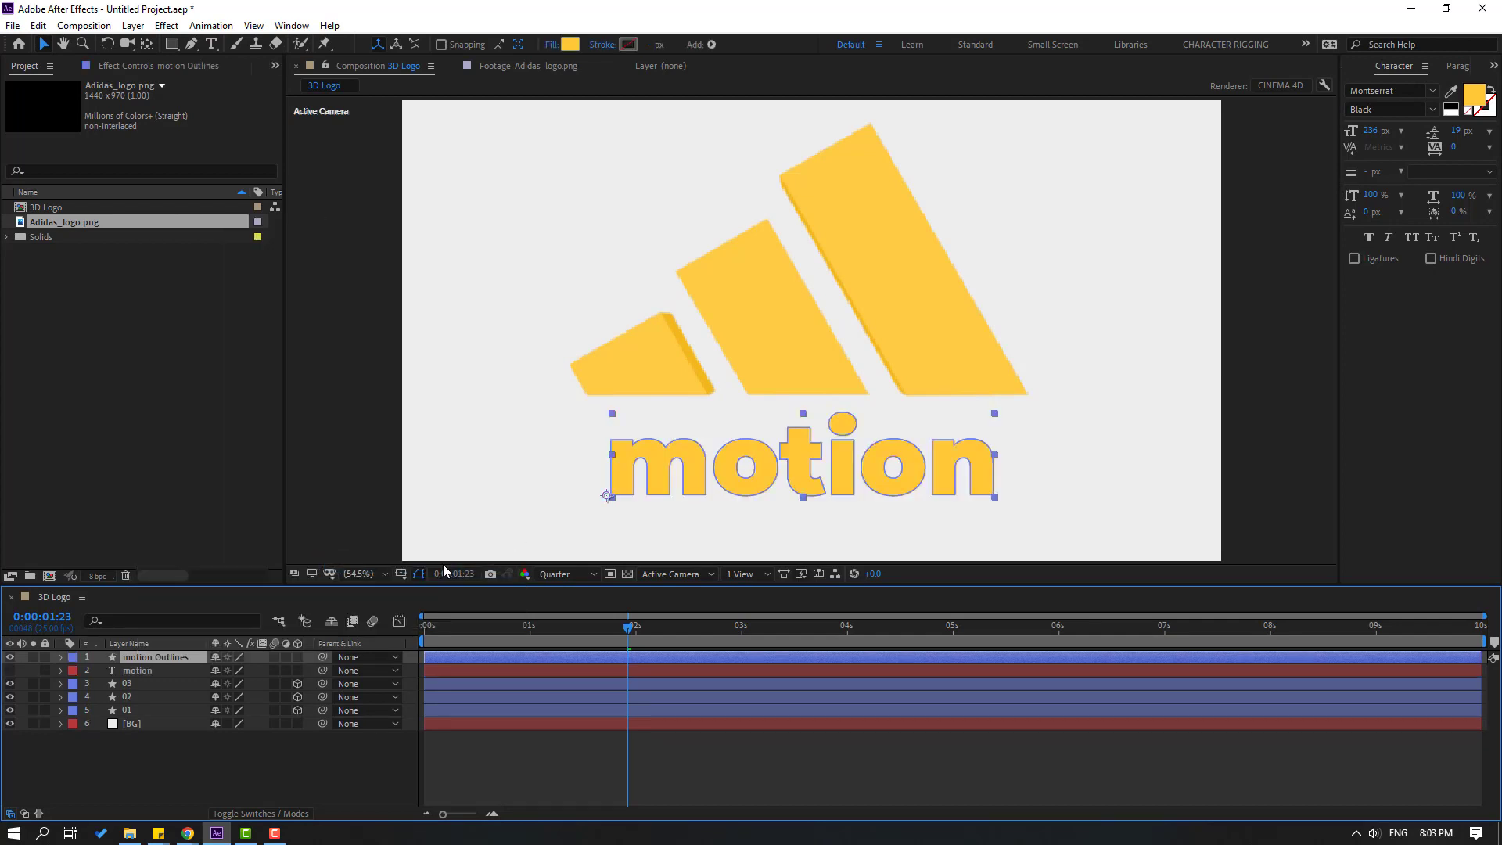
Step: Delete the original "motion" text layer and make the motion Outlines layer 3D
left_click(147, 670)
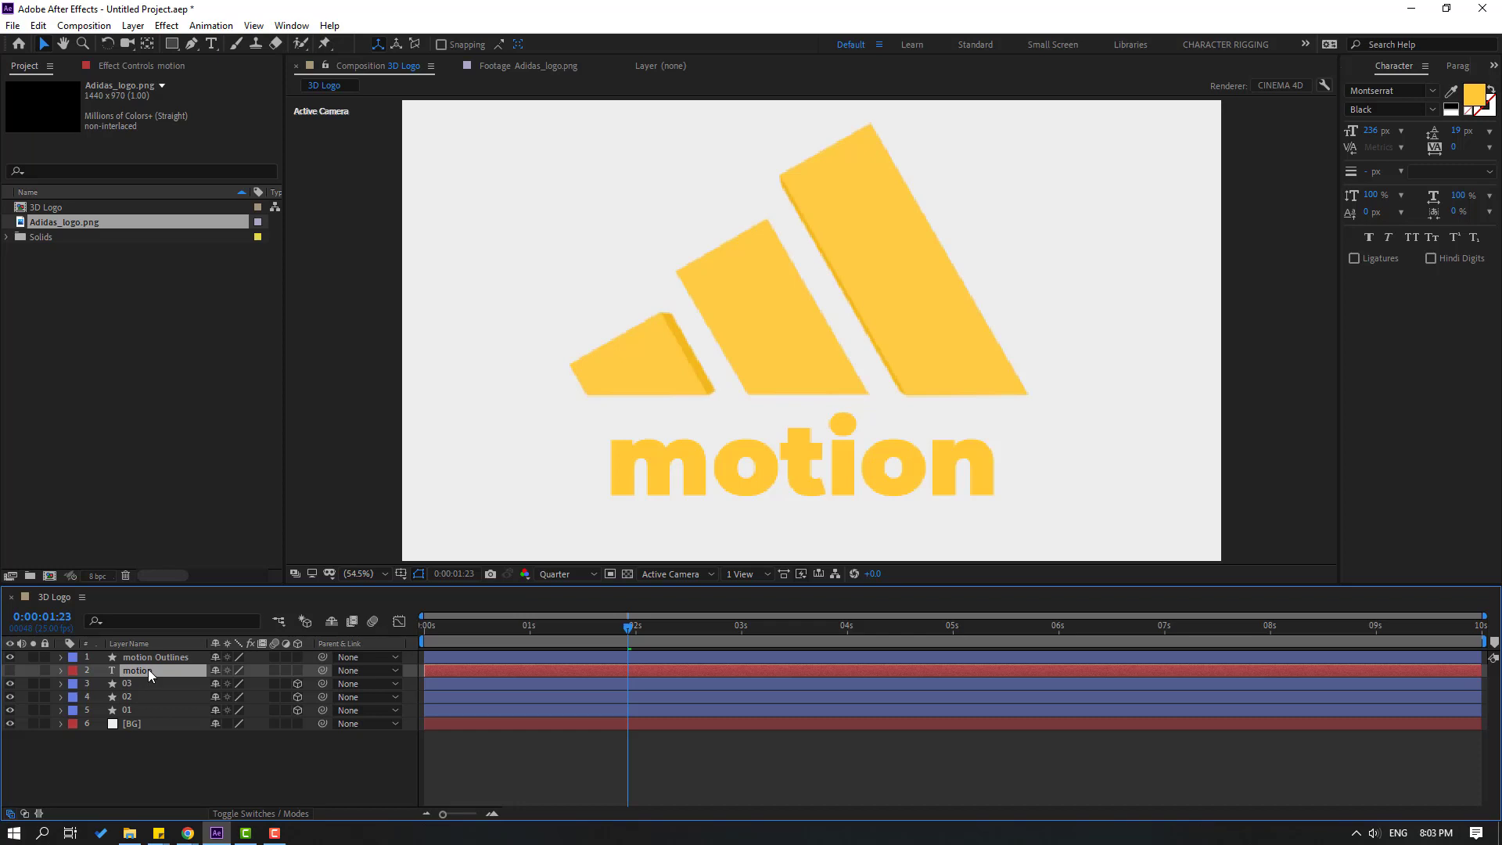
key("Delete")
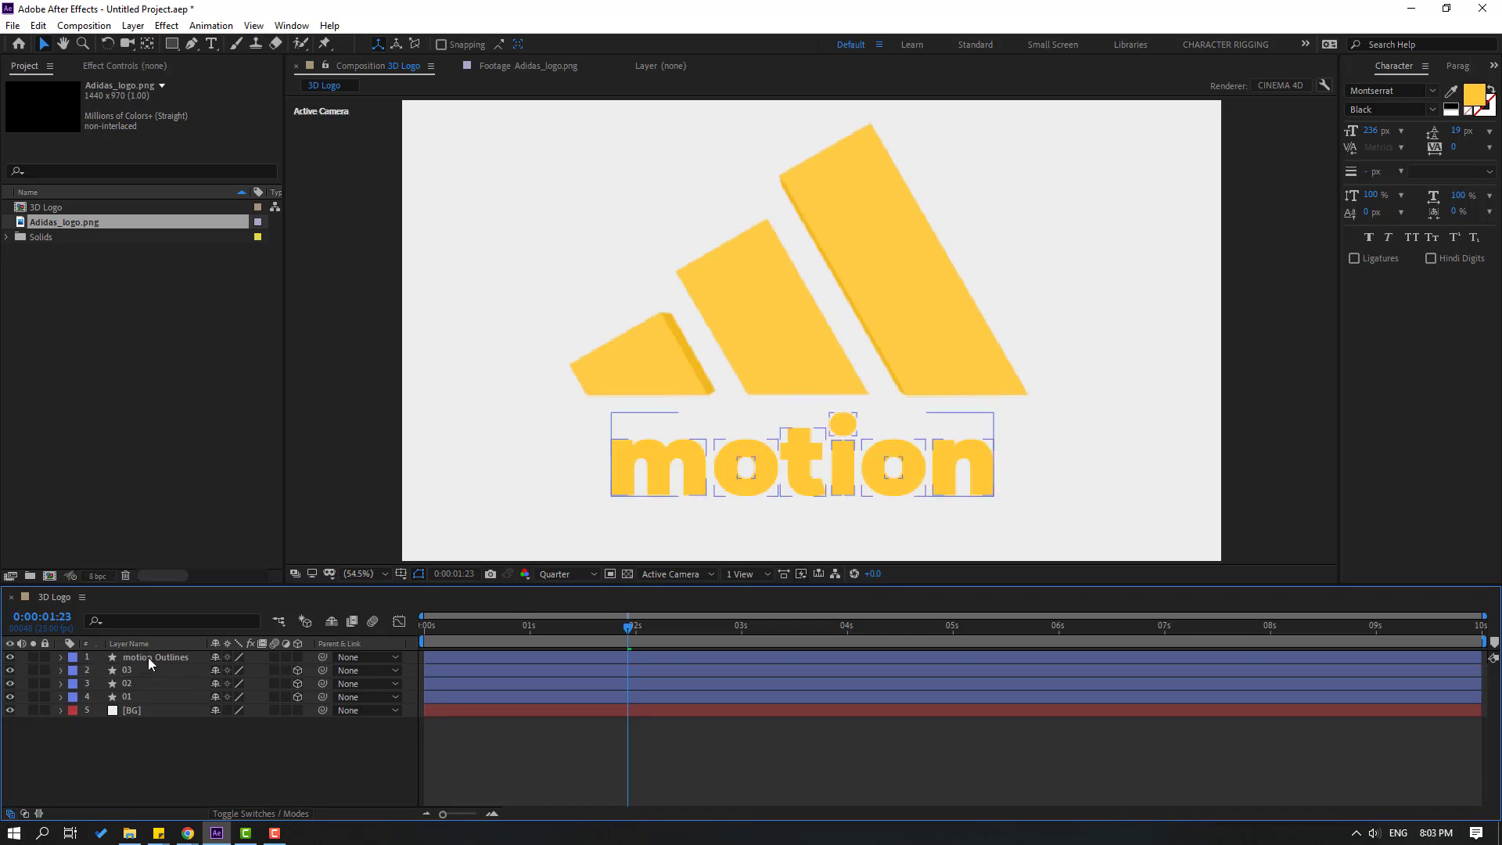
left_click(148, 657)
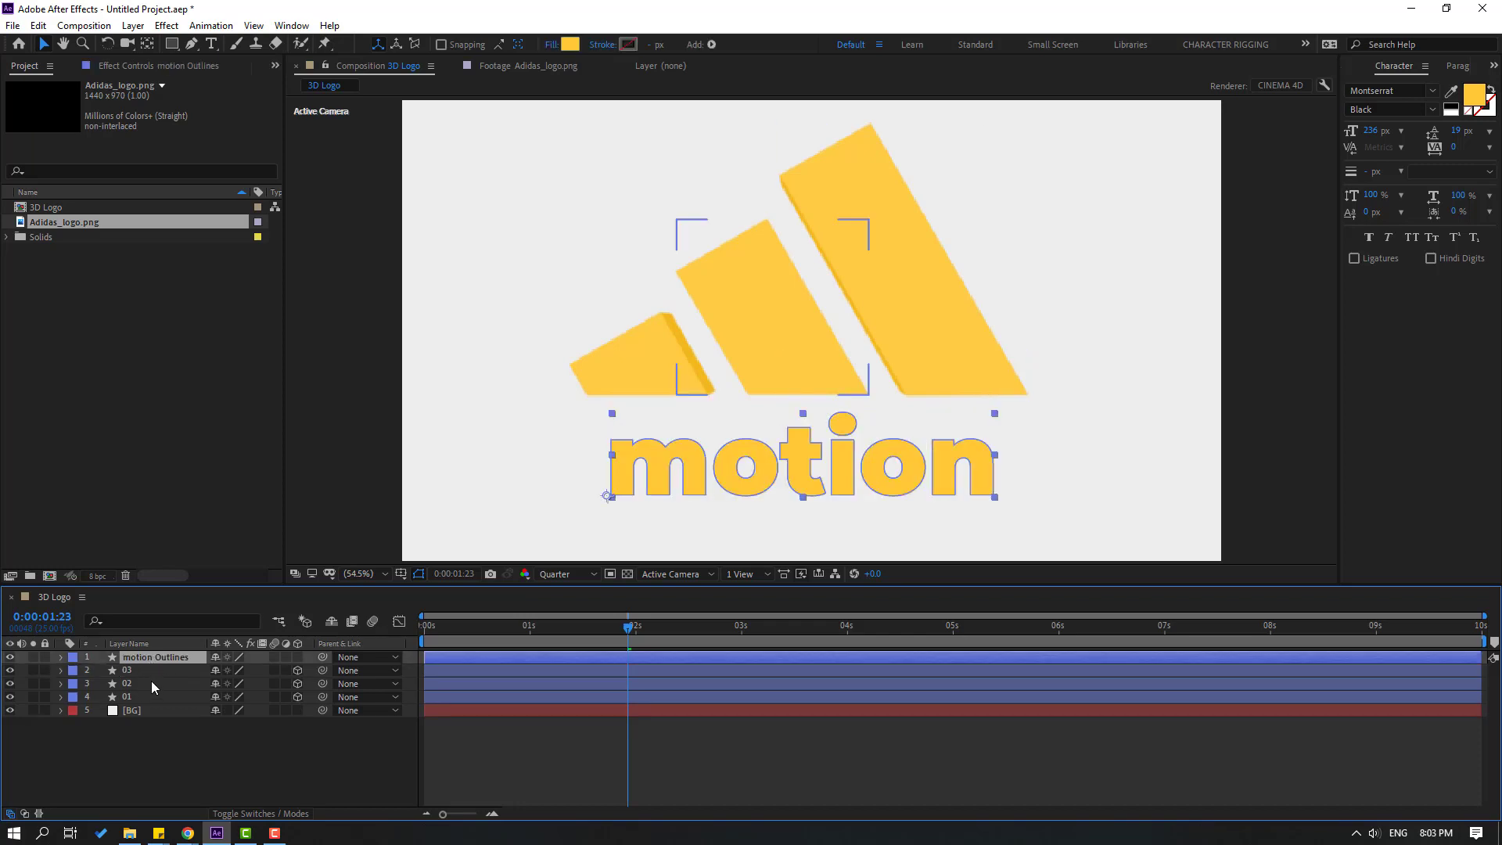
left_click(297, 657)
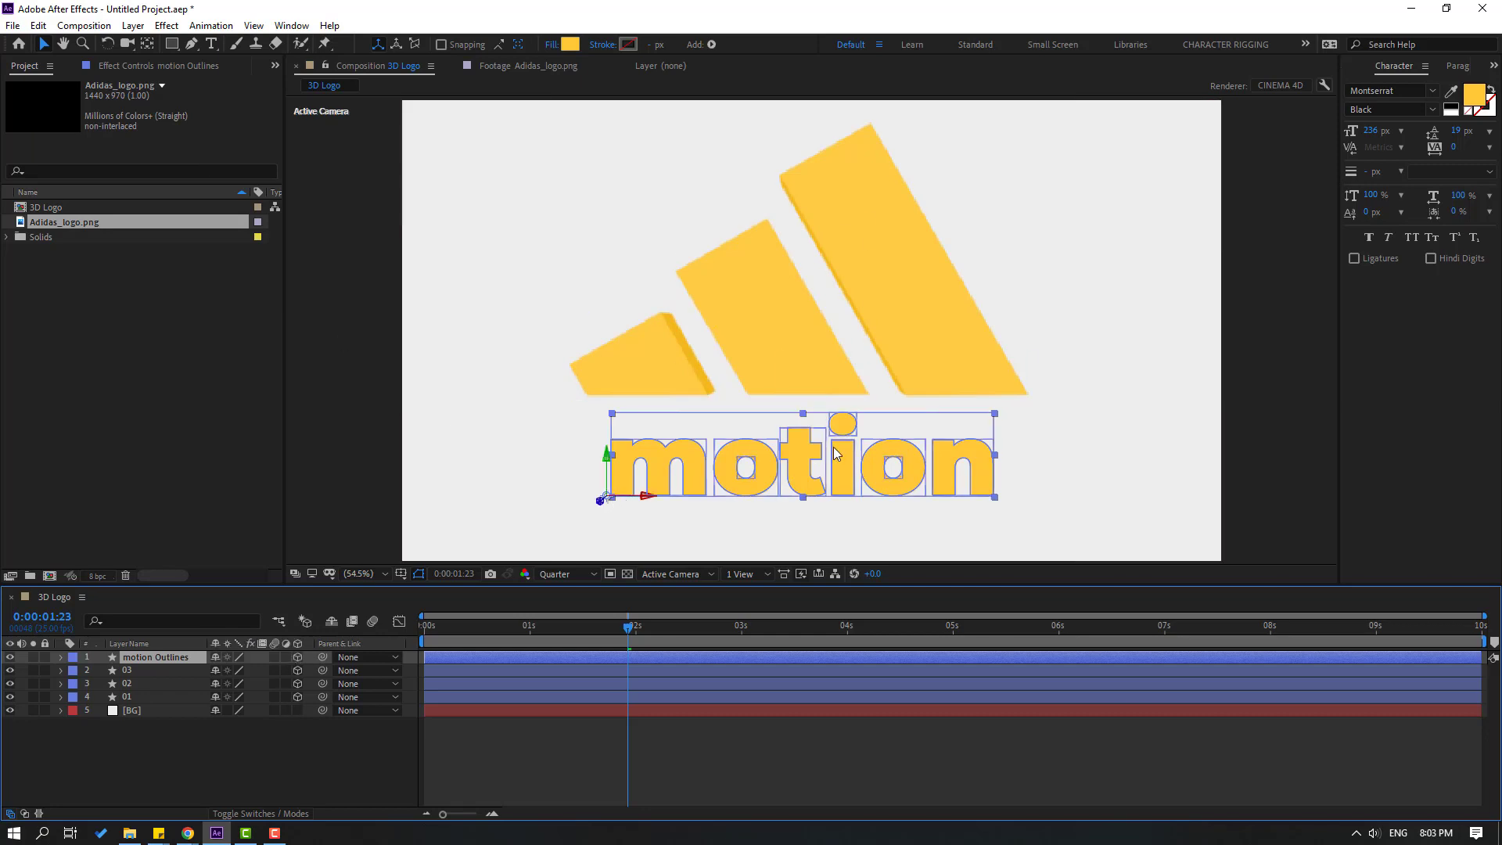
Step: Center the anchor point of the motion Outlines layer within the word, and return to the Selection tool
left_click(147, 44)
key("ctrl+alt+Home")
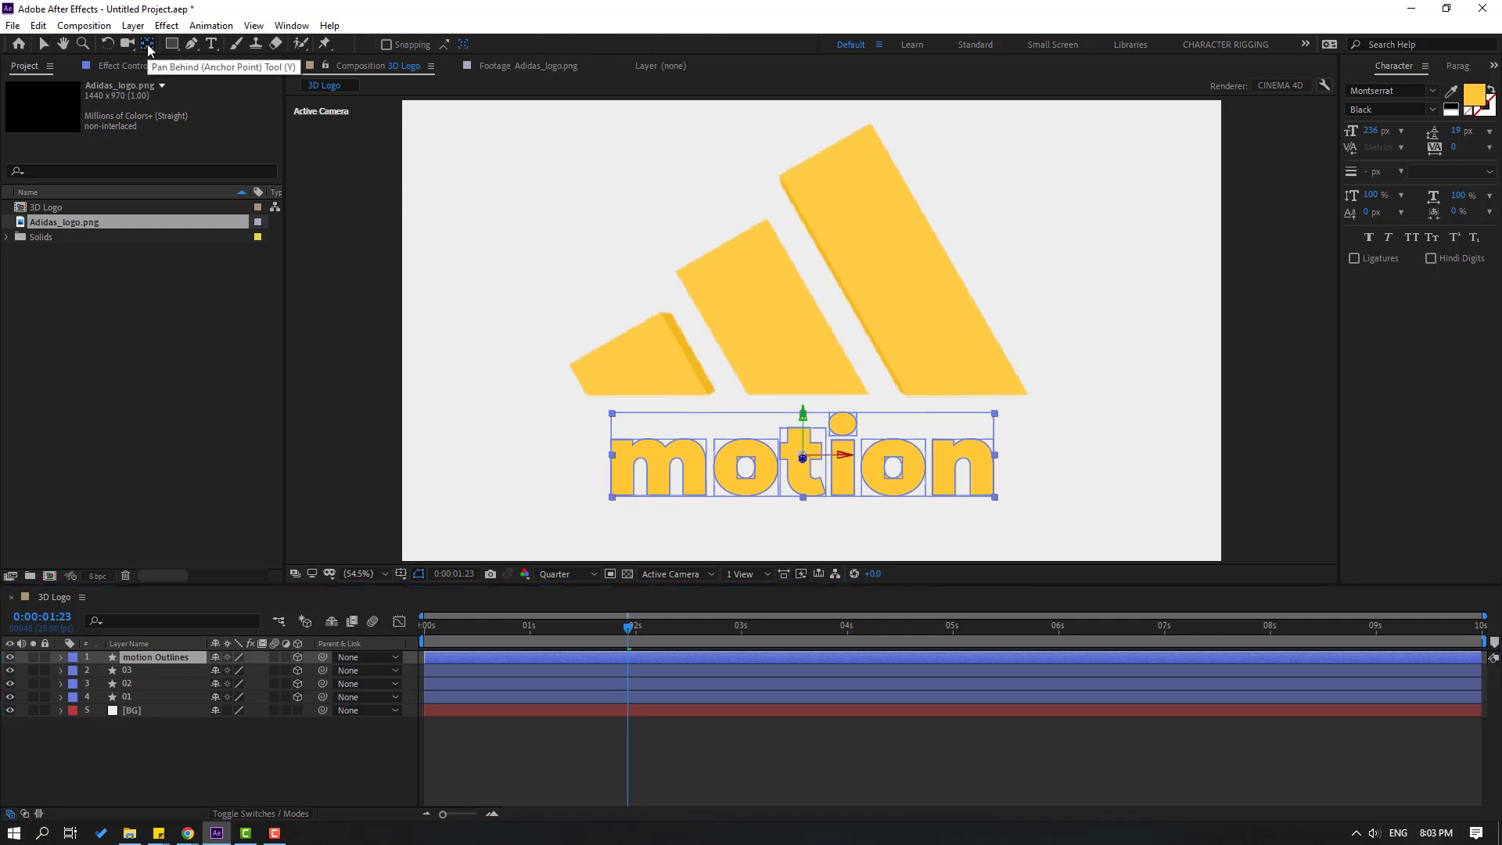
left_click(44, 45)
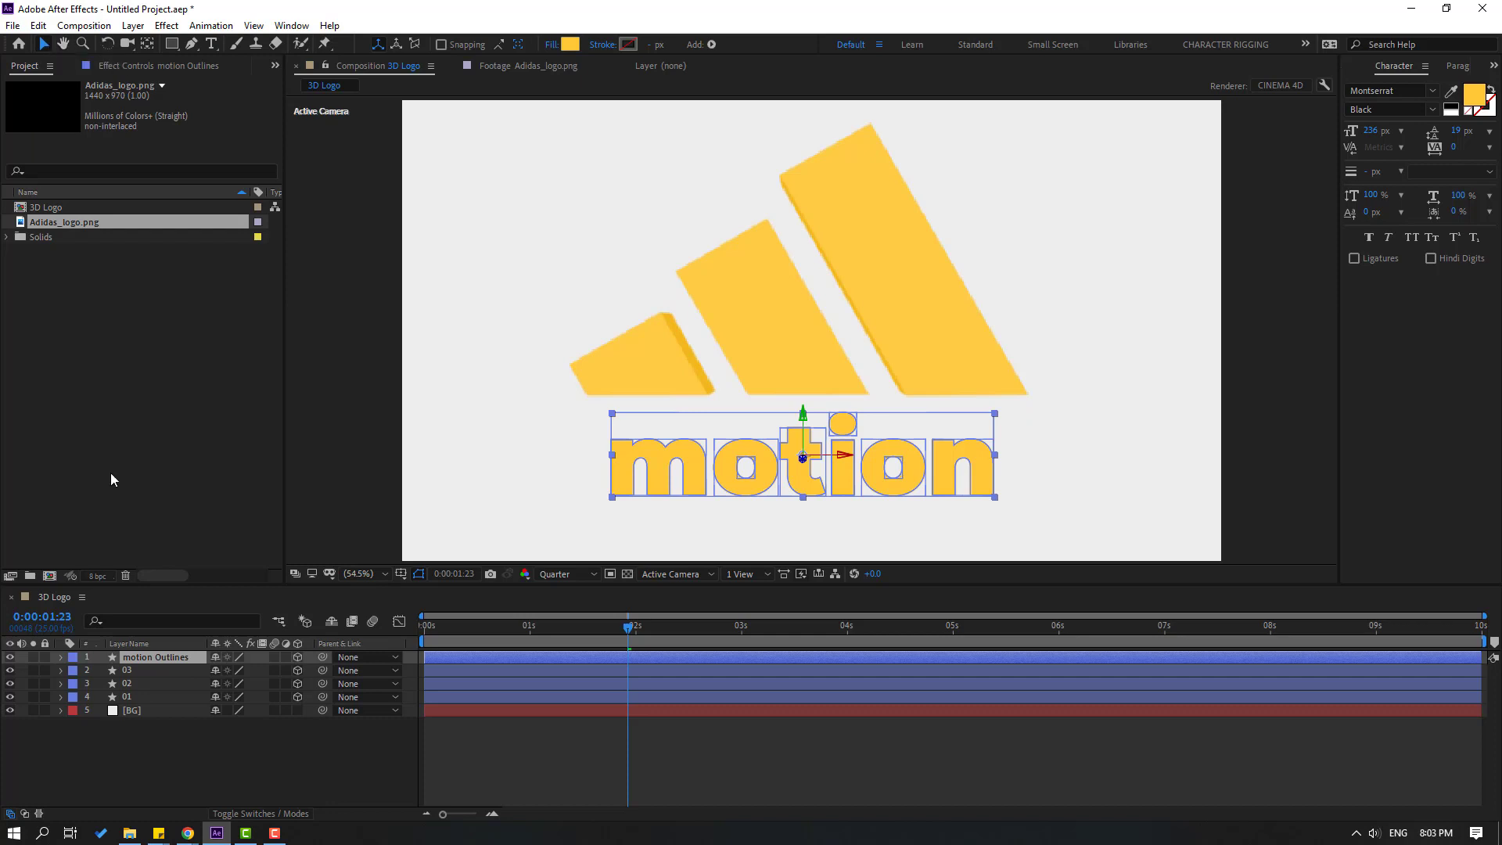
Step: Set the Extrusion Depth of the motion Outlines layer to 200 and collapse the layer
left_click(61, 657)
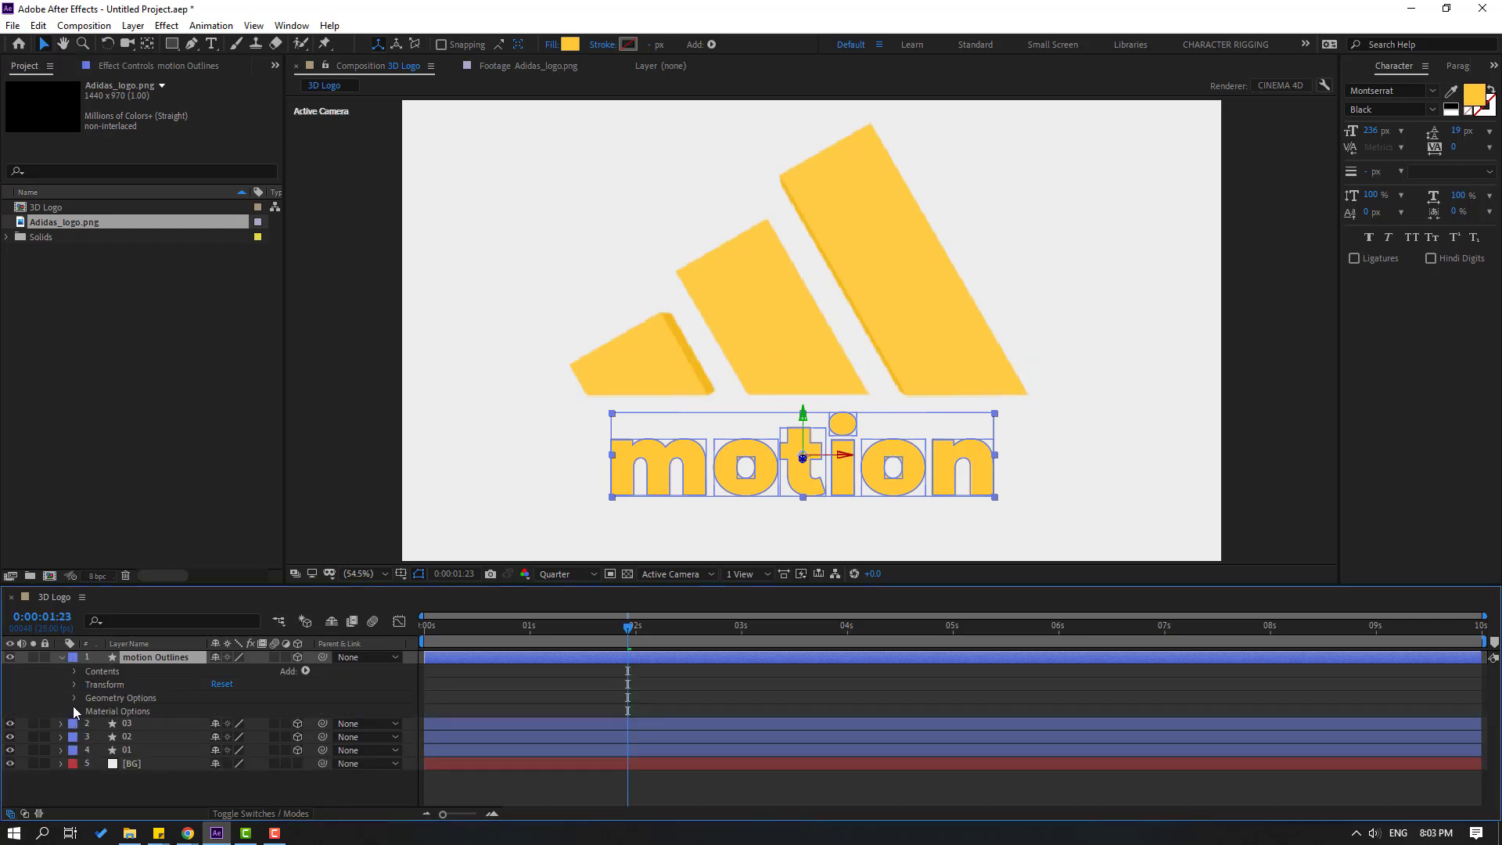
left_click(73, 700)
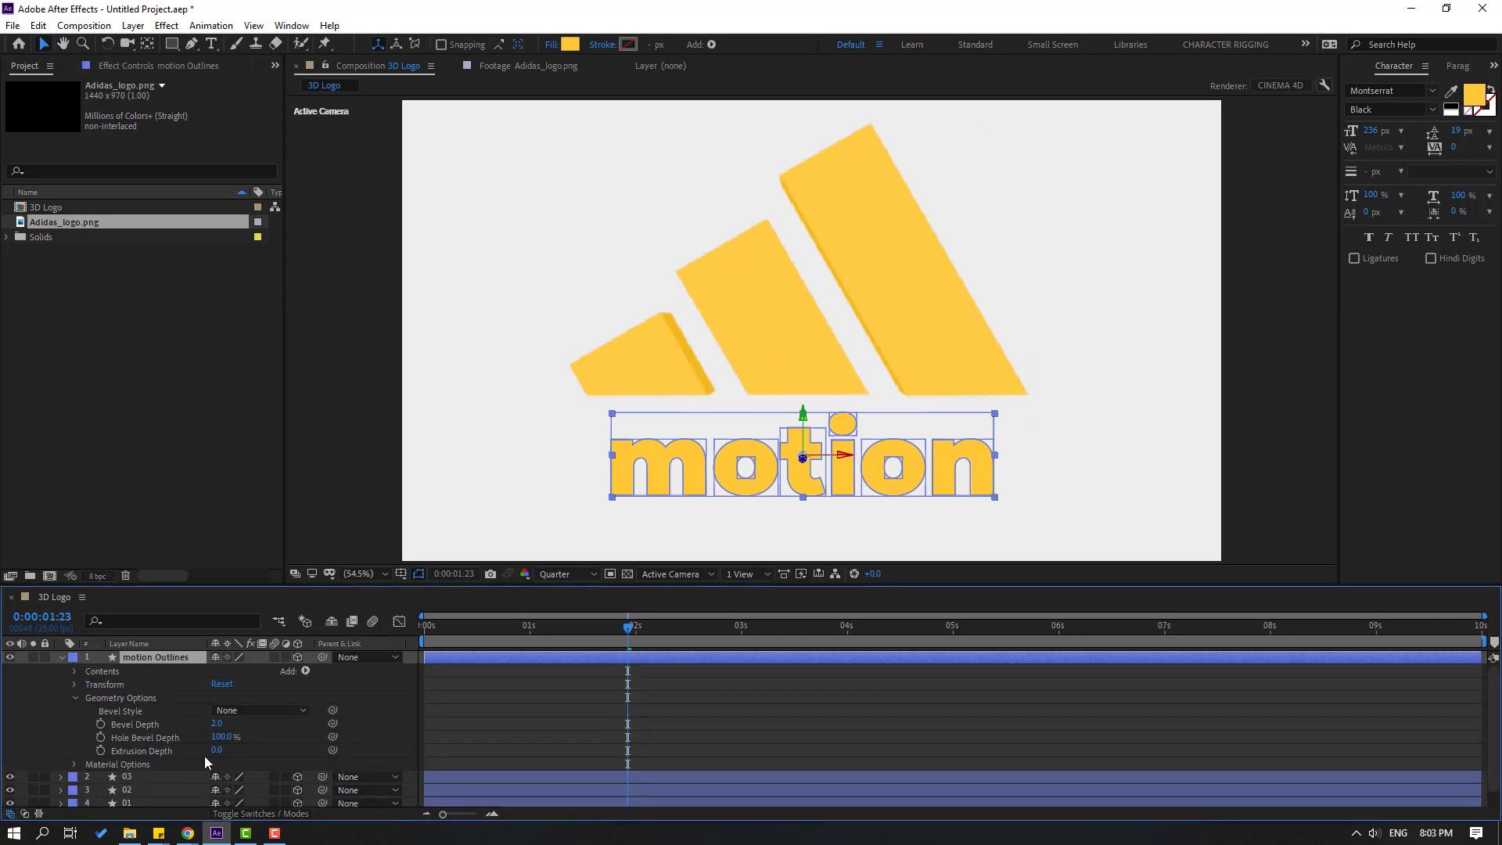
type("200")
key("Return")
left_click(492, 742)
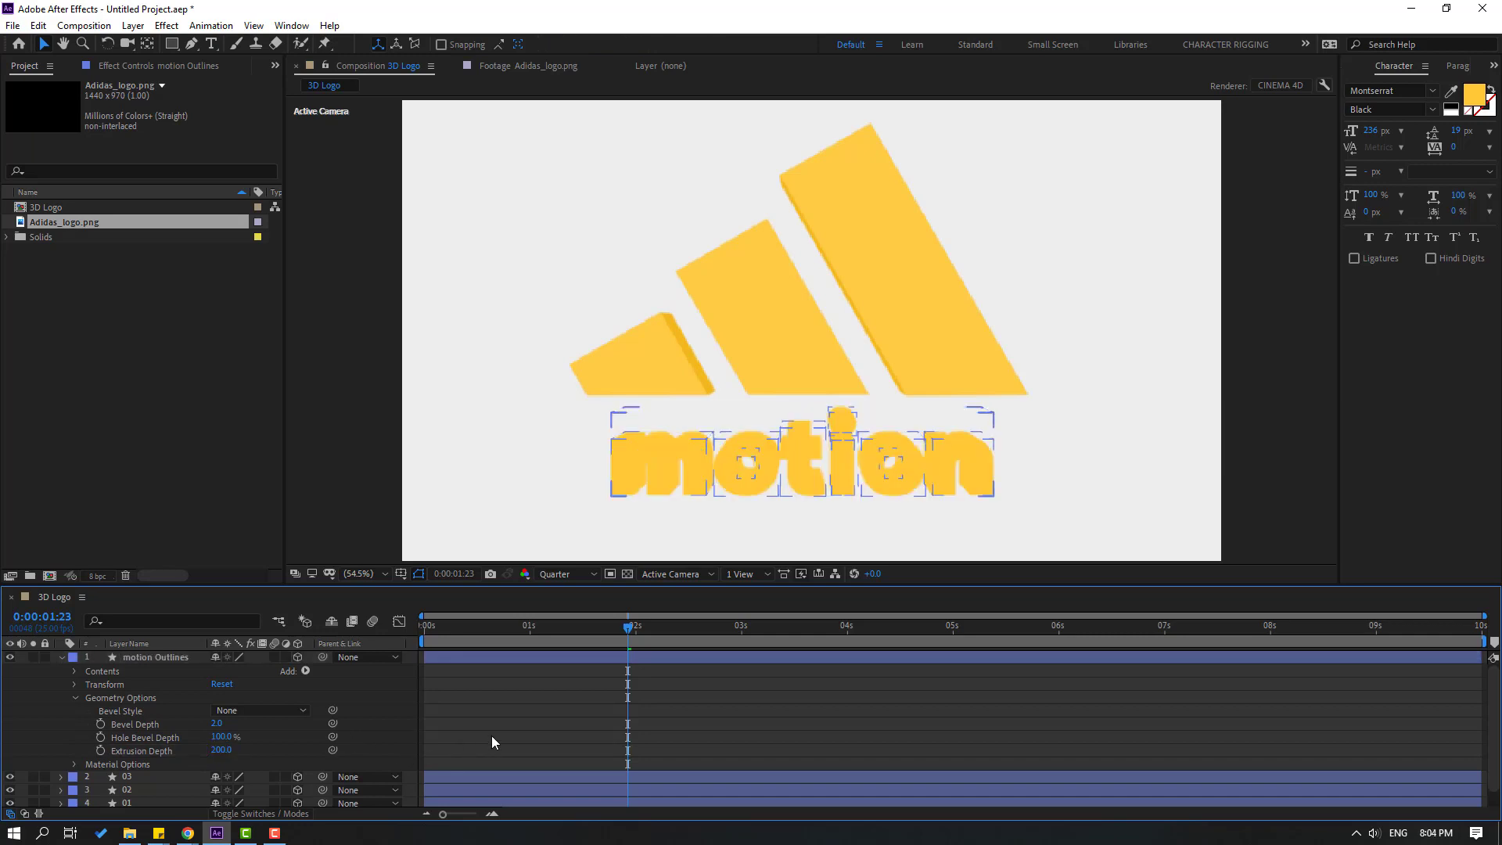
left_click(60, 657)
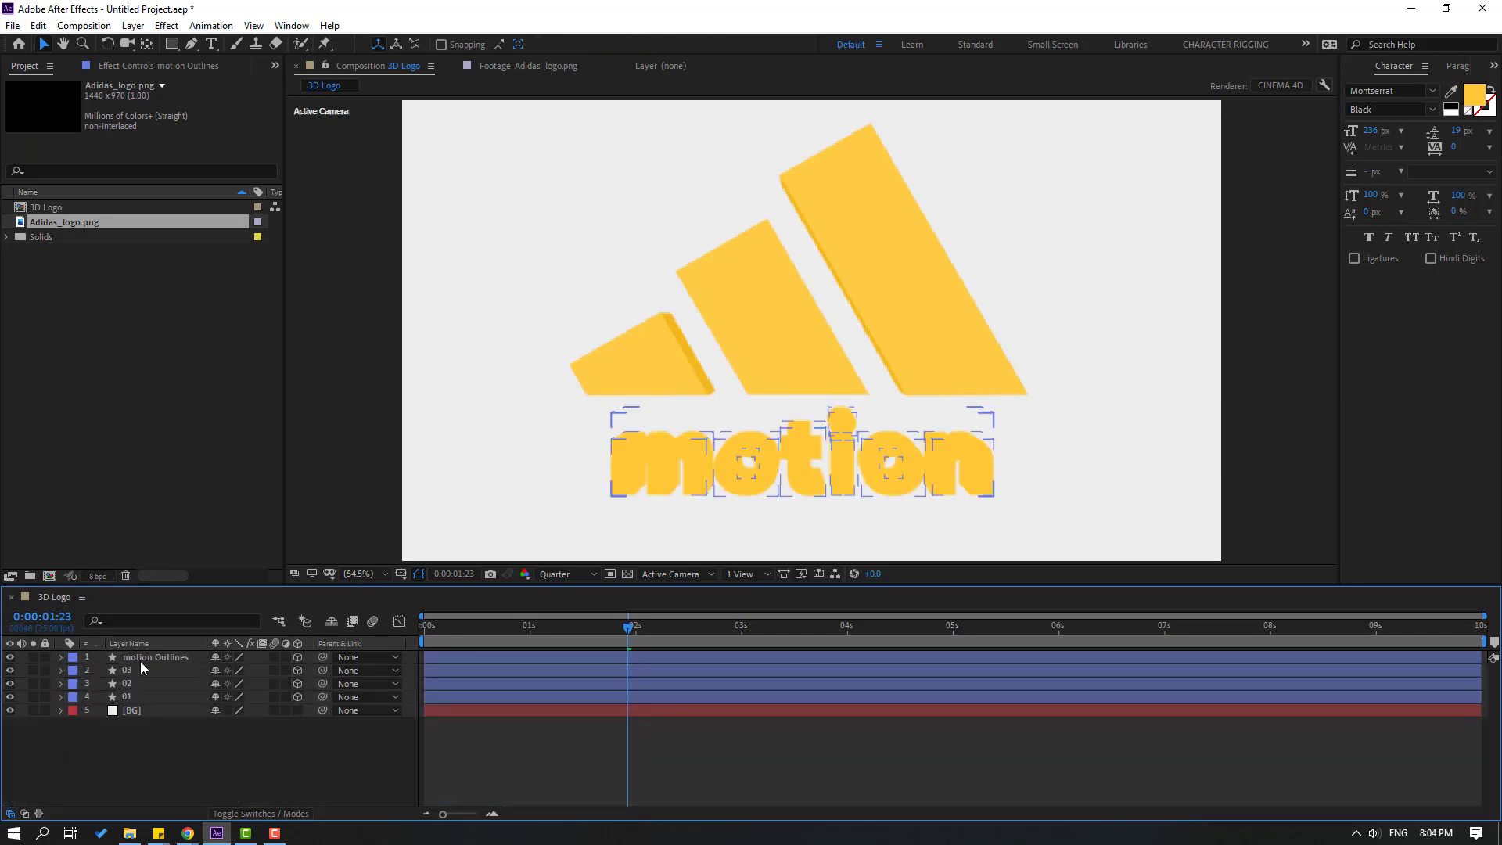
Step: Give motion Outlines a 1 px stroke coloured F2B81D, sampled from the small stripe's darker side face, and preview the animation
left_click(140, 659)
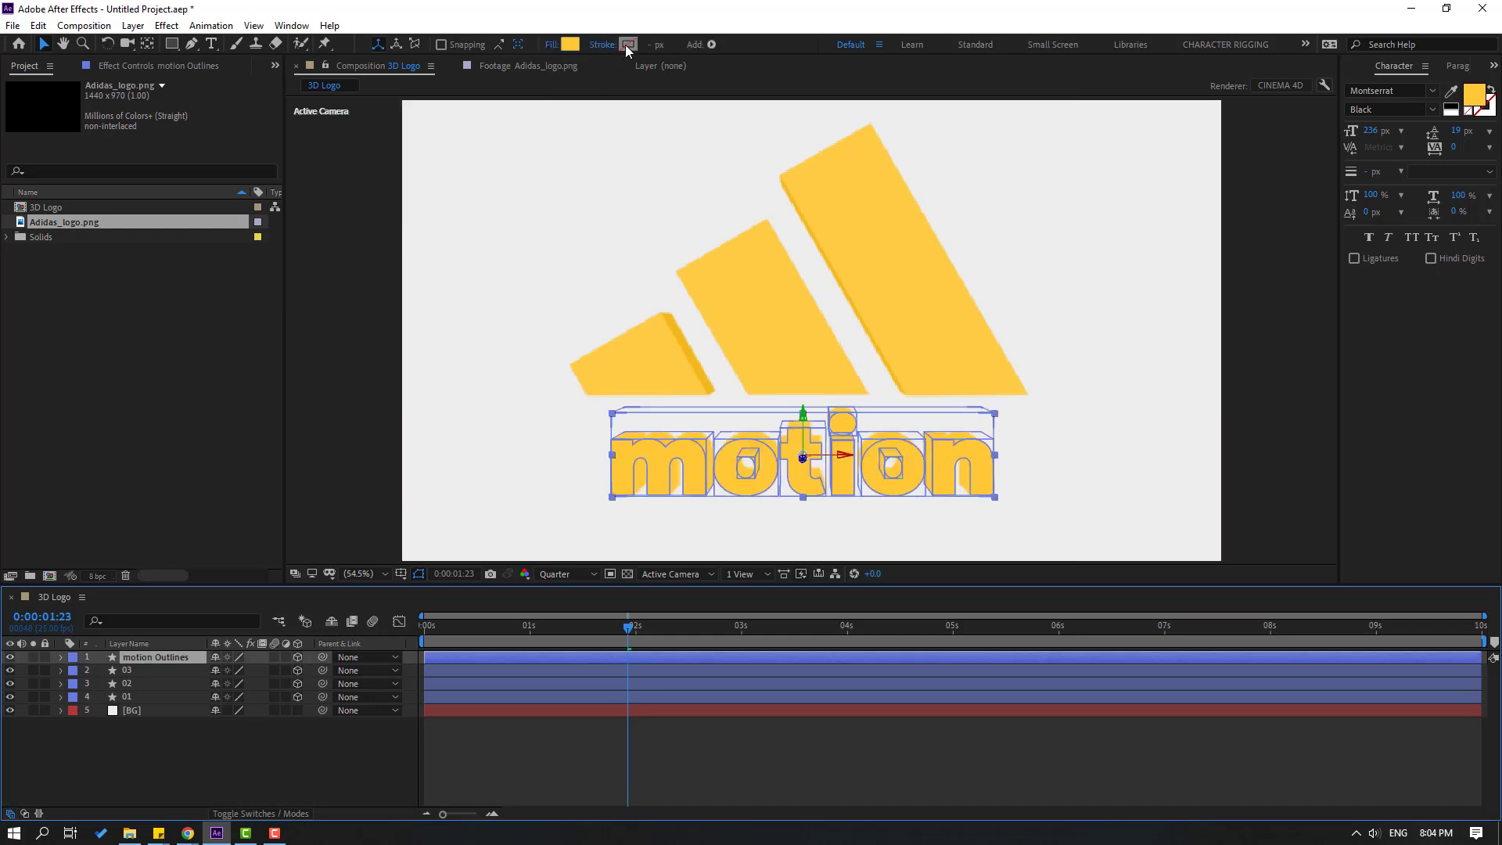
left_click(654, 45)
type("1")
key("Return")
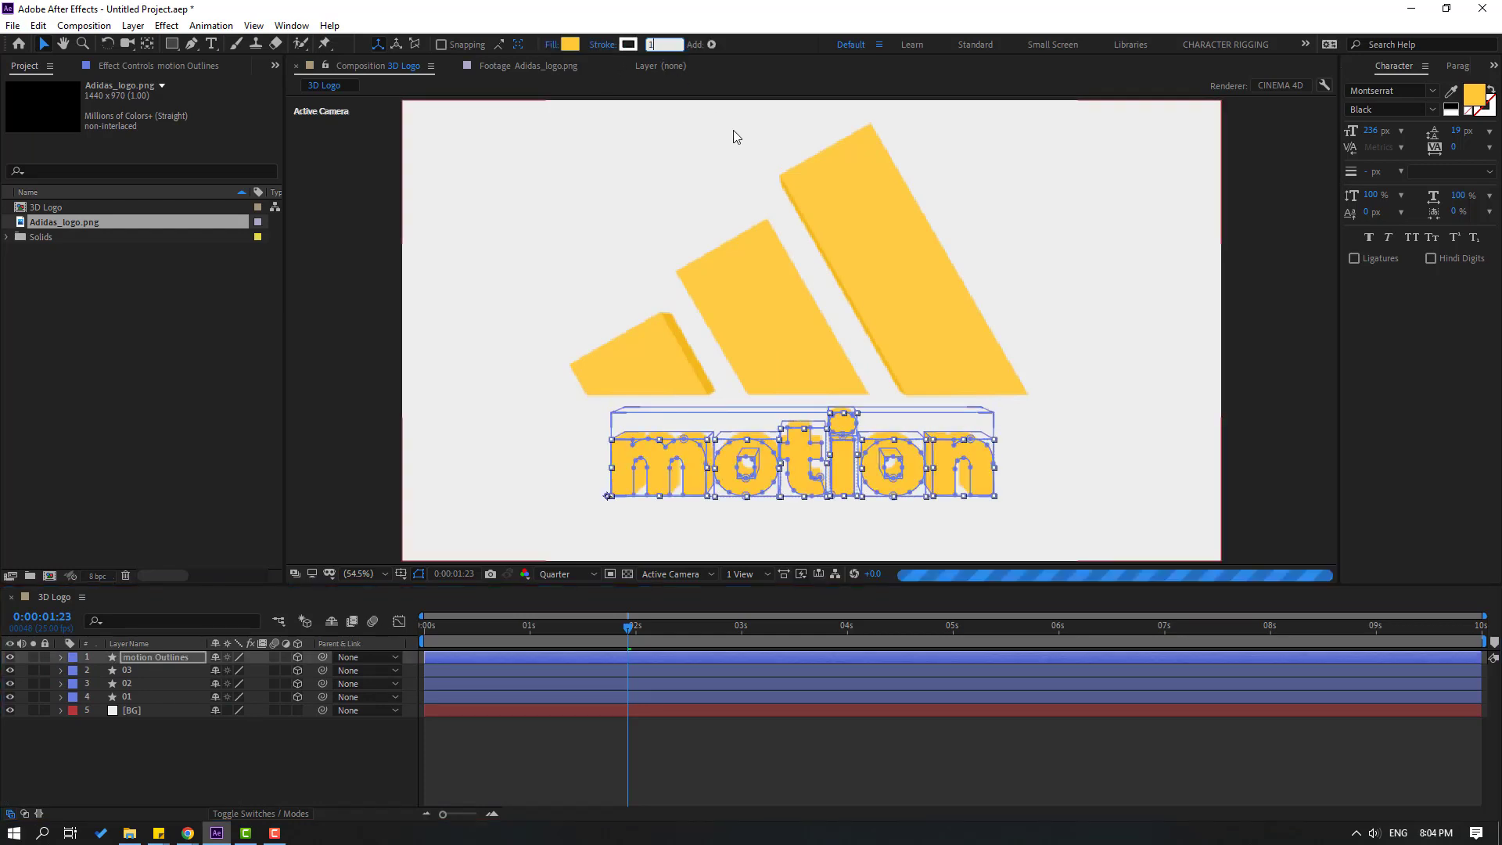
left_click(627, 44)
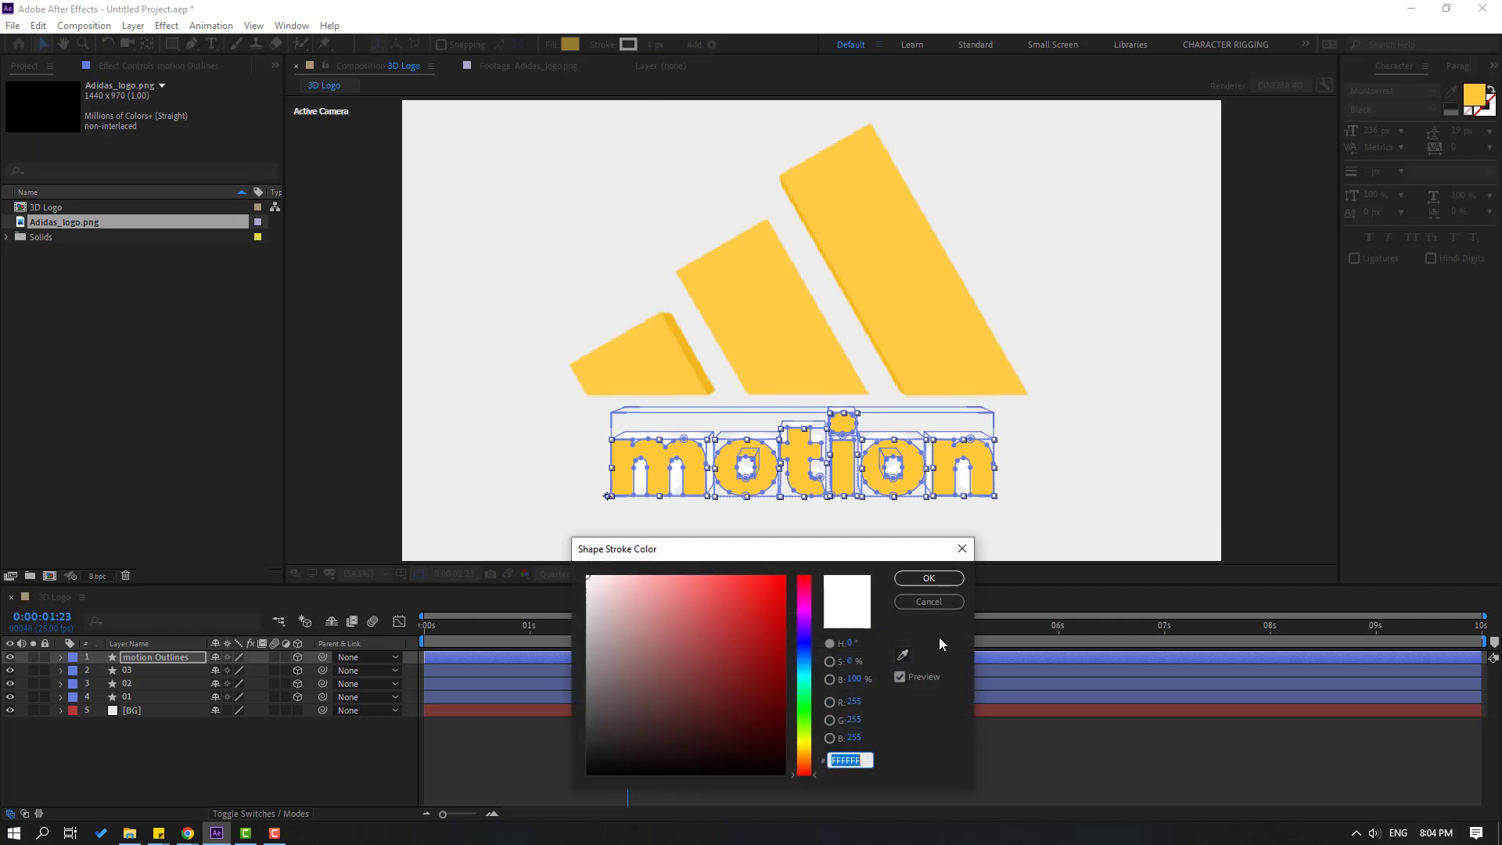
left_click(902, 657)
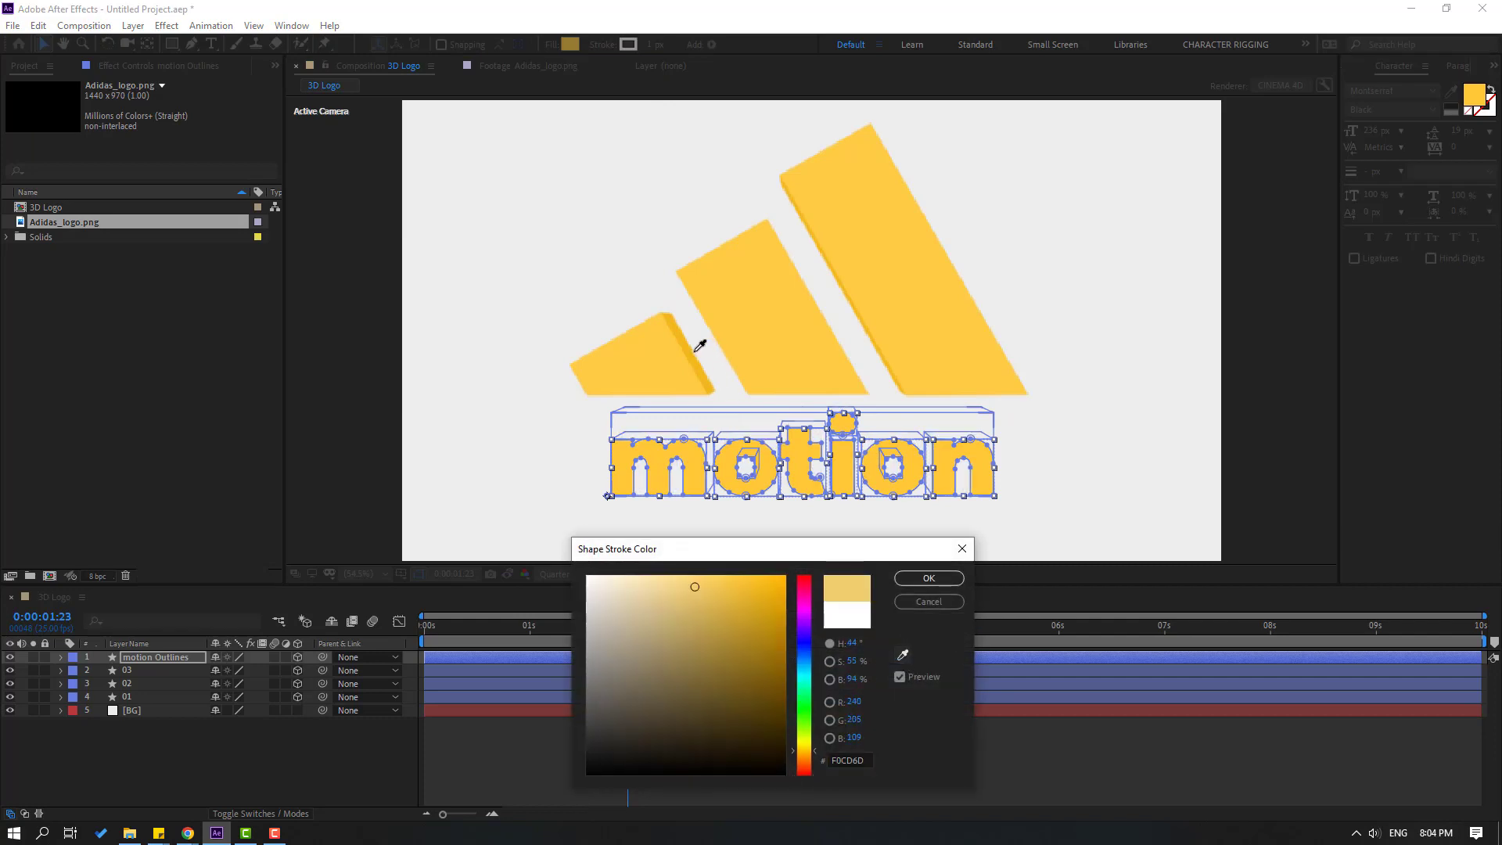
left_click(693, 345)
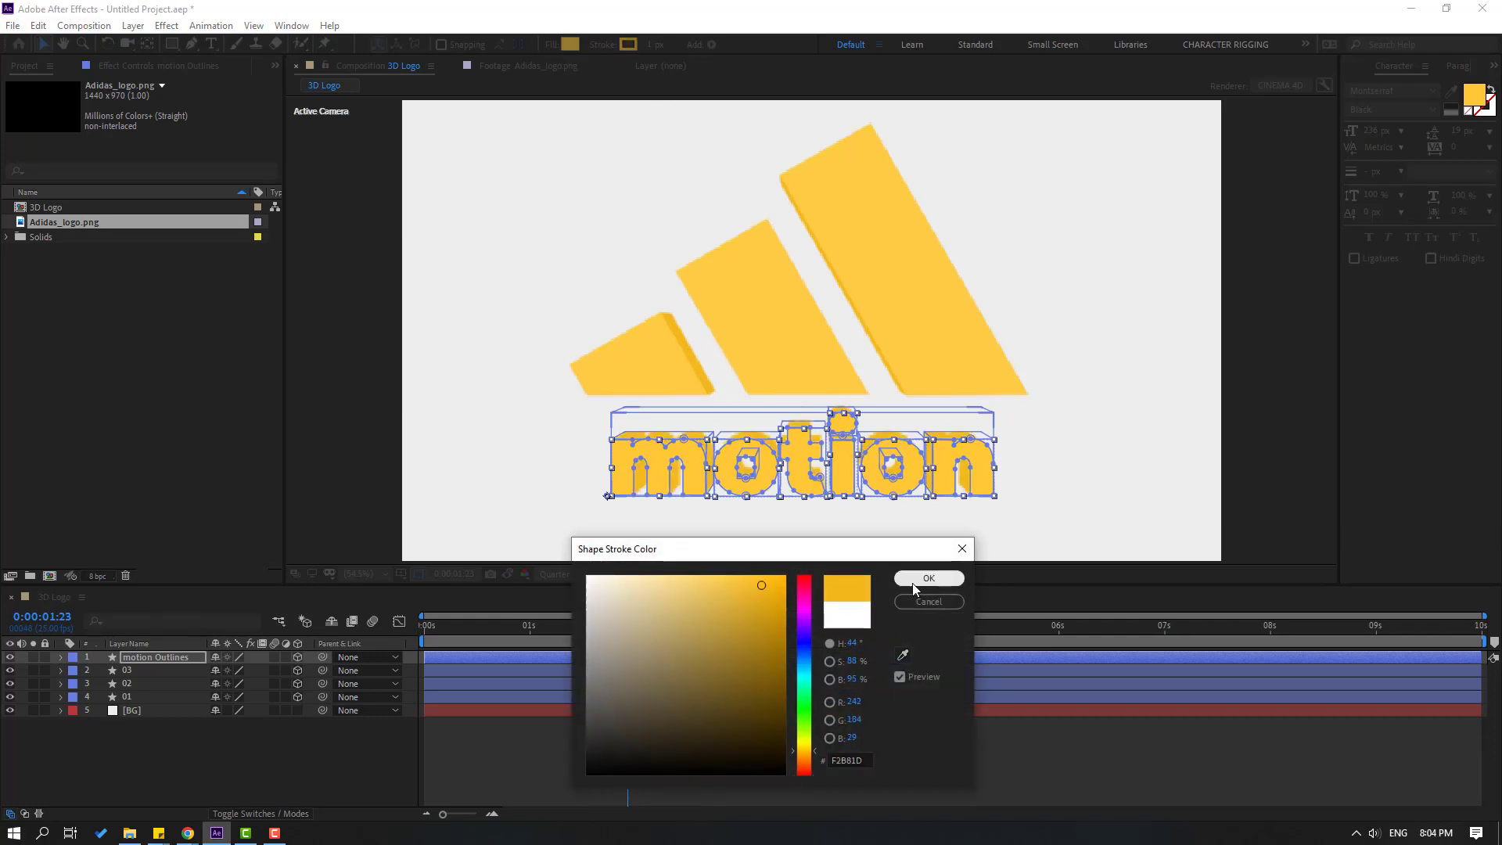
left_click(928, 578)
left_click(754, 778)
key("space")
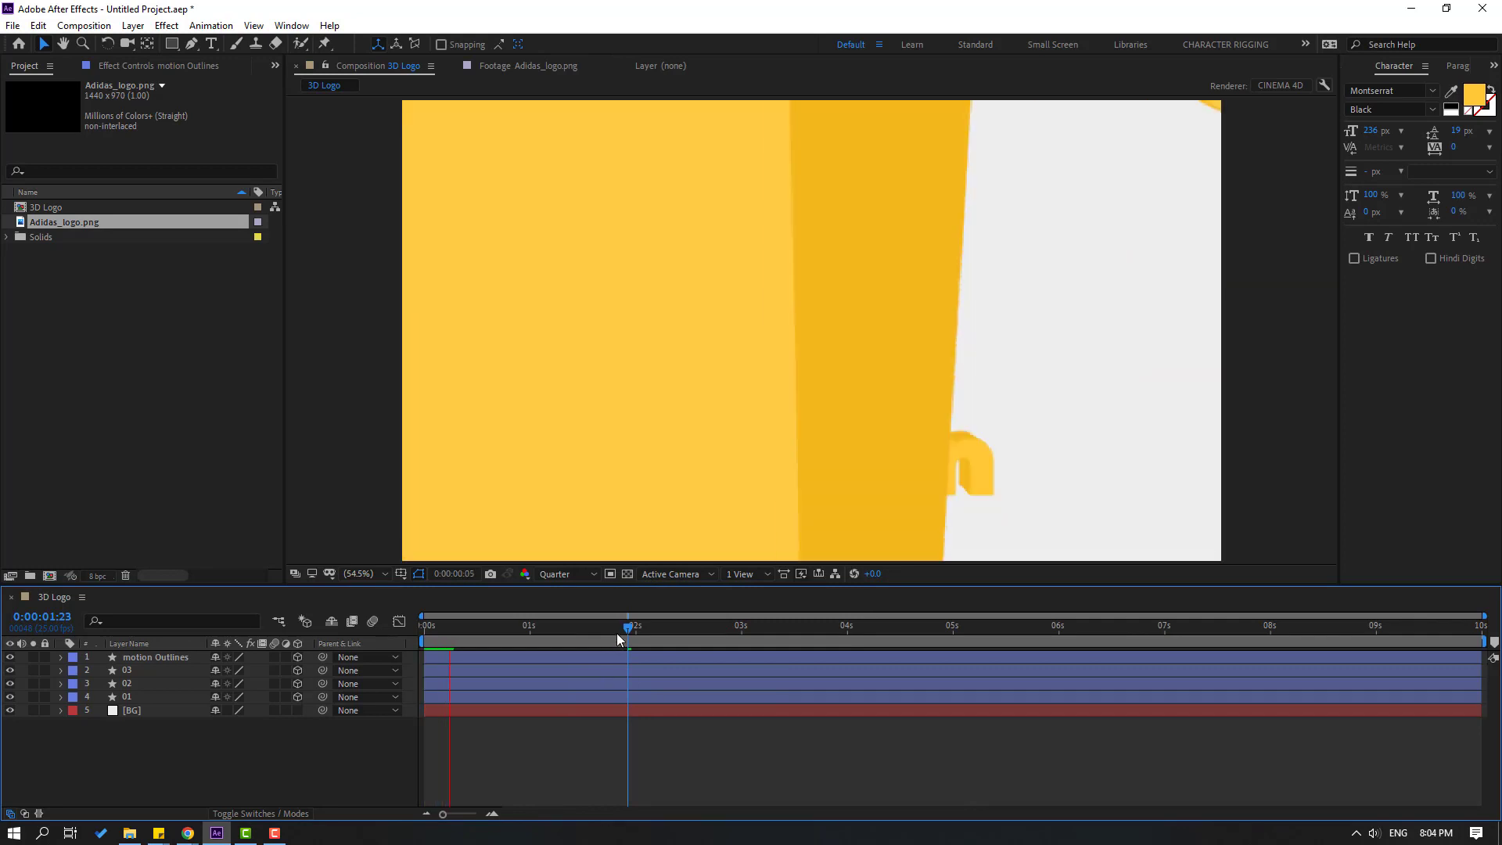
Step: Add a Position keyframe to the motion Outlines layer at 0:00:01:22
mouse_move(618, 629)
left_mouse_down()
mouse_move(648, 627)
mouse_move(562, 636)
mouse_move(635, 628)
left_mouse_up()
left_click(177, 672)
left_click(164, 660)
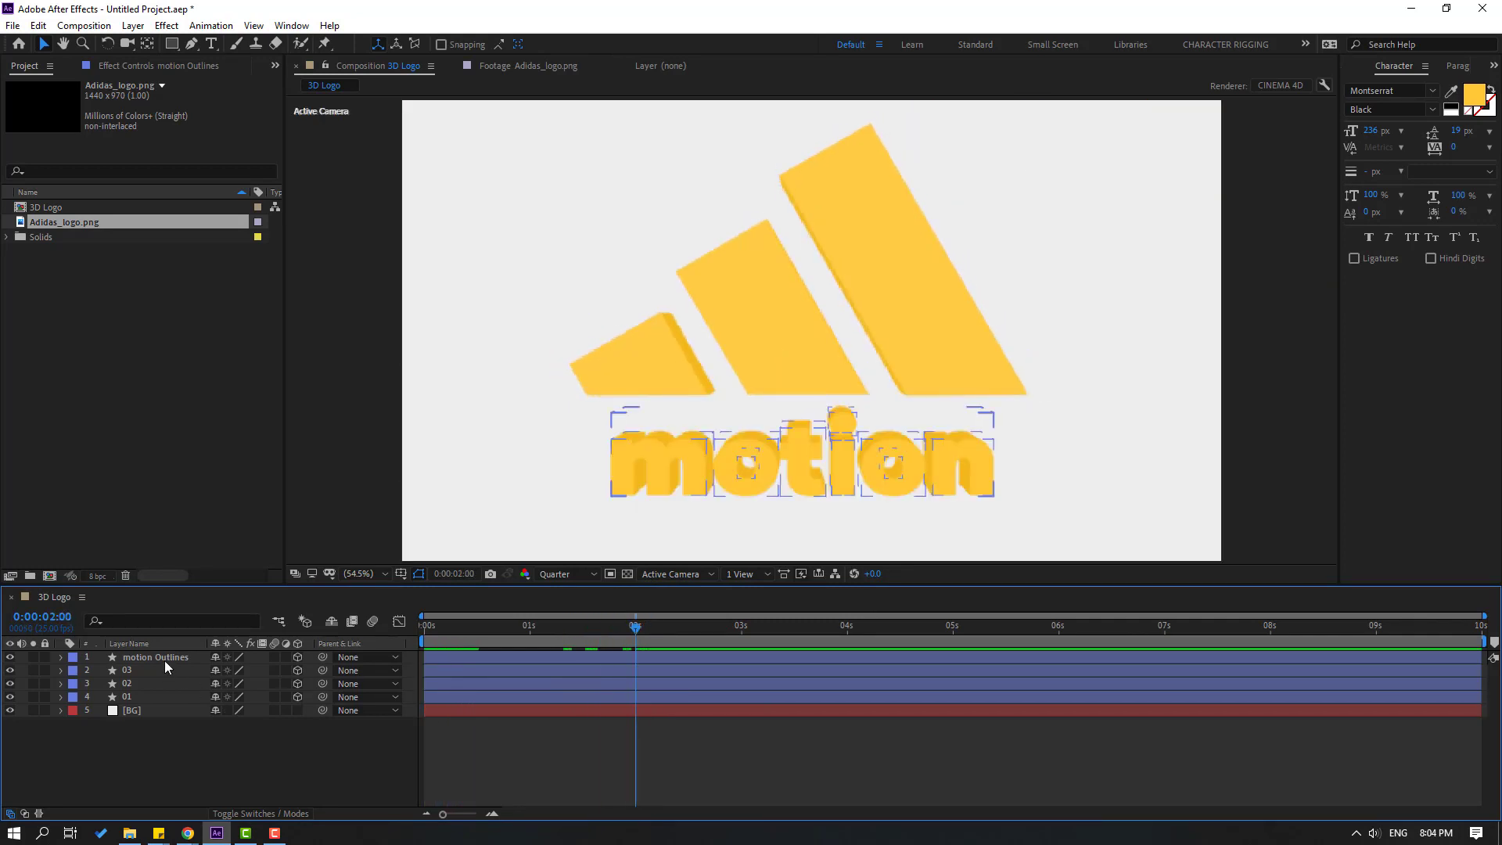
left_click(165, 659)
key("p")
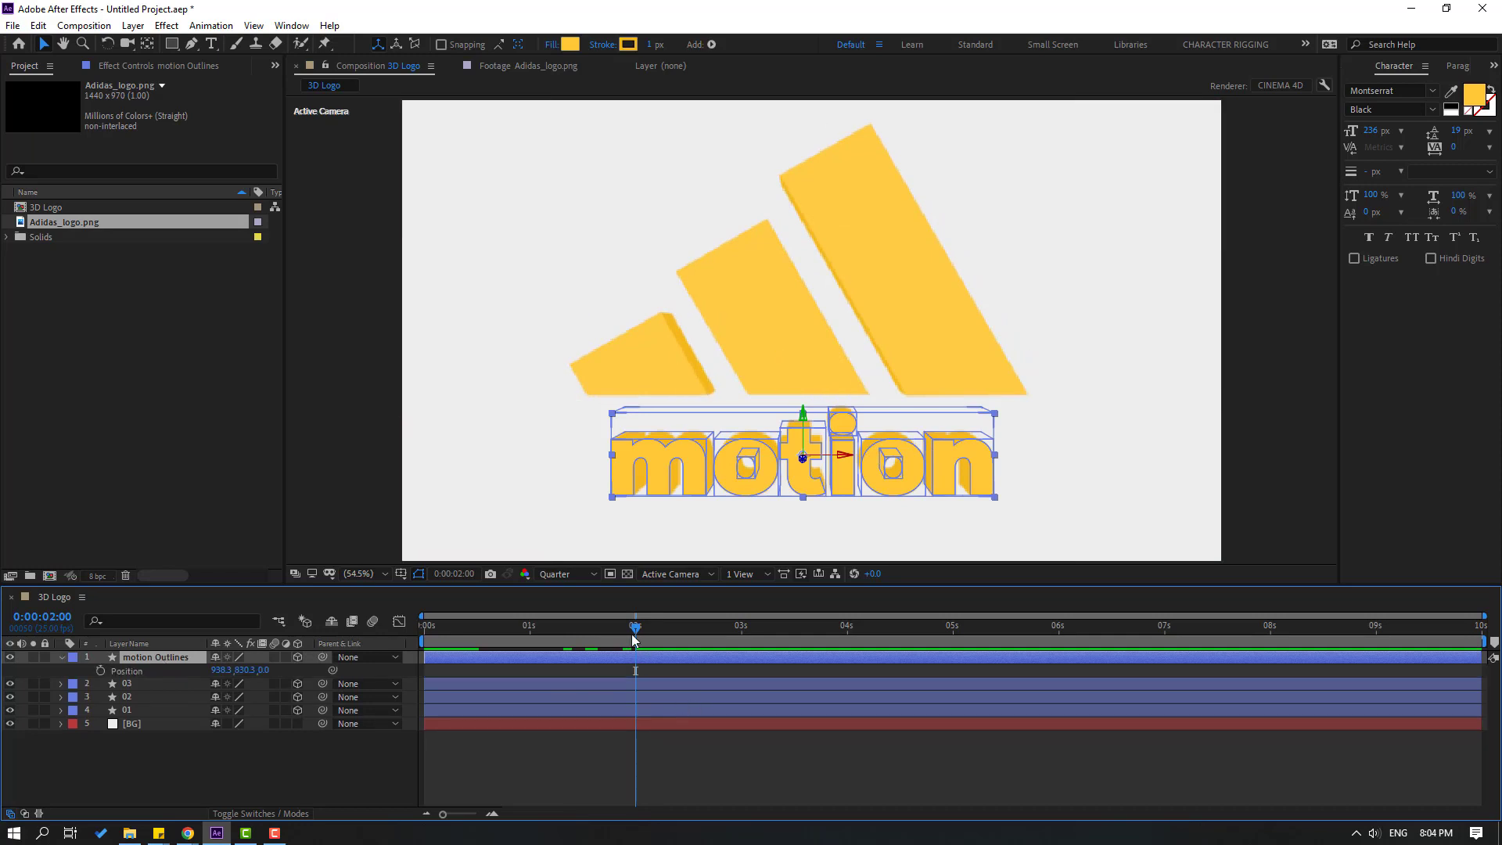
left_click(611, 629)
left_click_drag(613, 635, 622, 630)
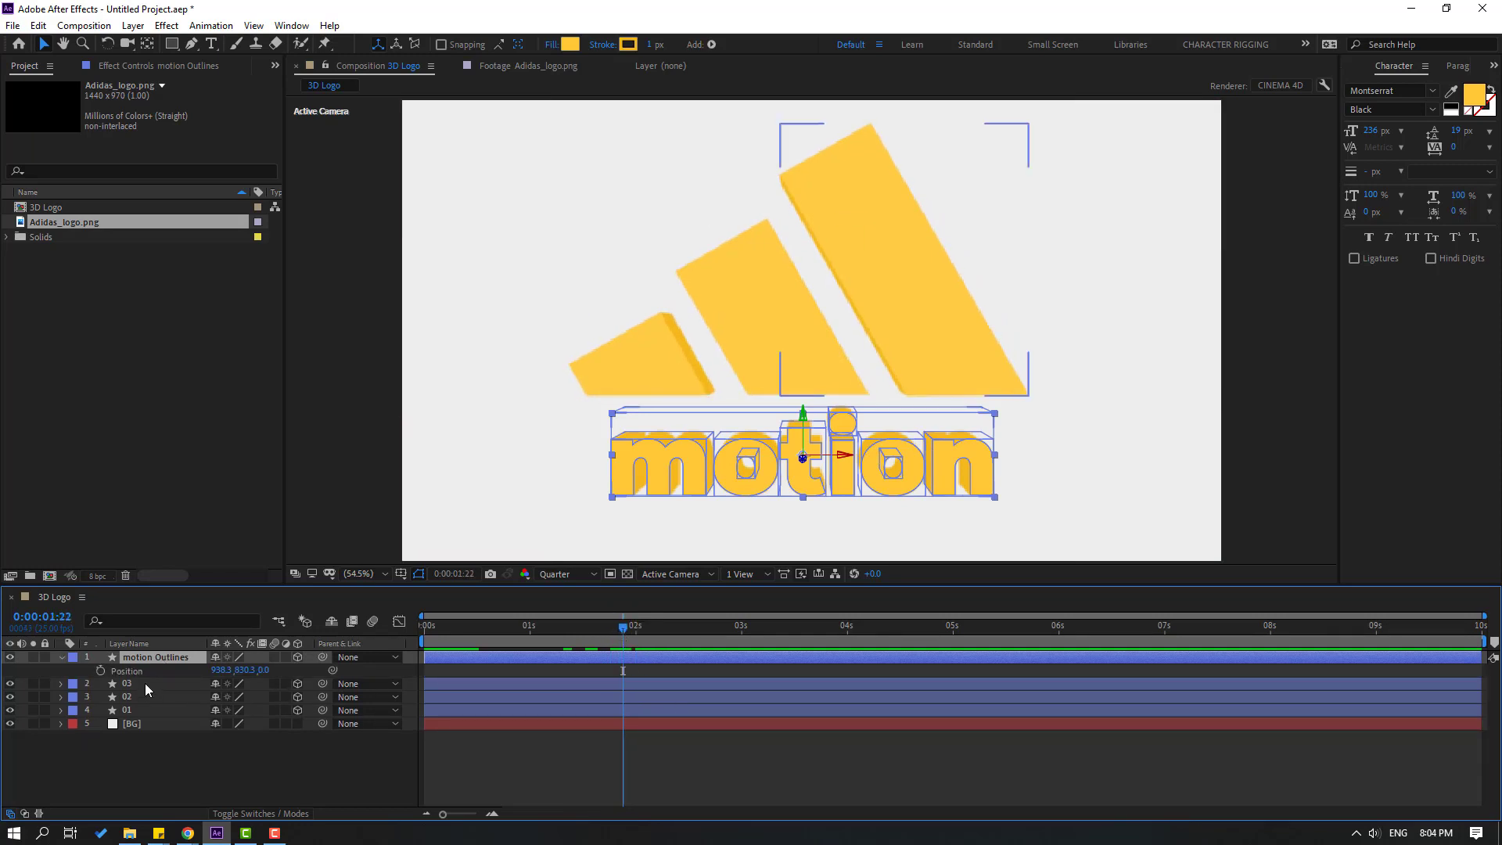
left_click(101, 671)
Step: Solo the motion Outlines layer and set its Z position to -1980 at 0:00:00:12 as the starting keyframe
left_click(608, 630)
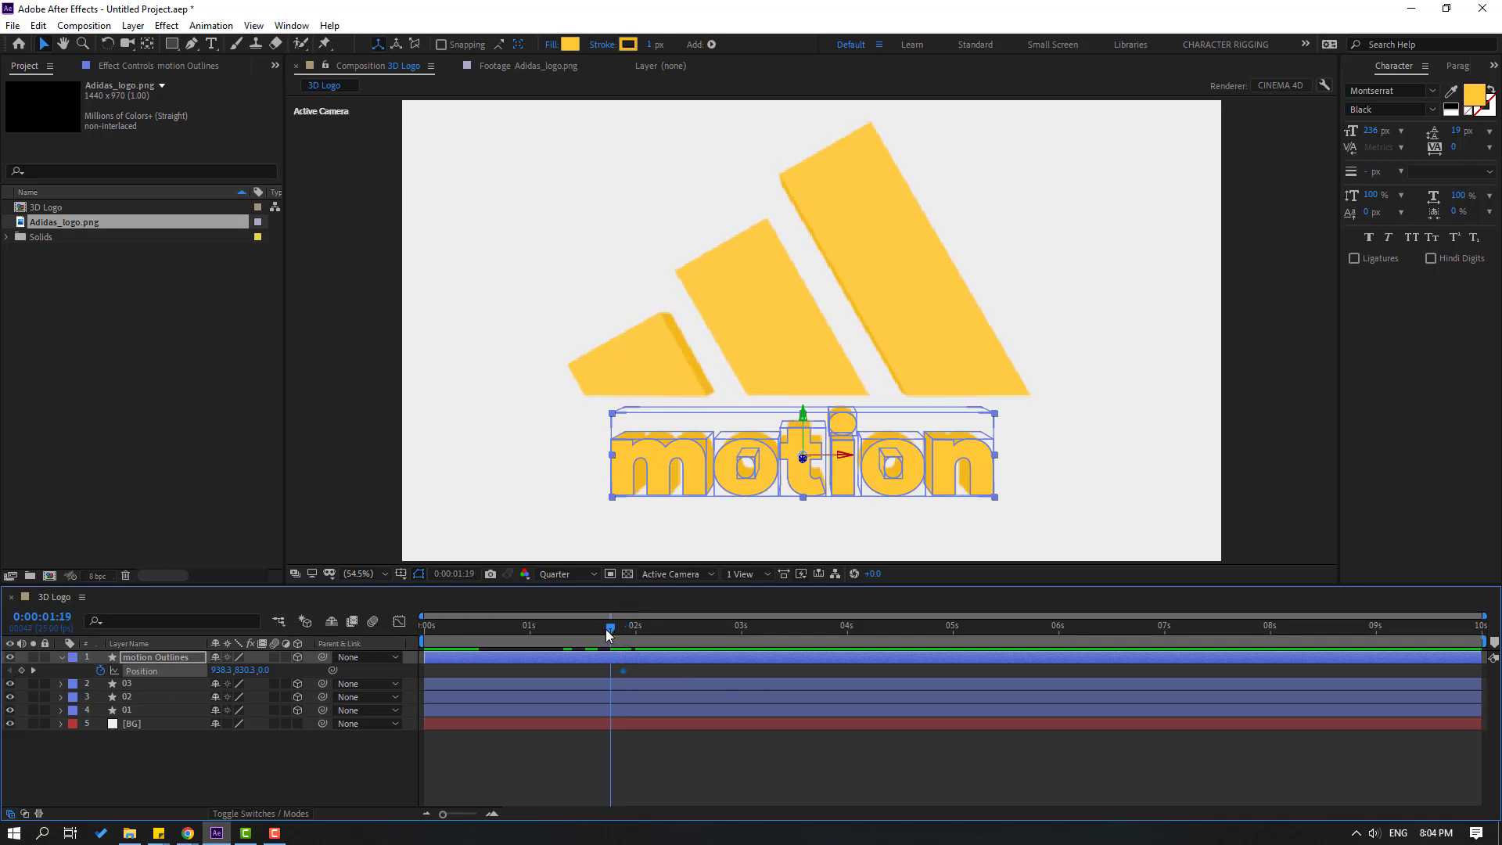
left_click(33, 657)
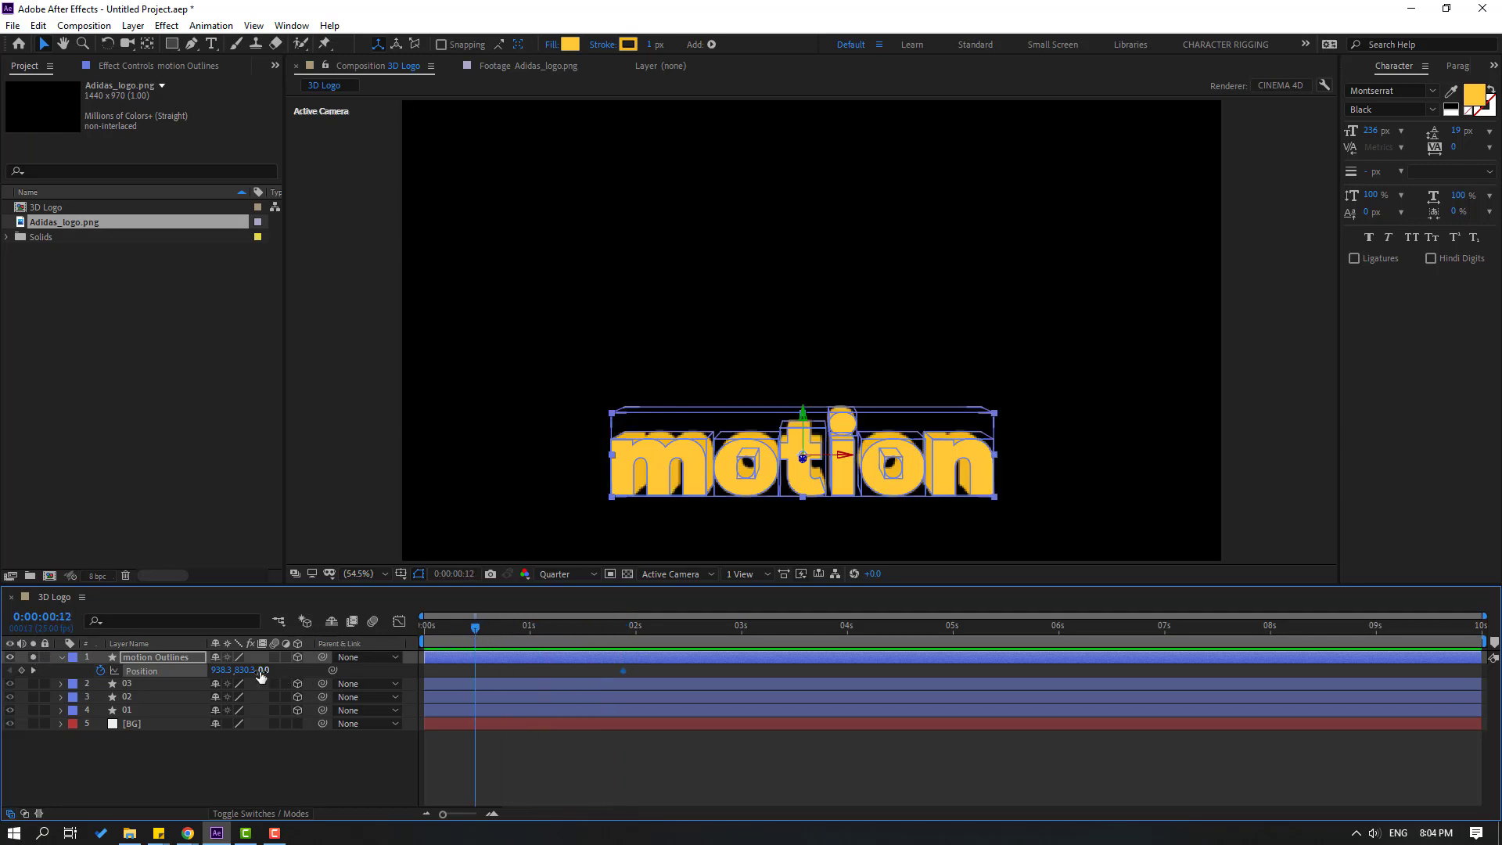
left_click_drag(261, 676, 155, 723)
Step: Apply Easy Ease to both Position keyframes of the motion Outlines layer
left_click_drag(635, 667, 476, 672)
right_click(475, 673)
mouse_move(500, 661)
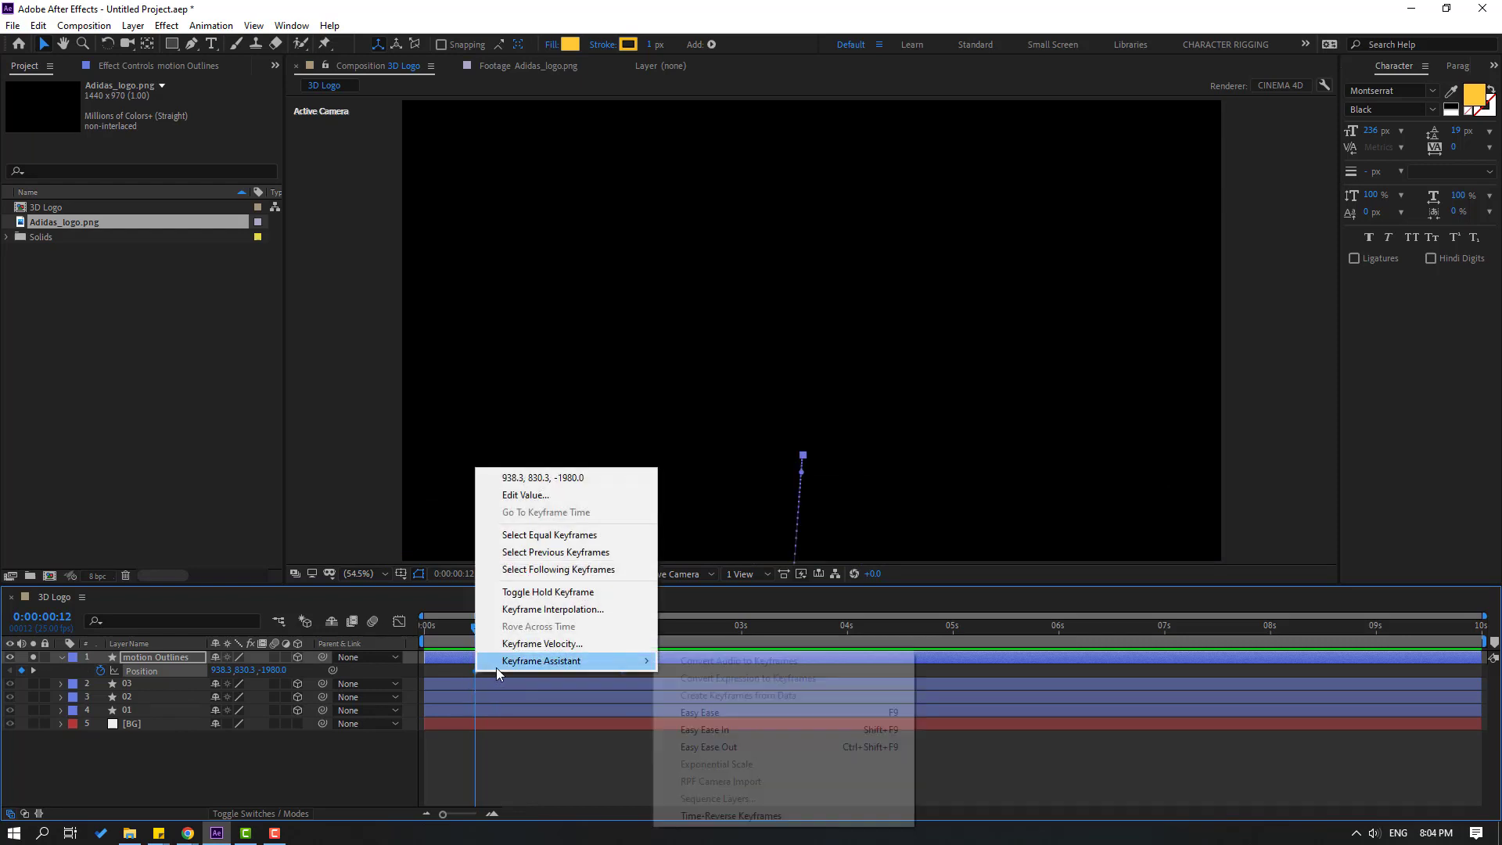
left_click(704, 714)
Step: Adjust the ease handles of the Position speed curve on motion Outlines, previewing the movement between adjustments
left_click(400, 622)
left_click_drag(537, 717, 532, 774)
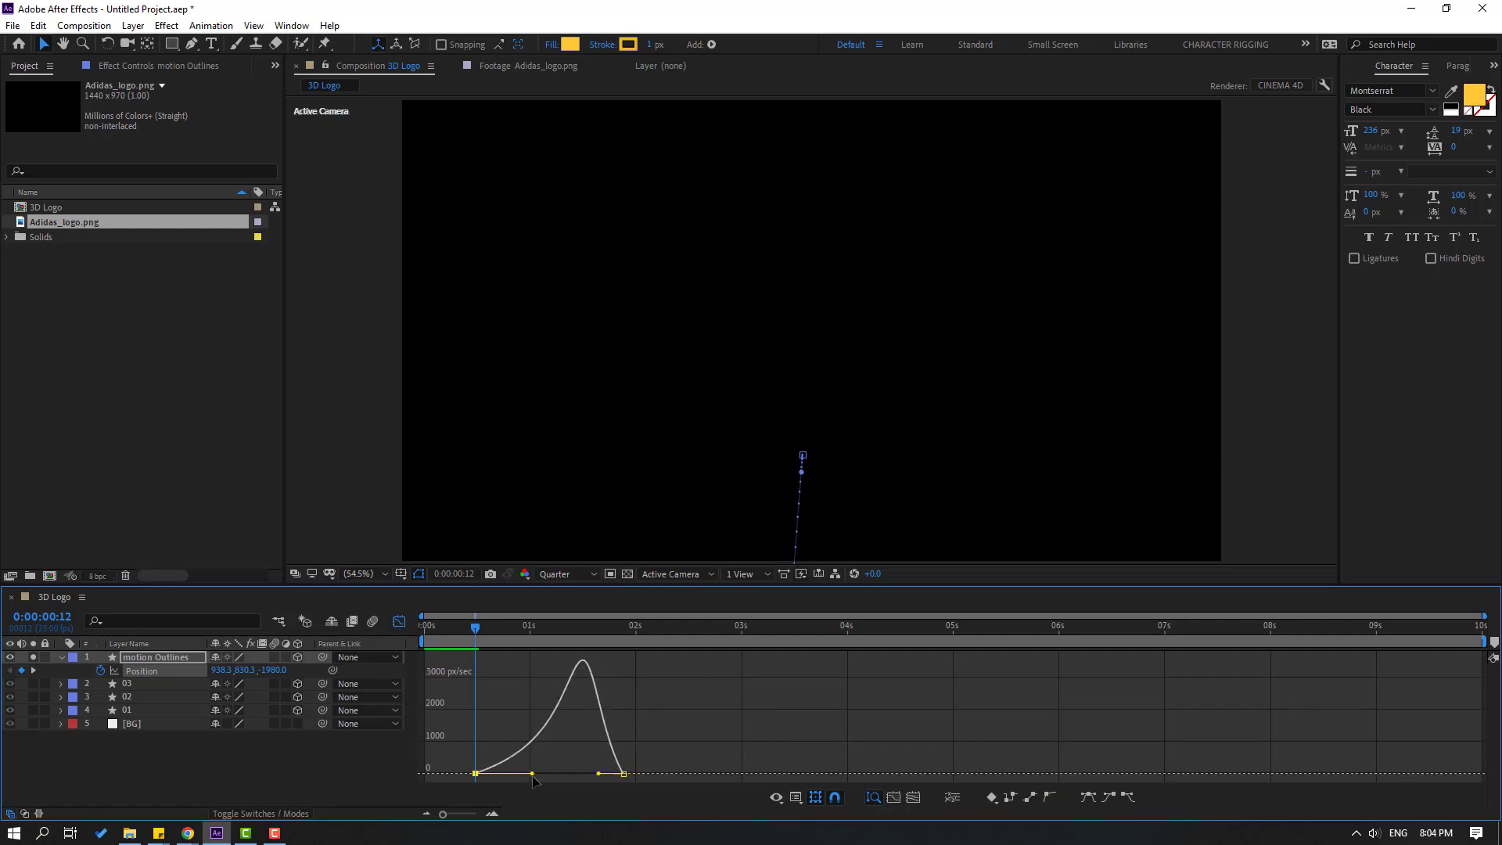
key("space")
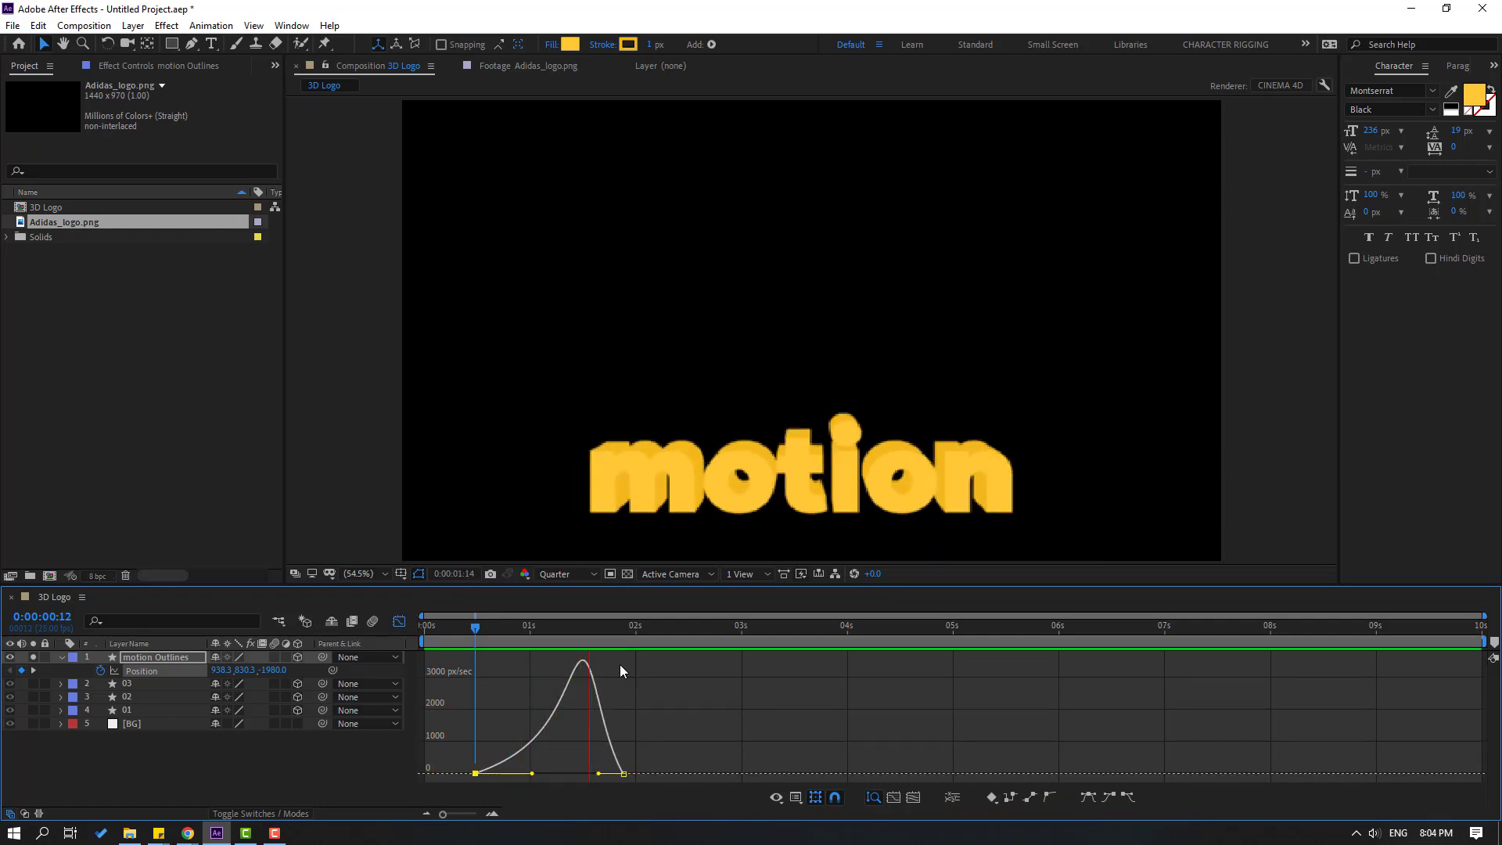
key("space")
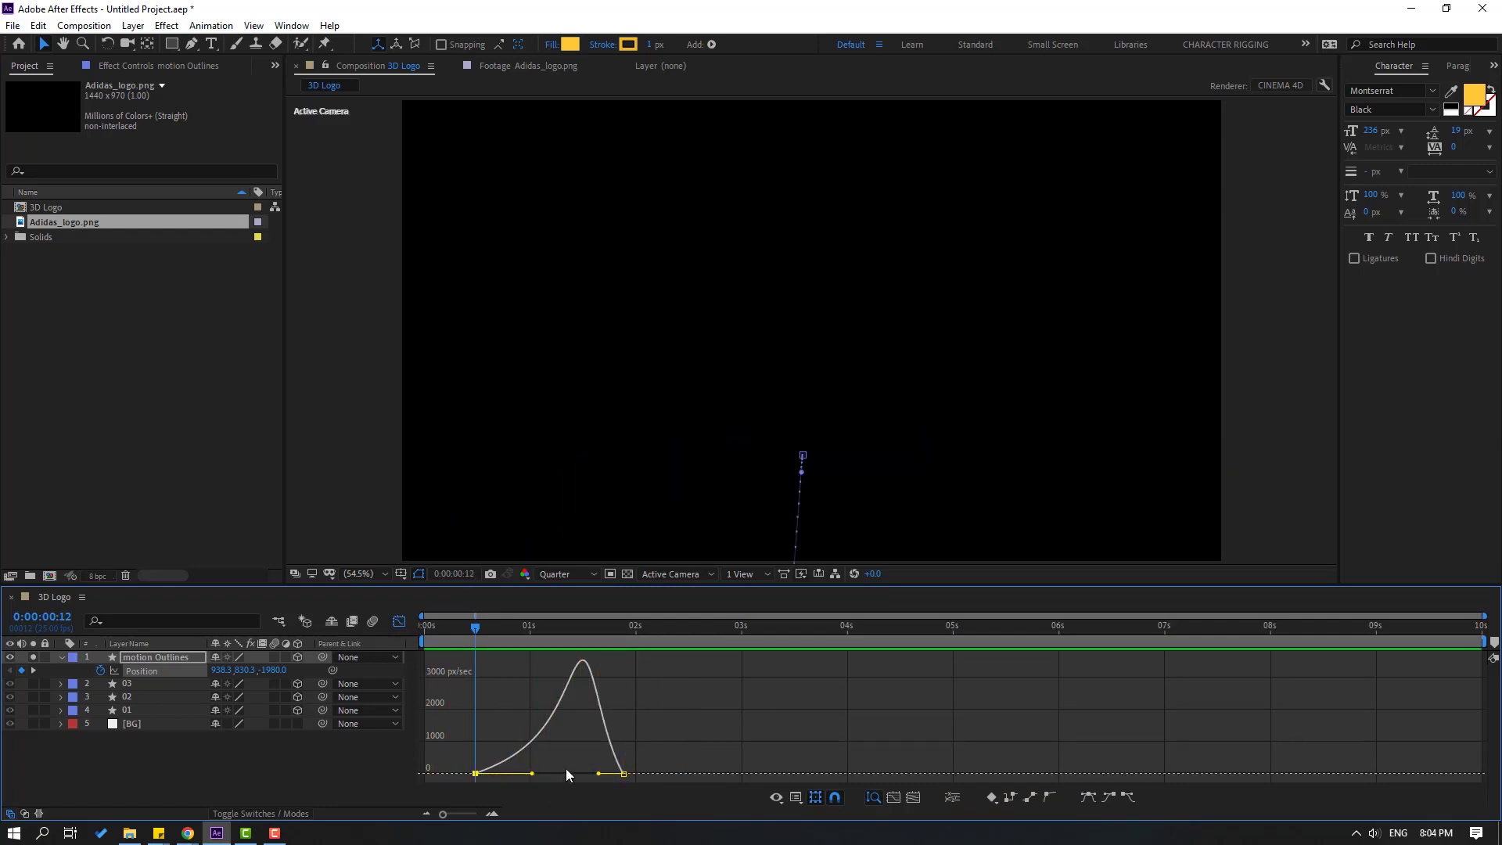
left_click_drag(598, 774, 516, 774)
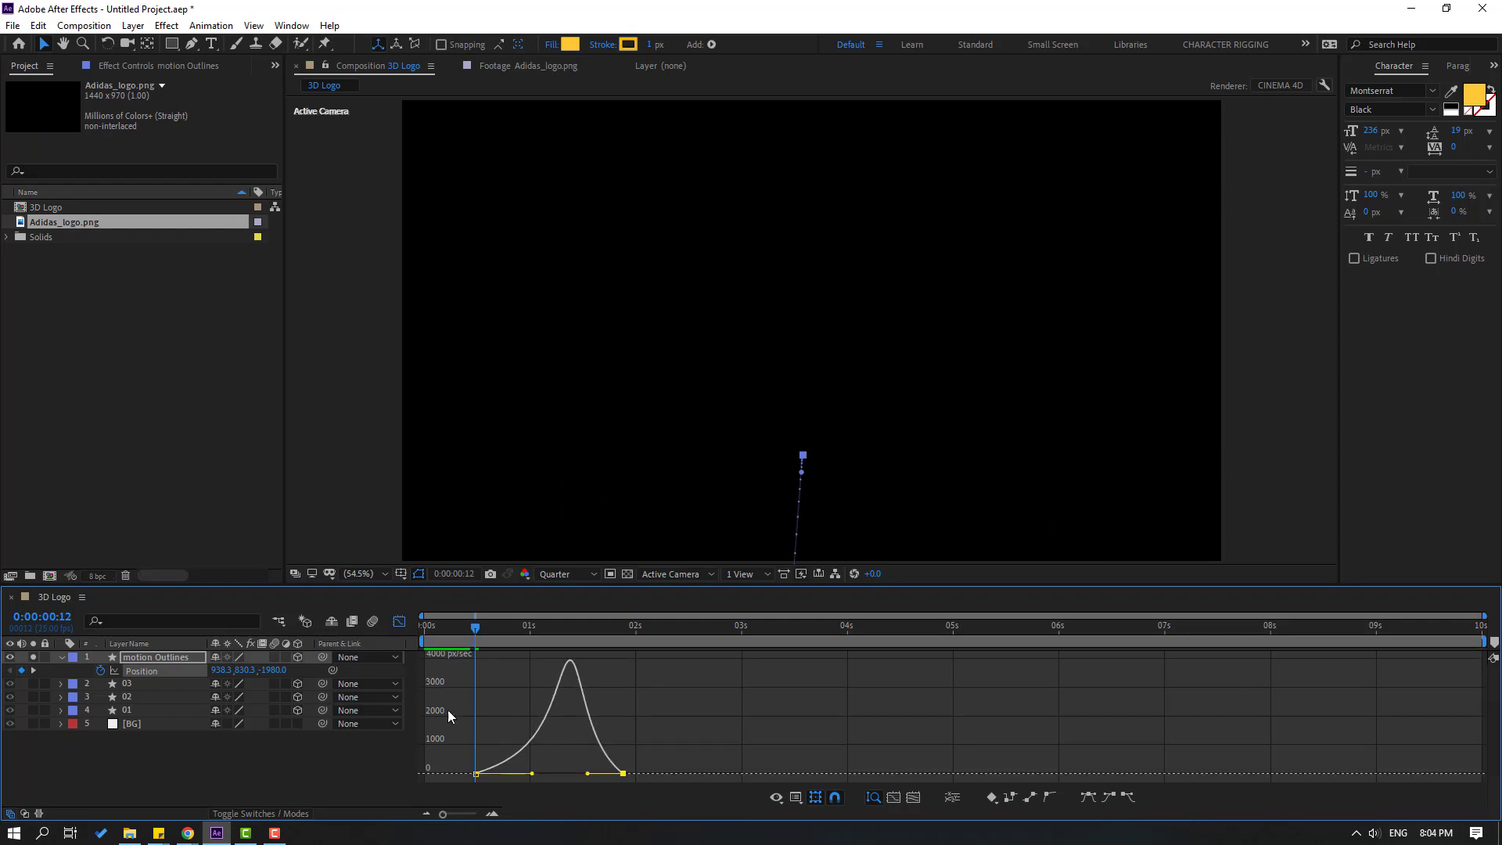
Step: Move the starting Position keyframe of motion Outlines to 0:00:00:00 and the ending one to 0:00:01:17, and preview the result
left_click(399, 621)
mouse_move(626, 669)
left_mouse_down()
mouse_move(670, 663)
mouse_move(655, 669)
left_mouse_up()
left_click_drag(475, 671, 424, 670)
key("space")
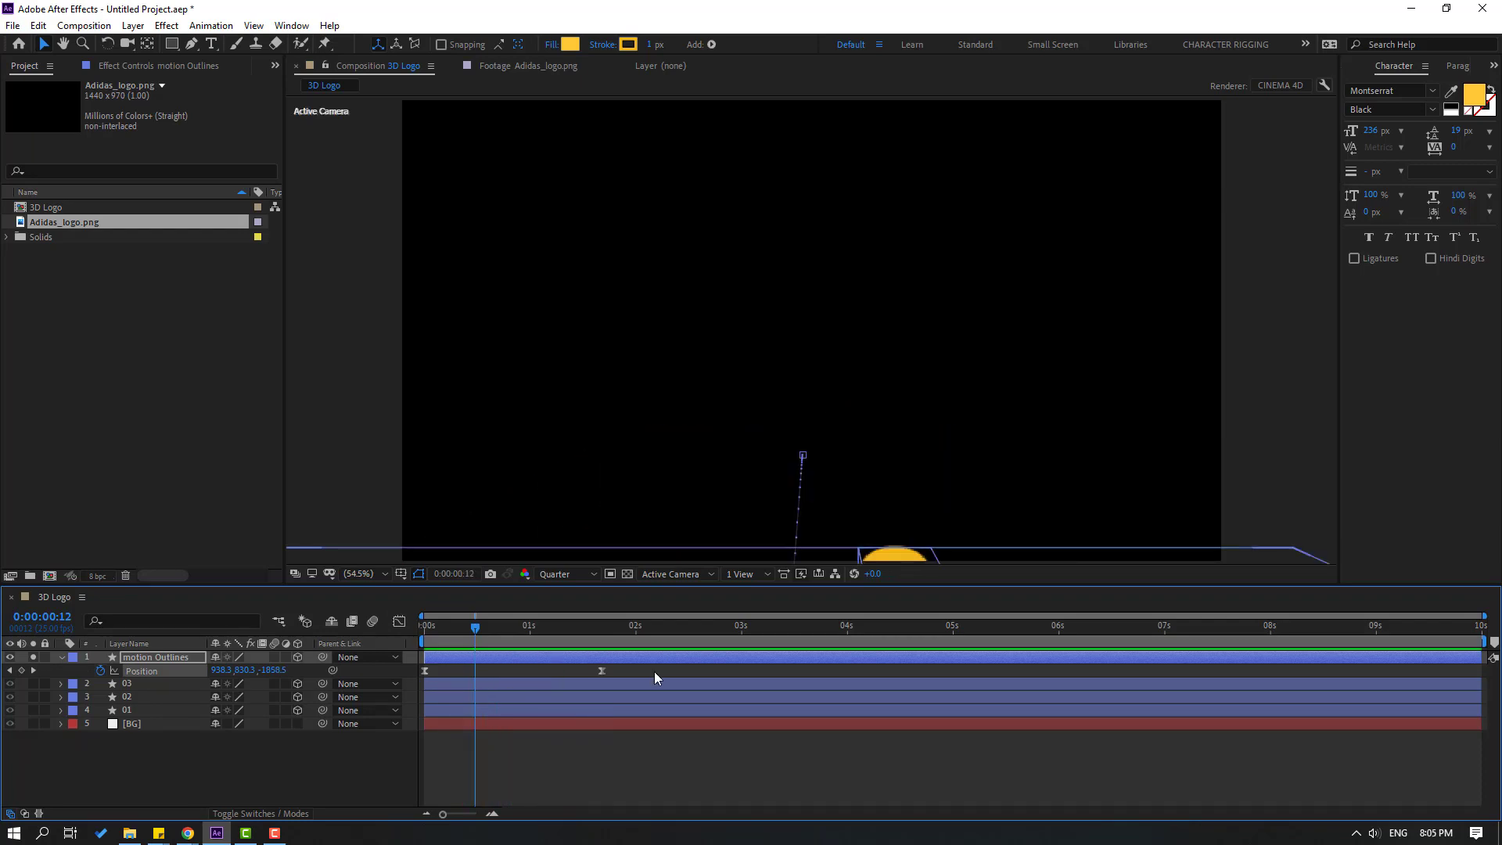
Step: Reshape the Position speed curve of motion Outlines with an early peak and a long ease into the ending keyframe, and preview it
left_click_drag(654, 672, 443, 677)
left_click(400, 622)
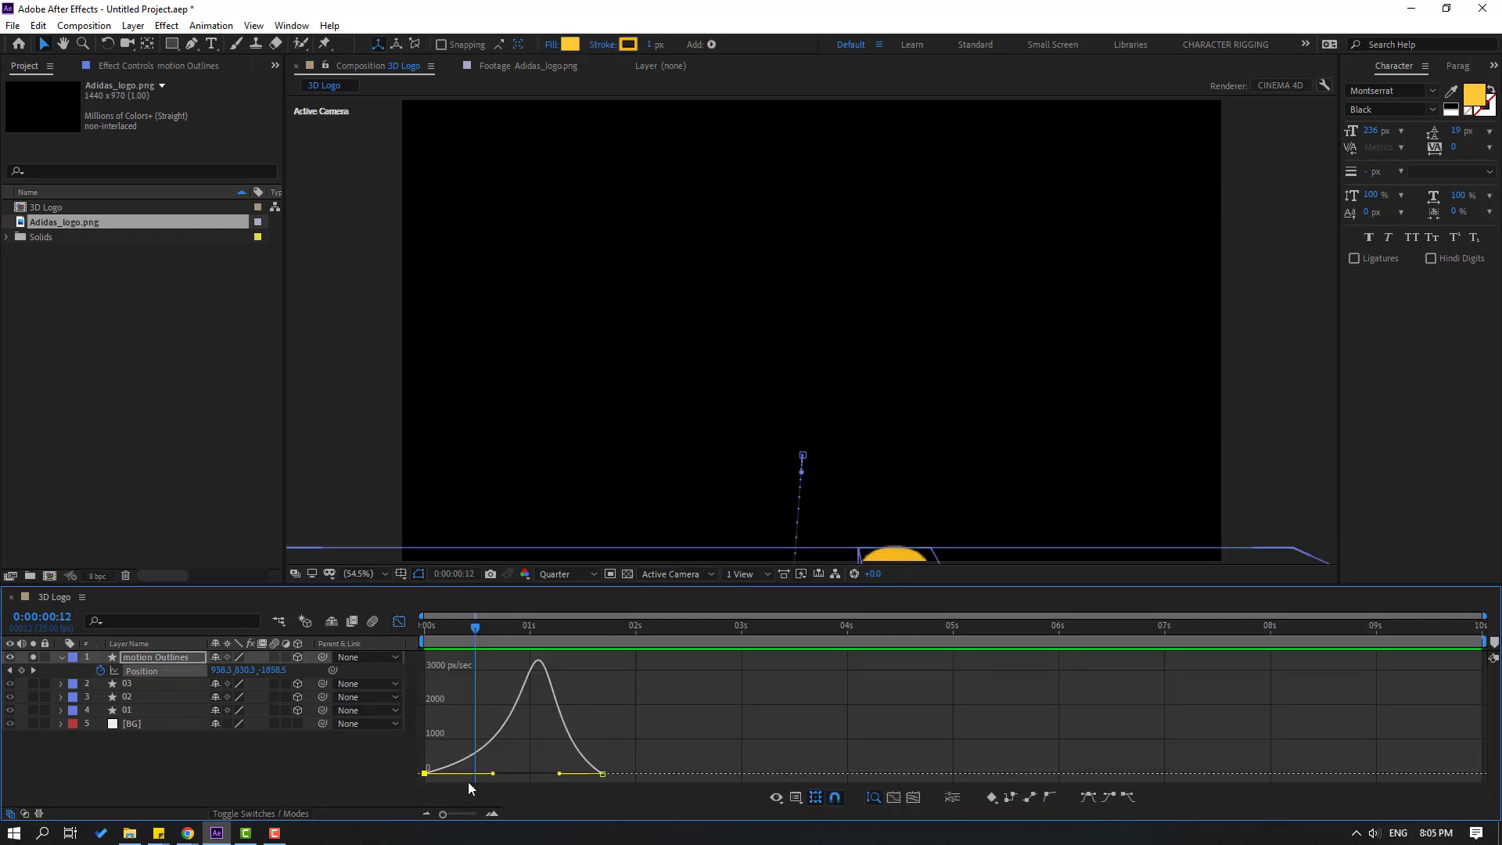
mouse_move(498, 772)
left_mouse_down()
mouse_move(462, 774)
mouse_move(512, 774)
left_mouse_up()
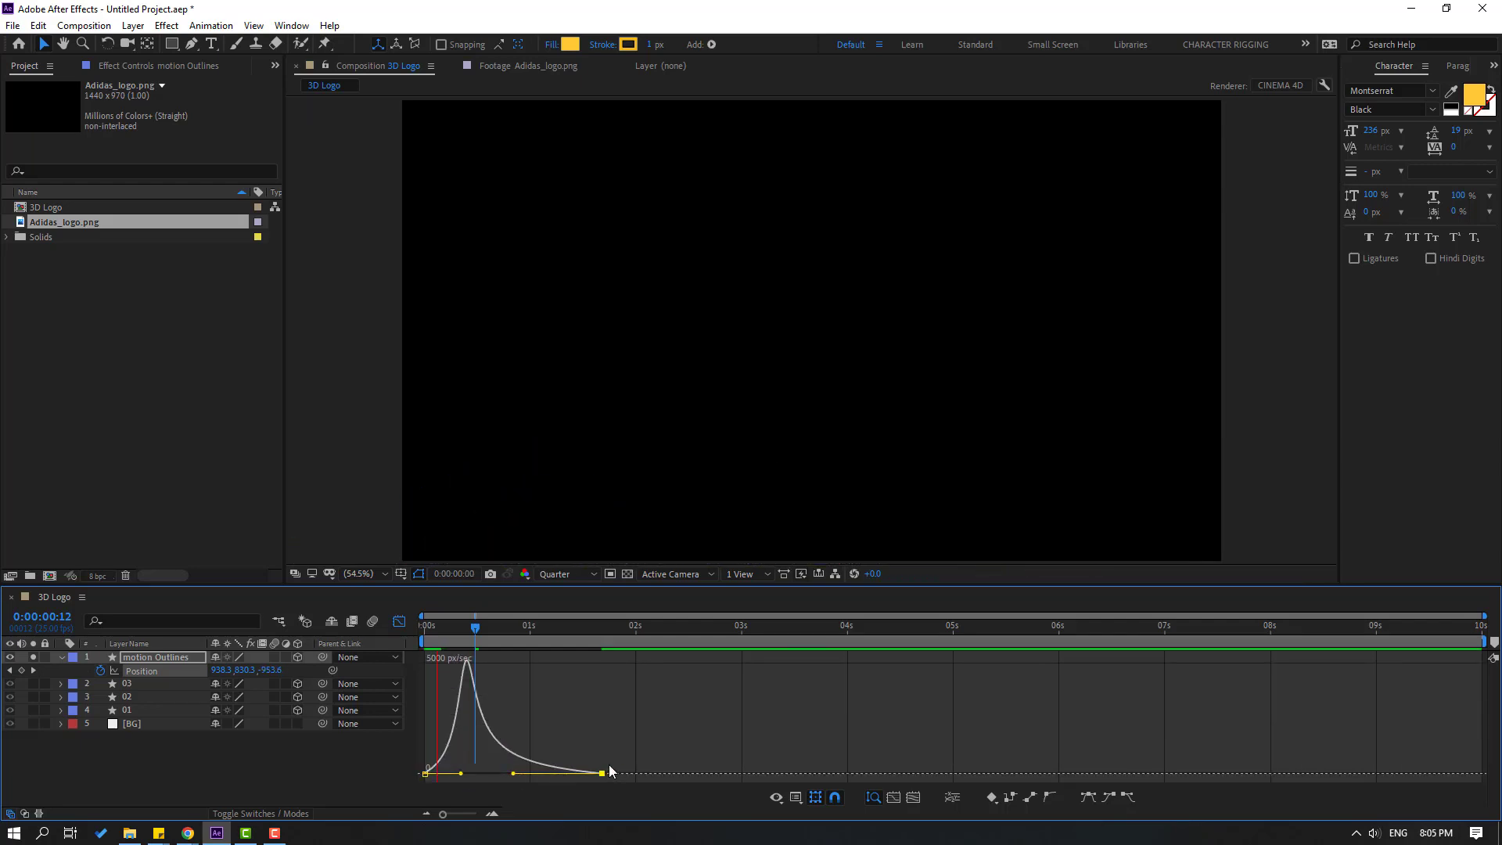
left_click(399, 622)
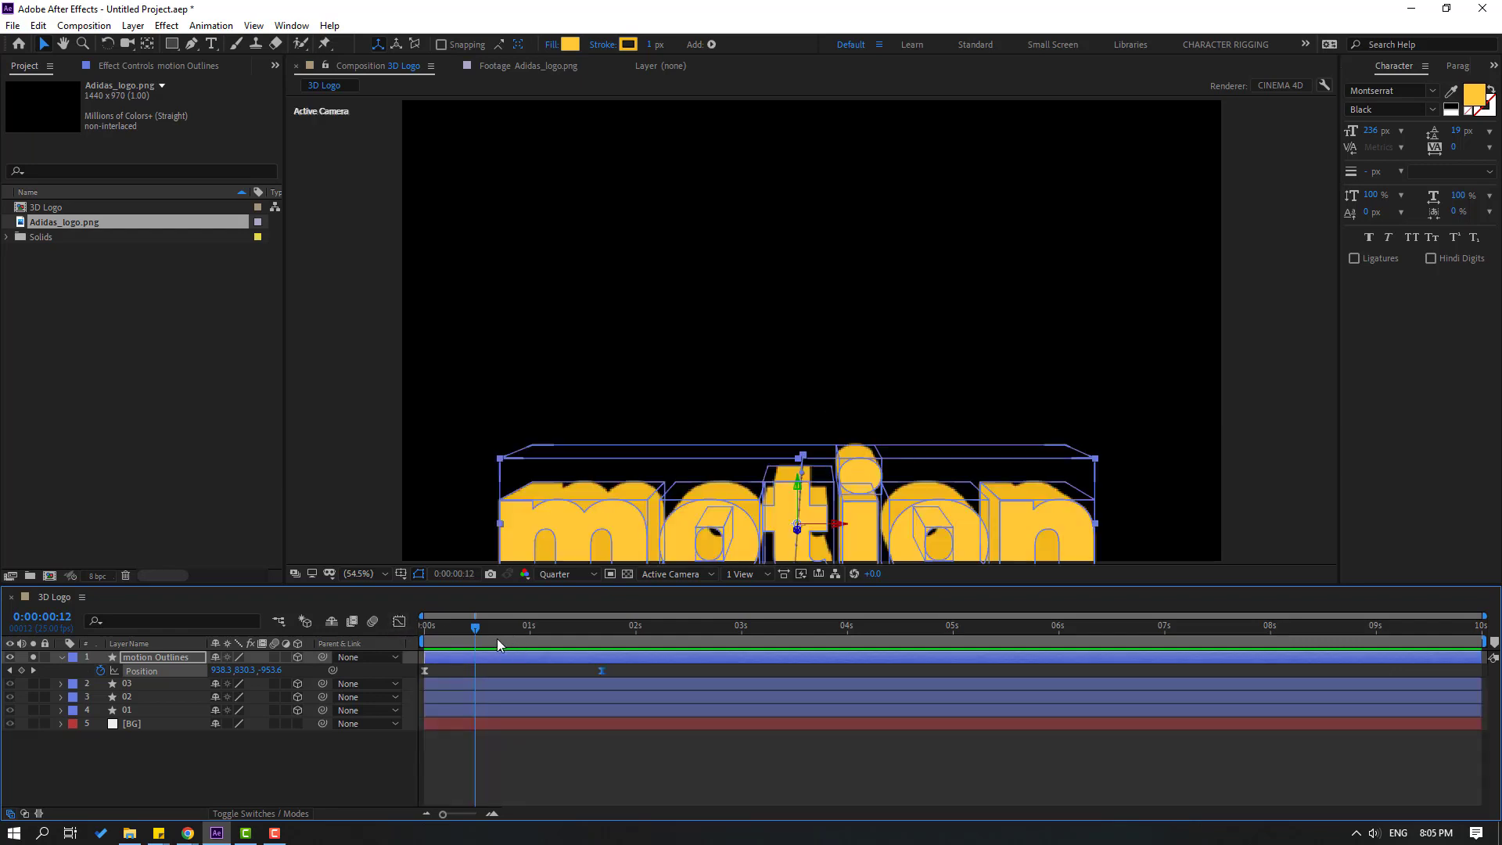
Step: Reveal the rotation properties of motion Outlines and set X, Y and Z Rotation keyframes at 0:00:01:17
key("shift+r")
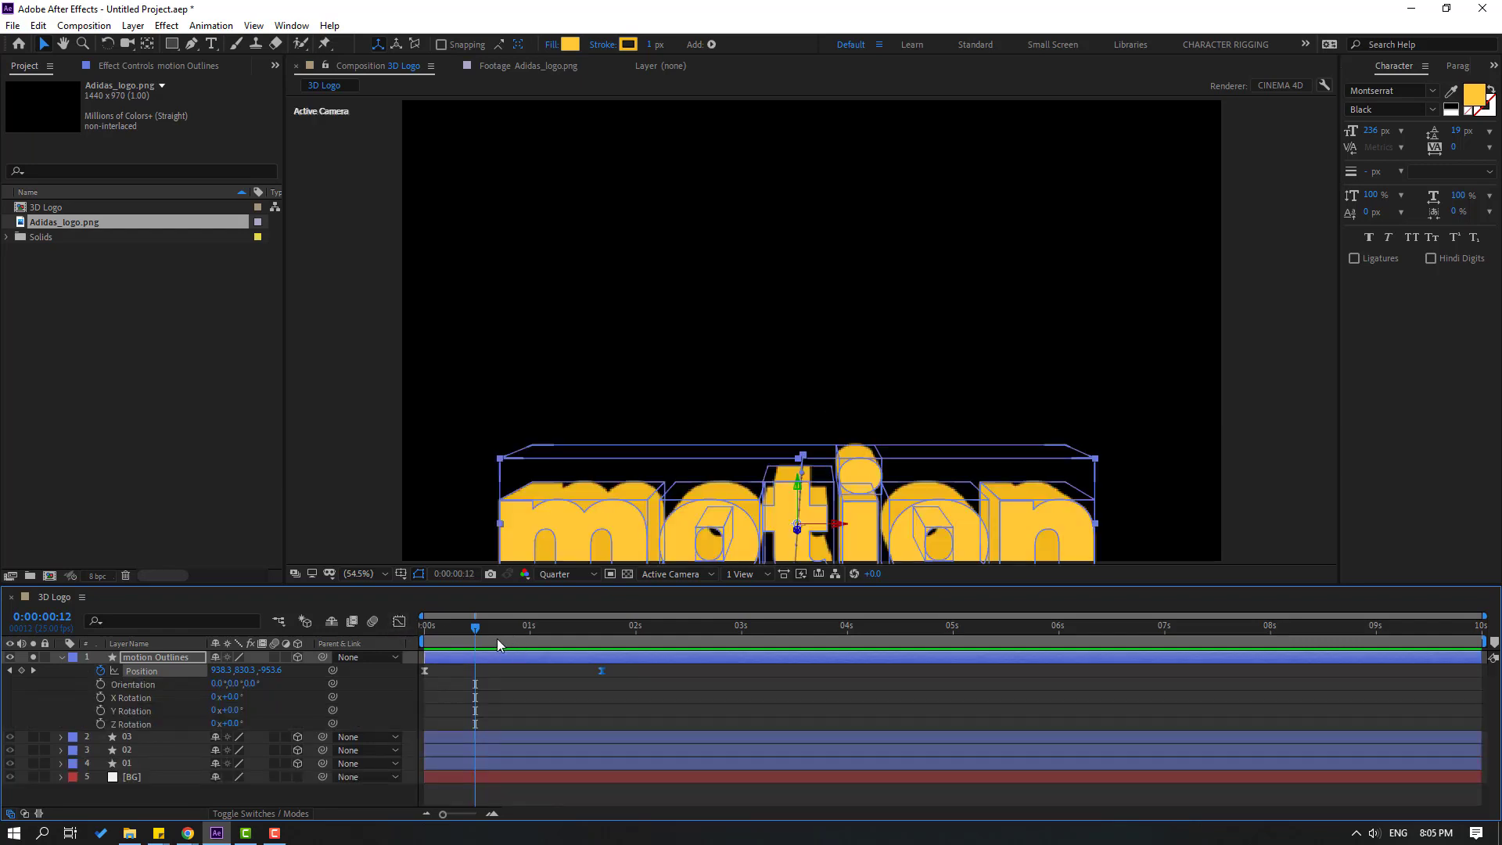
left_click_drag(496, 638, 602, 637)
left_click(131, 697)
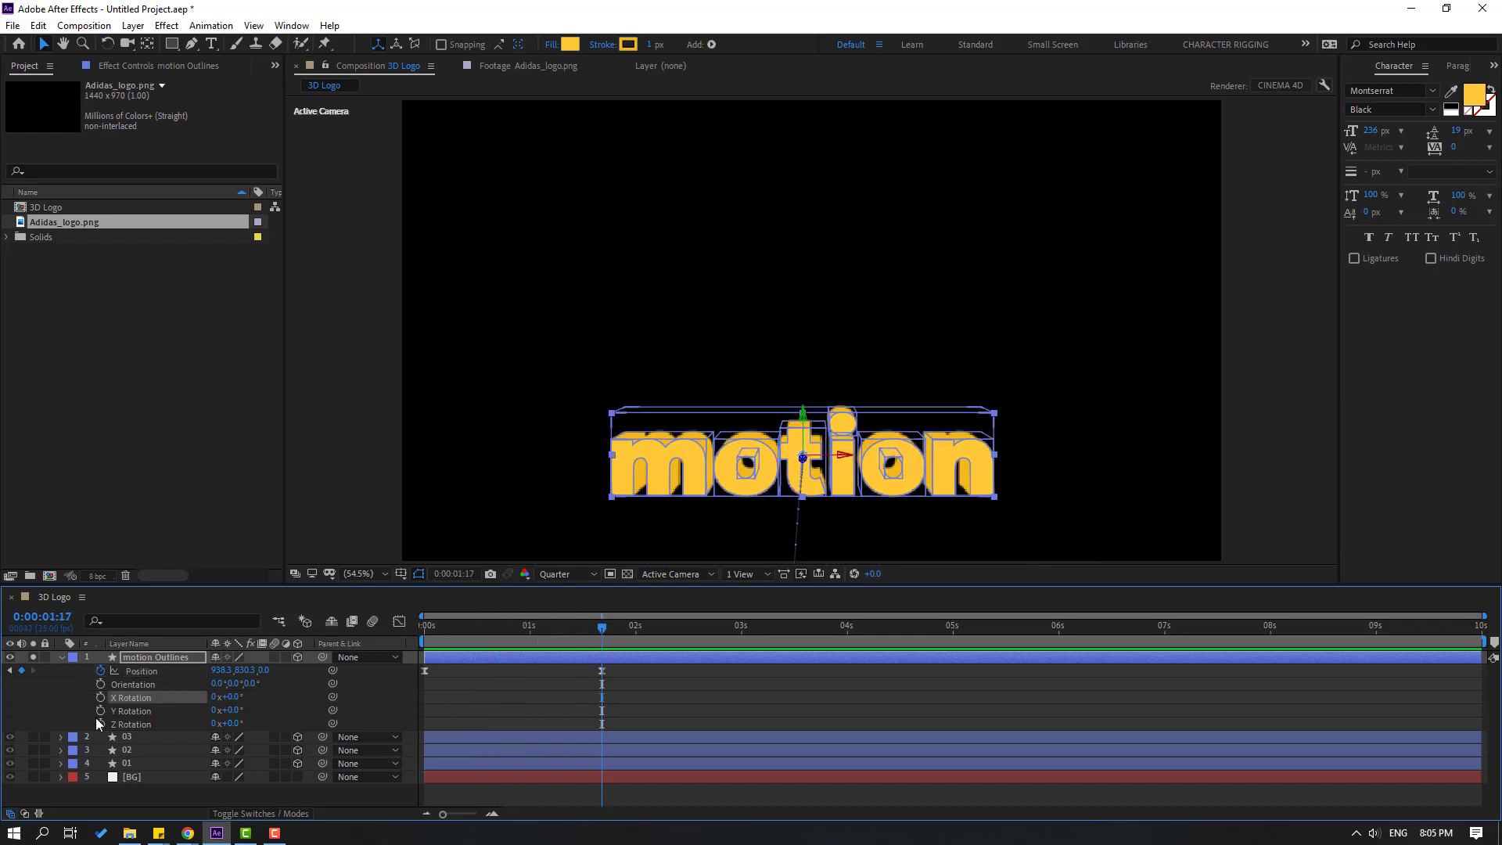
left_click(100, 710)
left_click(100, 697)
left_click(100, 723)
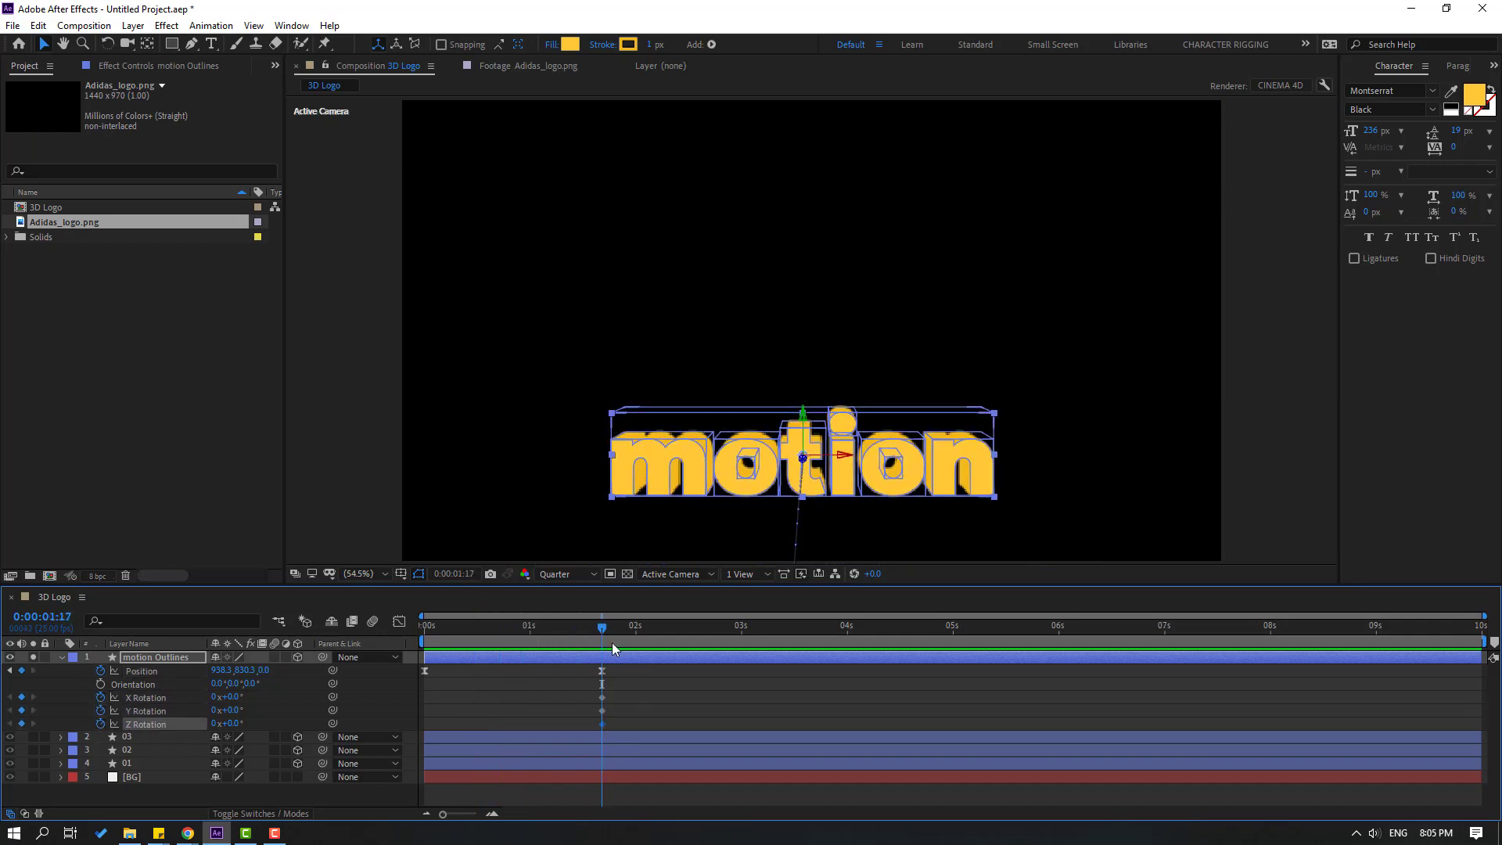
Step: At 0:00:00:24, set the rotation of motion Outlines to X -14°, Y 13° and Z 3°, and scrub through the movement
left_click_drag(602, 635, 527, 635)
left_click(235, 794)
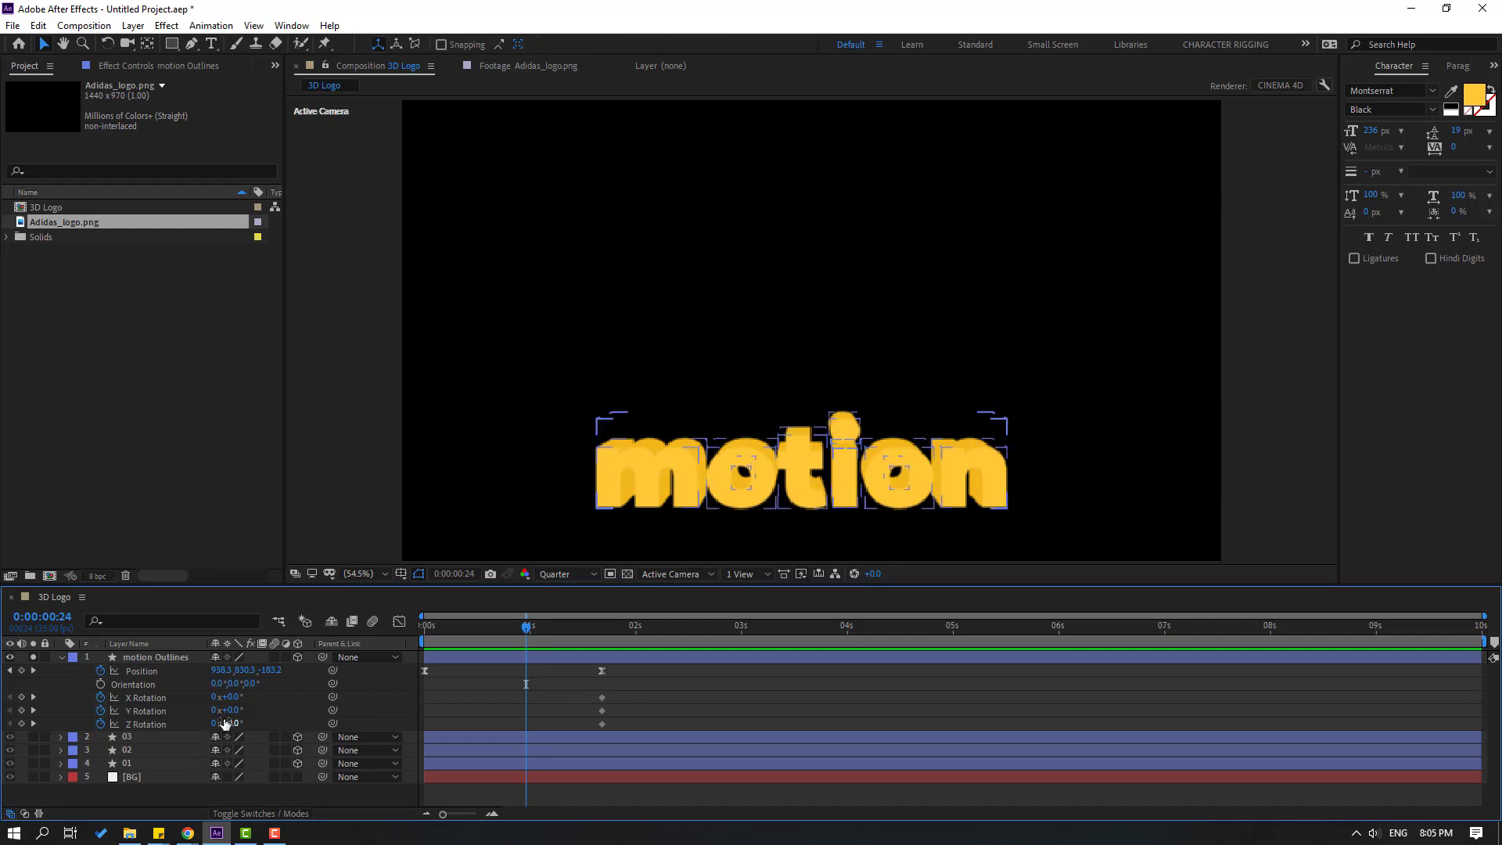
mouse_move(231, 710)
left_mouse_down()
mouse_move(245, 710)
mouse_move(222, 698)
mouse_move(233, 722)
left_mouse_up()
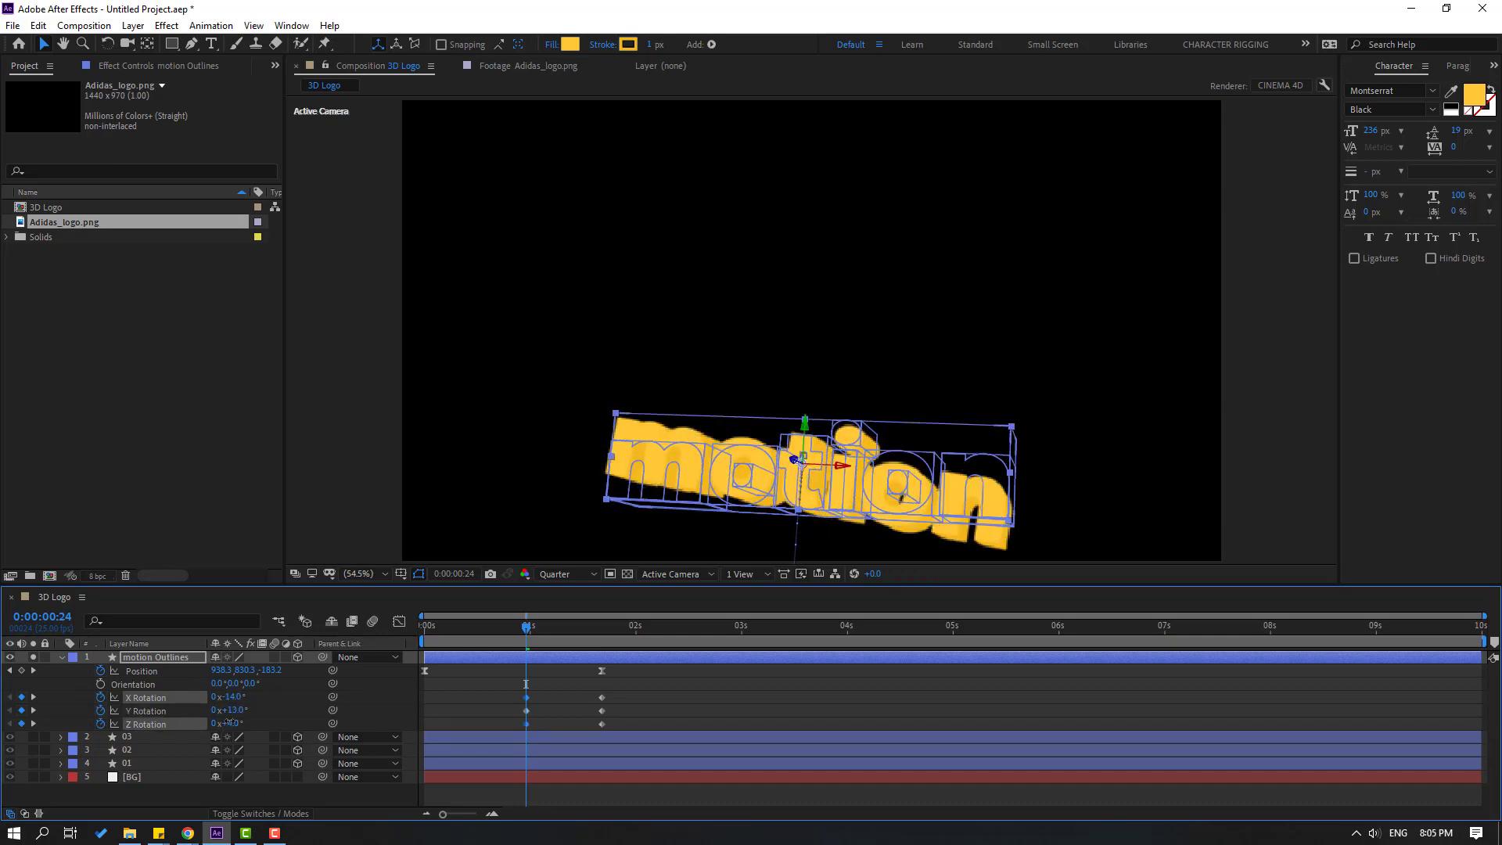
left_click_drag(229, 722, 231, 723)
left_click_drag(551, 635, 601, 635)
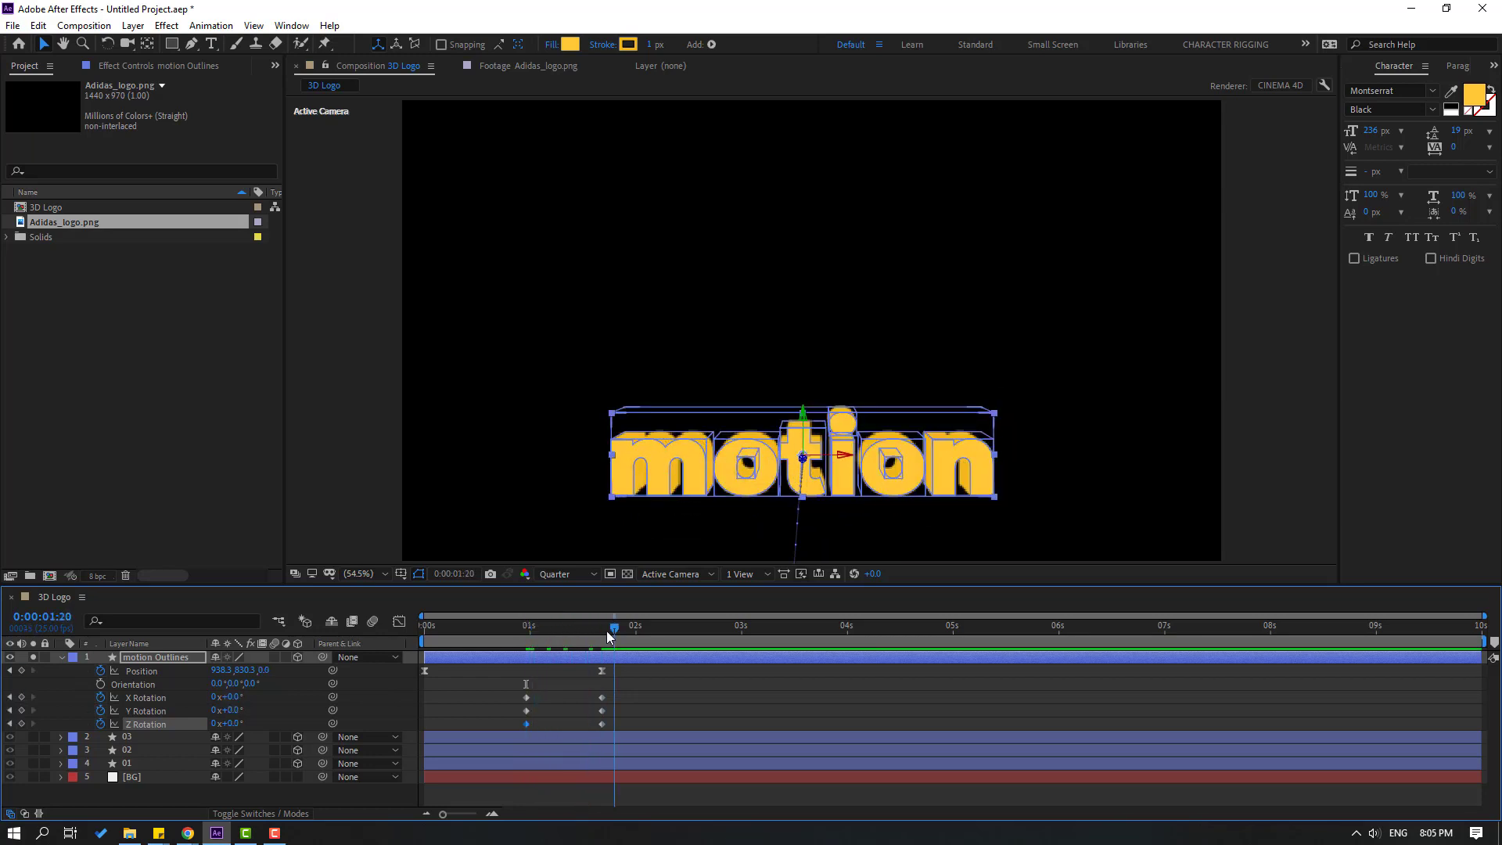
Step: Apply Easy Ease to all X, Y and Z Rotation keyframes of motion Outlines
left_click_drag(619, 690, 529, 725)
right_click(528, 725)
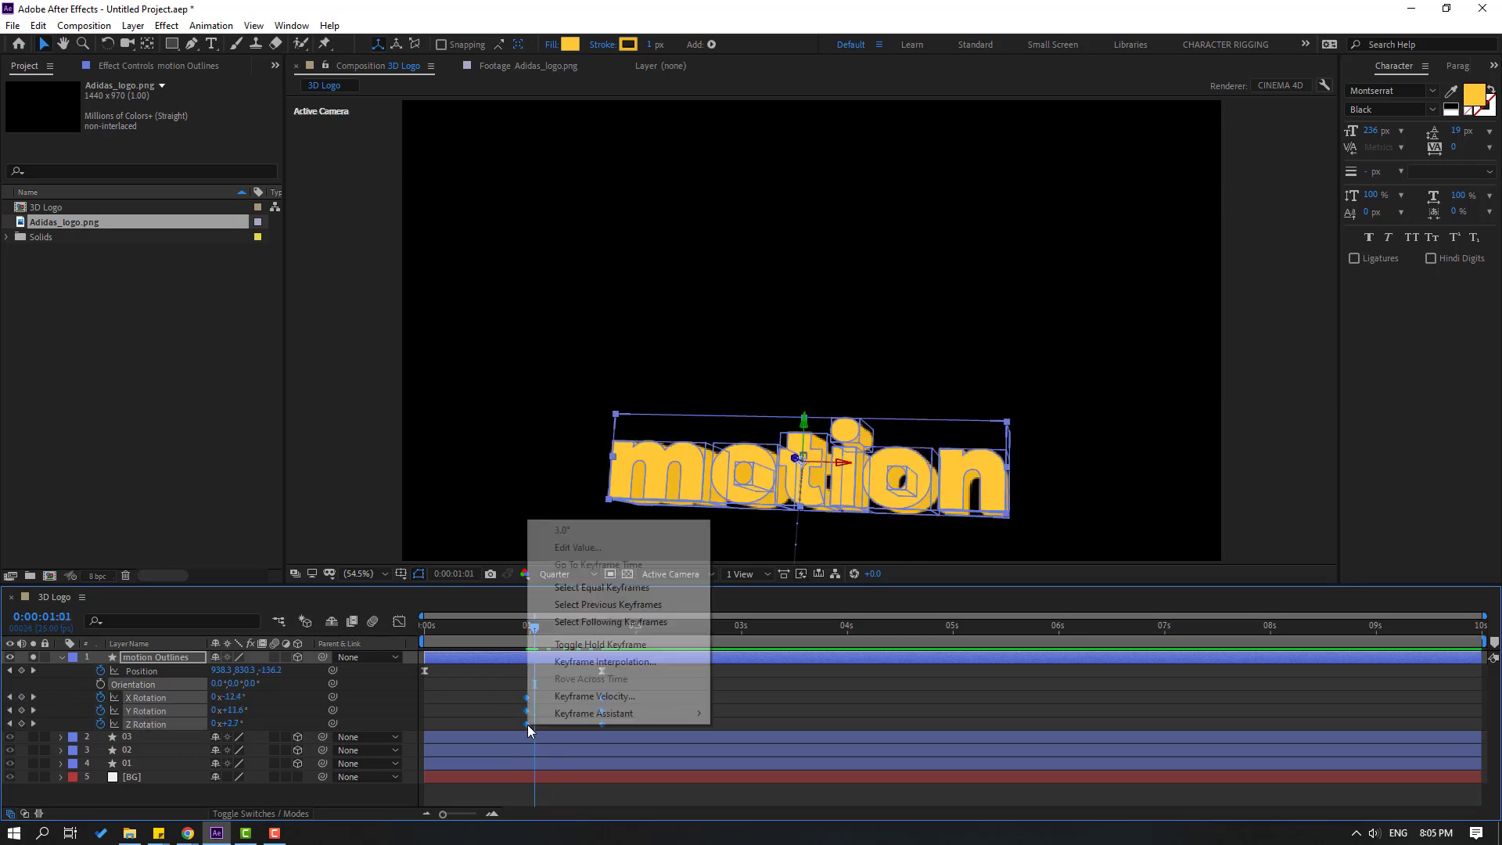
mouse_move(602, 712)
left_click(808, 612)
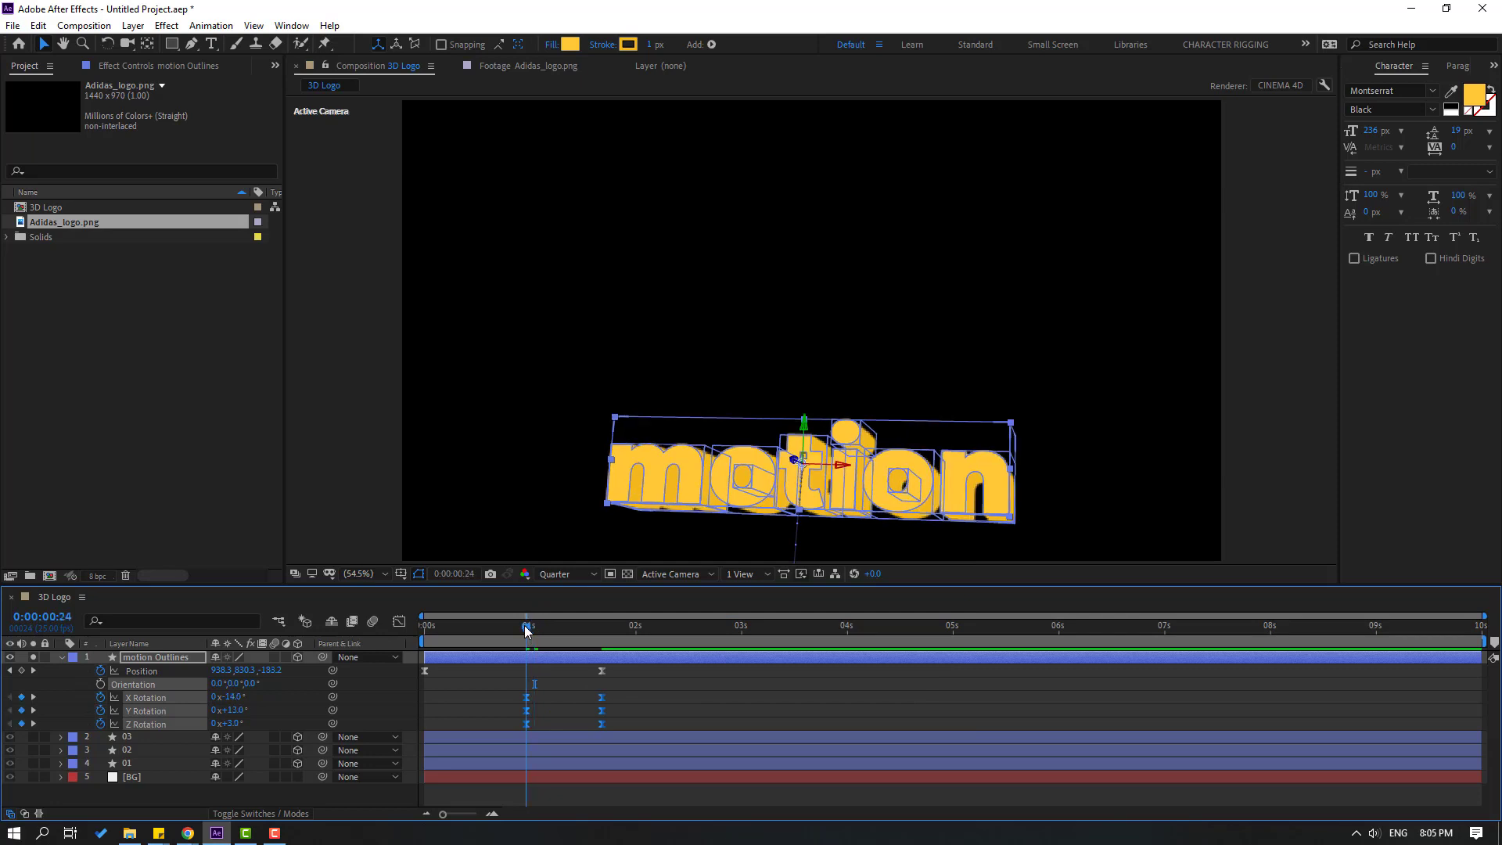
Step: Increase the Y Rotation of motion Outlines at the 0:00:00:24 keyframe for a stronger turn, and scrub through the movement
left_click_drag(233, 709, 247, 709)
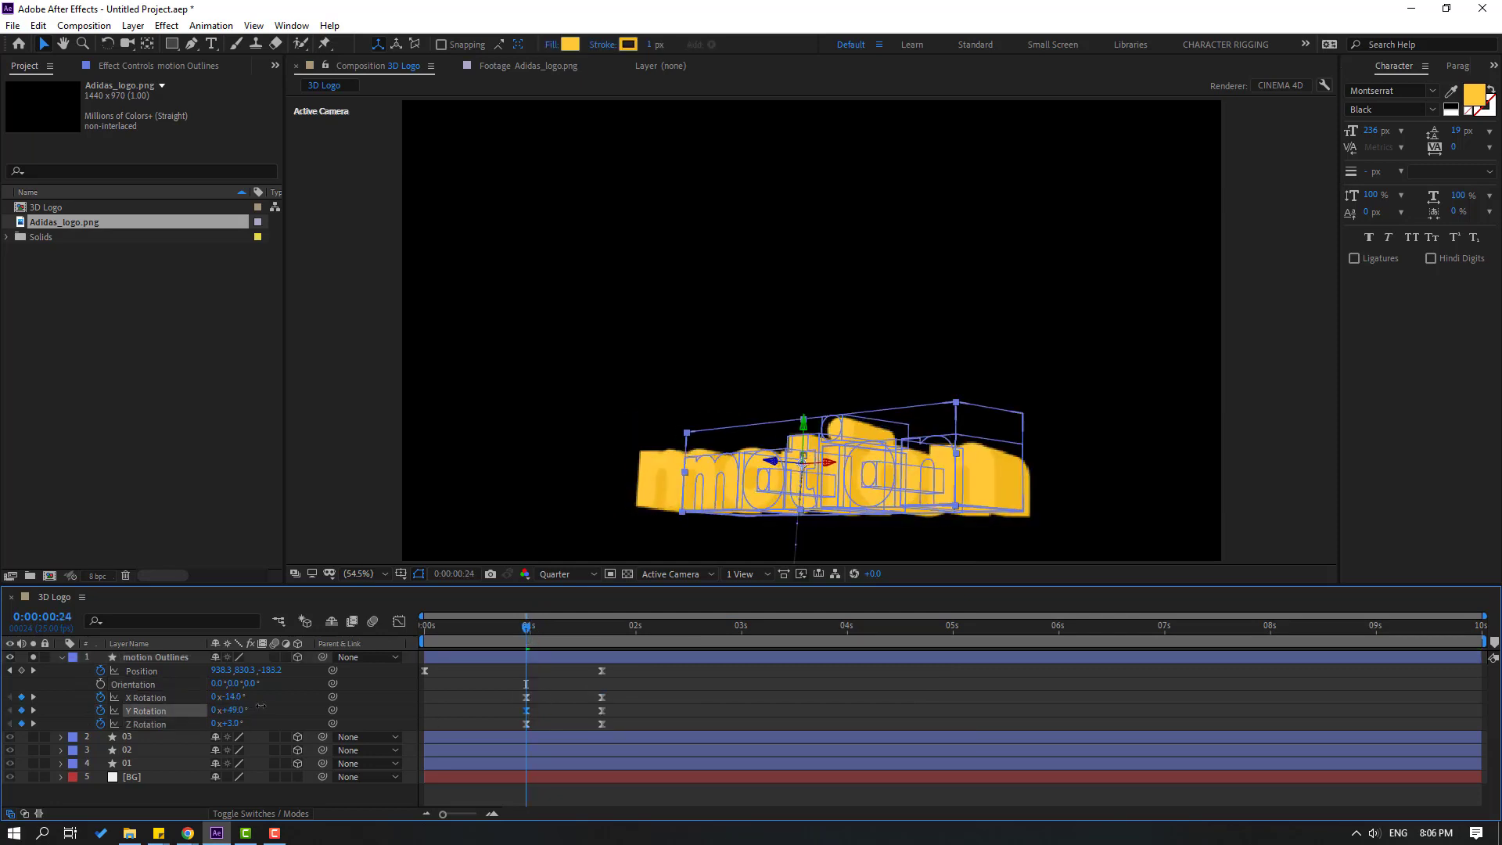
left_click(460, 656)
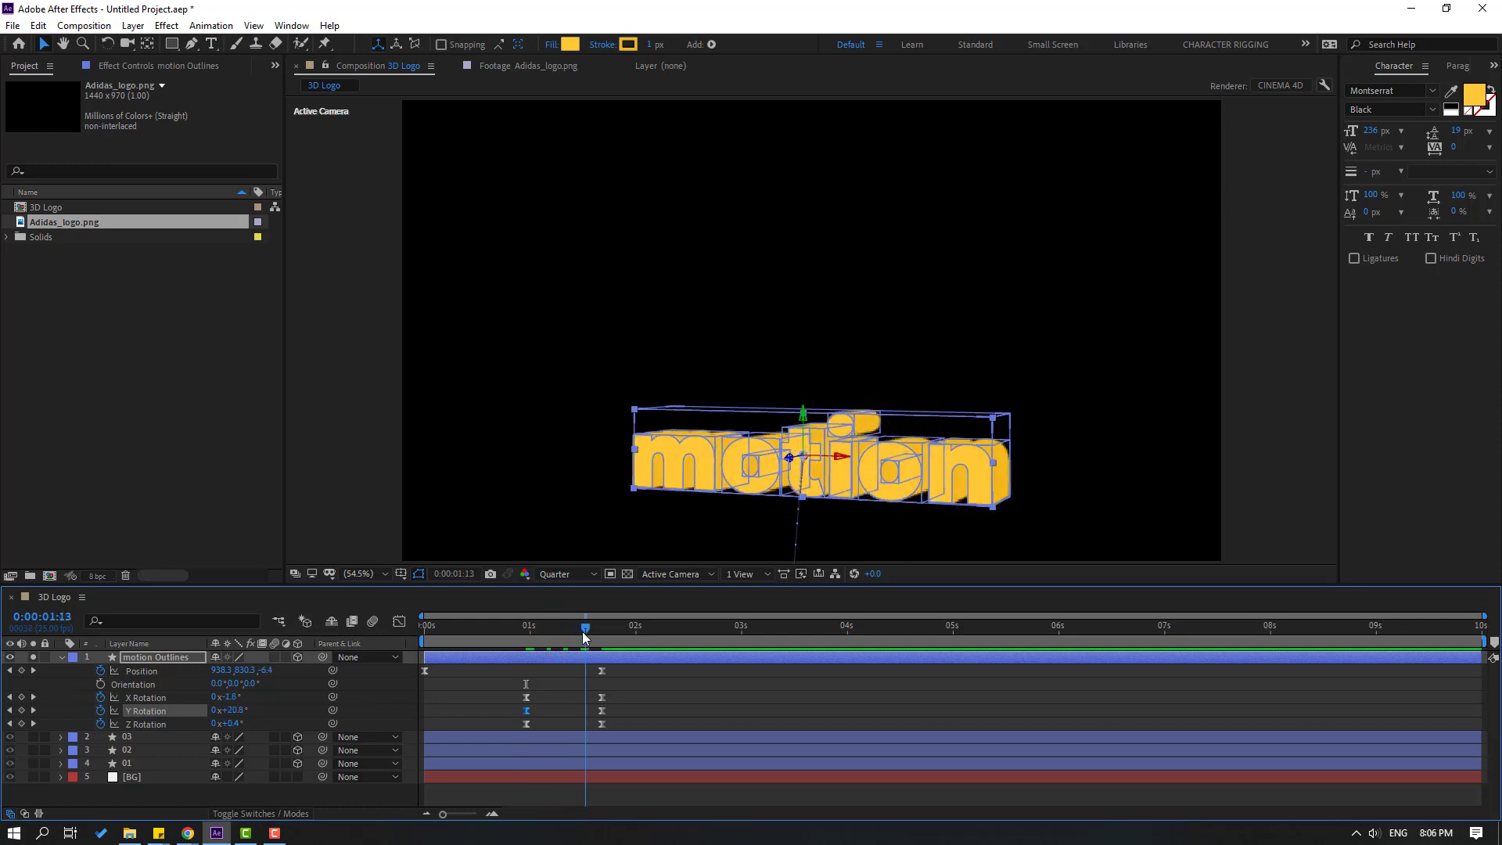
left_click_drag(584, 635, 534, 642)
left_click_drag(548, 640, 584, 643)
Step: Move the starting X, Y and Z Rotation keyframes to 0:00:00:01, end the work area at 0:00:02:05, and preview the animation
left_click_drag(552, 690, 428, 721)
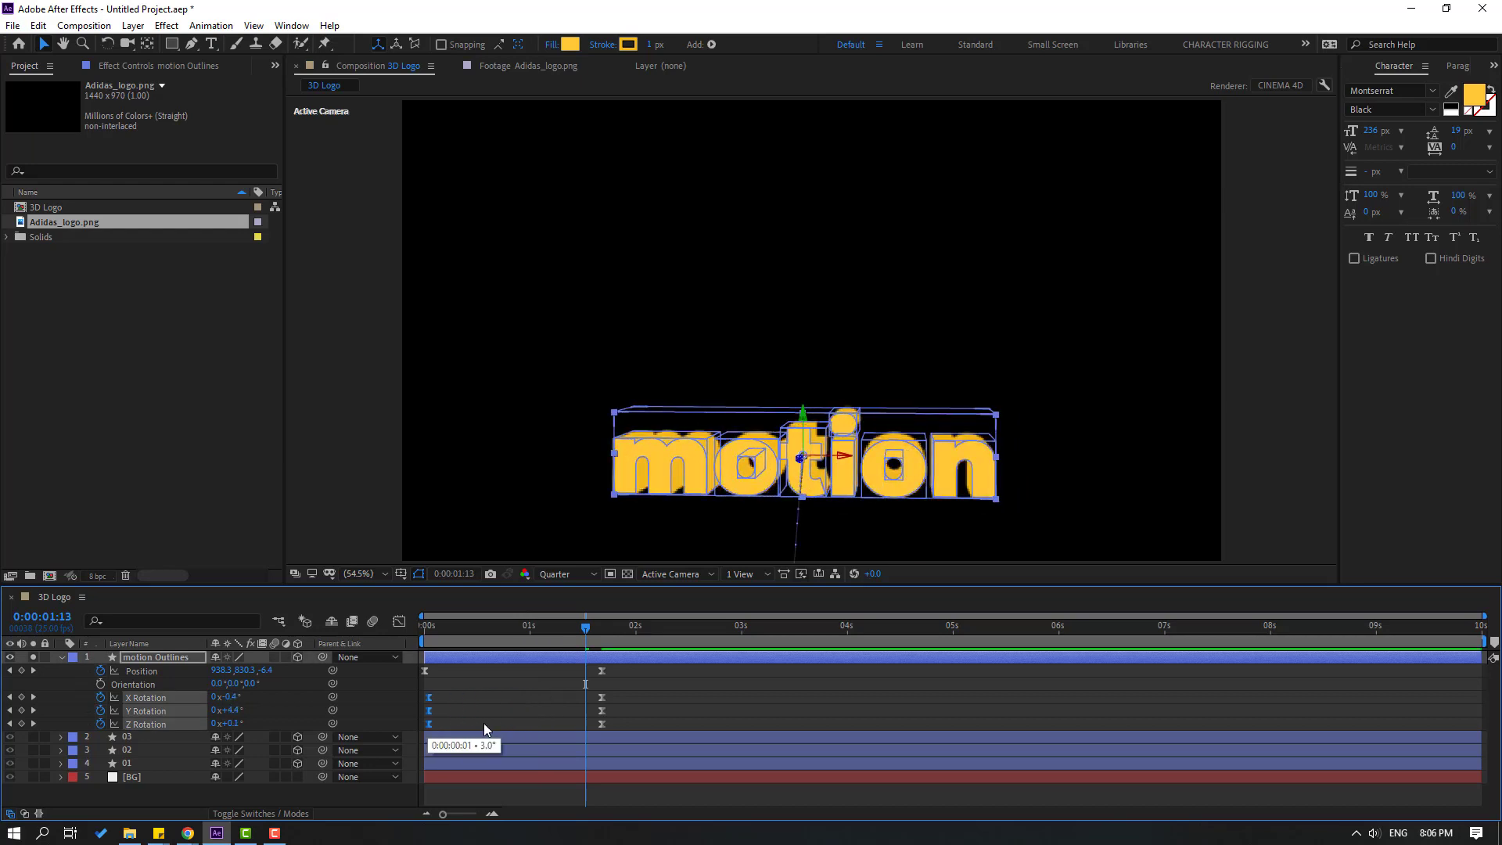
left_click(540, 683)
key("space")
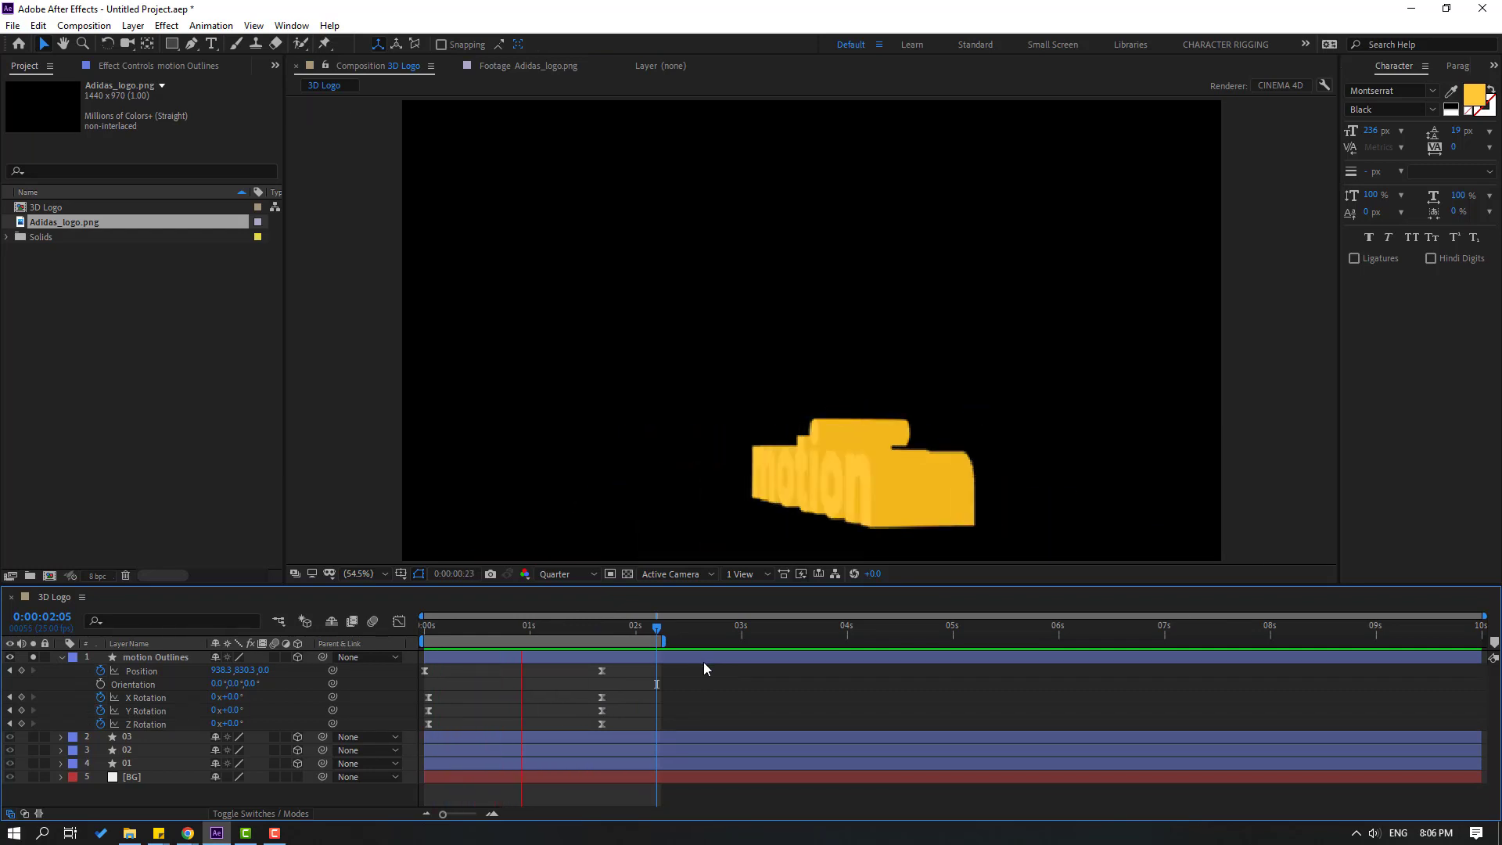
Step: Reshape the rotation speed curves of motion Outlines with an early peak and a longer ease into the ending keyframes, and preview the result
left_click_drag(632, 690, 414, 727)
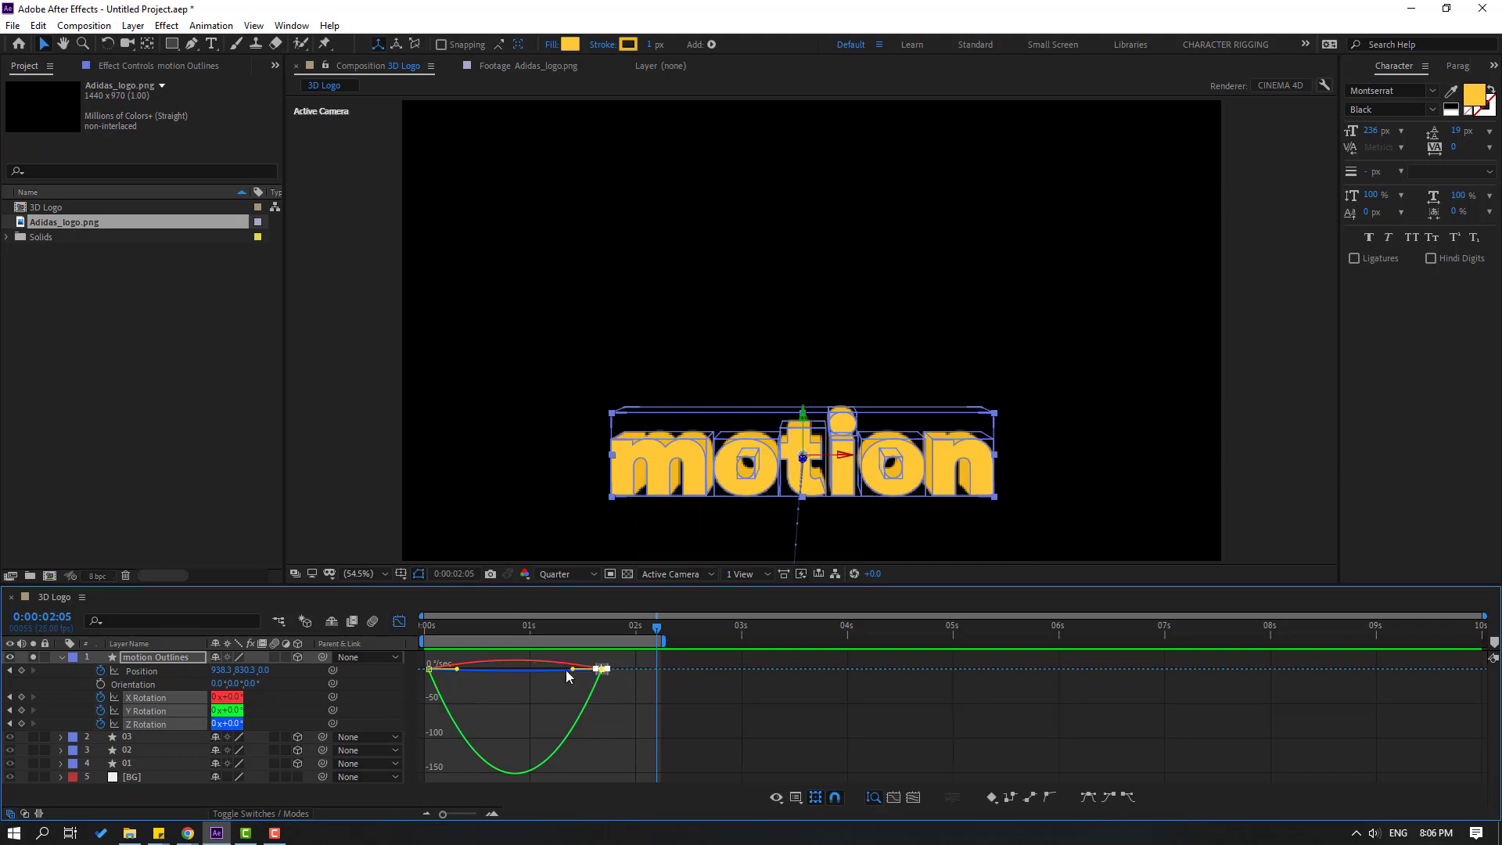
left_click_drag(572, 668, 539, 665)
key("space")
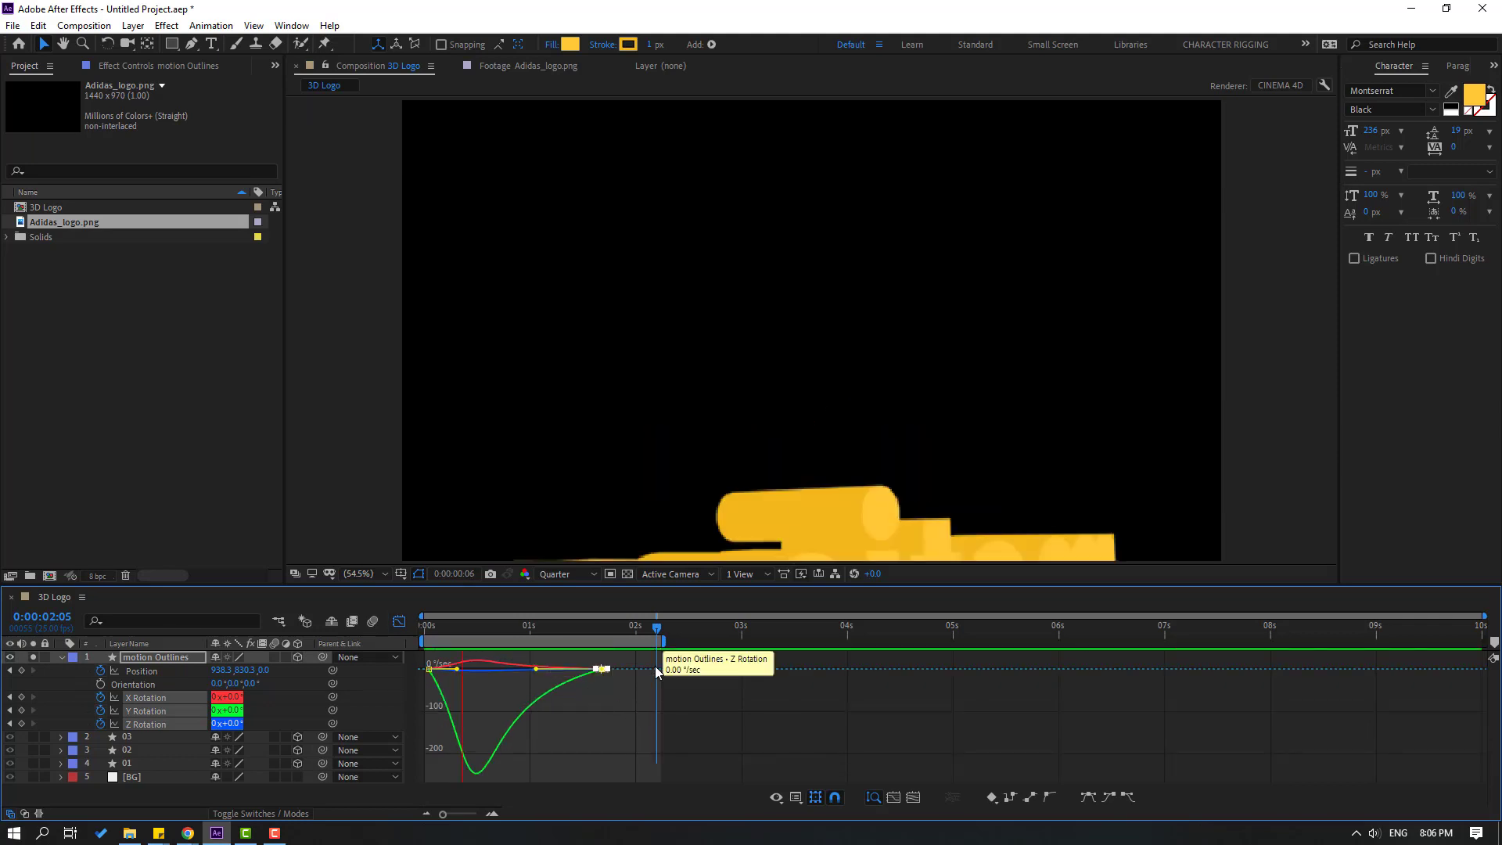
left_click(539, 624)
left_click(398, 623)
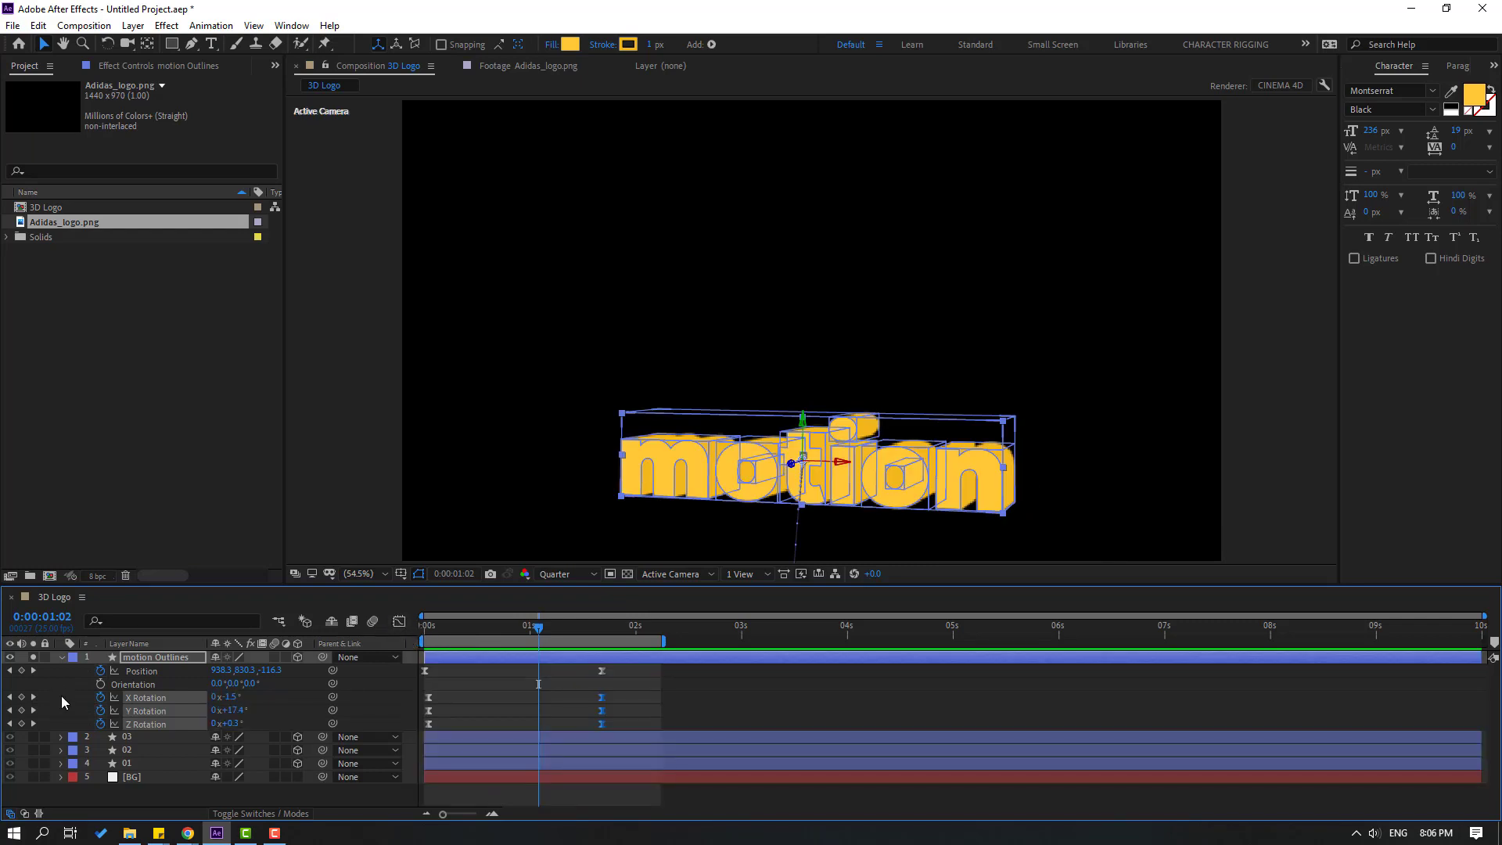
Step: Set the Extrusion Depth in the Geometry Options of motion Outlines to 100, and preview the animation
left_click(63, 657)
left_click(62, 657)
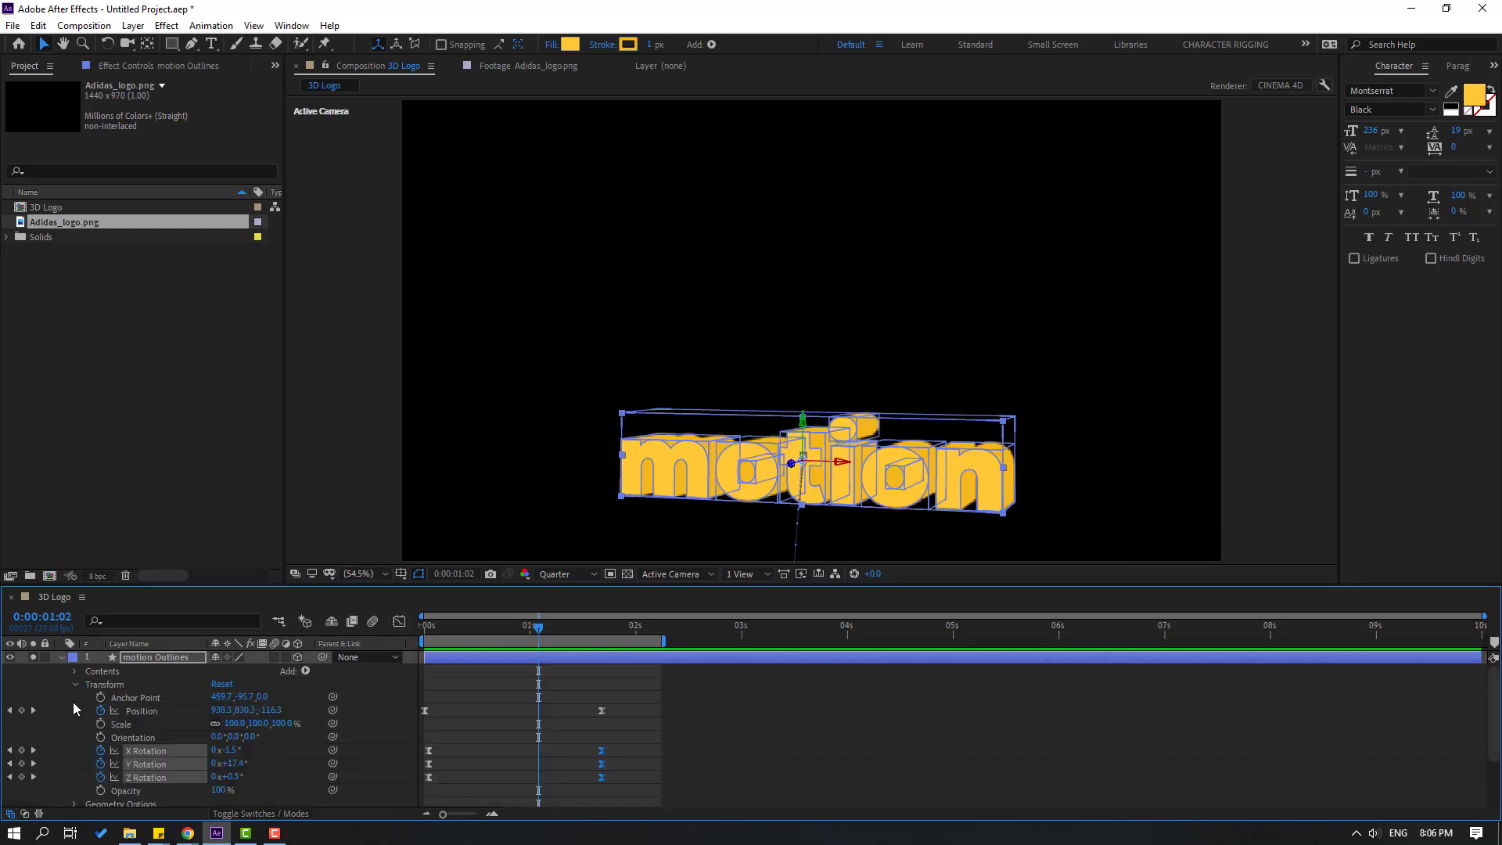
left_click(74, 698)
left_click(75, 699)
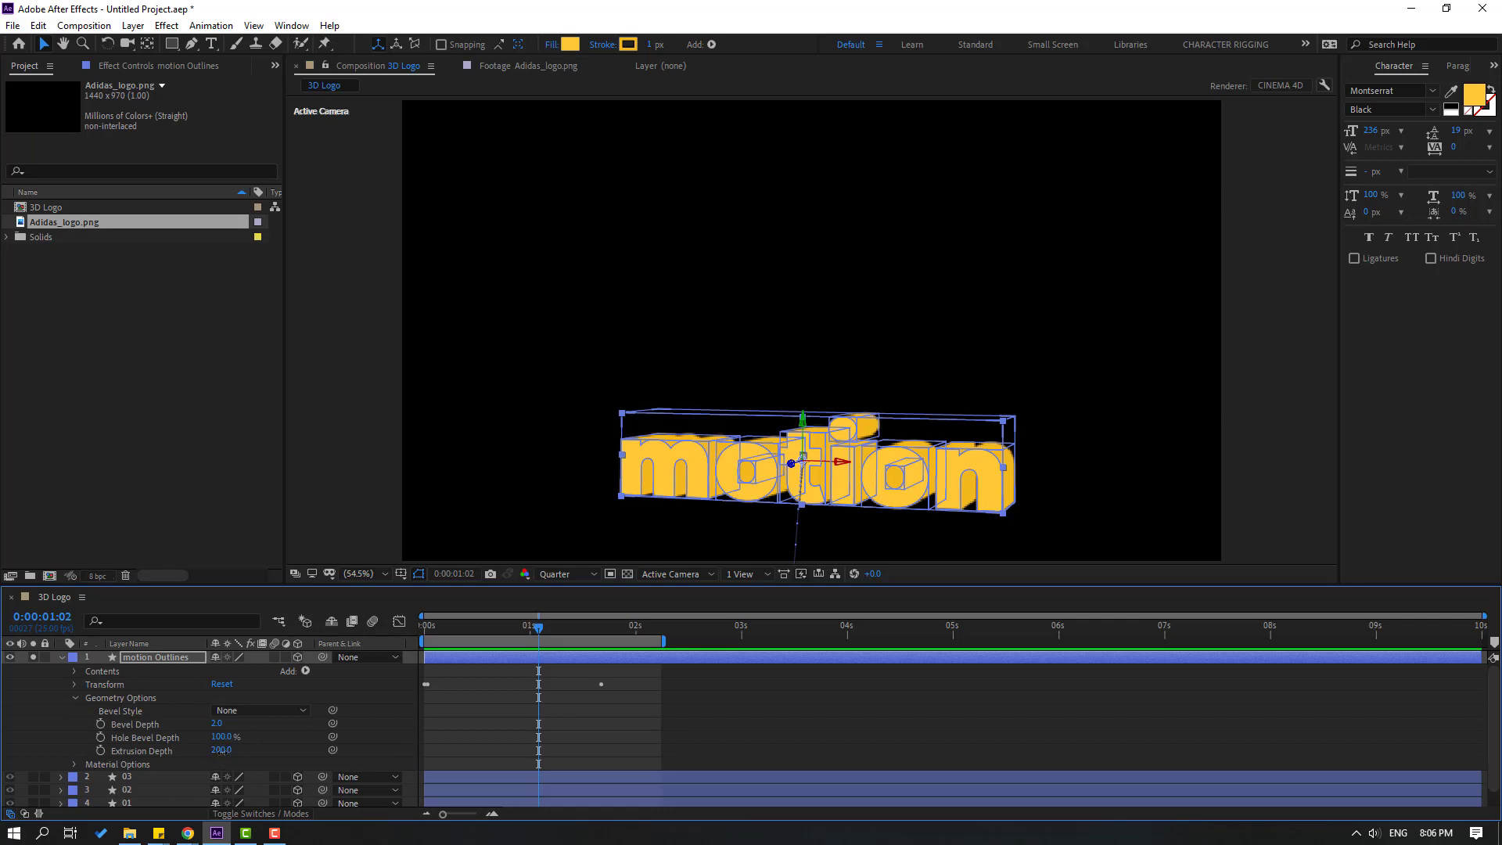
type("100")
key("Return")
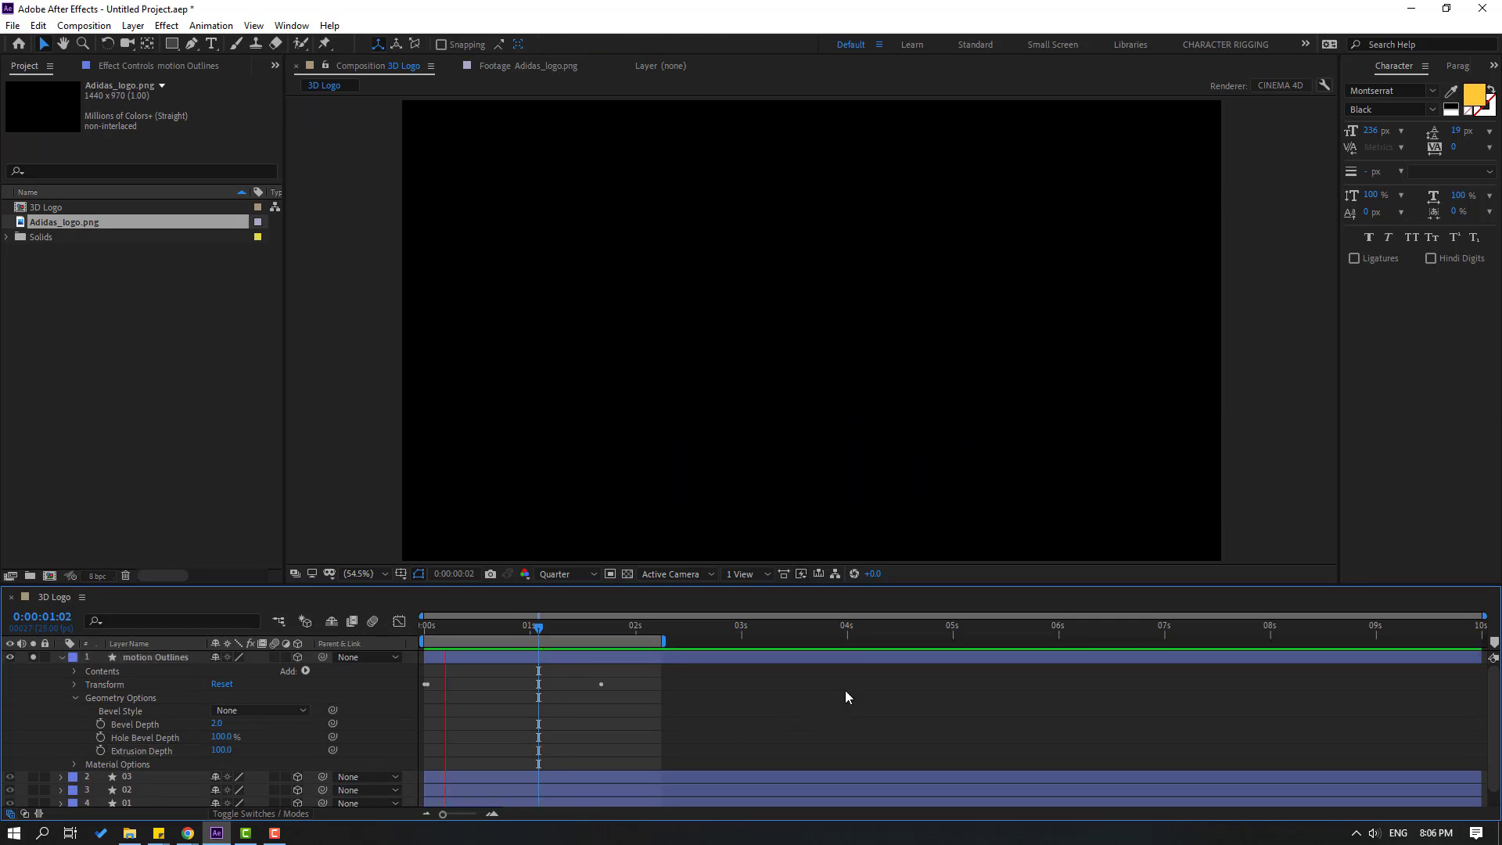
left_click(563, 626)
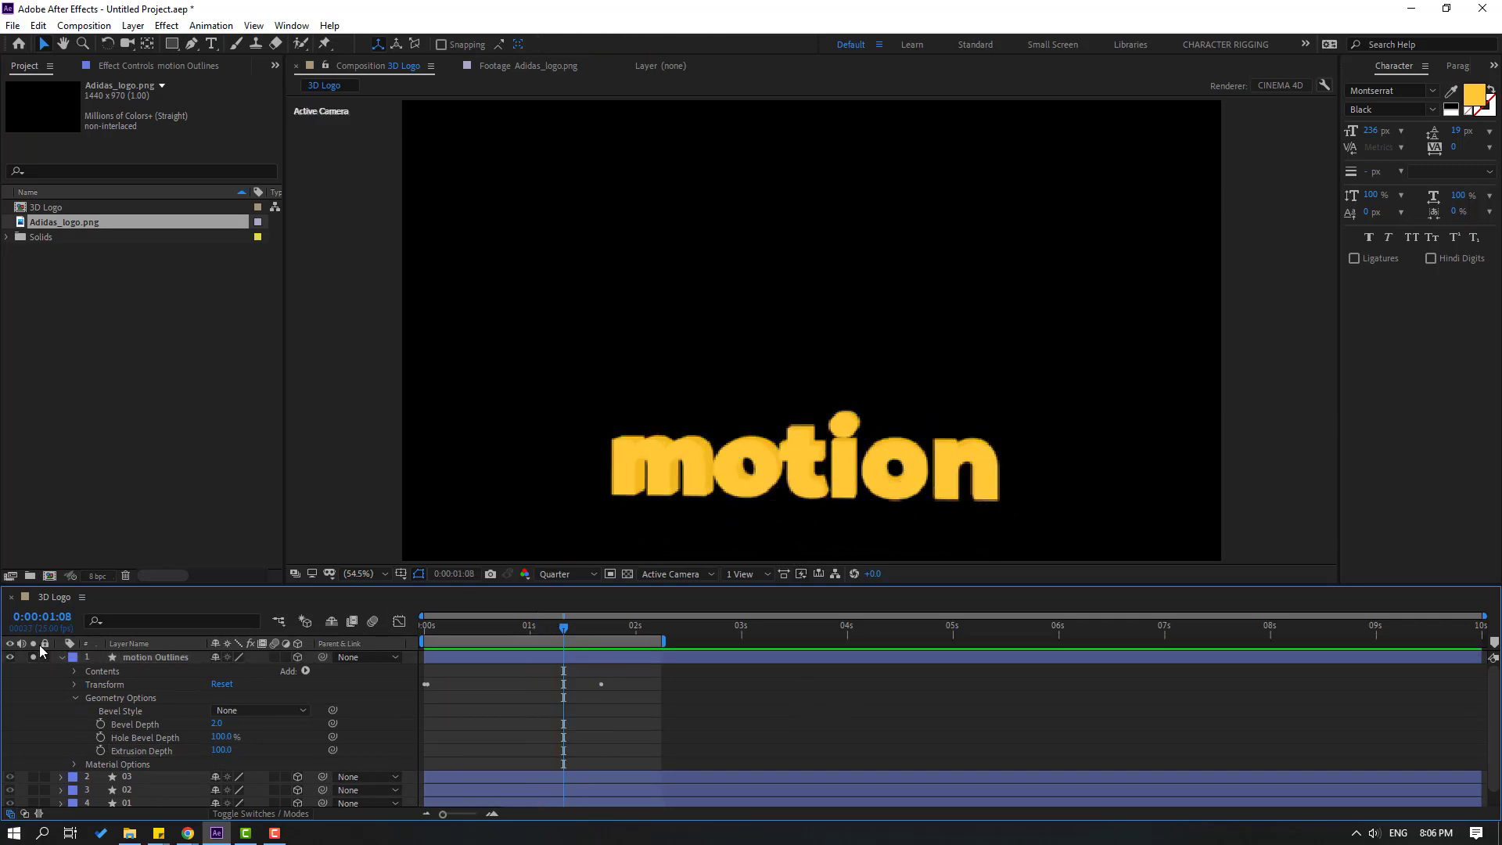
Step: Turn off solo on motion Outlines and shift the layer to start at about 2.4 seconds
left_click(61, 657)
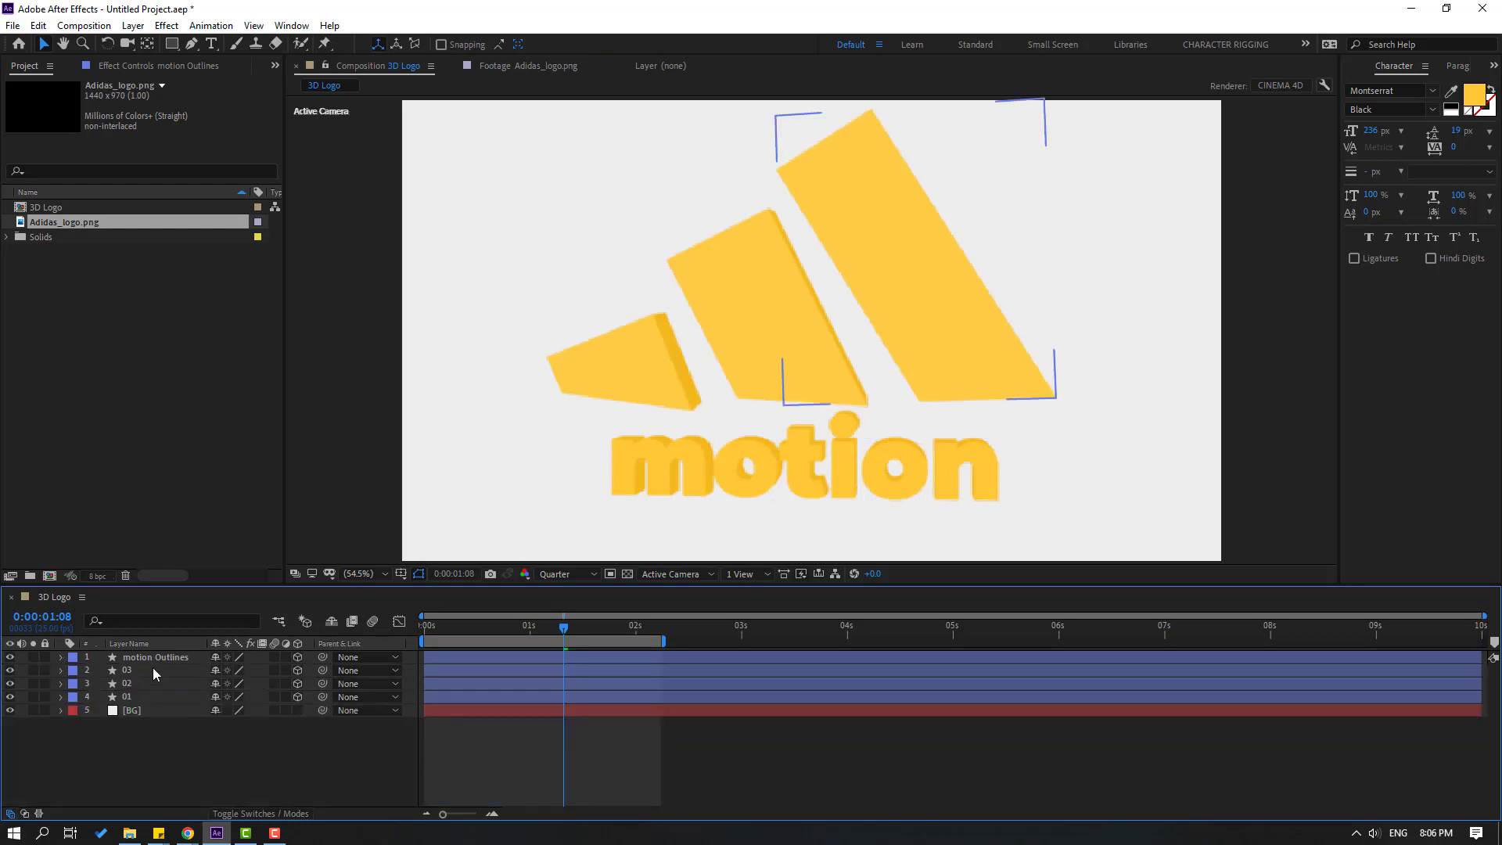
left_click(153, 657)
left_click_drag(447, 661, 673, 660)
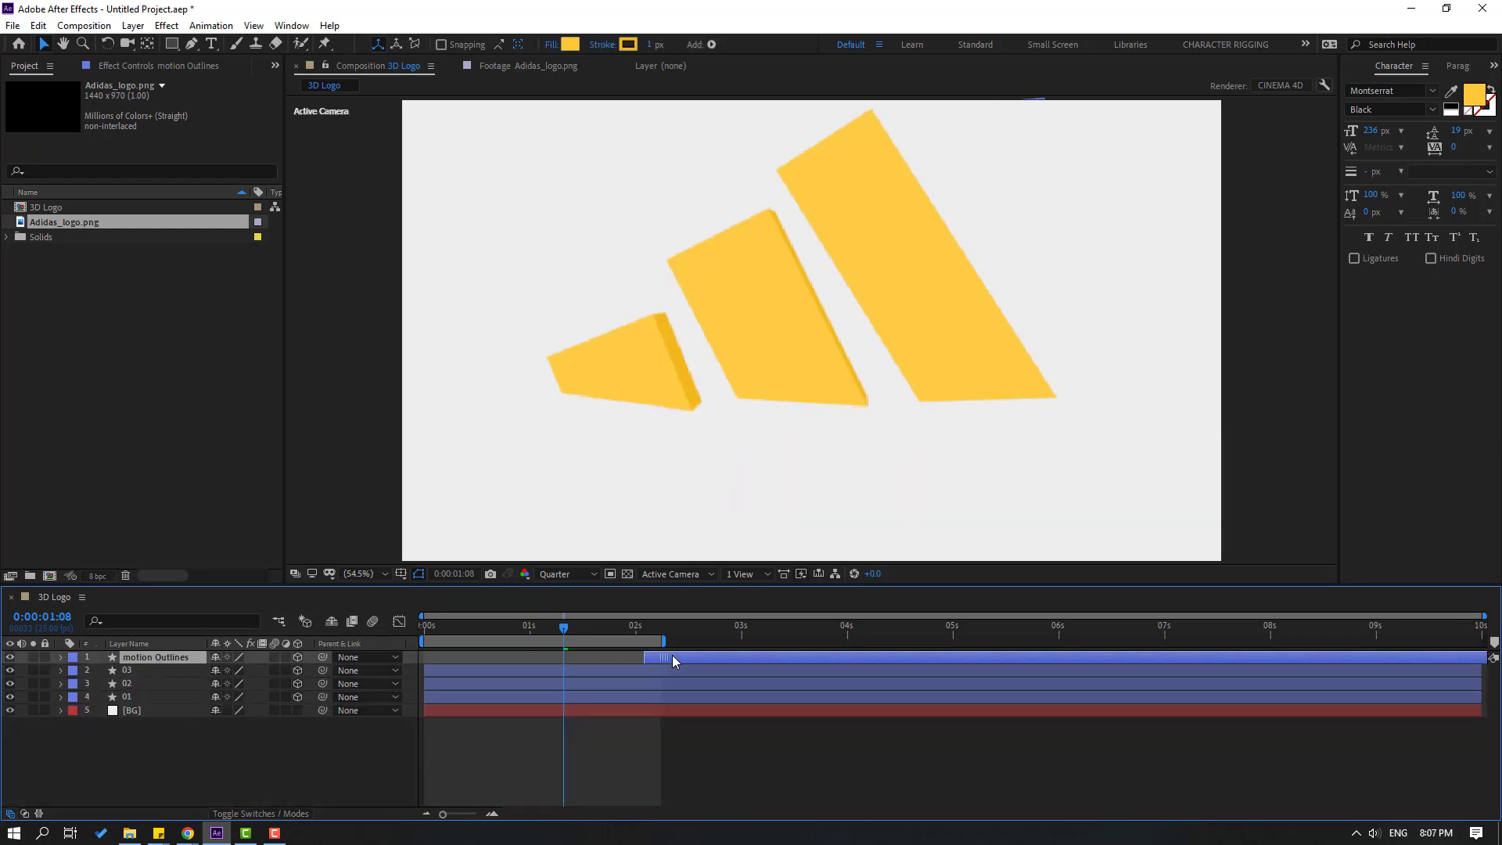
Step: Stagger layers 02, 03 and motion Outlines to start at about 0.4, 0.8 and 1 seconds and extend the work area to about 4 seconds
left_click(130, 685)
left_click_drag(442, 685, 532, 678)
left_click(127, 671)
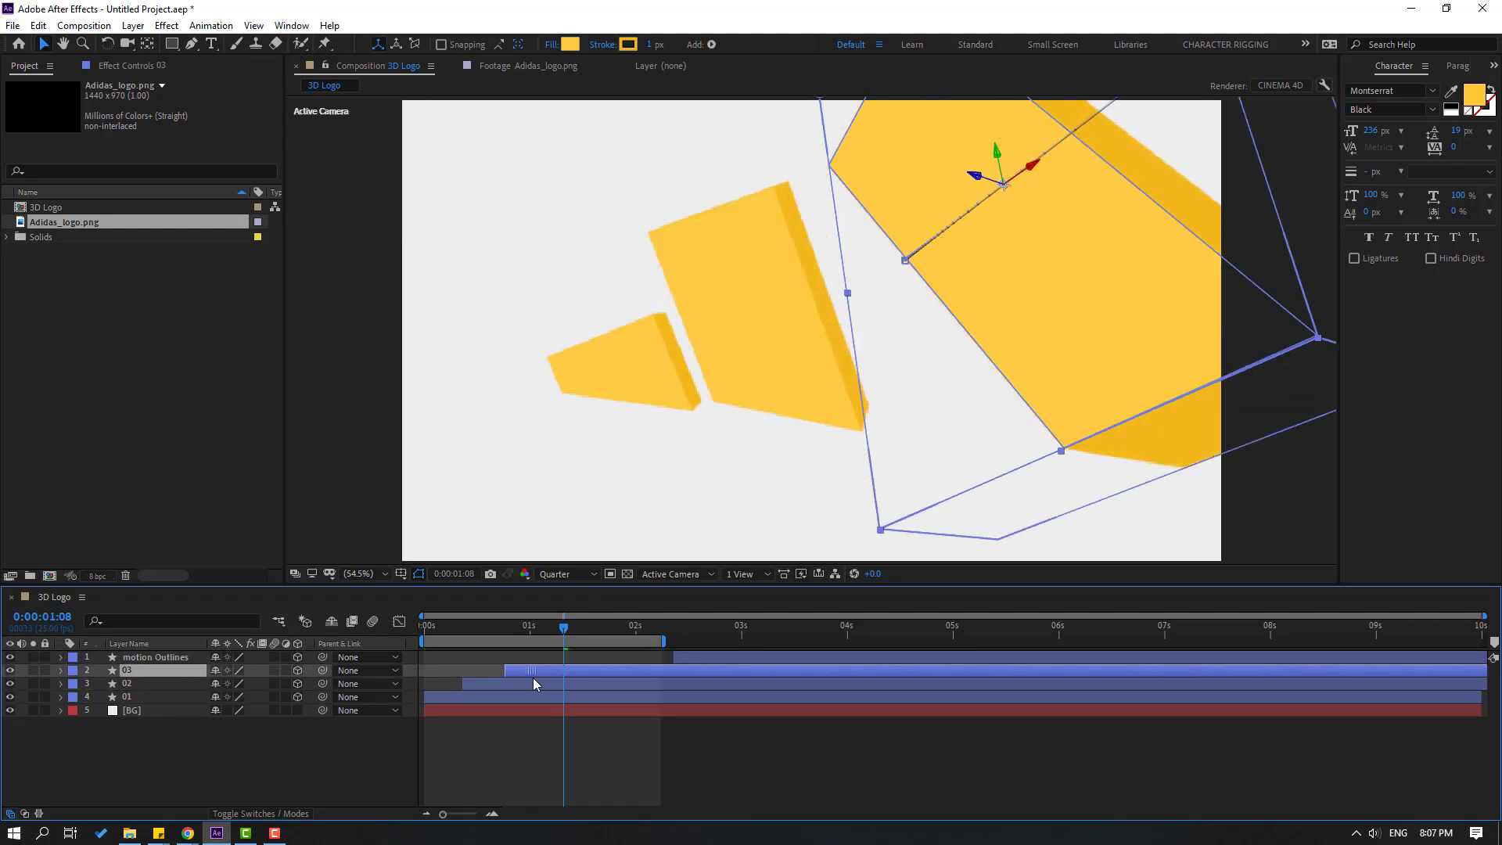
left_click_drag(700, 657, 566, 664)
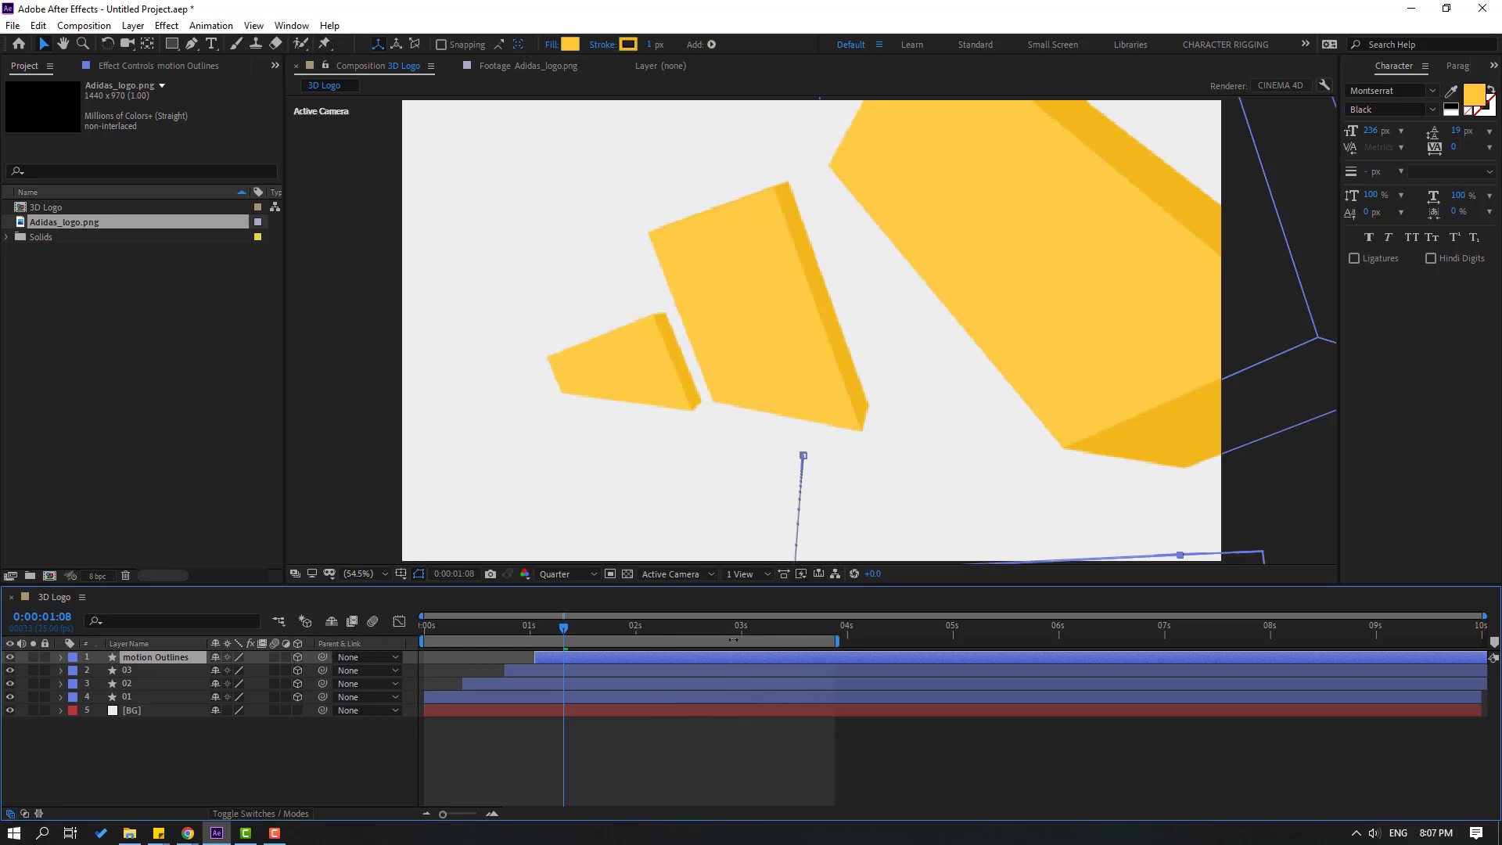
left_click_drag(484, 629, 415, 639)
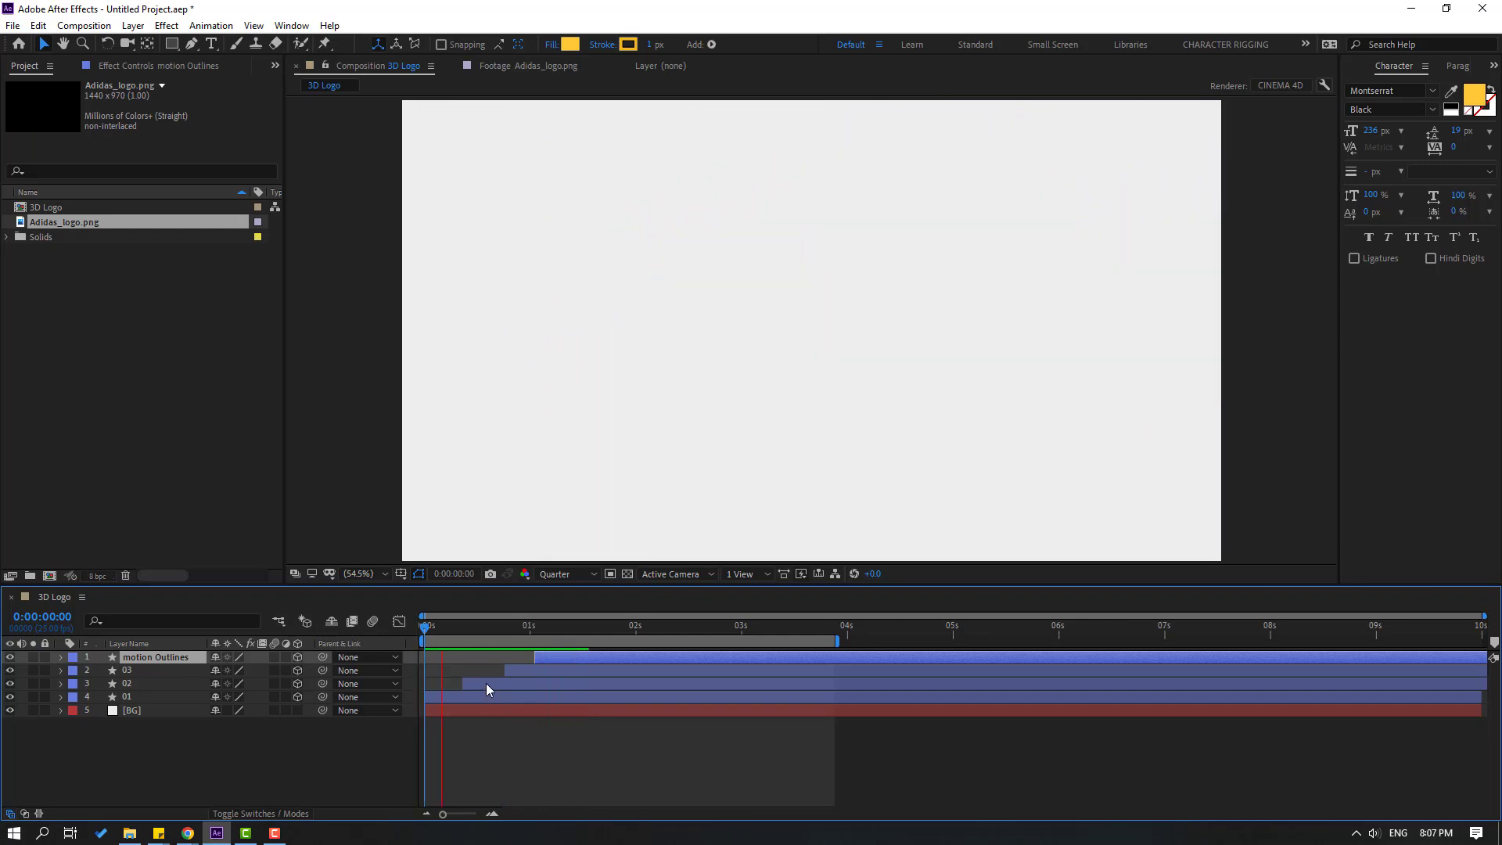
Step: Space the layer starts further apart, with 02 at about 0.6, 03 at about 1 and motion Outlines at about 1.8 seconds, and preview the animation
left_click_drag(486, 683, 617, 675)
key("space")
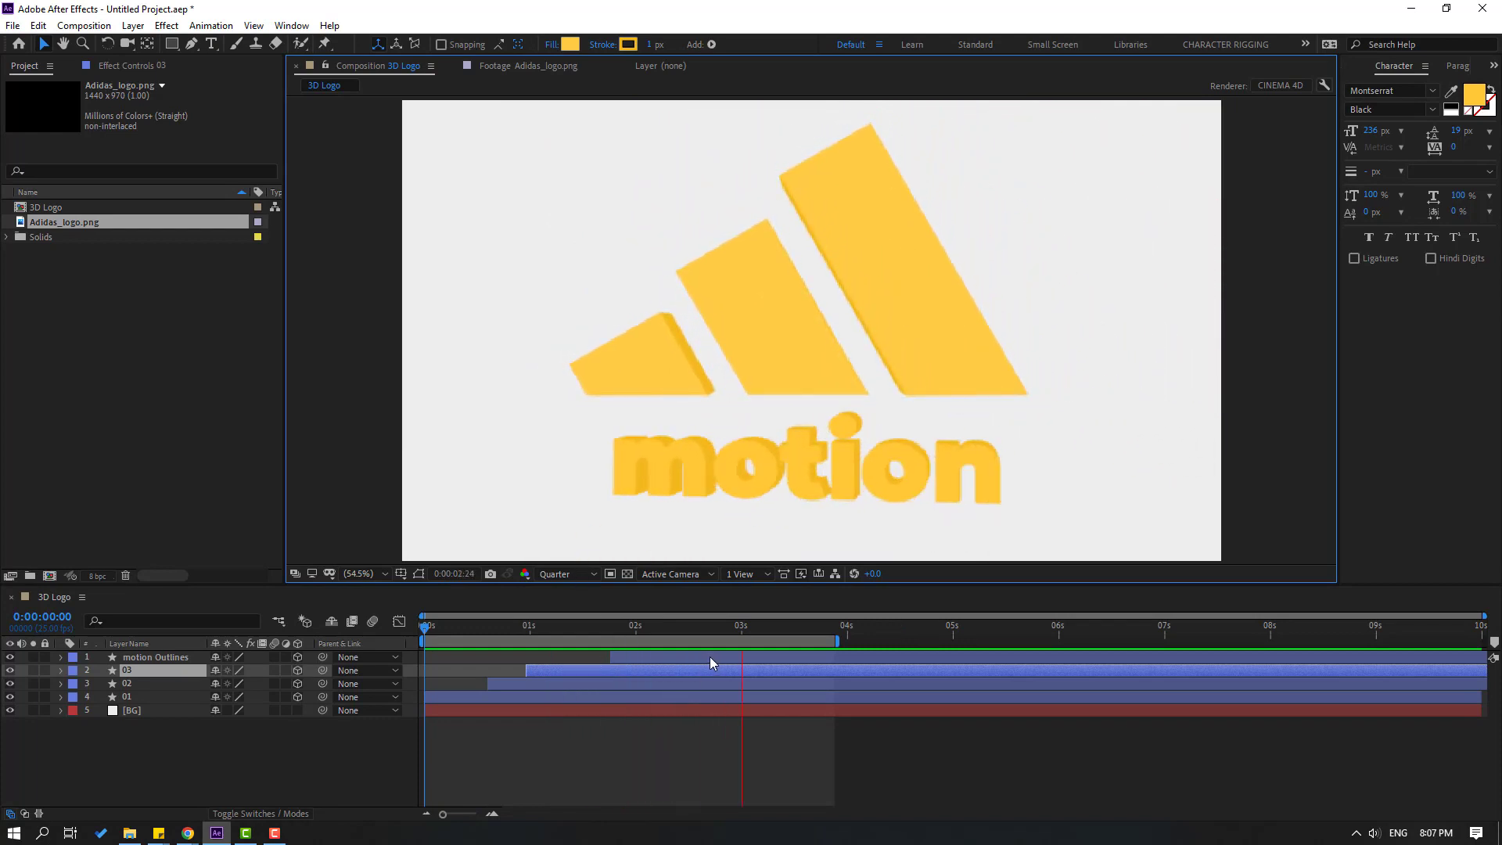
left_click(529, 751)
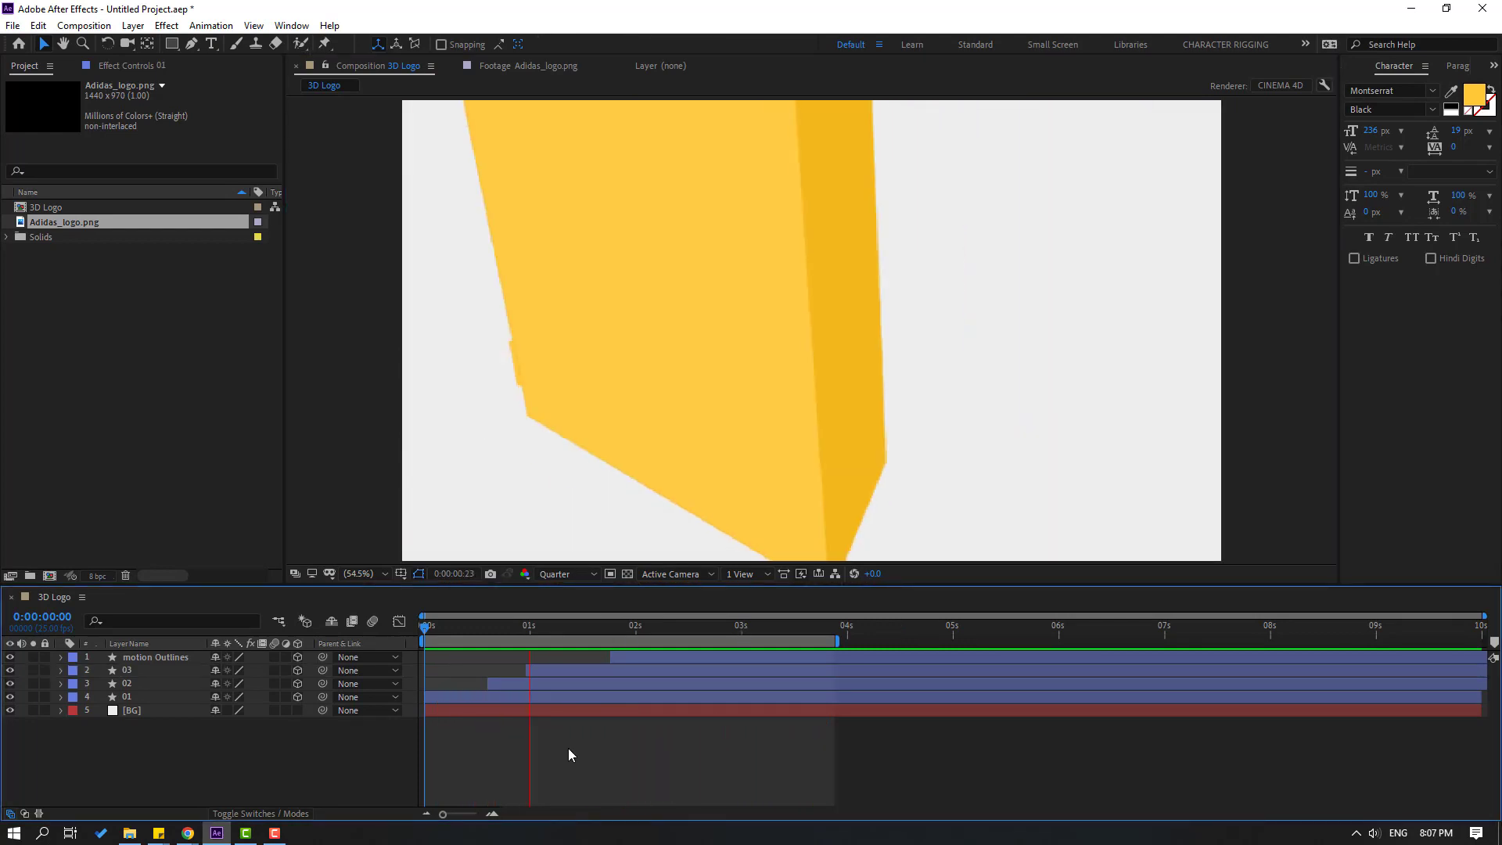